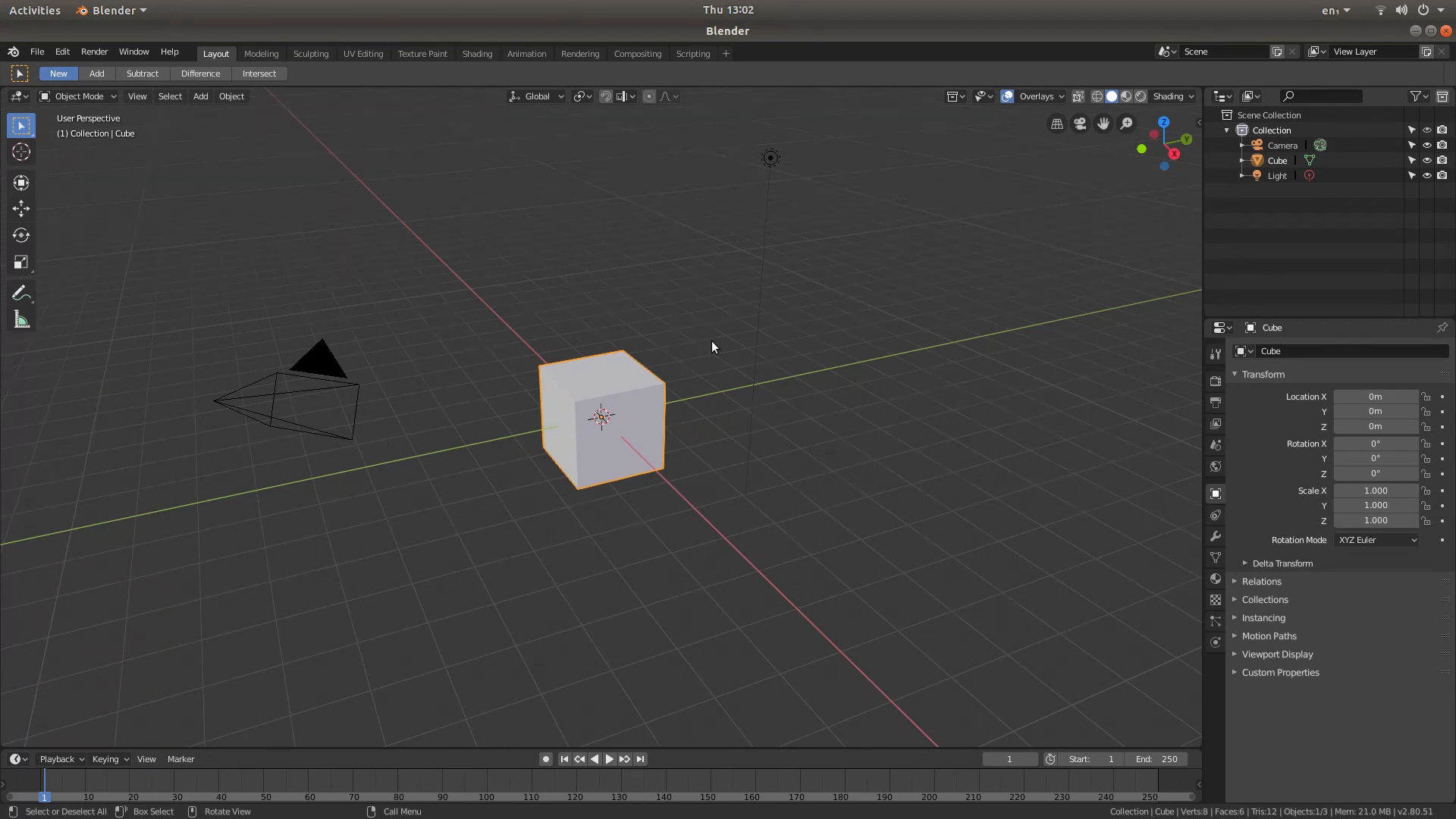
- Change the 3D viewport area into a Movie Clip Editor
mouse_move(3, 43)
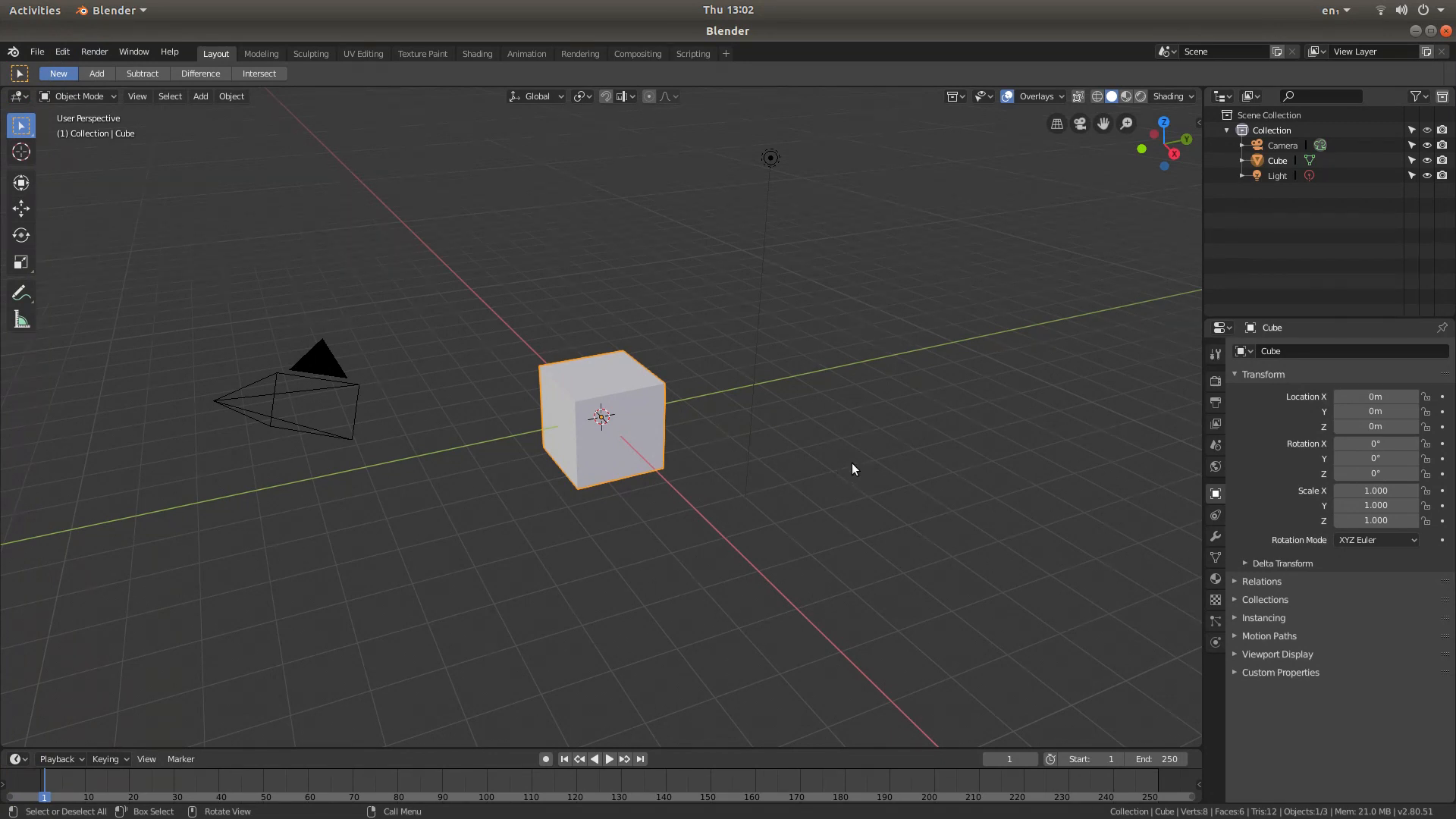
click(19, 97)
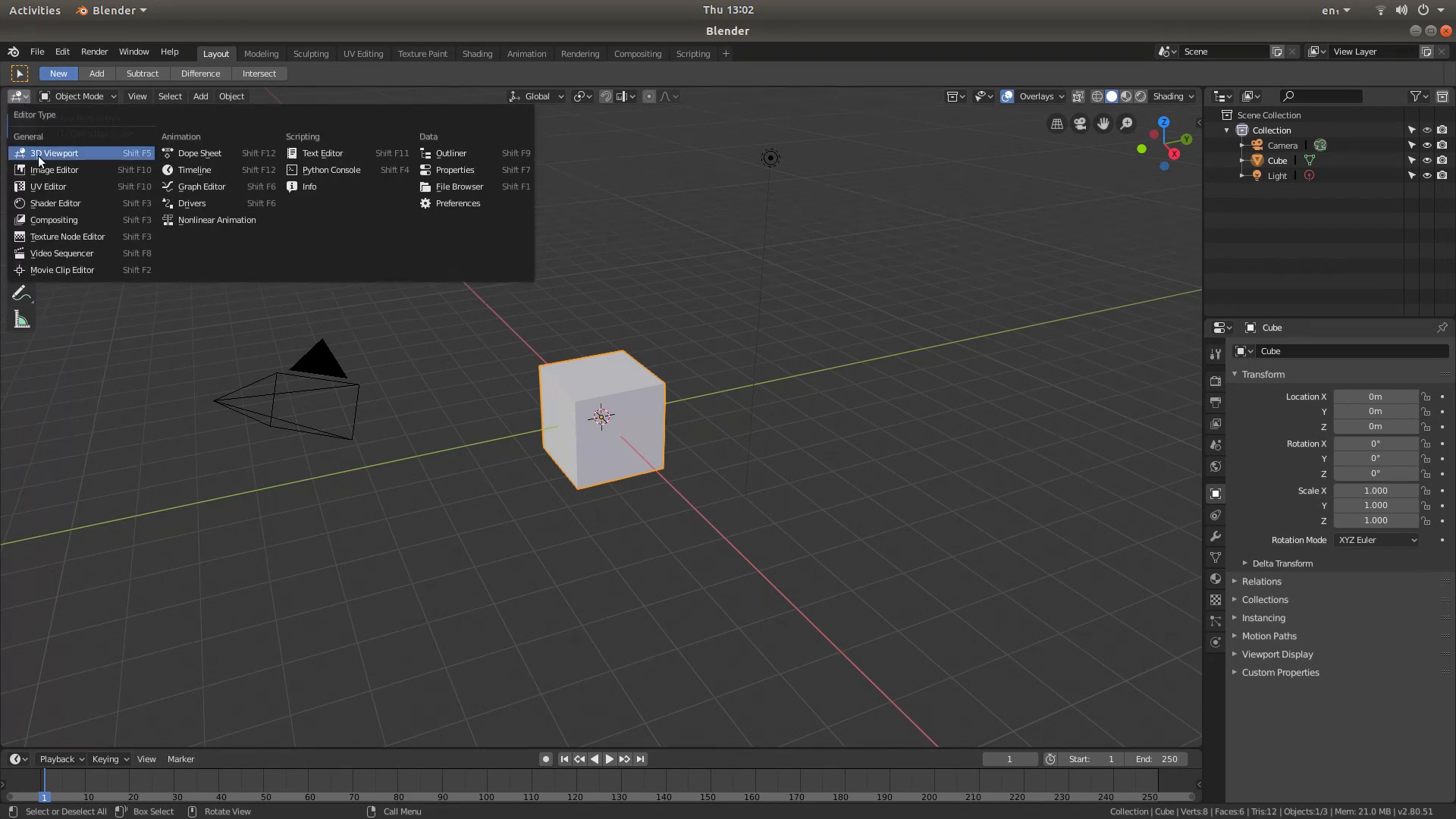
click(66, 270)
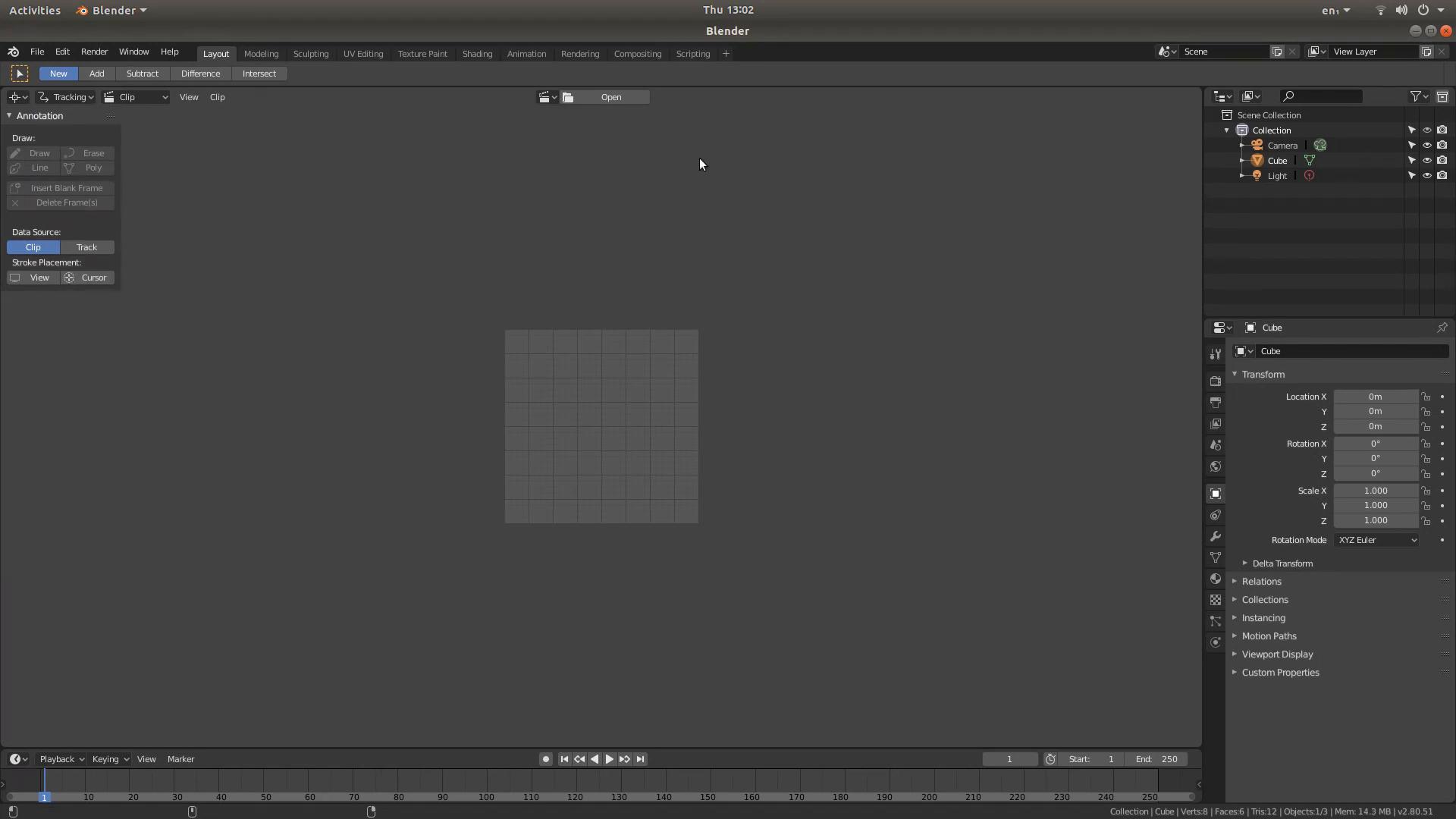
- Open the clip dt1.mp4 from the DT folder inside the home Videos folder
click(617, 97)
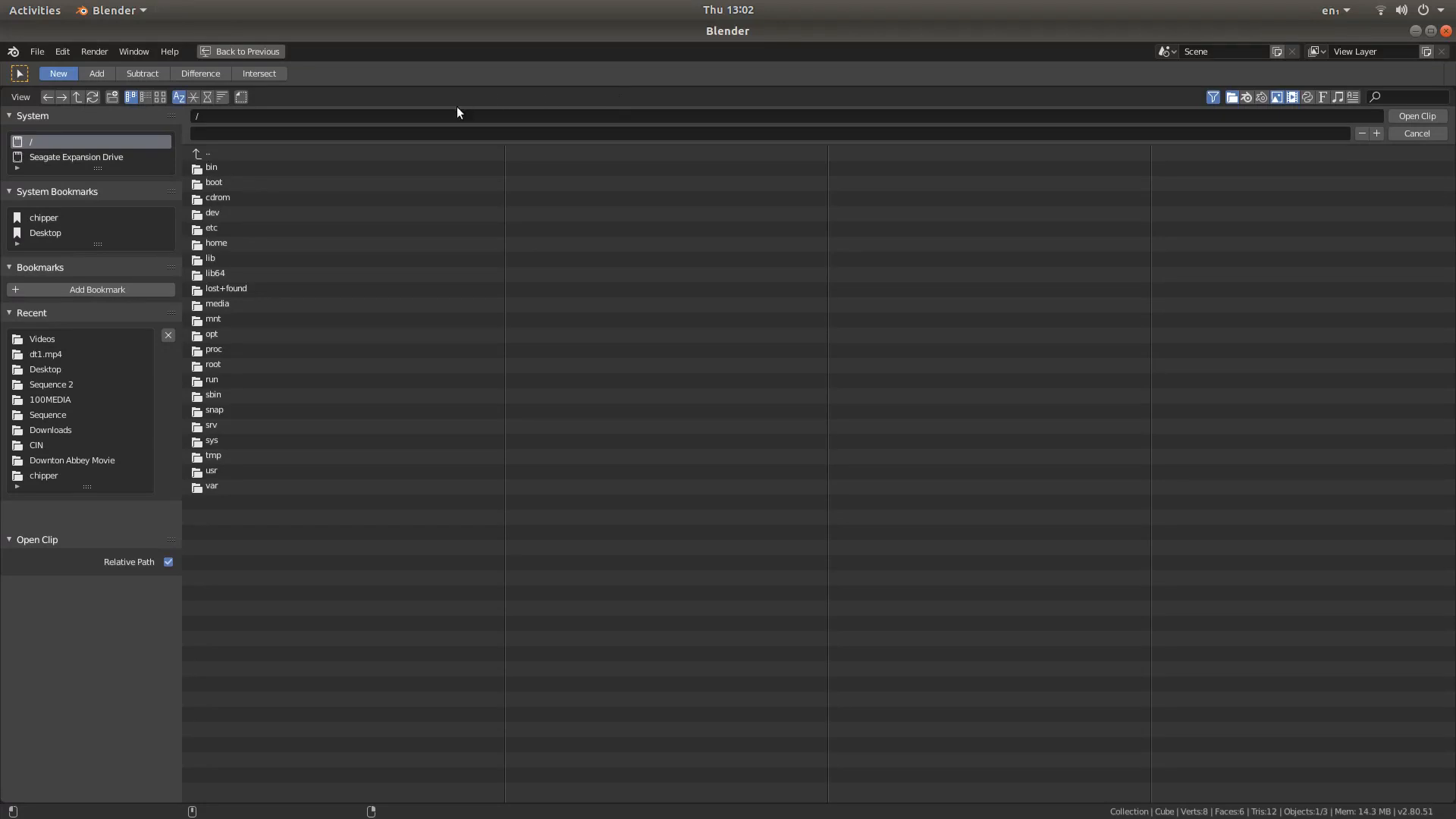
click(42, 219)
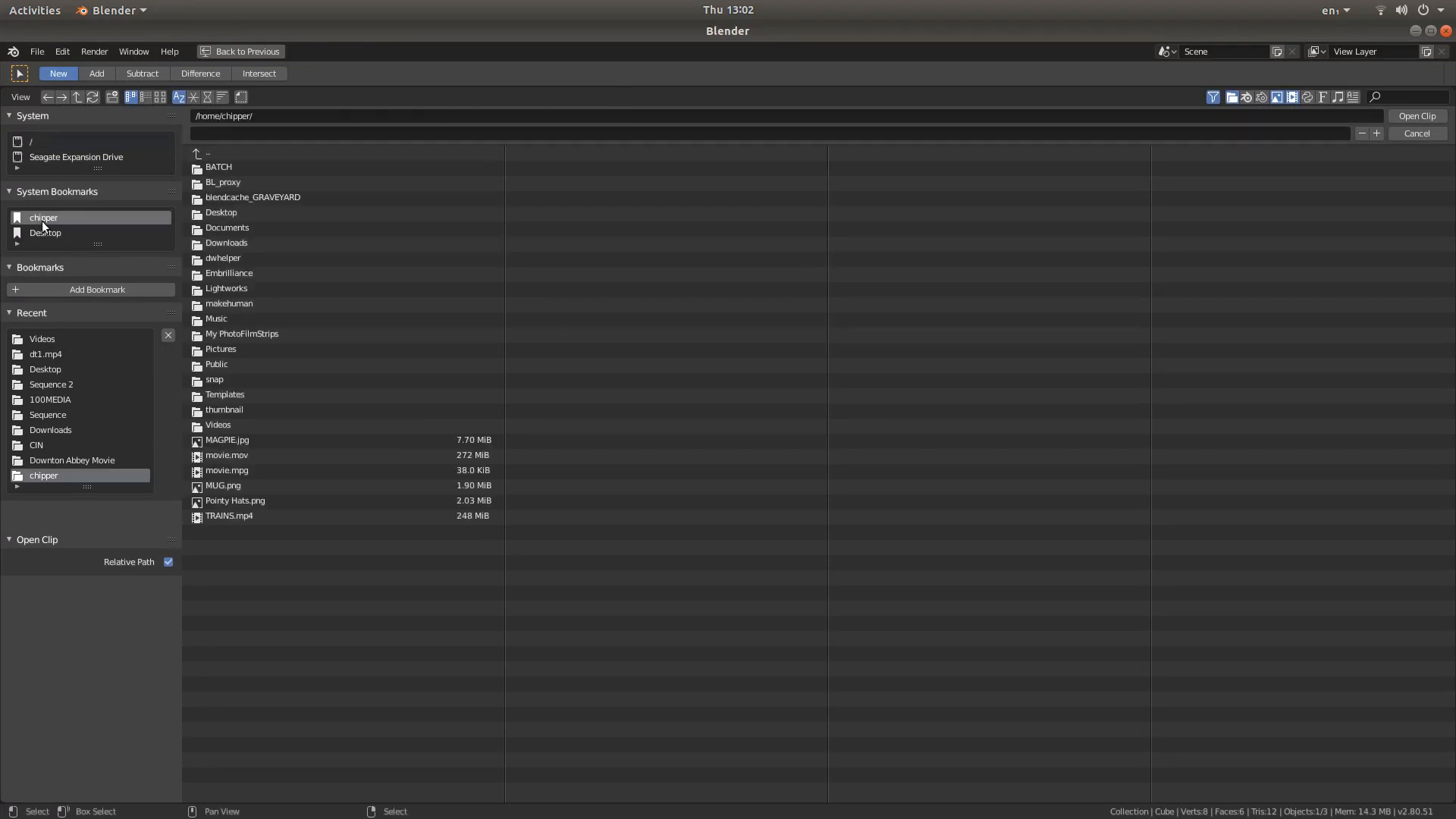
click(227, 426)
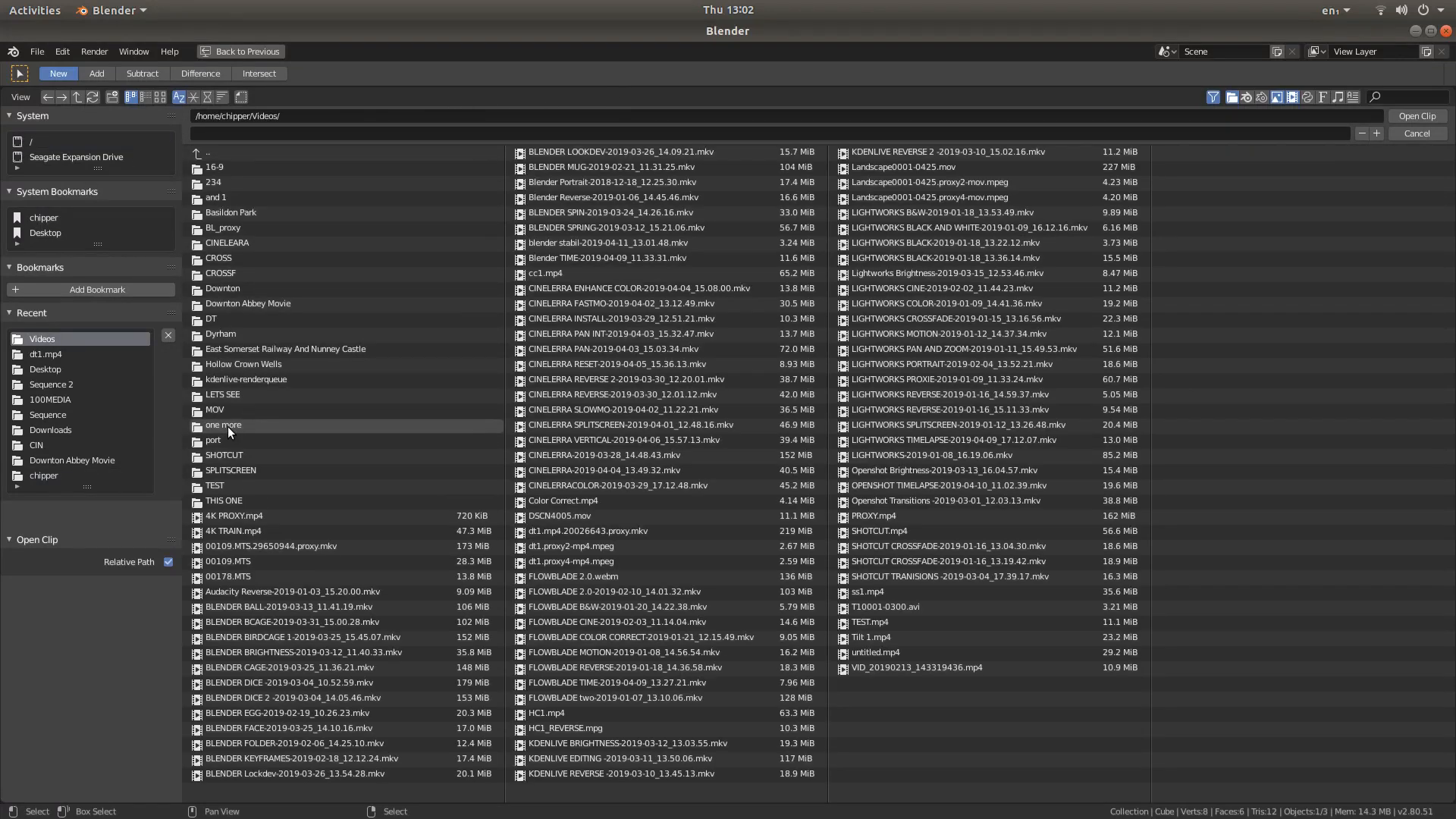
click(217, 316)
click(220, 167)
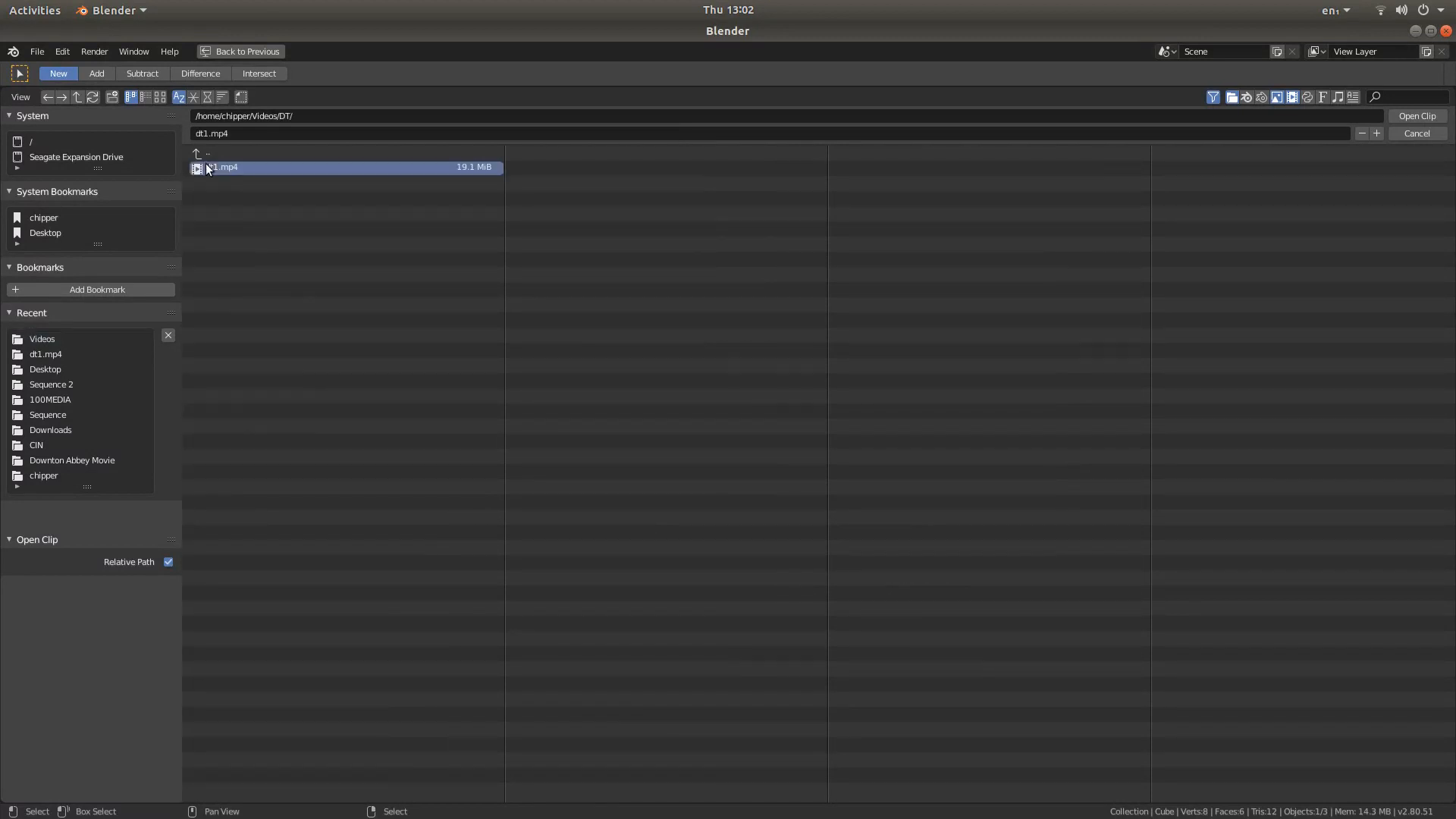
click(1425, 118)
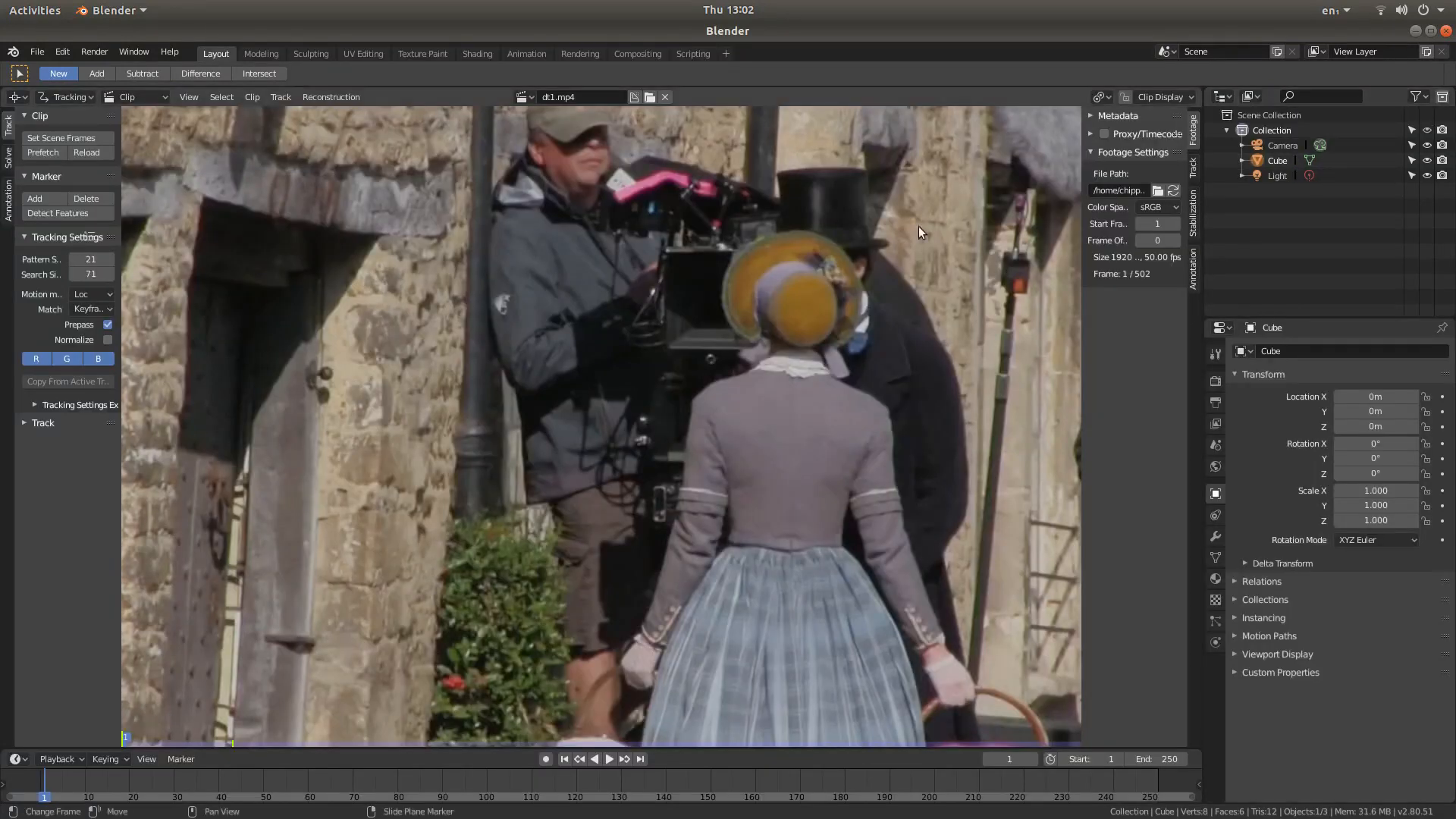
- Set the scene's output frame rate to 50 fps and match the scene frame range to the clip length
scroll(678, 362, down, 2)
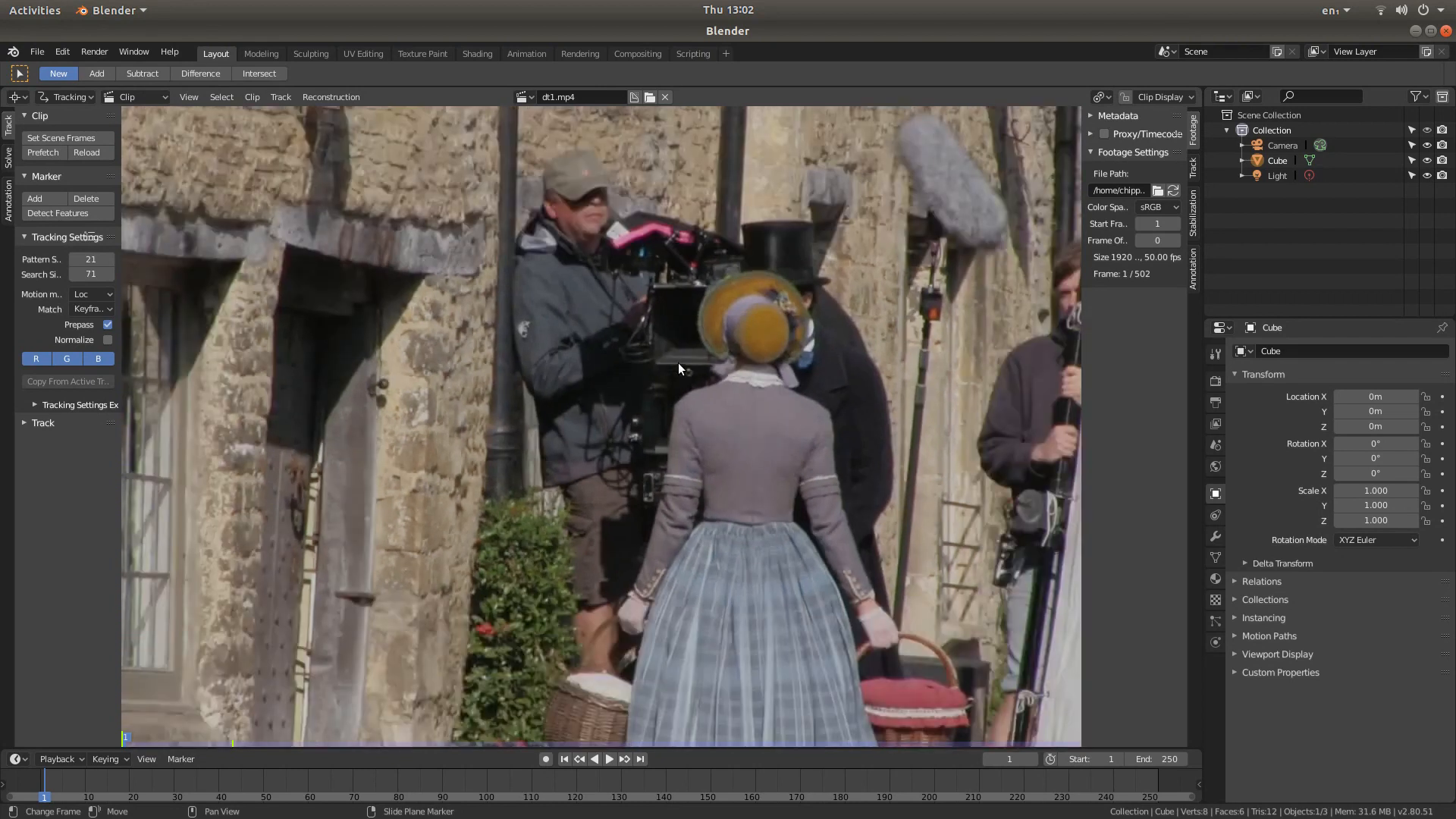
scroll(611, 344, down, 2)
scroll(612, 343, down, 1)
scroll(604, 343, up, 3)
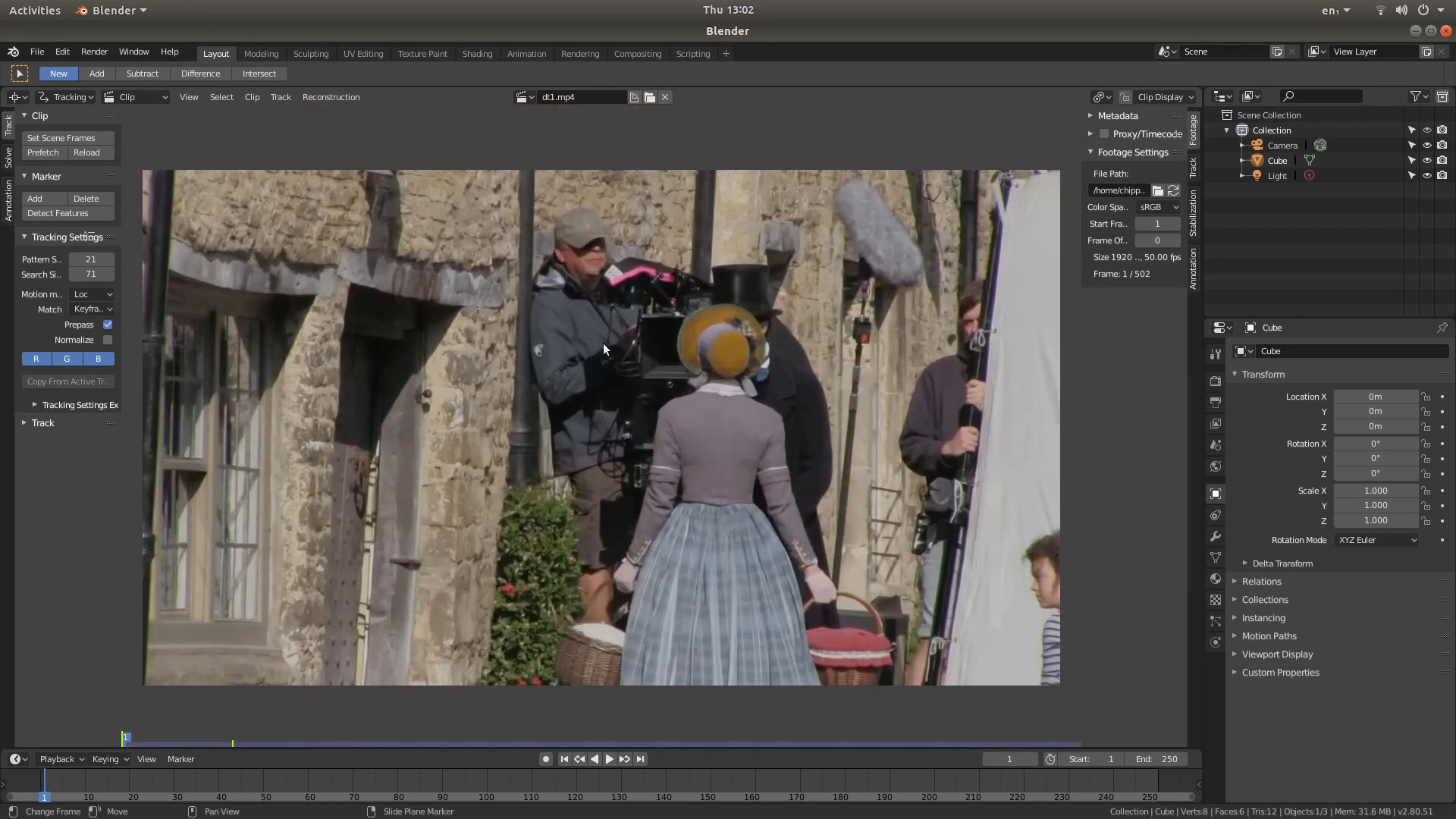
scroll(603, 341, down, 1)
scroll(604, 347, up, 1)
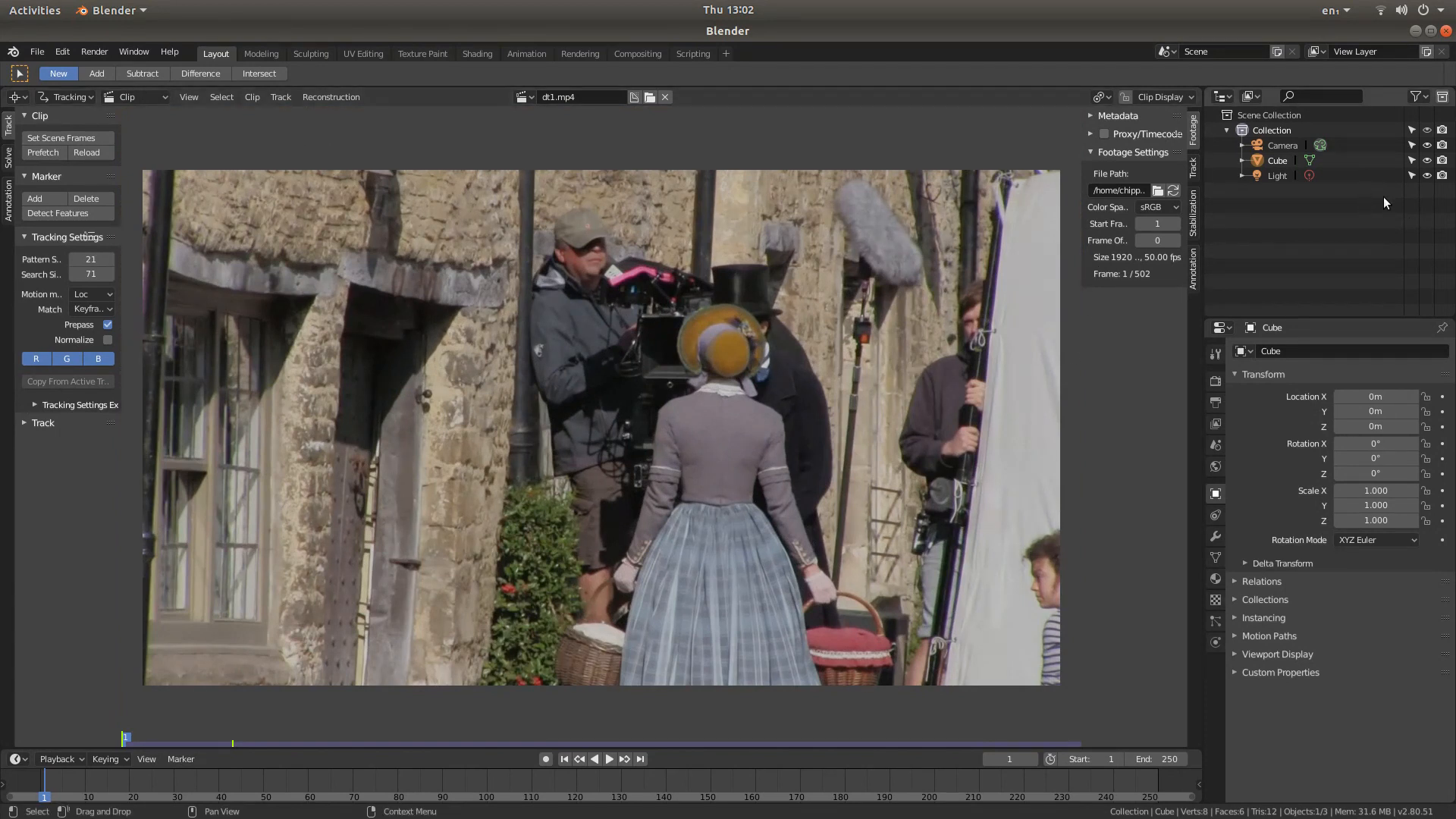
drag(1080, 257, 967, 254)
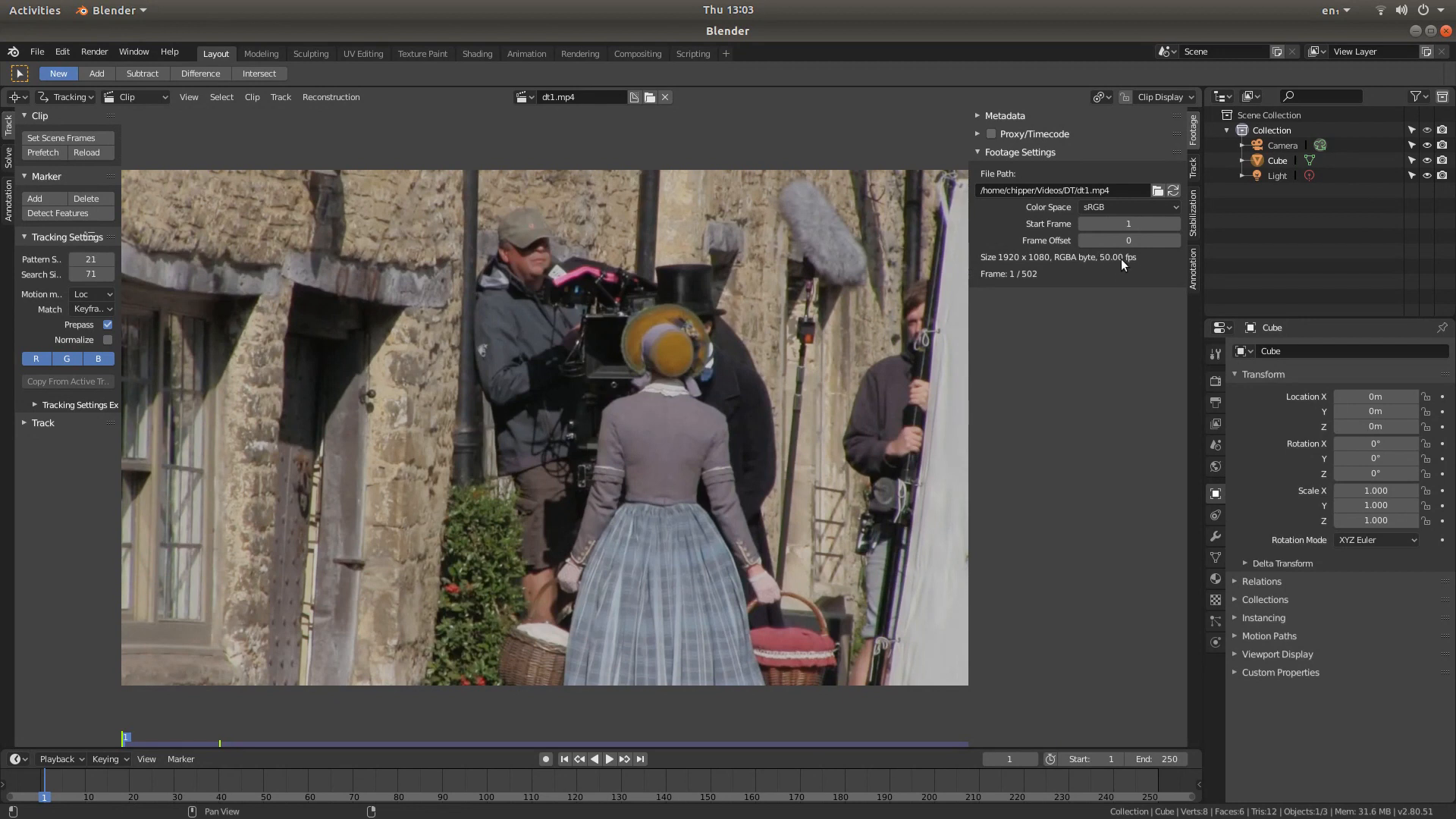
click(1219, 407)
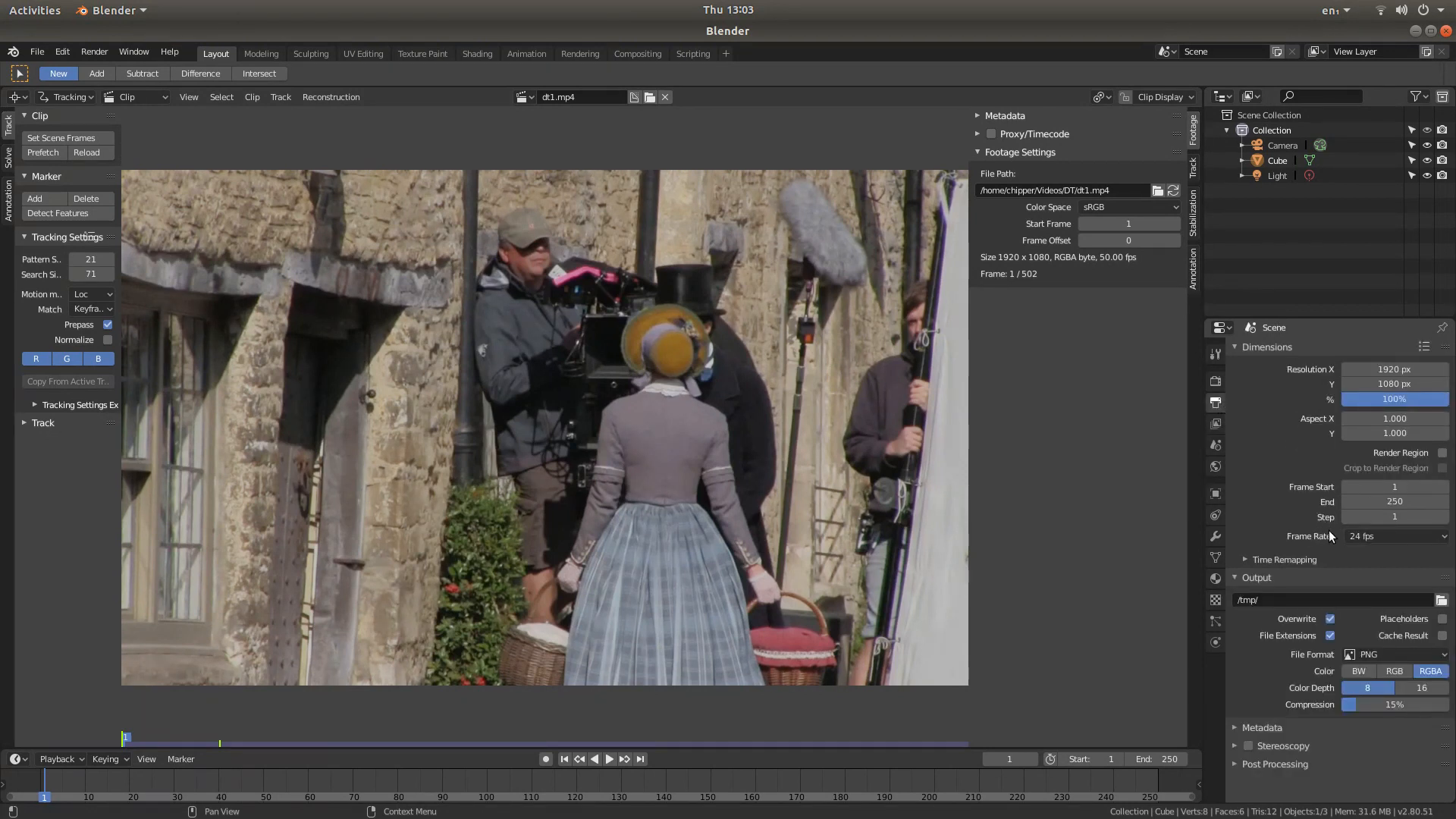
click(1385, 534)
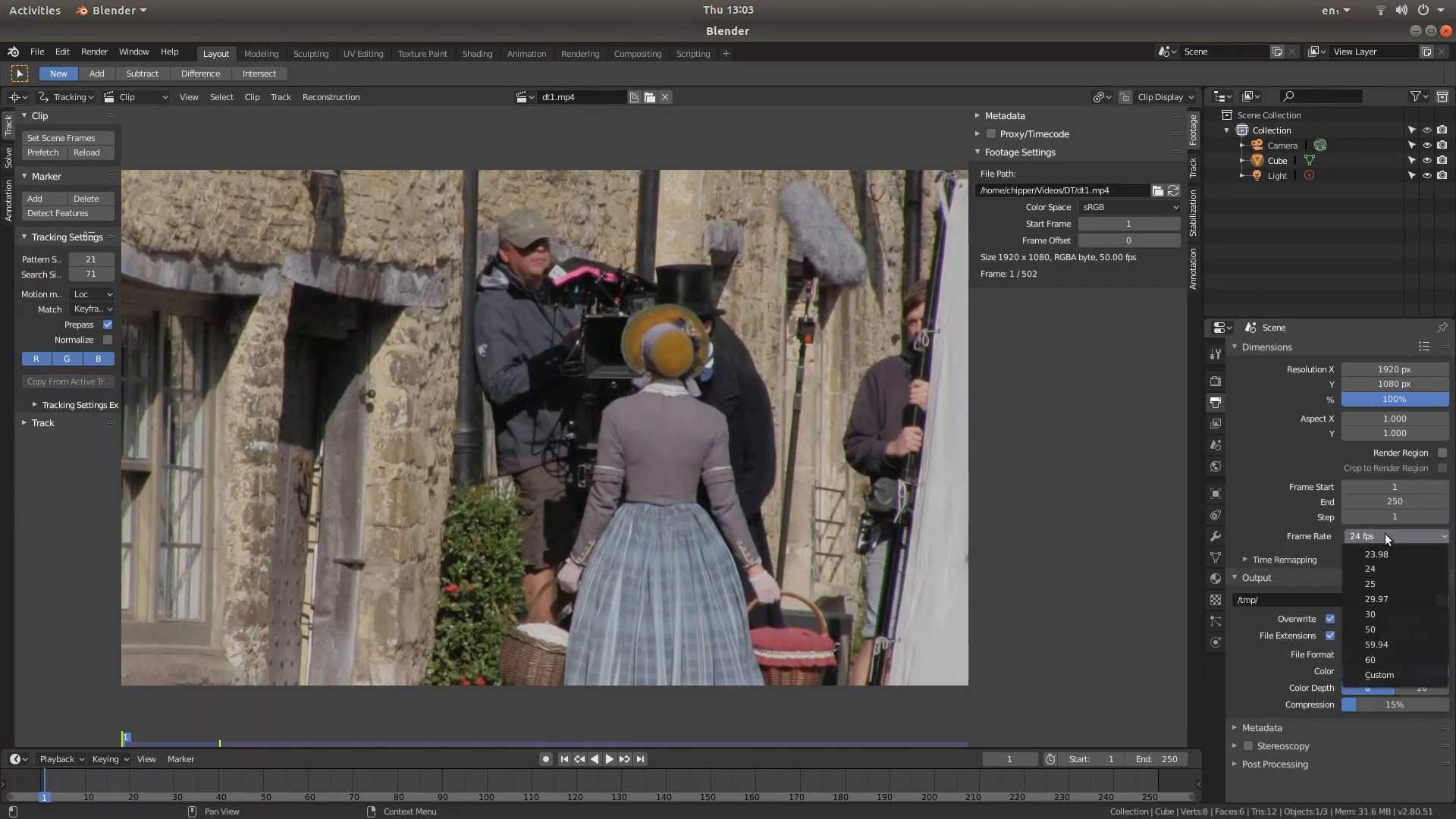
click(1377, 628)
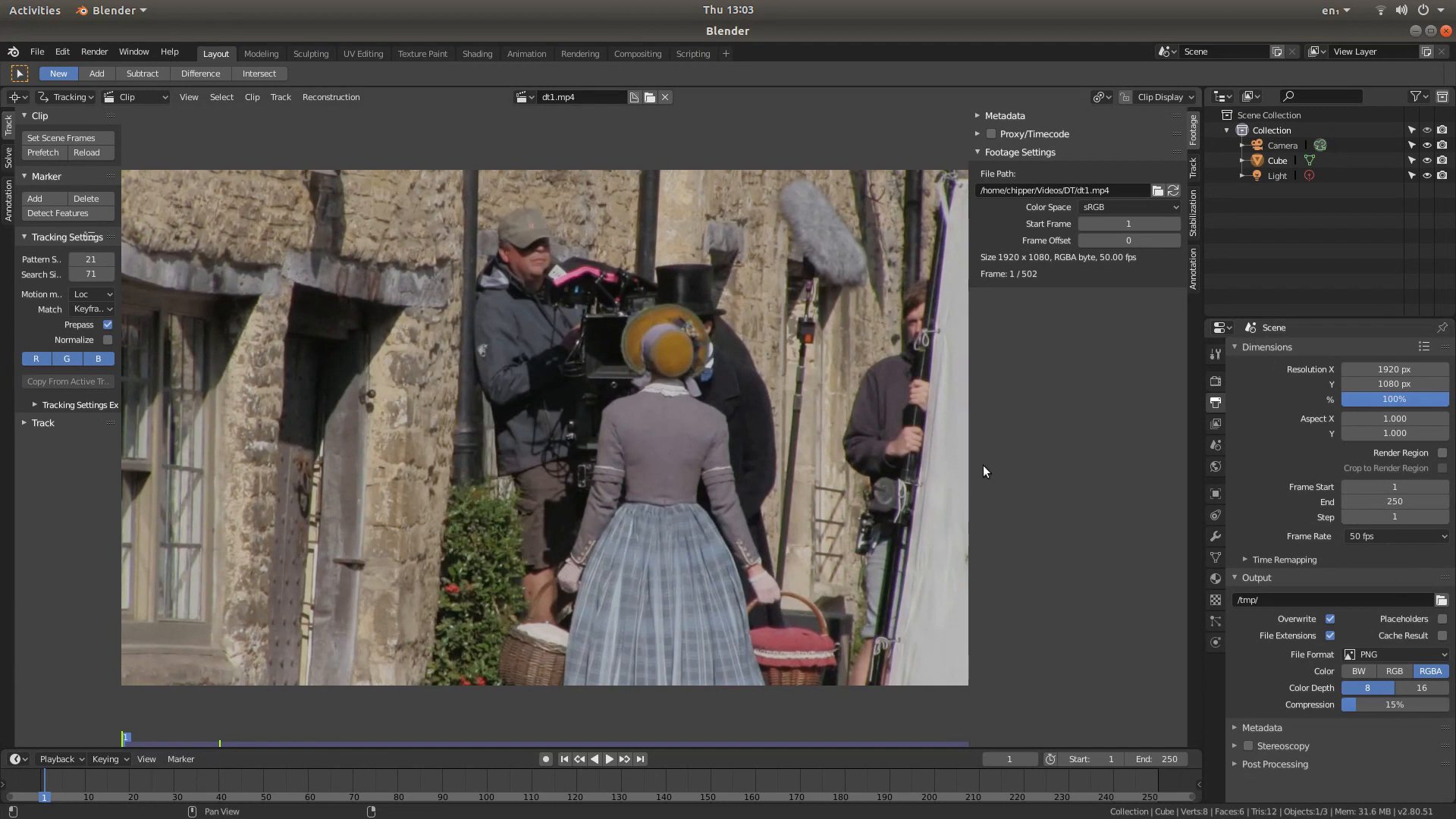
click(74, 138)
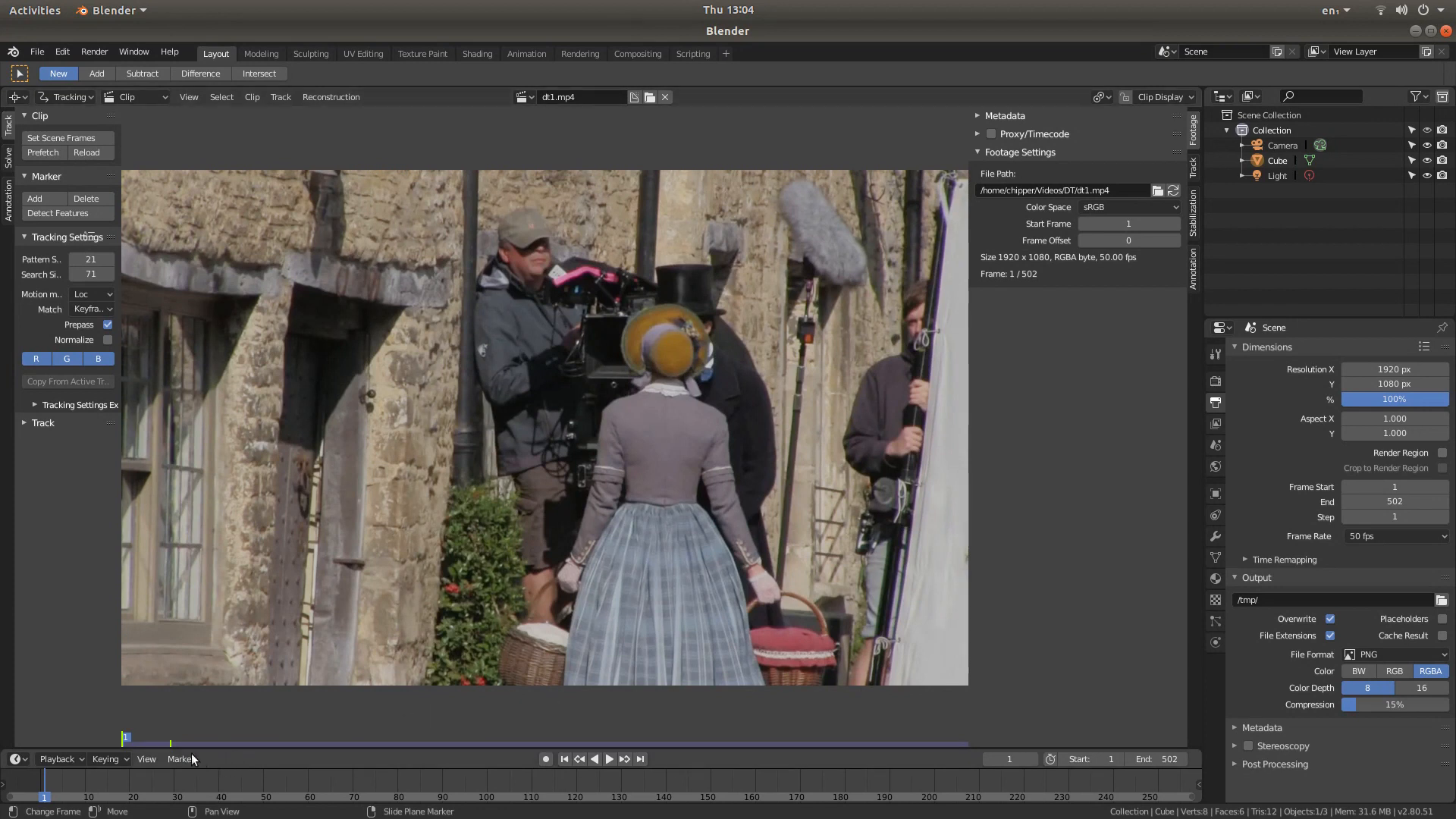
- Play the dt1.mp4 footage briefly to check its playback, stop it and return to the first frame
click(608, 758)
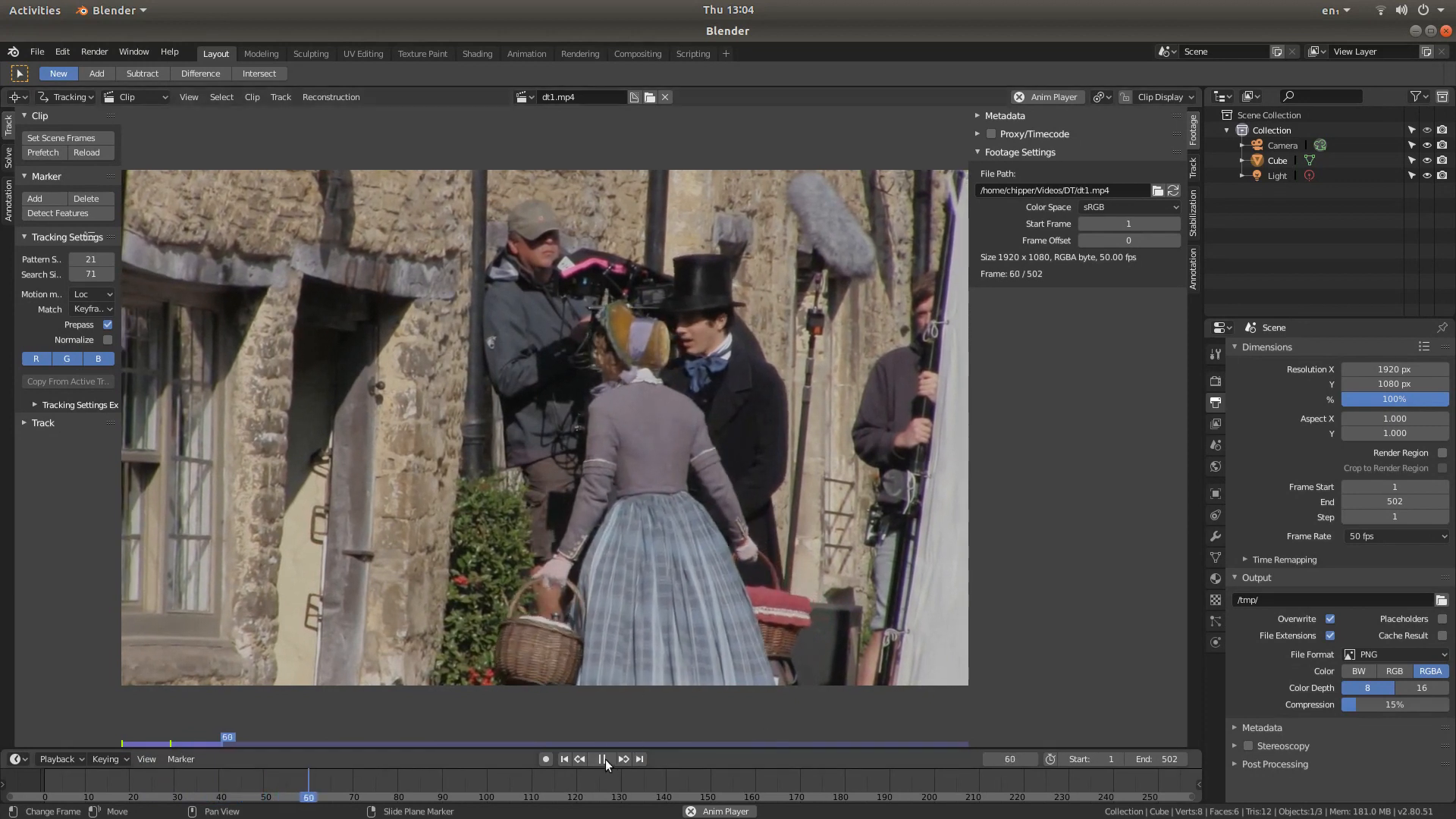
key(space)
click(564, 759)
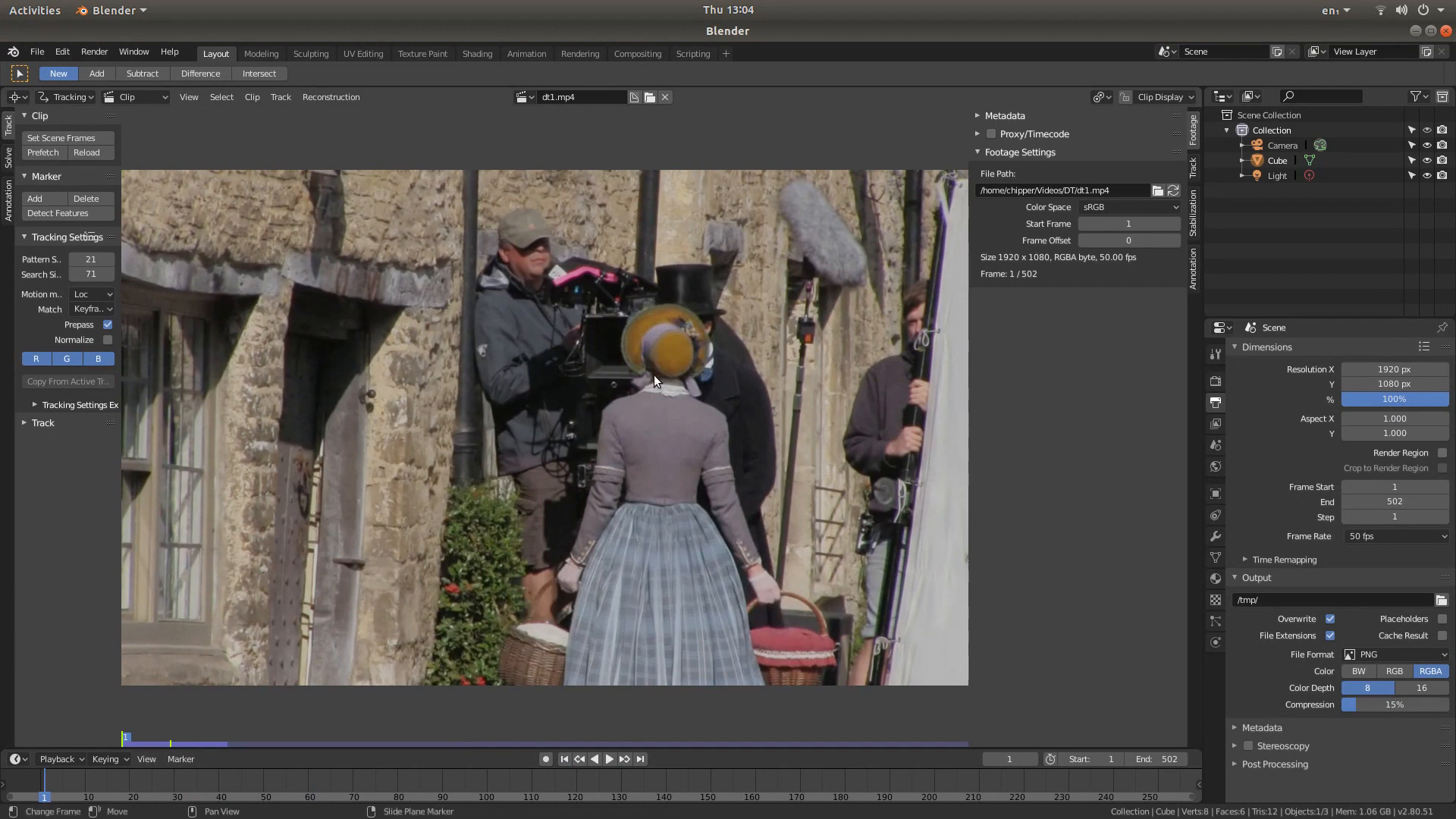
- Enable Proxy/Timecode for dt1.mp4 with only the 25% original size selected, and build the proxy
scroll(550, 402, down, 1)
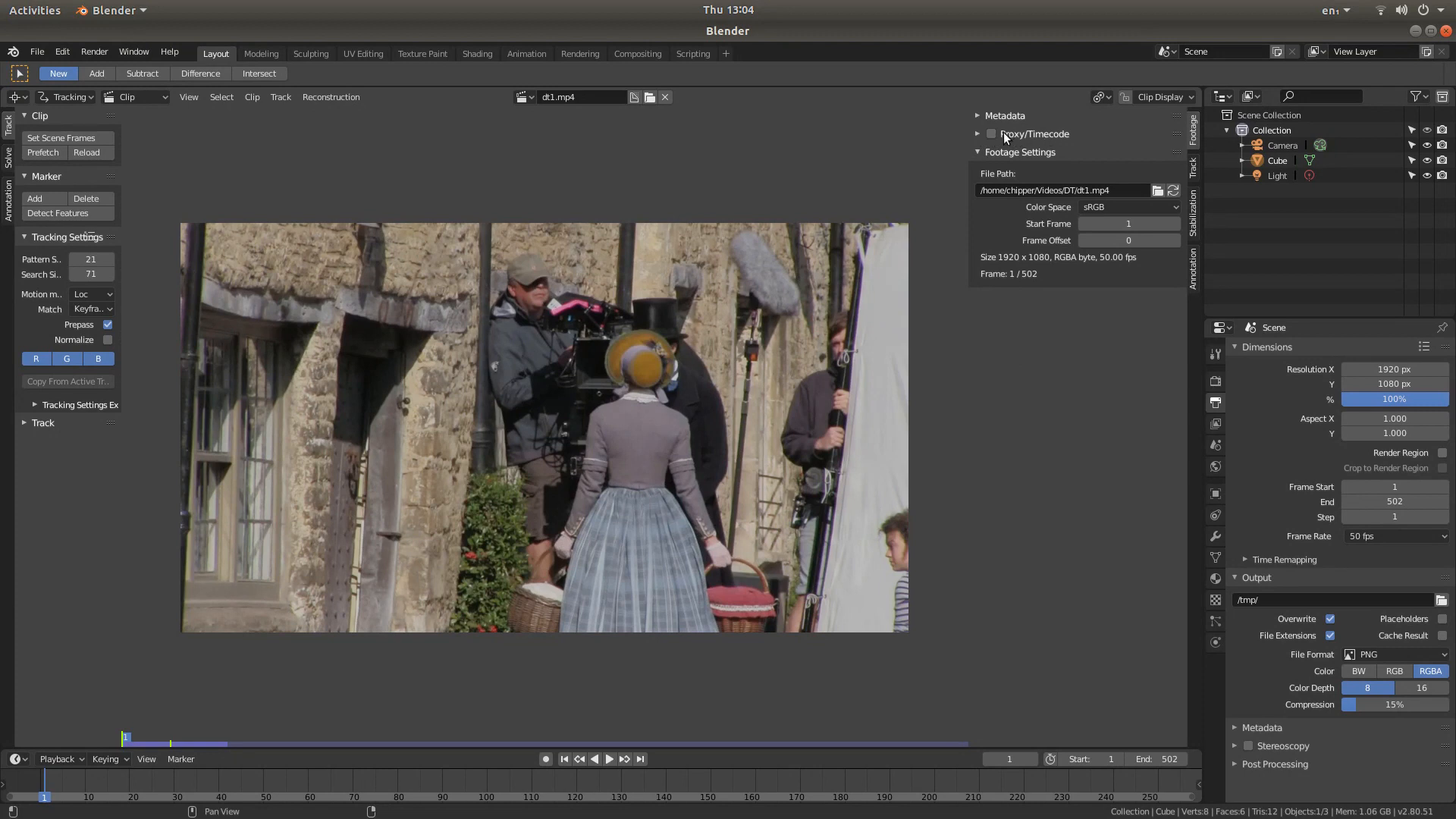
click(978, 135)
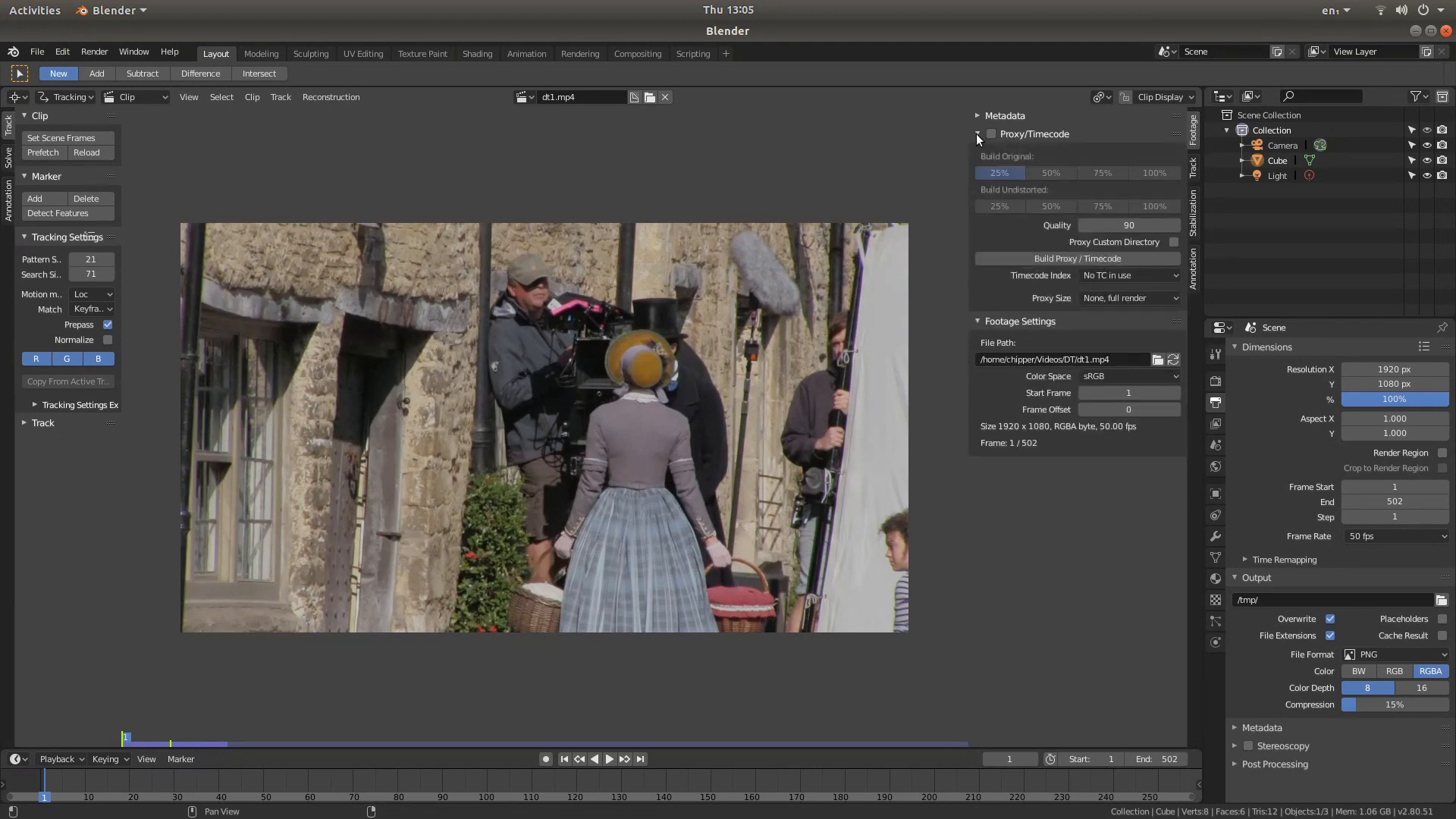
click(991, 134)
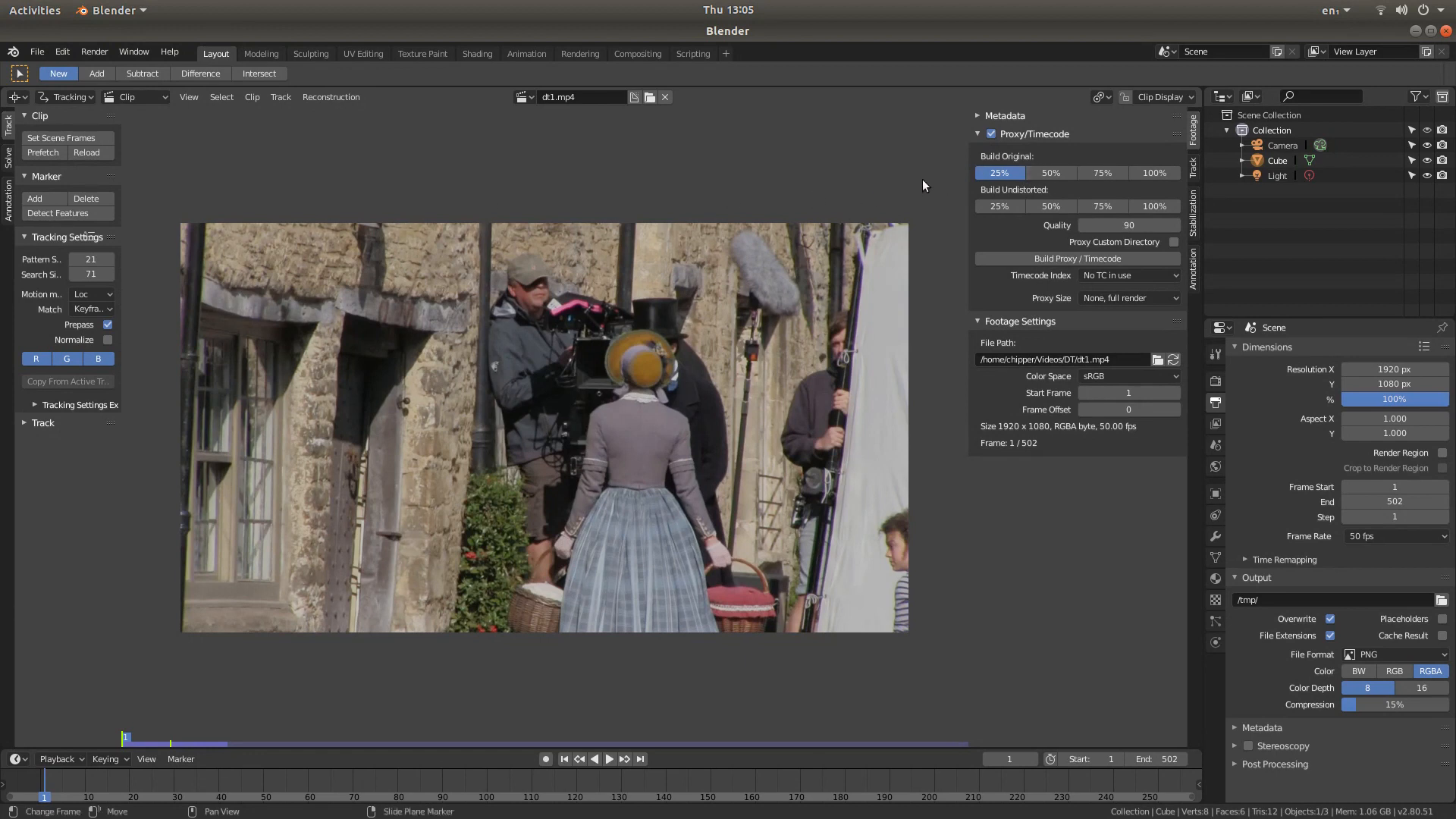
click(1048, 175)
click(1007, 171)
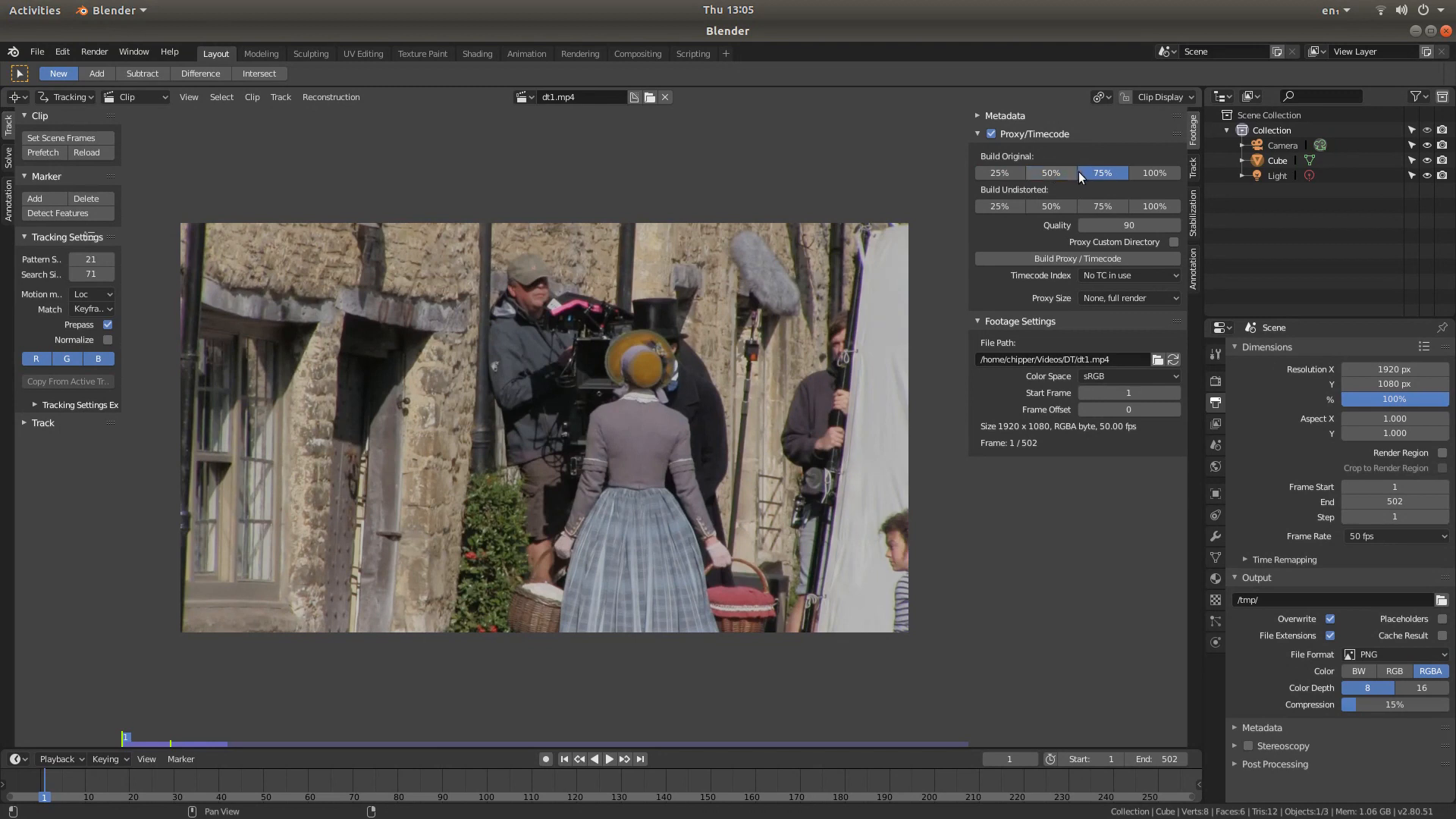
click(999, 176)
click(1088, 173)
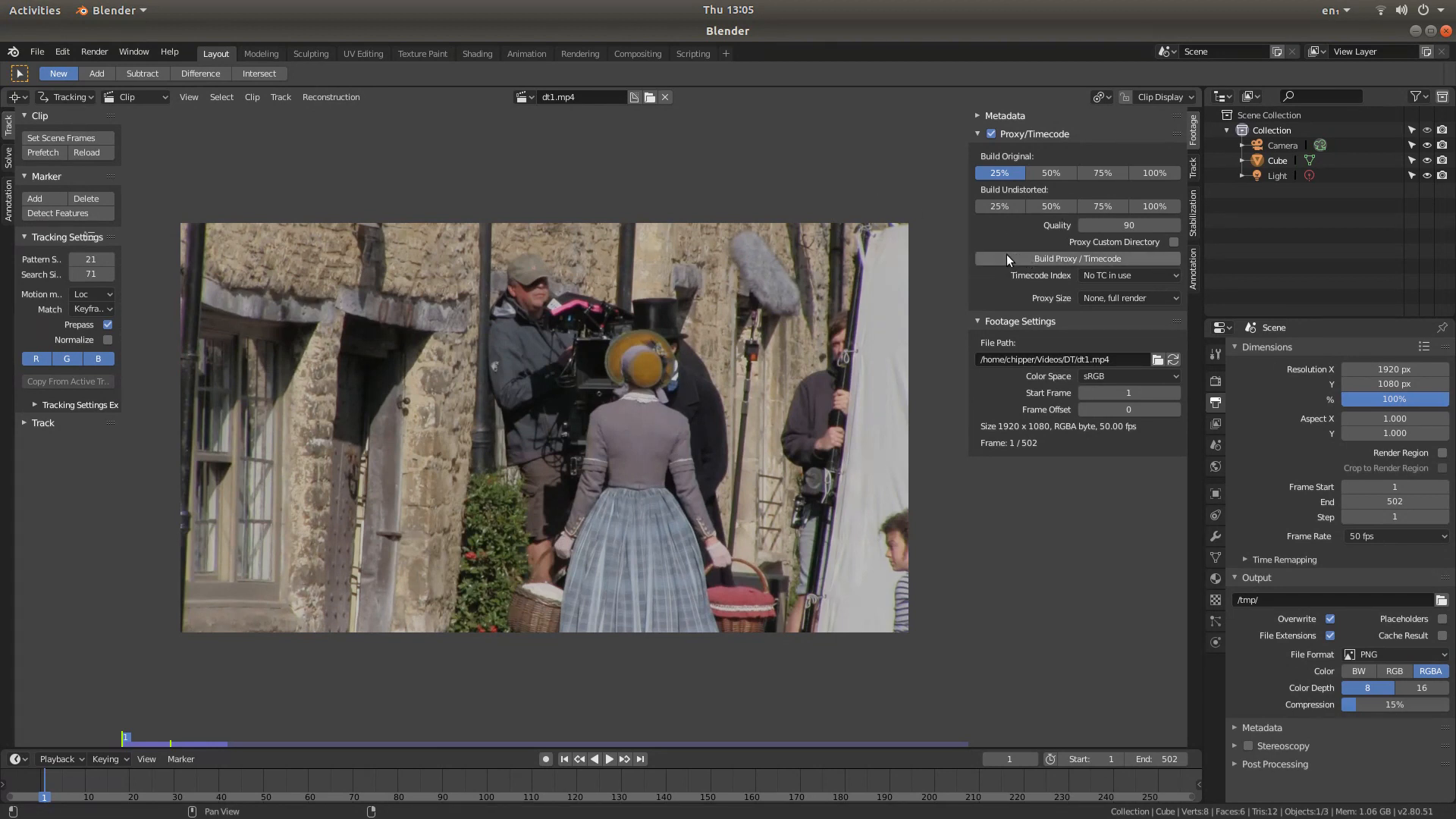
click(1088, 262)
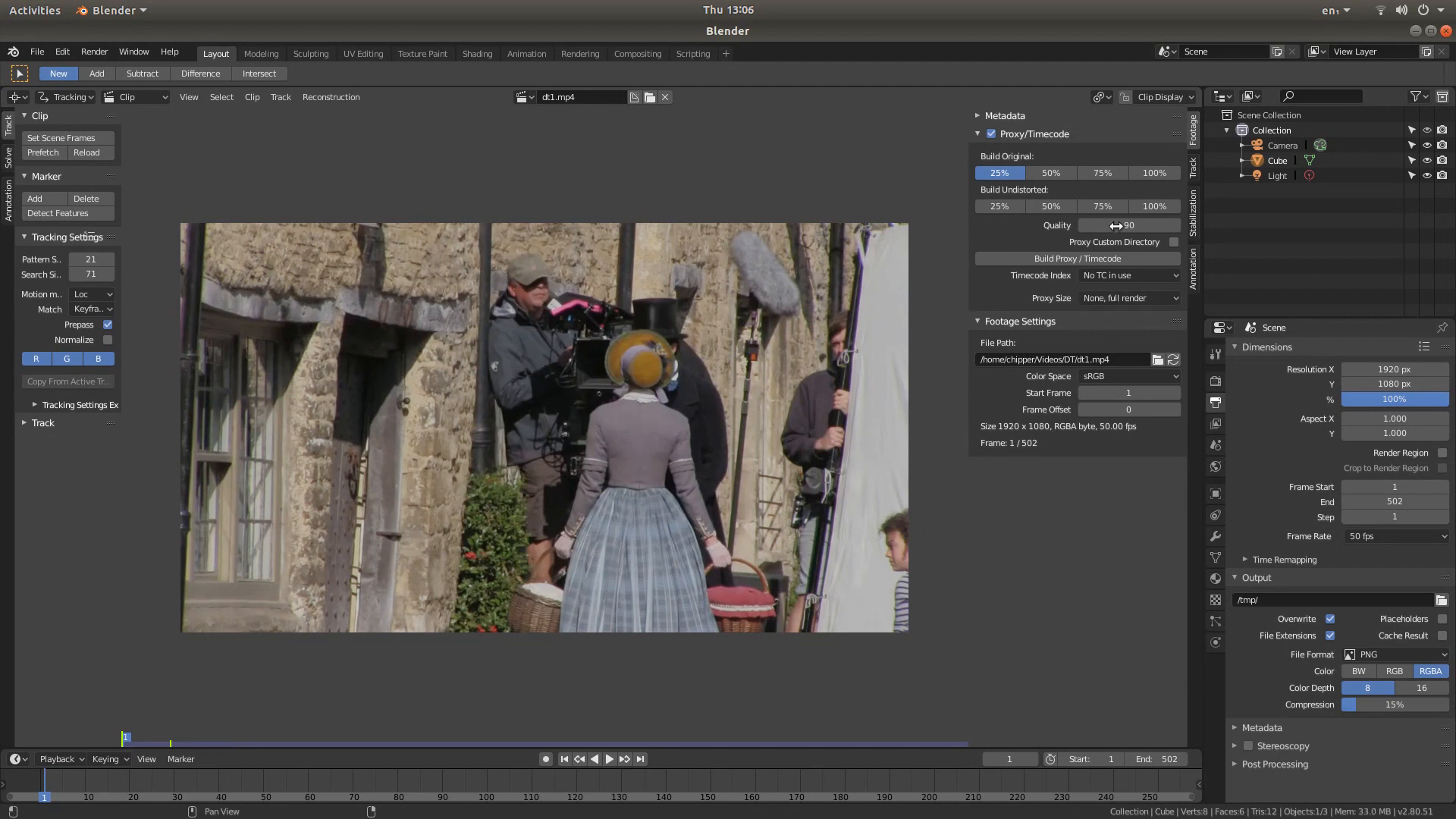
- Unlink dt1.mp4 from the clip editor and open proxy_25.avi from Videos/DT/BL_proxy/dt1.mp4 in its place
click(666, 97)
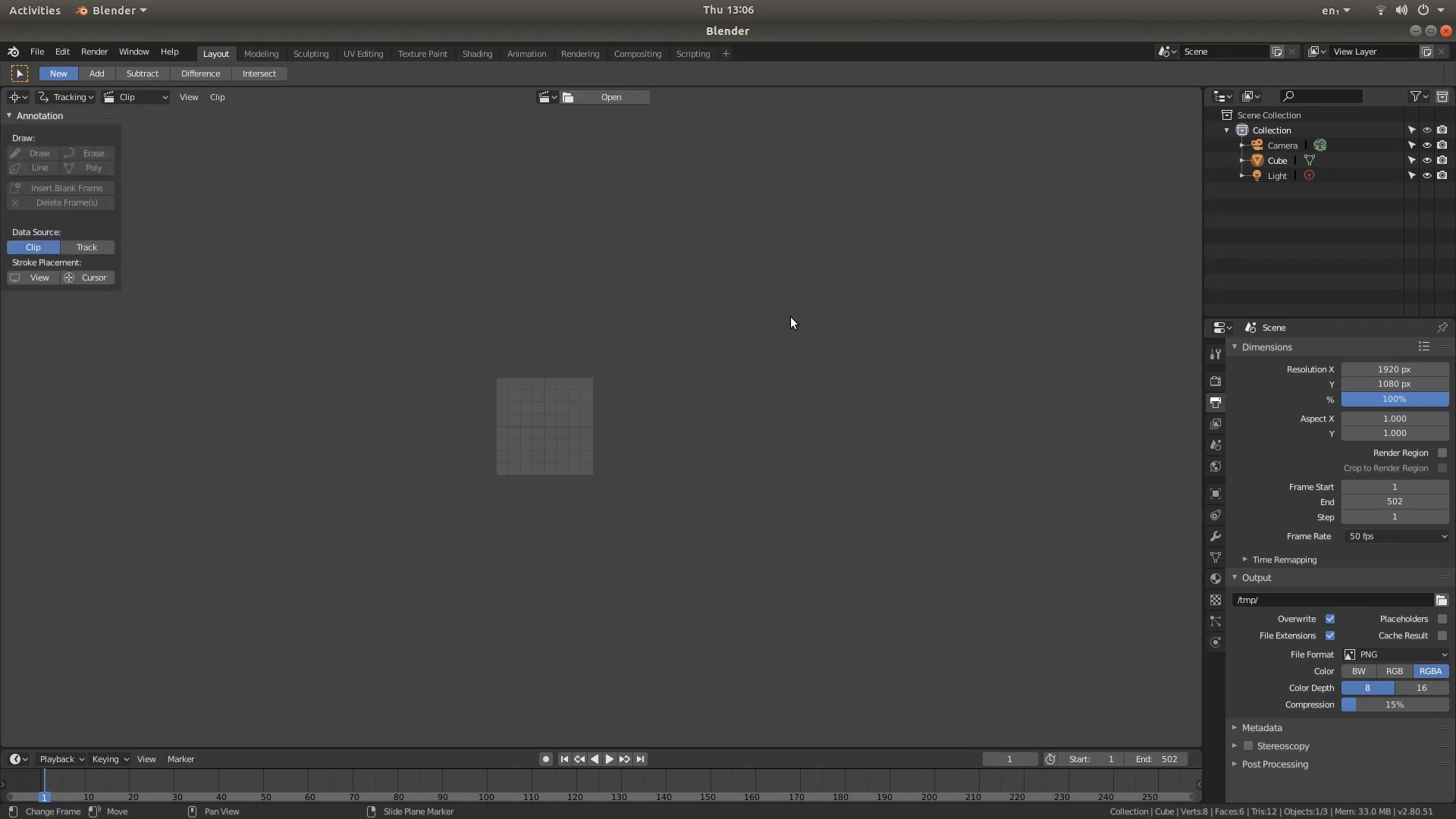
scroll(581, 494, up, 5)
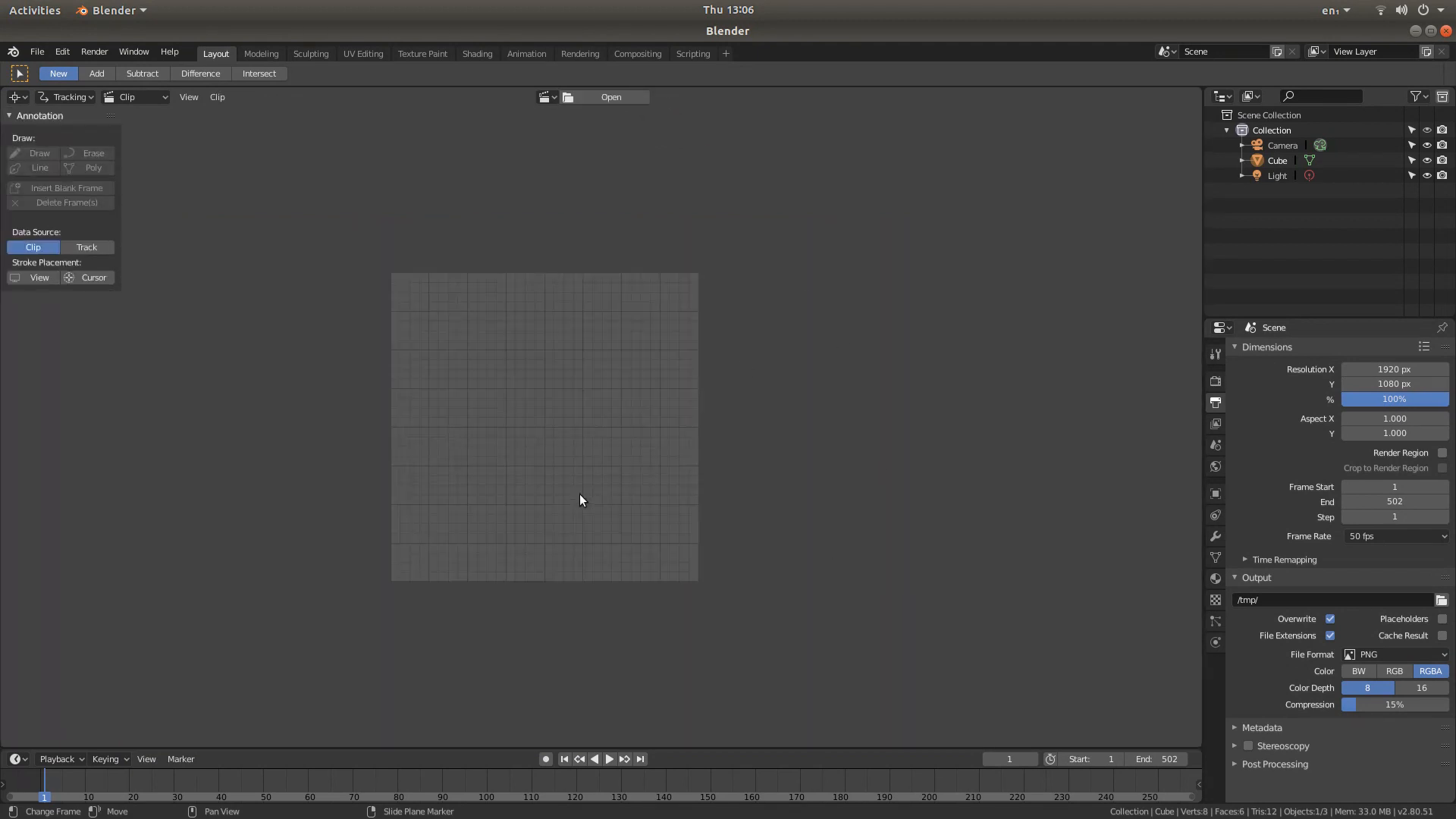
click(611, 98)
click(44, 217)
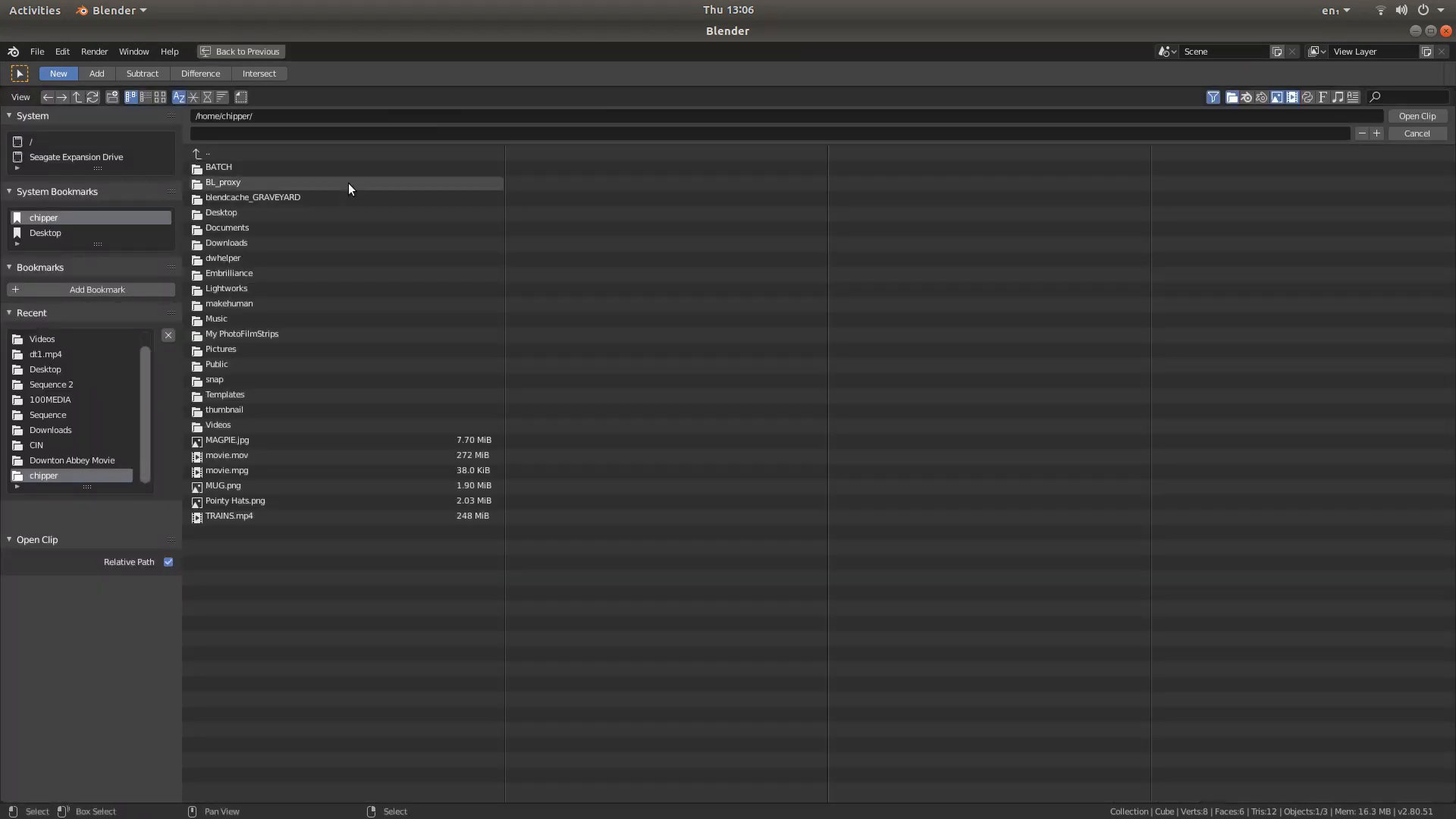
click(211, 419)
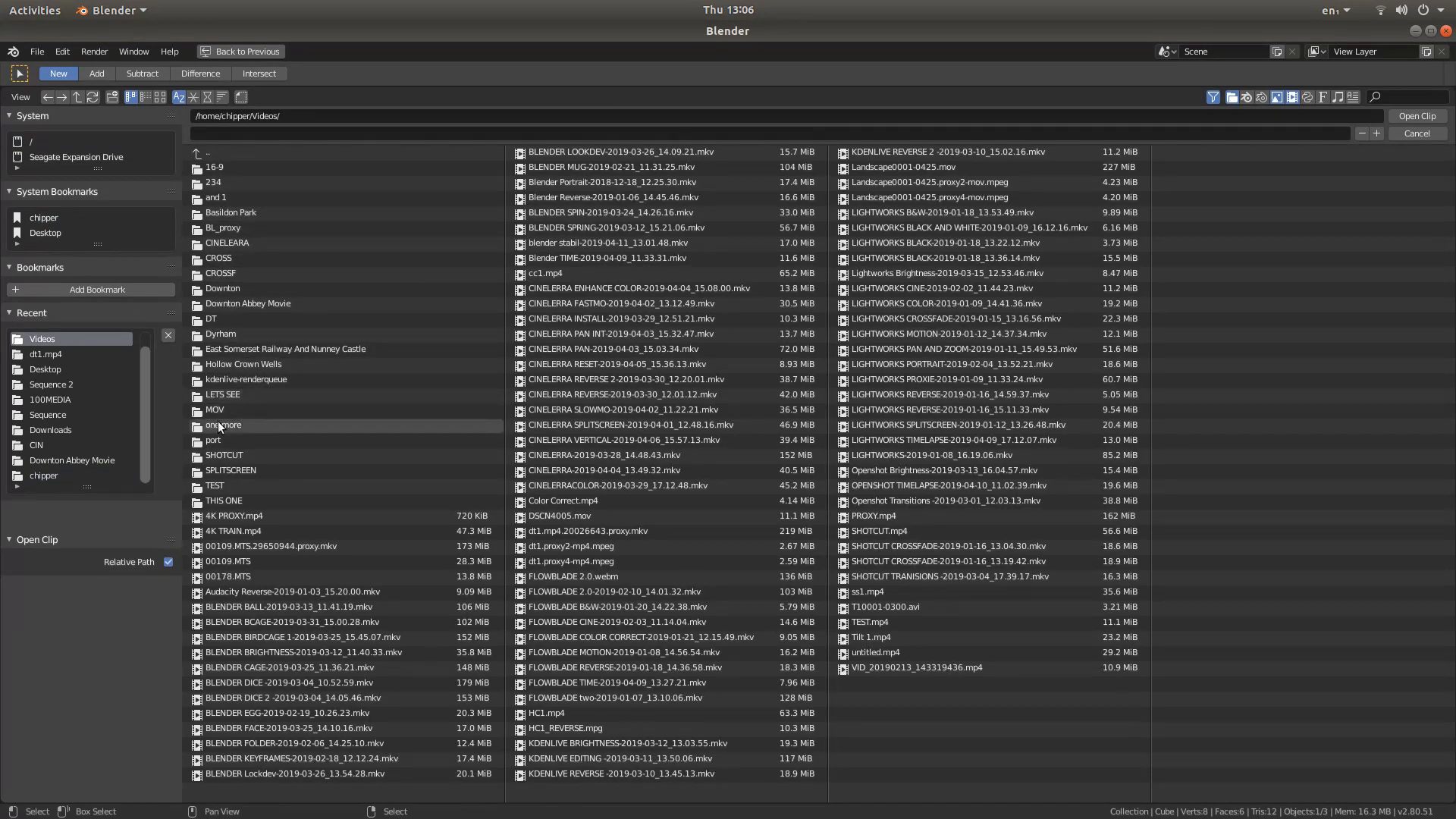
click(214, 317)
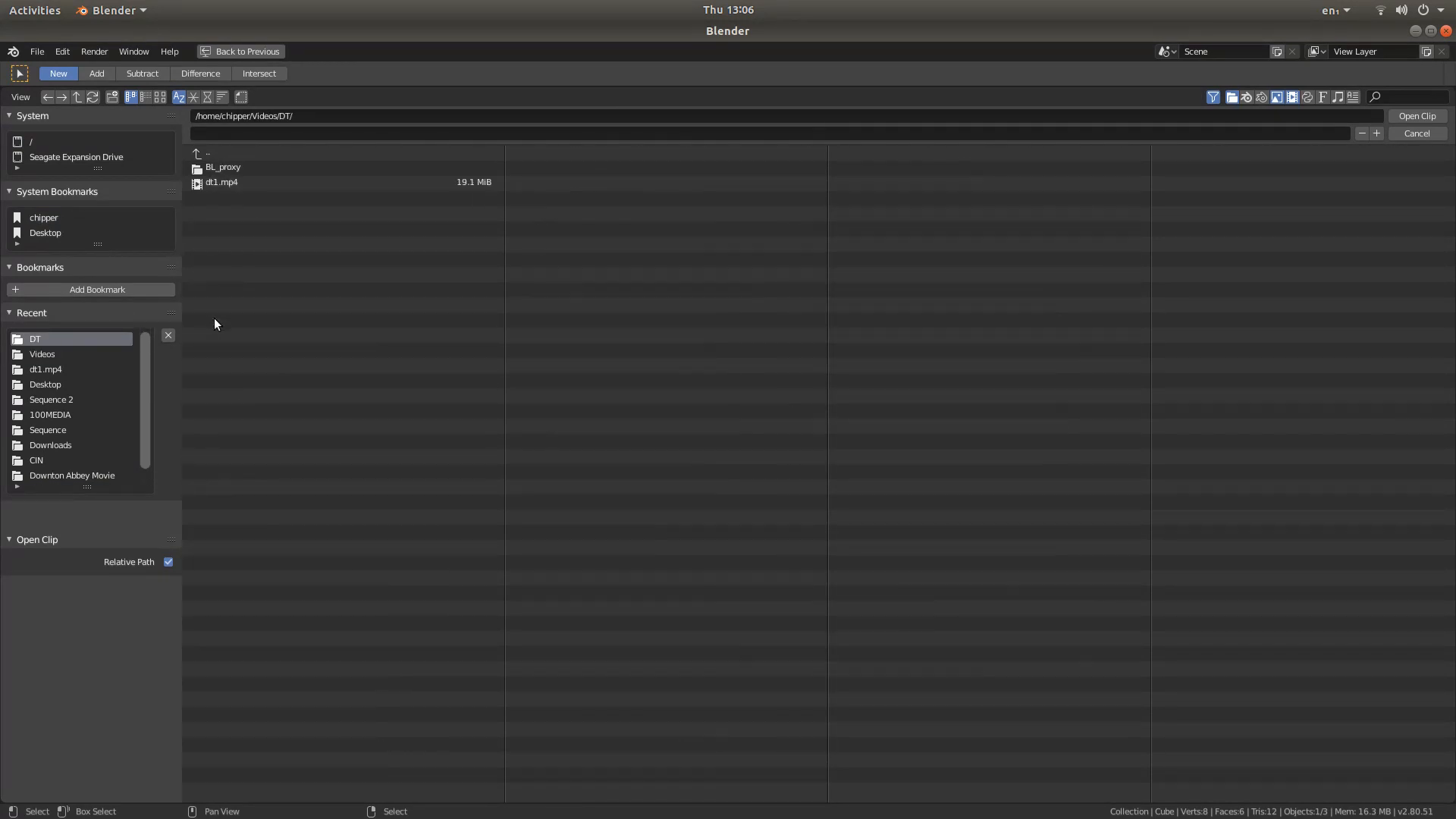
click(236, 170)
click(217, 167)
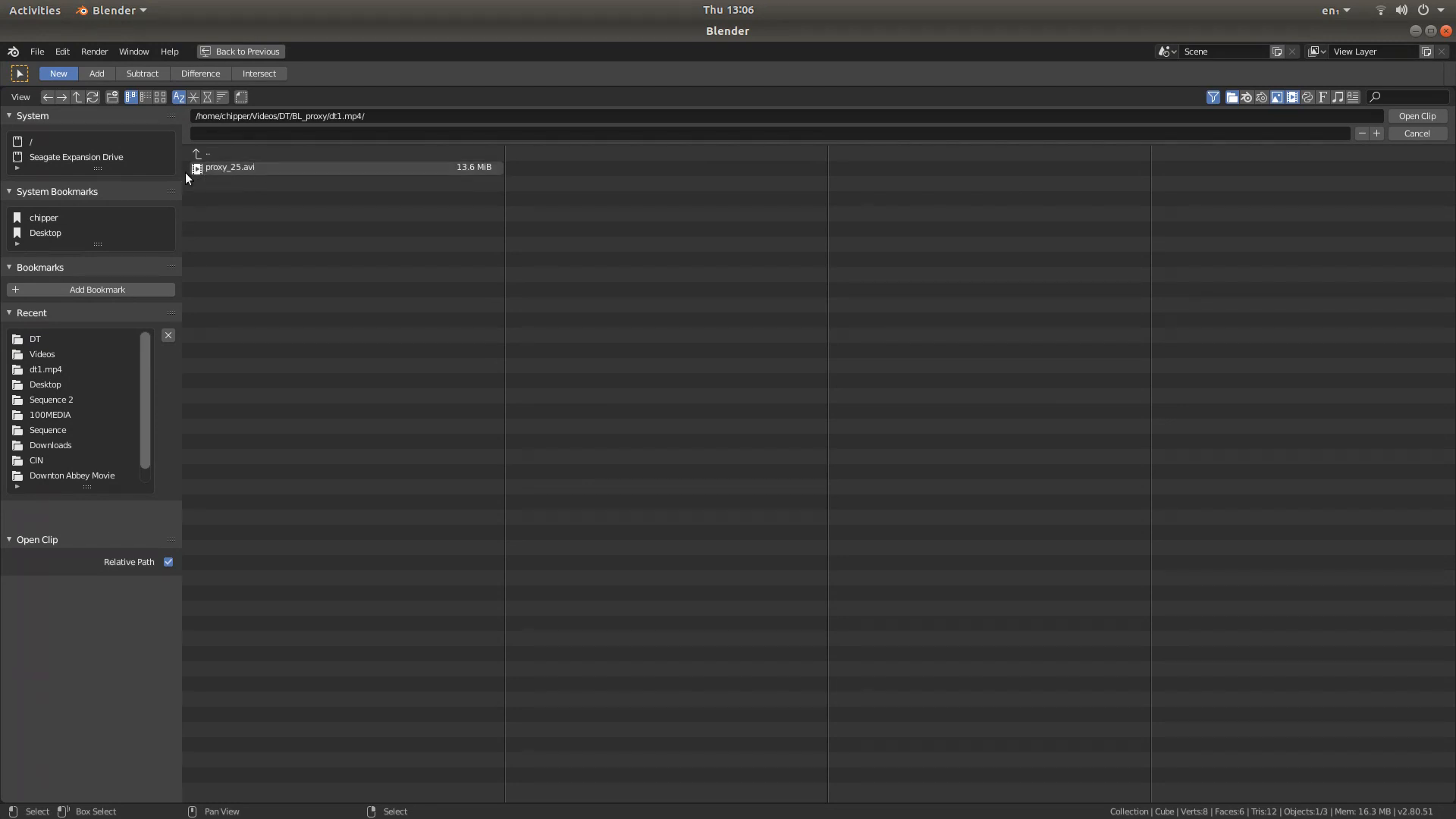
click(234, 167)
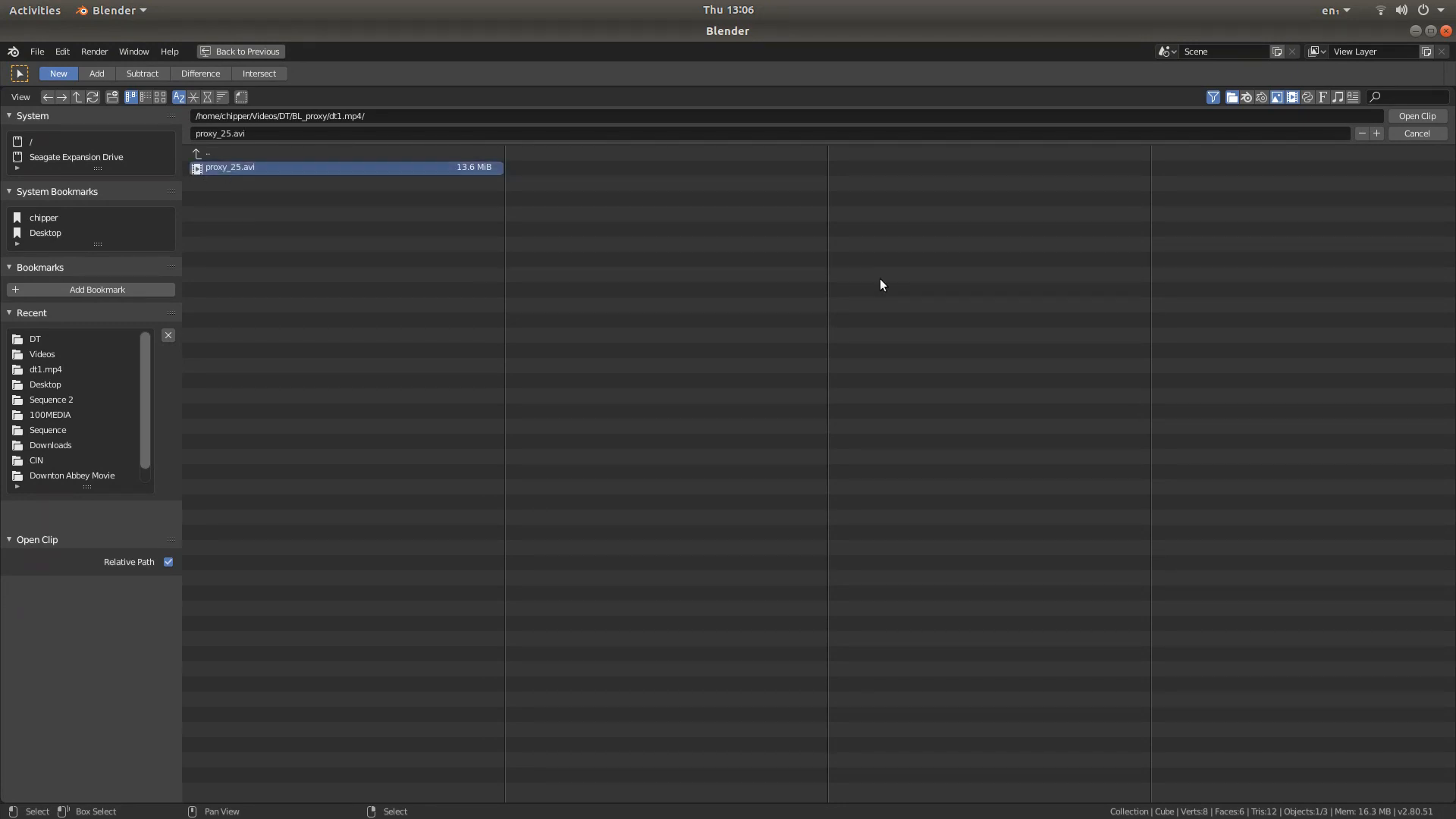
click(1418, 116)
key(f)
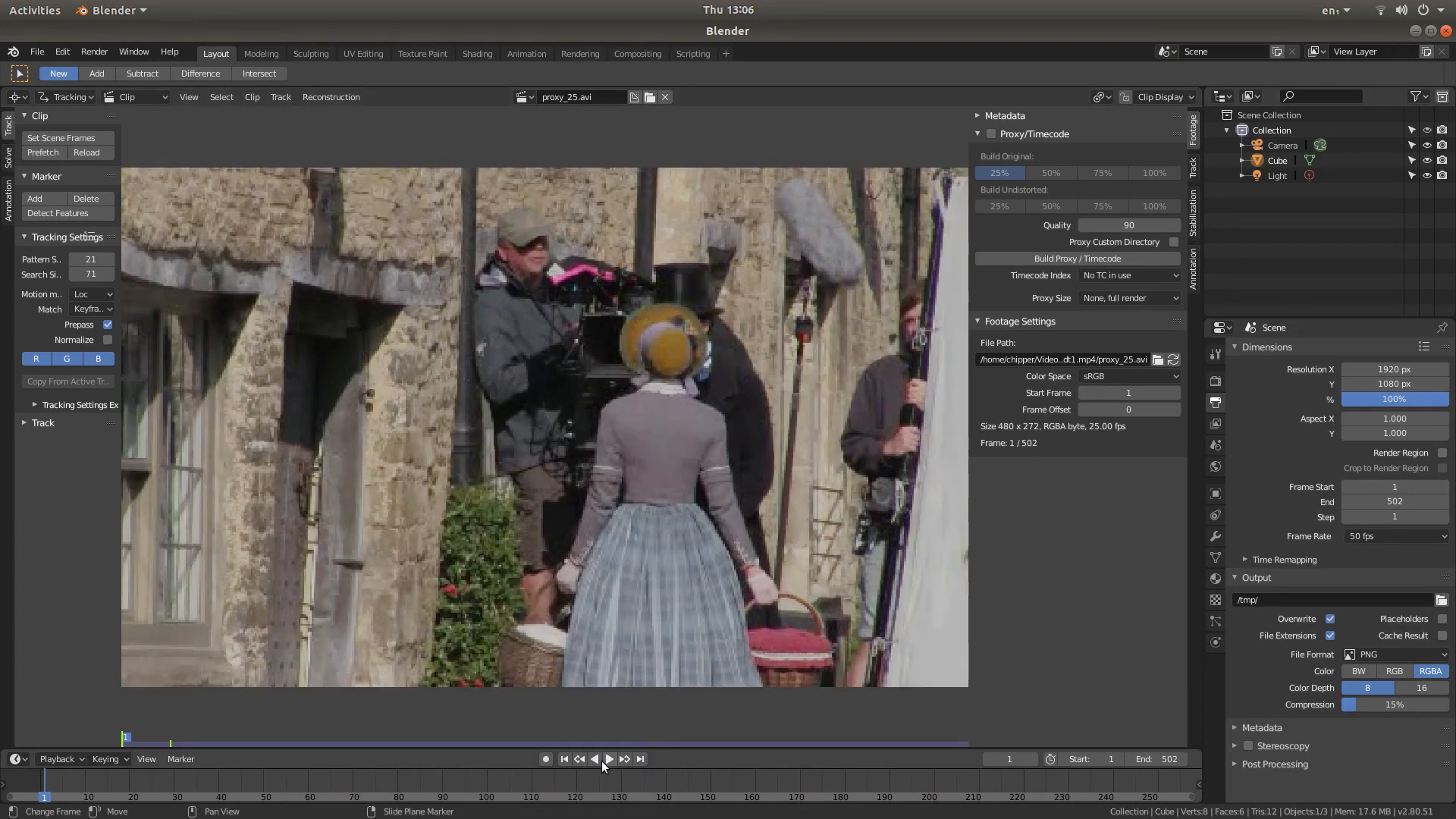
- Play the proxy_25.avi clip to check its playback, stop it and go back to the first frame
click(609, 759)
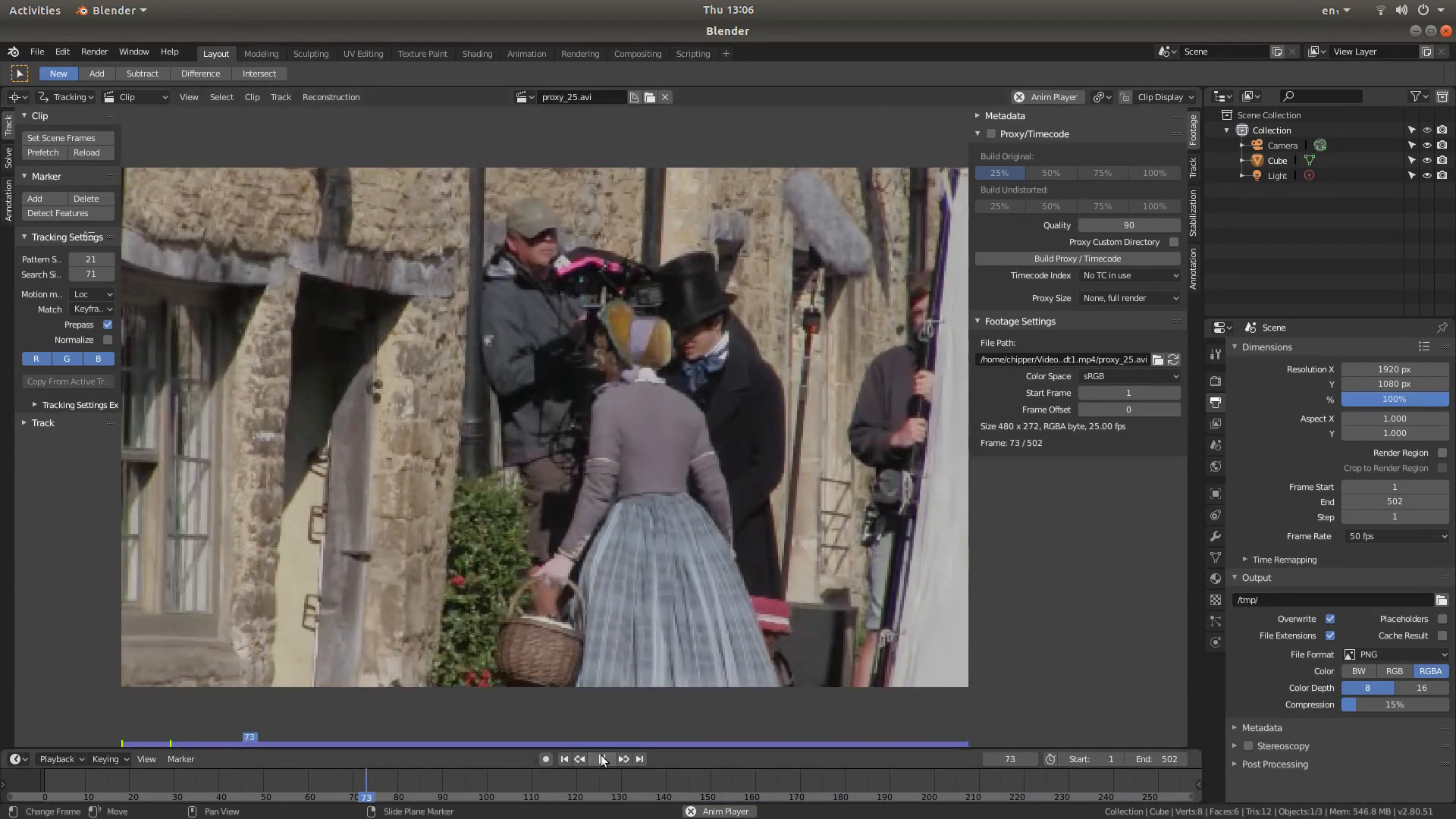
key(space)
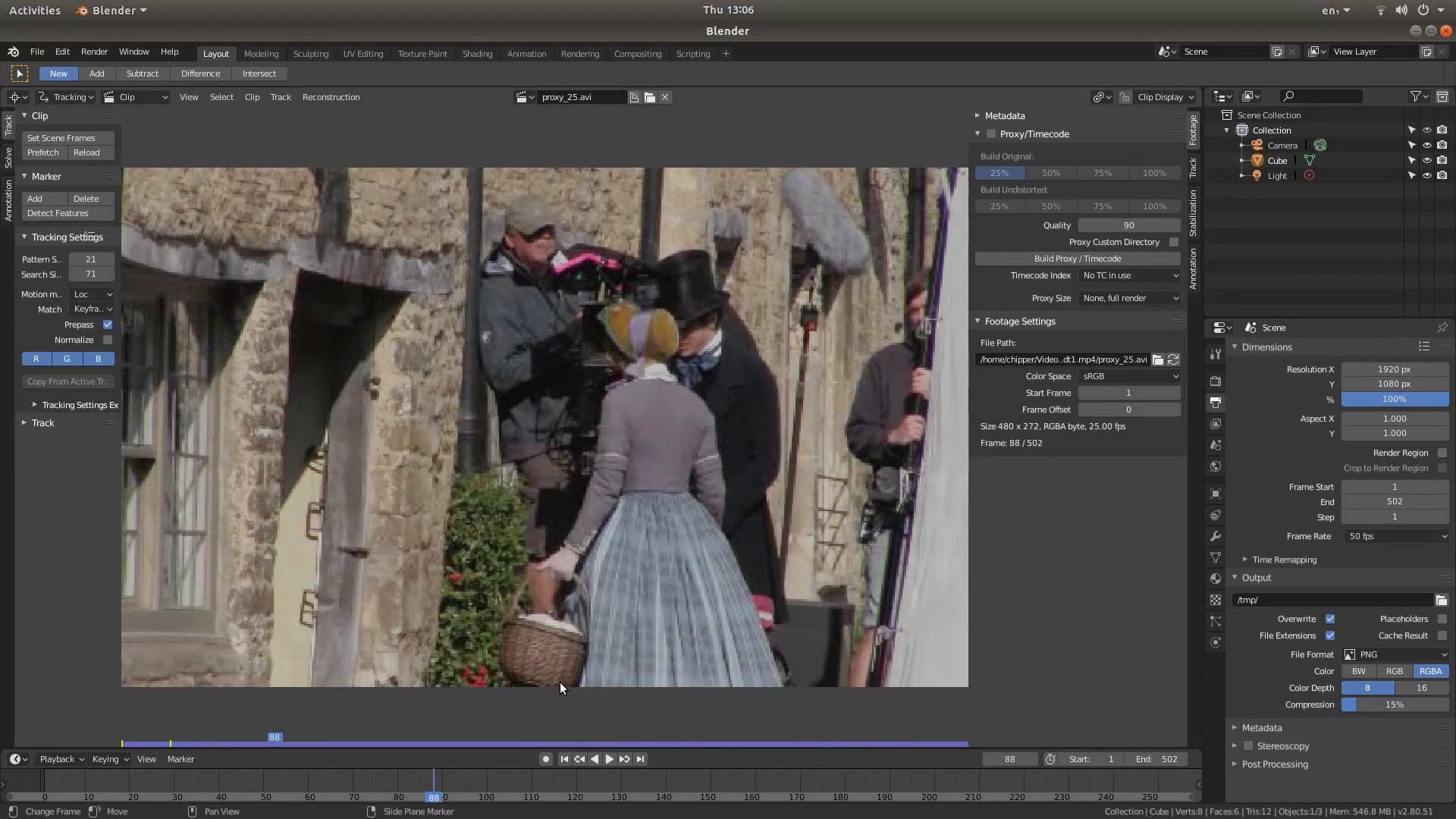
click(564, 759)
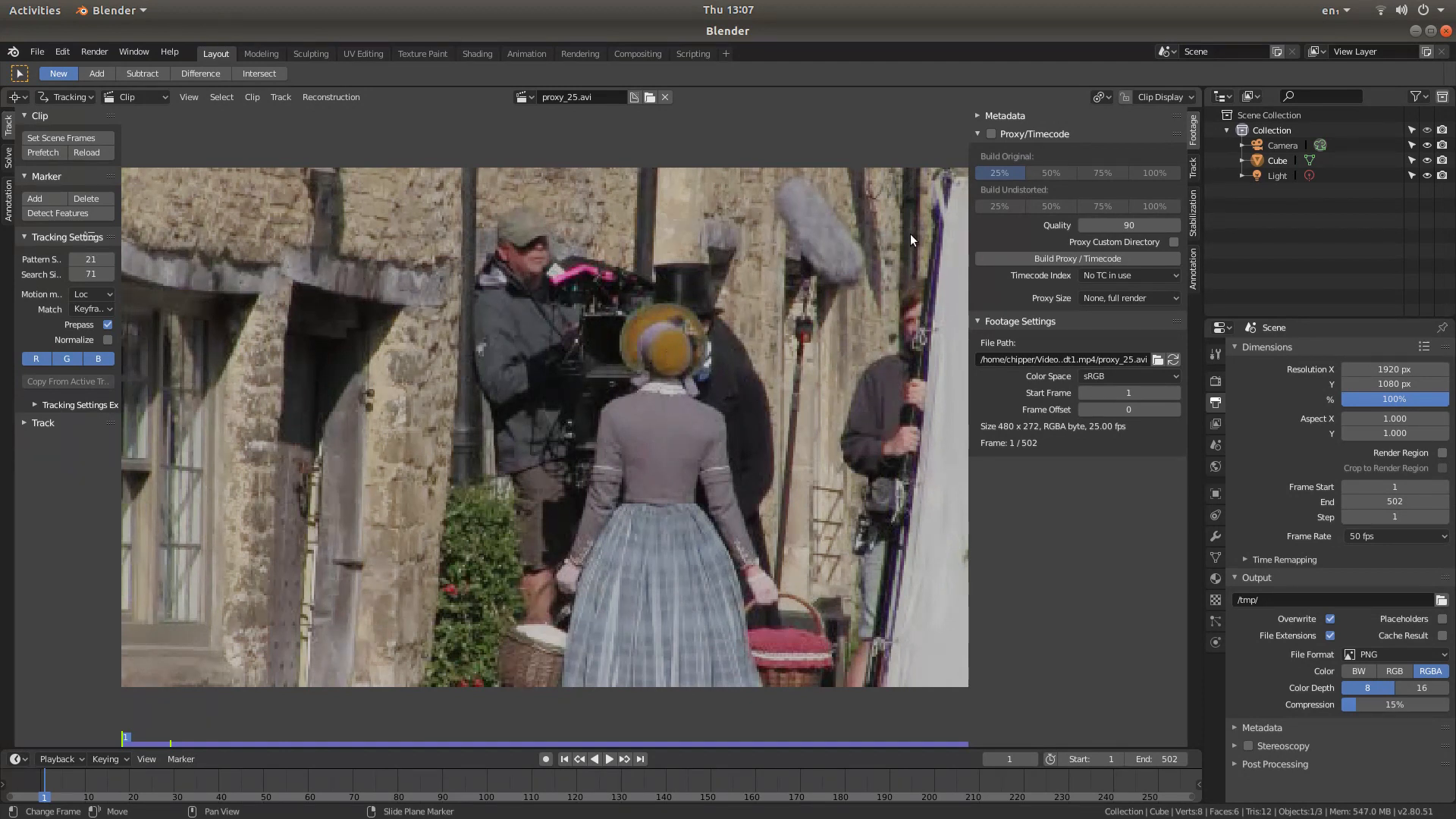
- Play and scrub proxy_25.avi to about frame 200 to check the movement, stop playback and return to the first frame
drag(970, 237, 1062, 248)
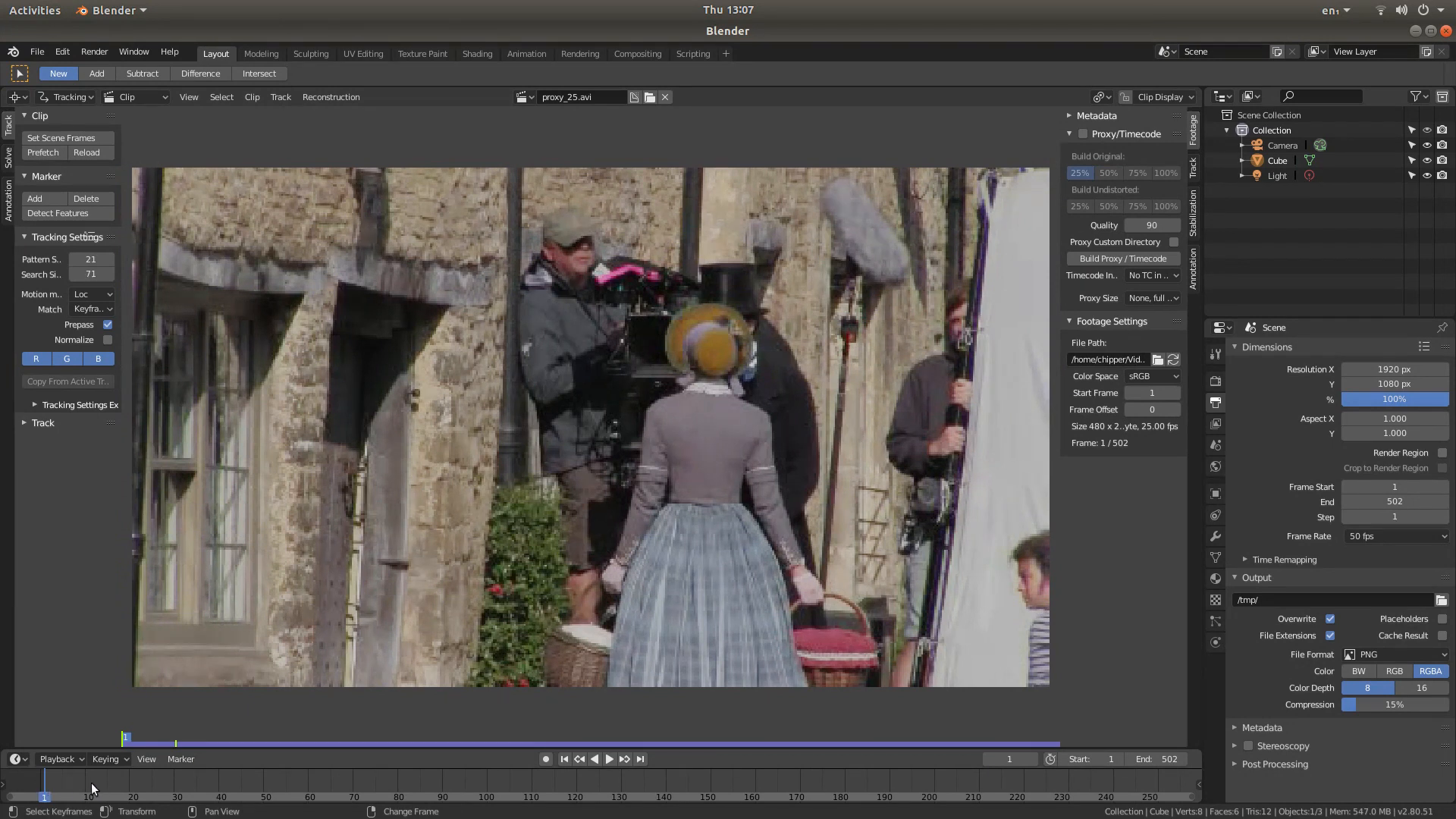
key(space)
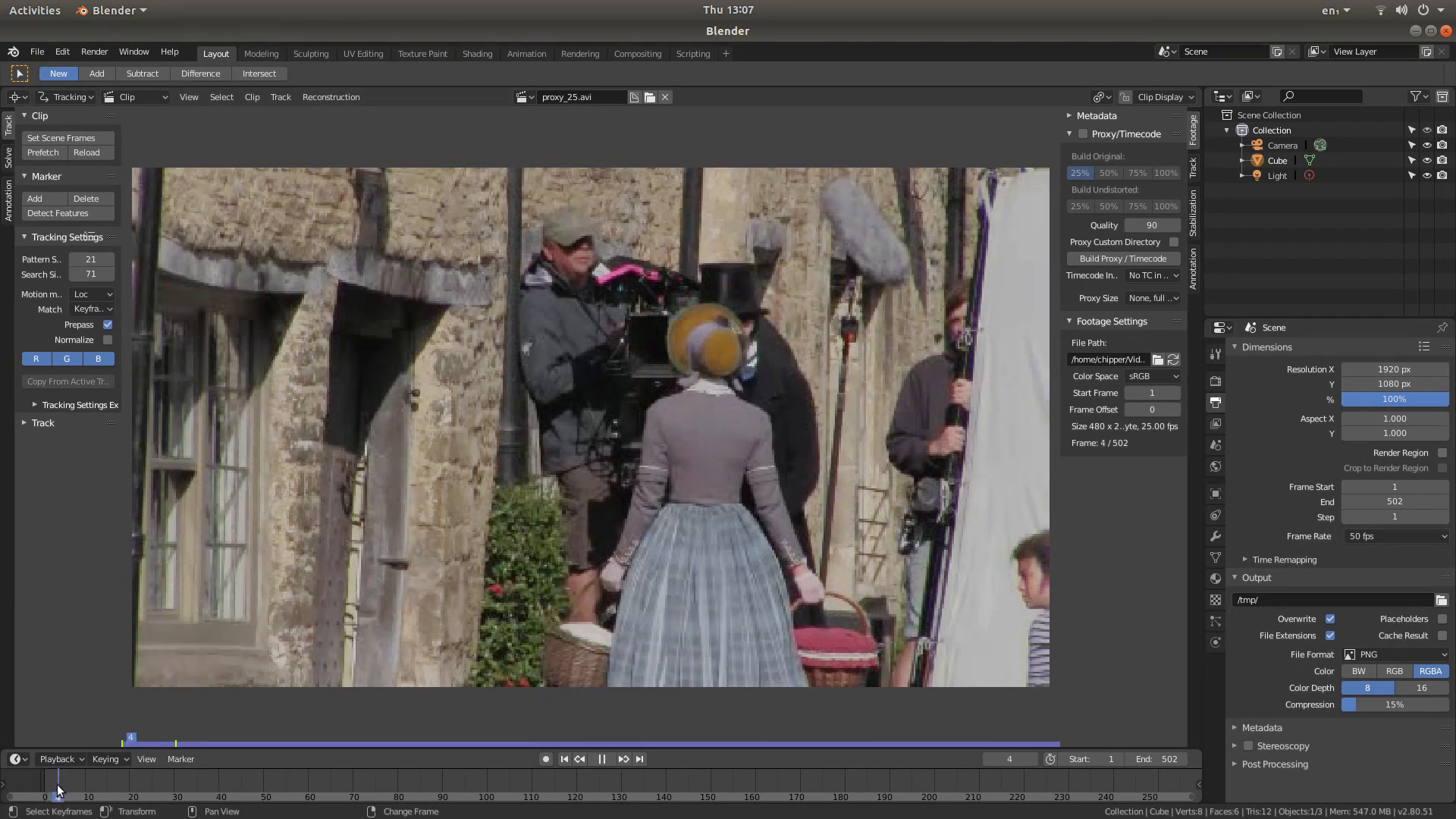
right_drag(245, 797, 920, 789)
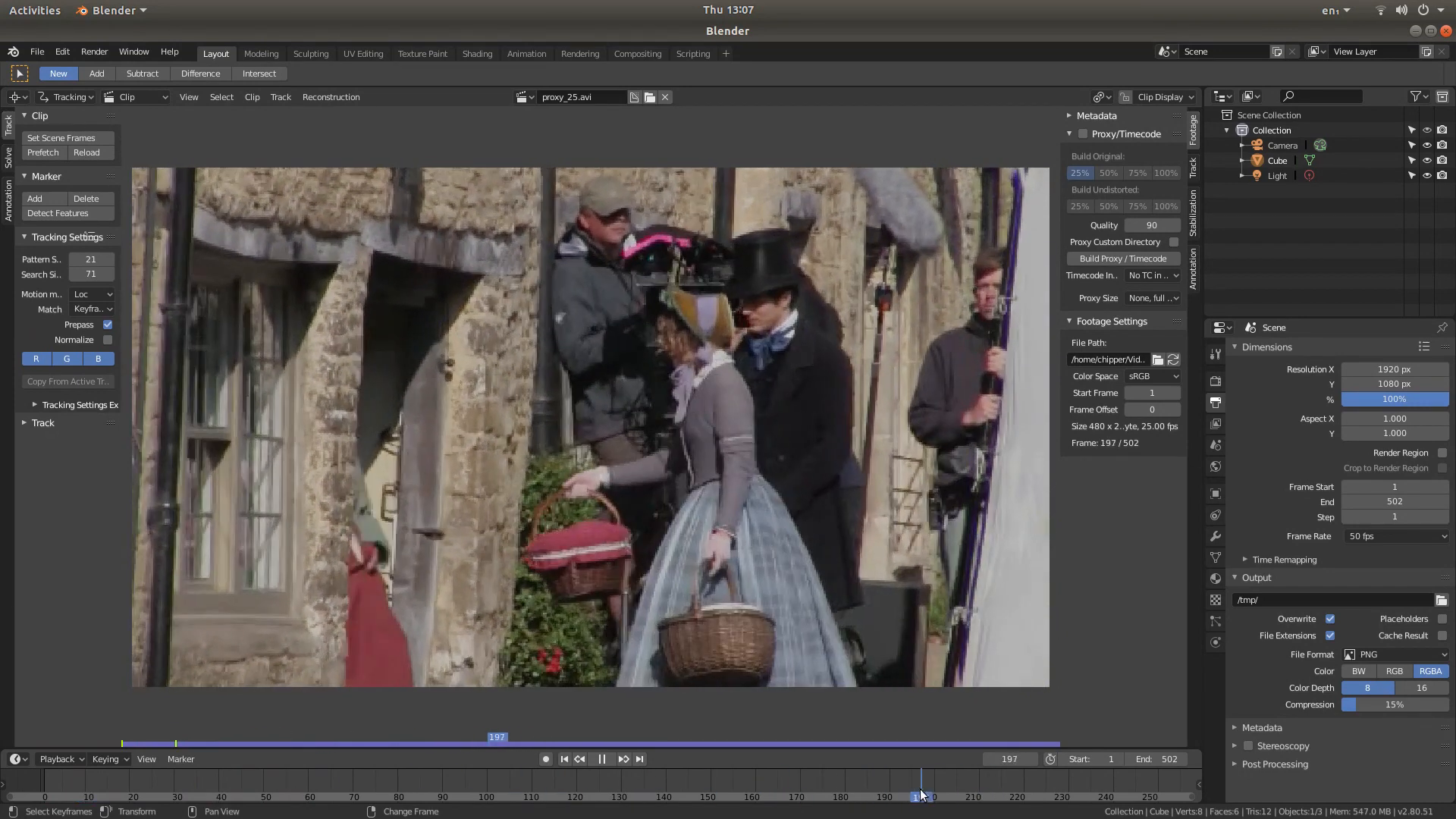
key(space)
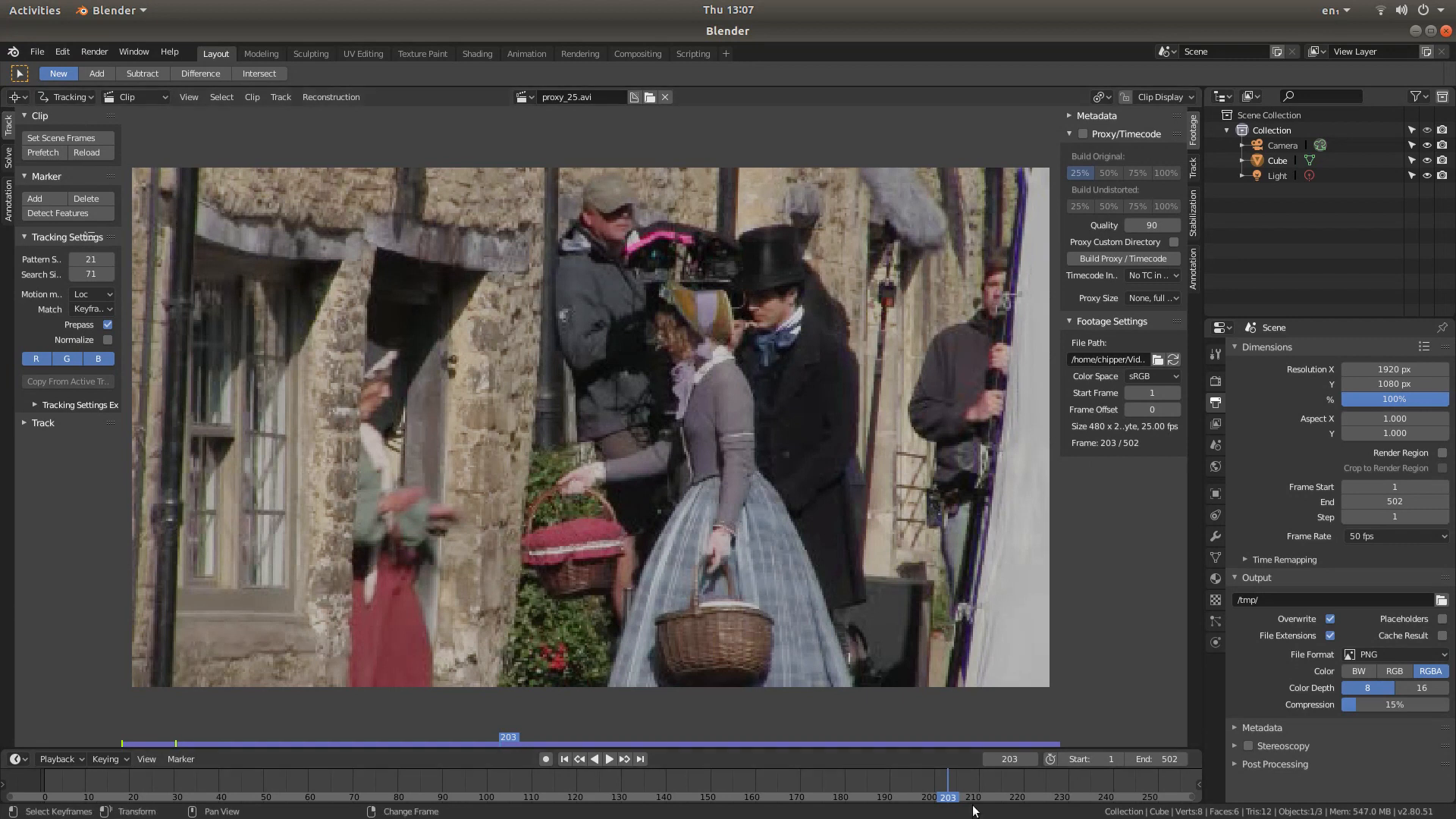
click(564, 760)
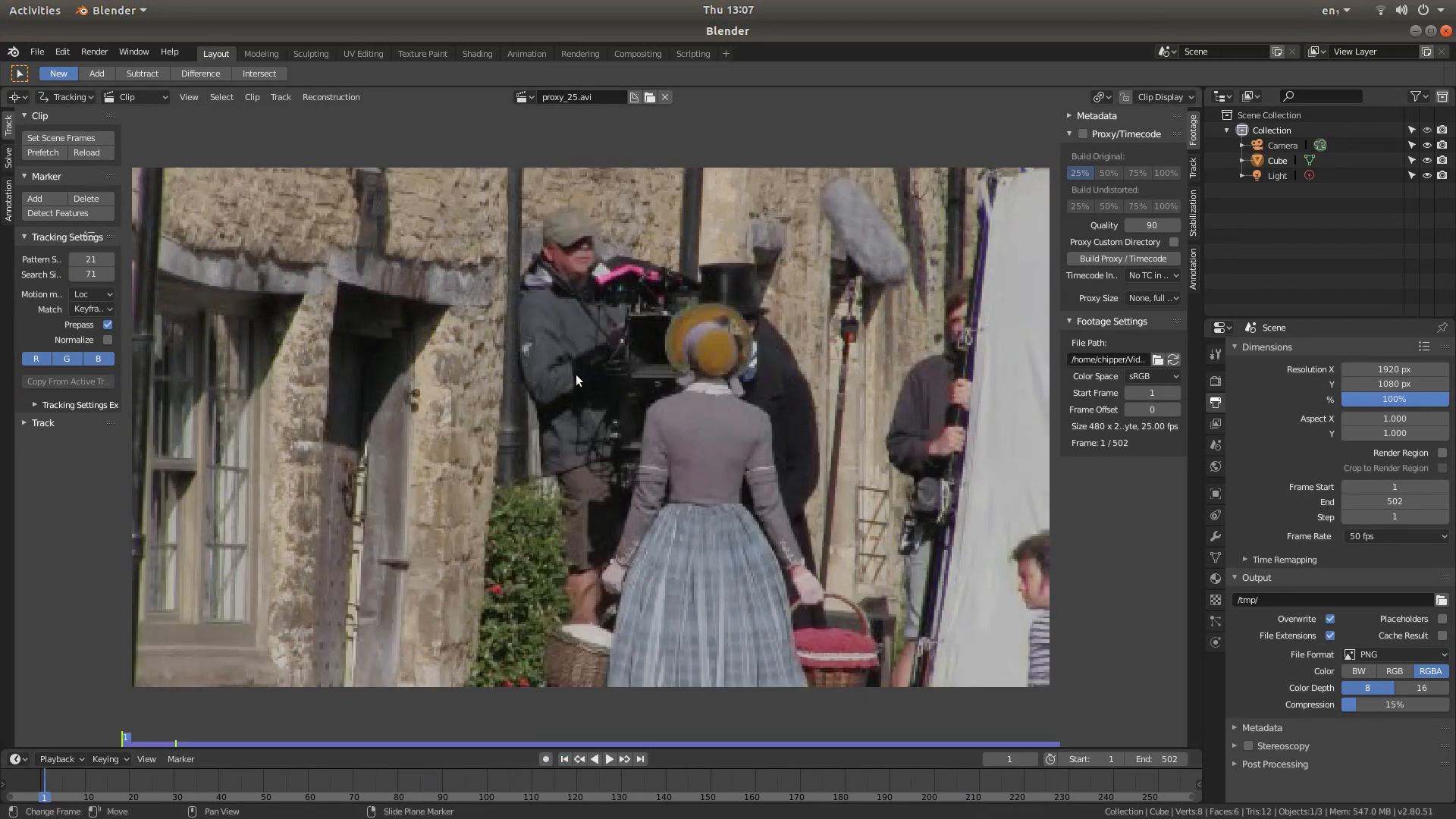
- Add a tracking marker on the light patch on the cameraman's jacket sleeve and turn on the display of marker search areas
click(37, 201)
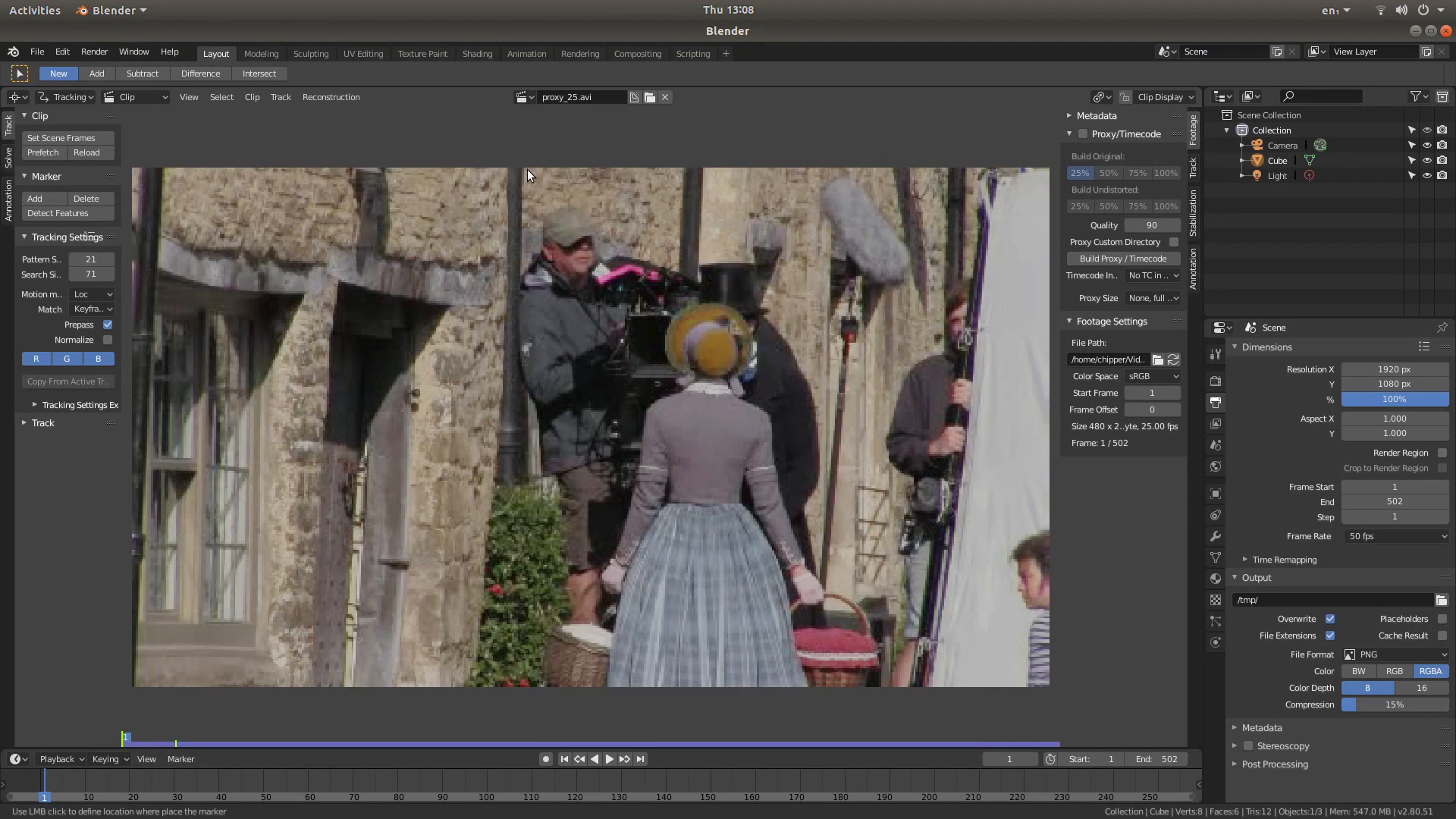
click(525, 347)
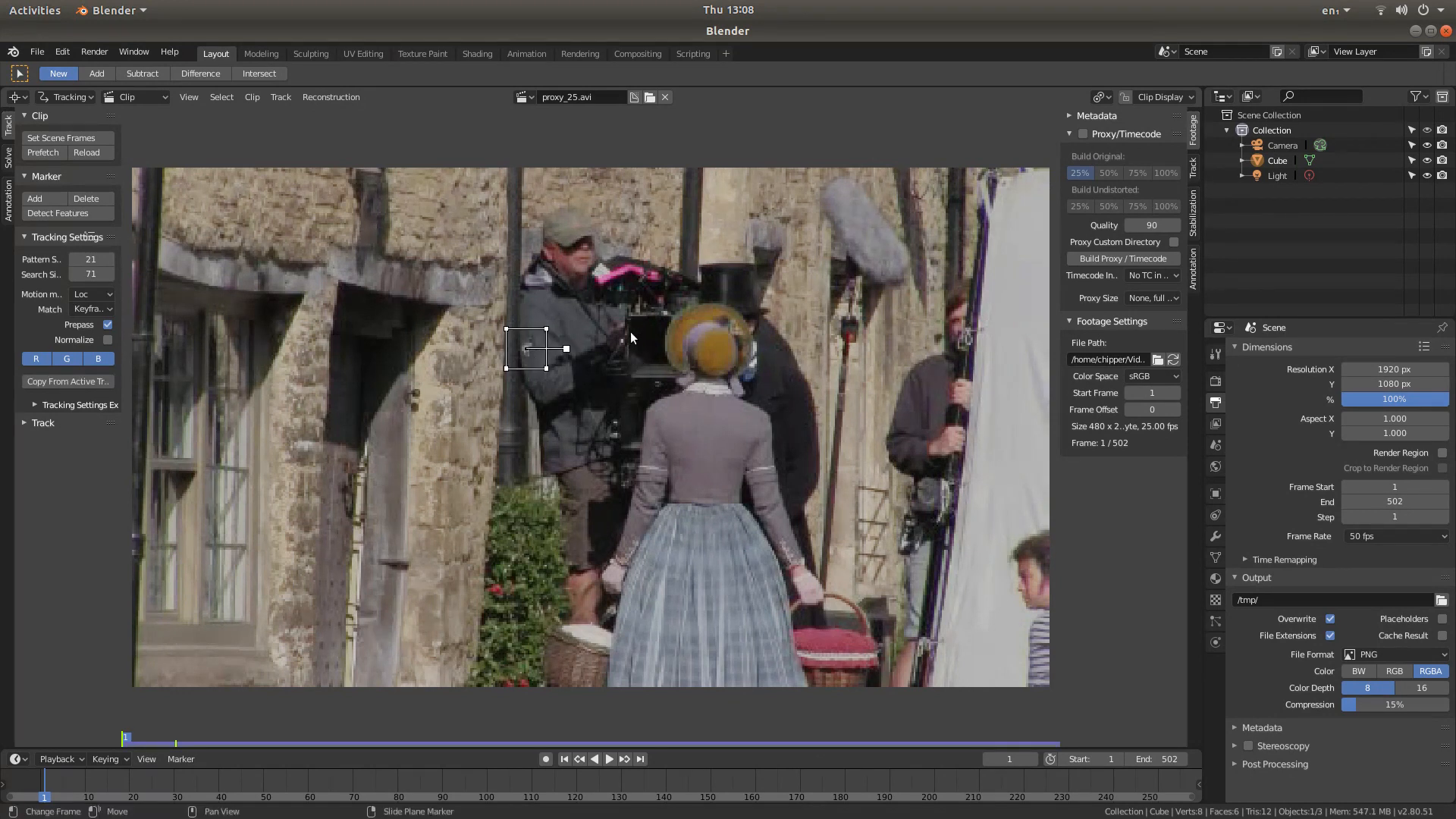
scroll(626, 335, up, 4)
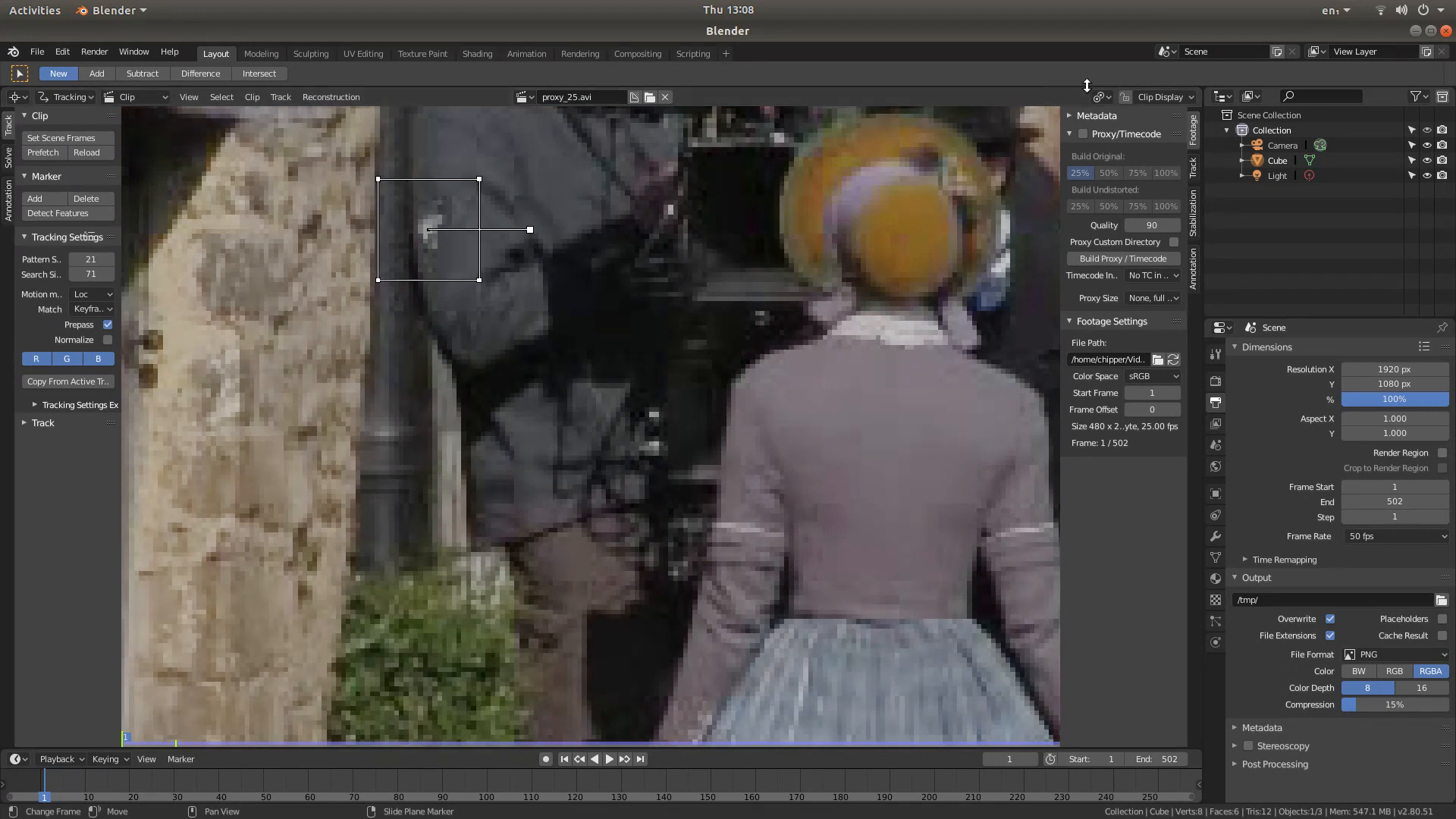
click(1163, 98)
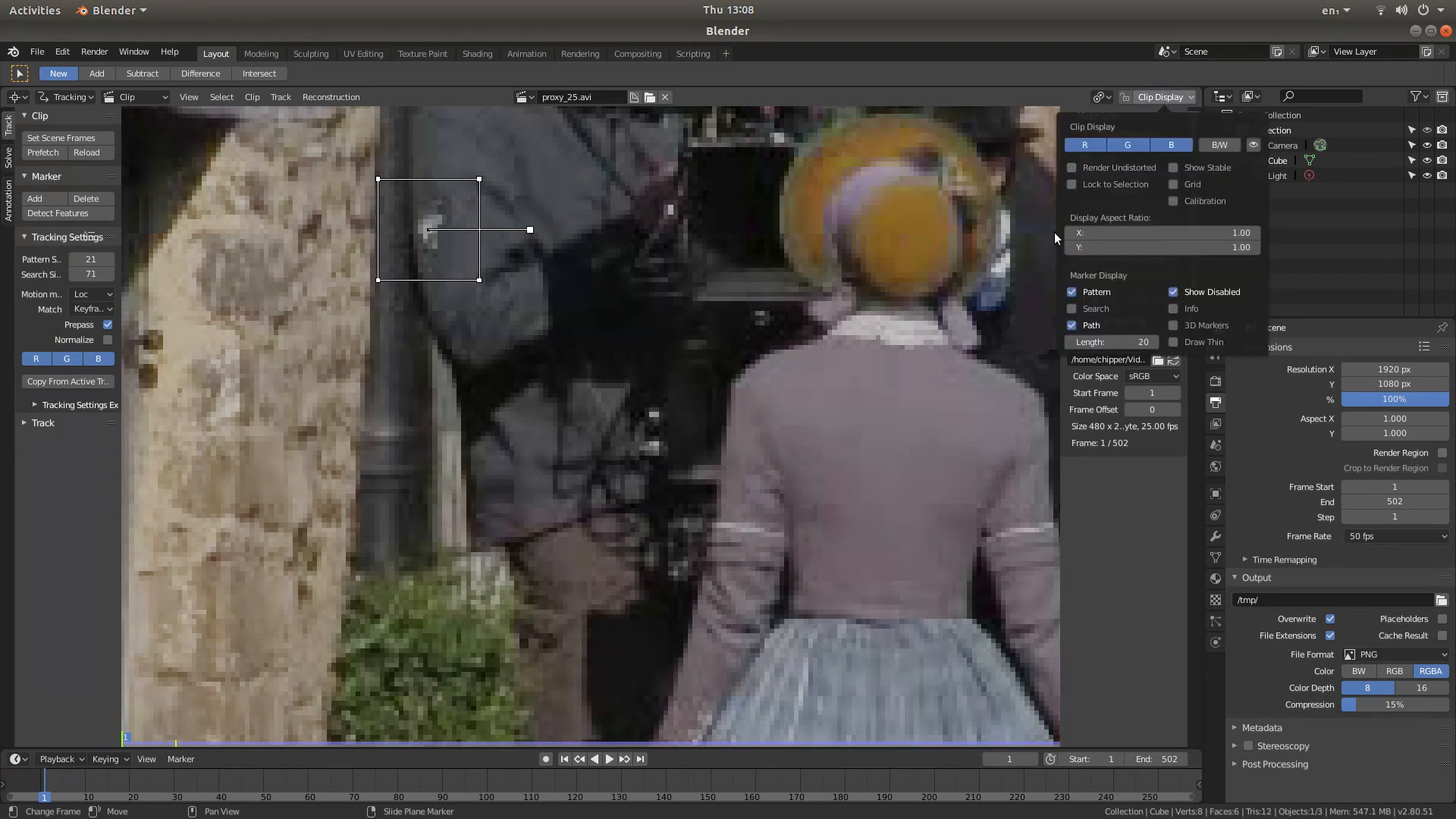
click(1071, 310)
scroll(546, 303, down, 5)
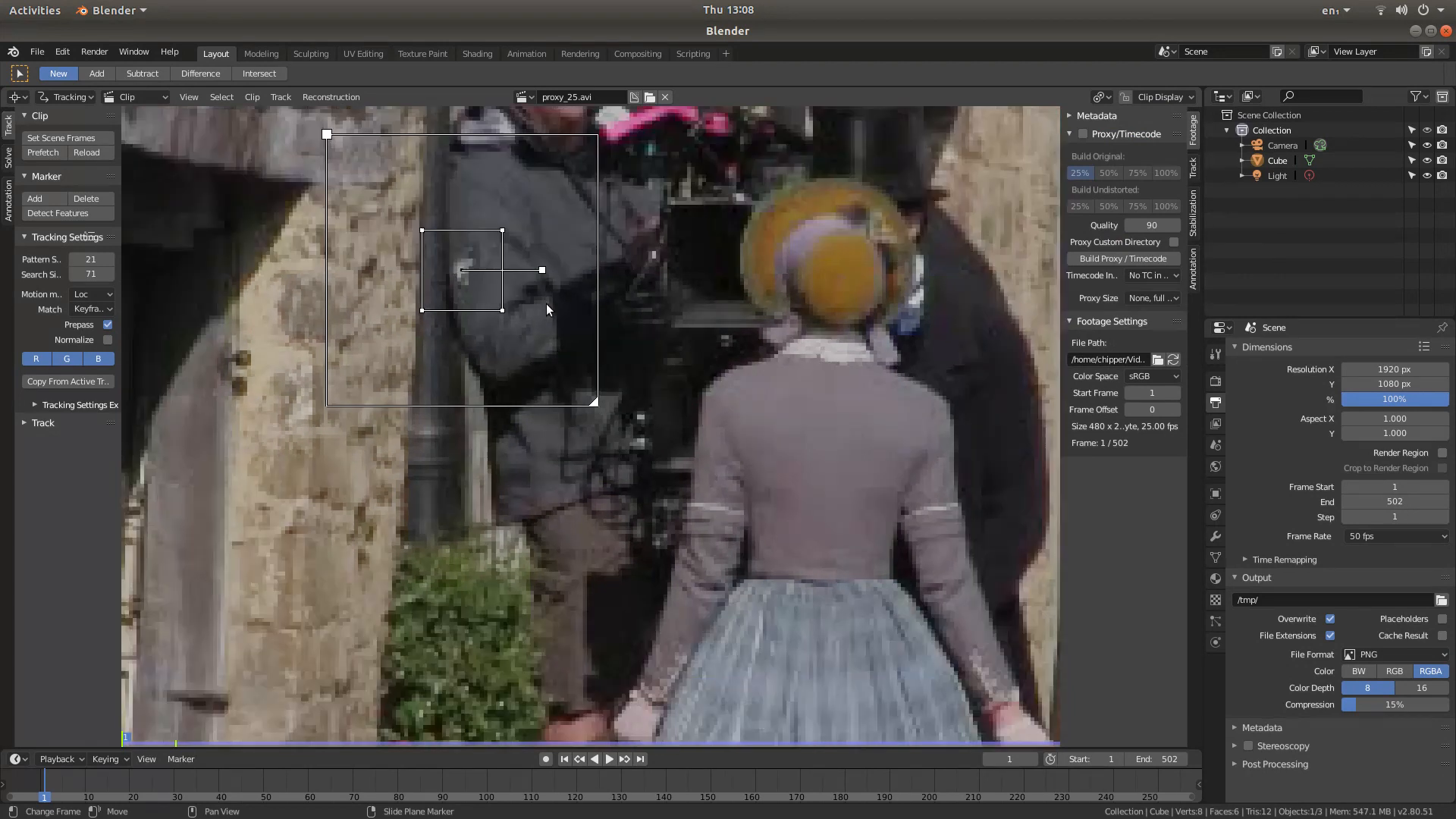
scroll(532, 313, up, 2)
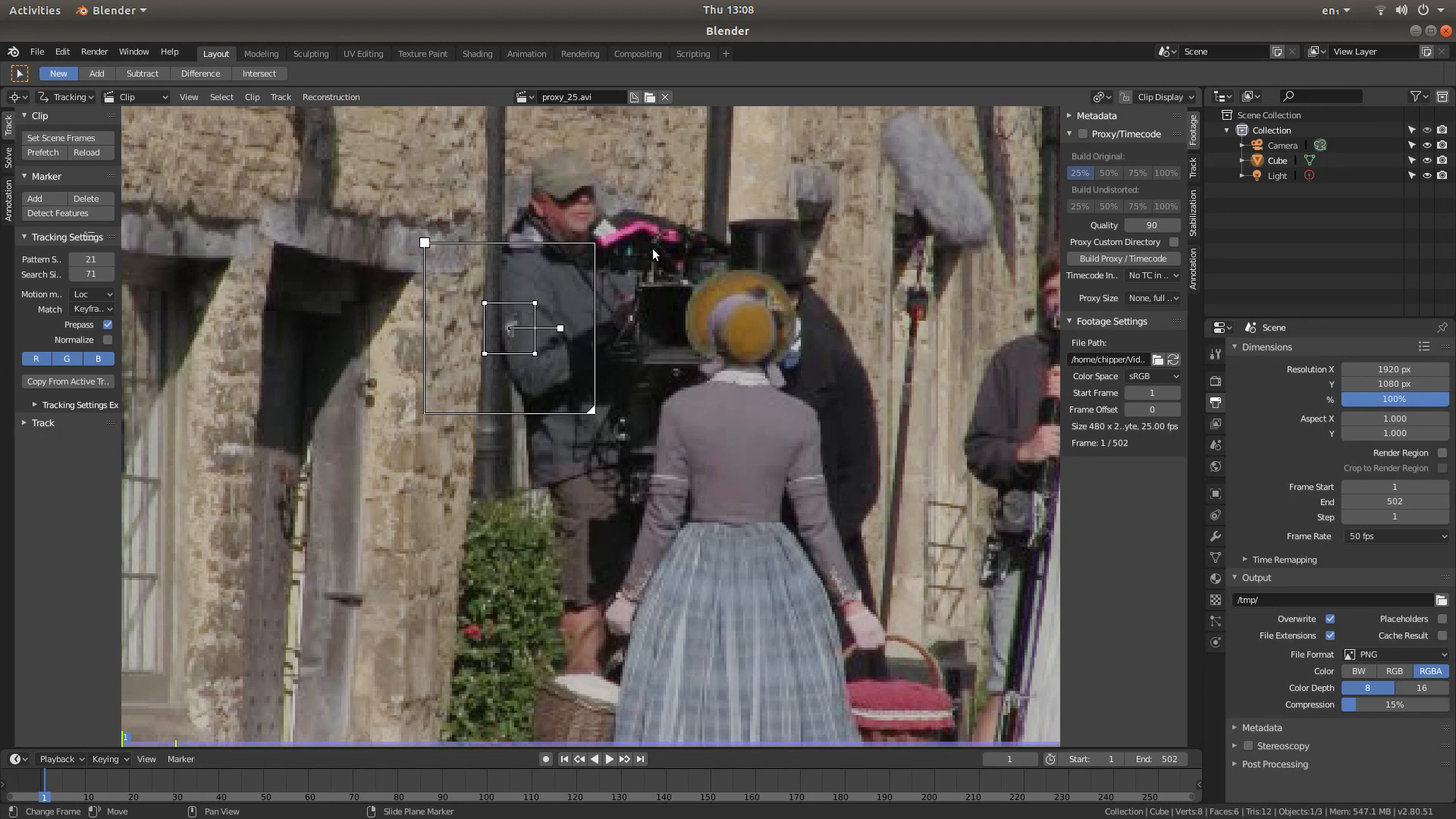
- Undo a trial enlargement of the sleeve marker's search area, and scale the whole marker down to about 0.68 of its size
drag(593, 411, 716, 523)
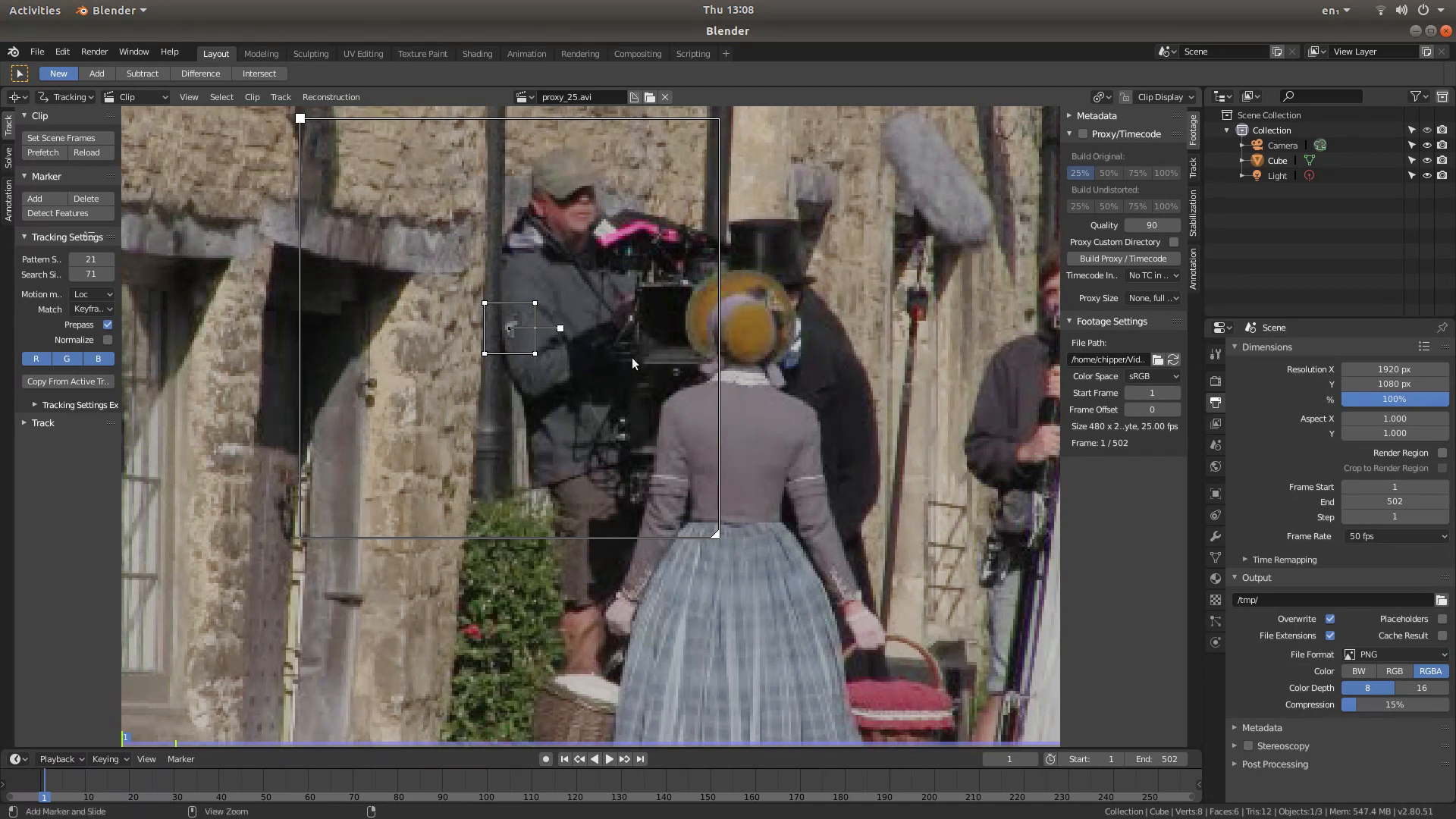
key(ctrl+z)
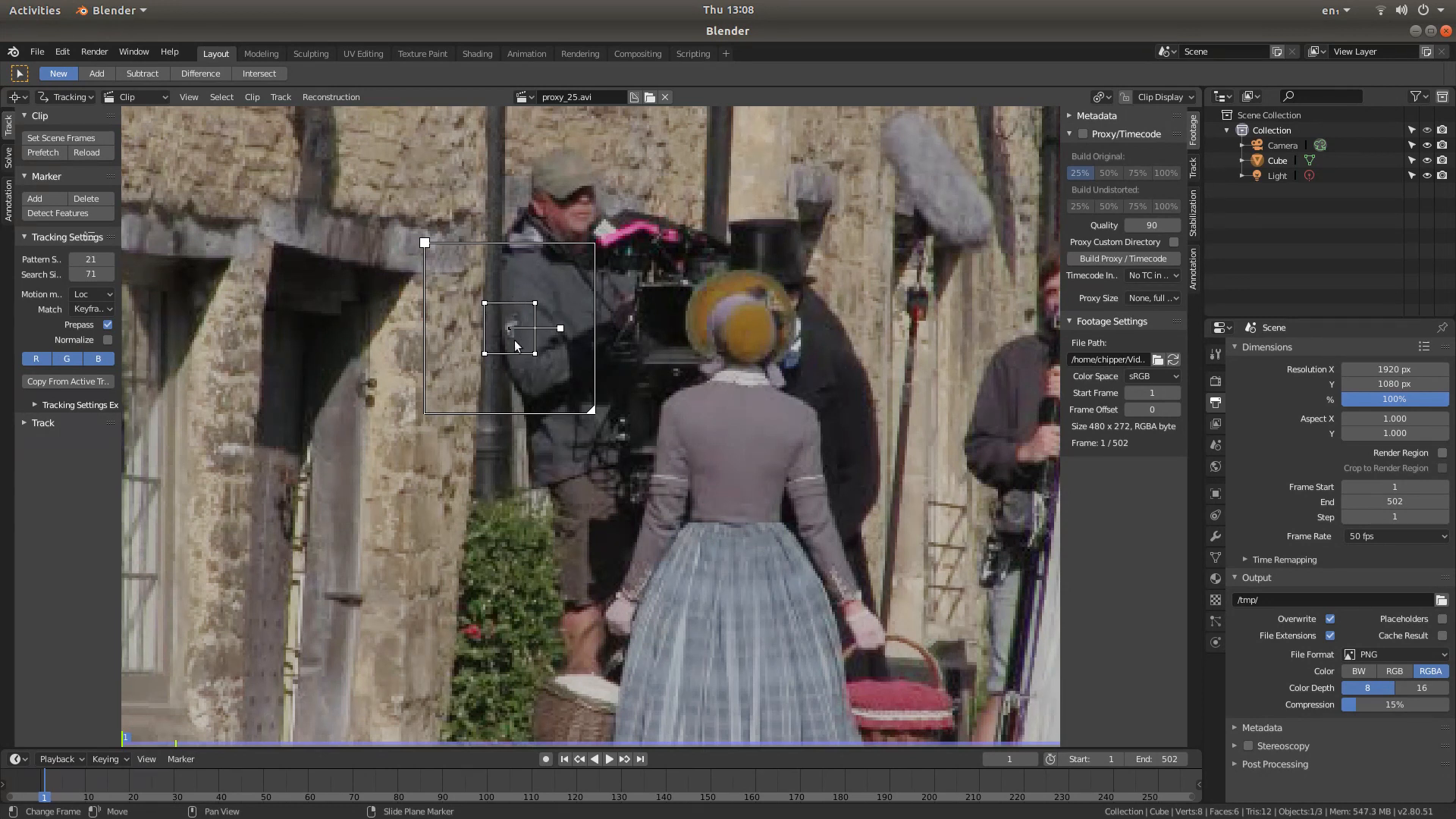
key(s)
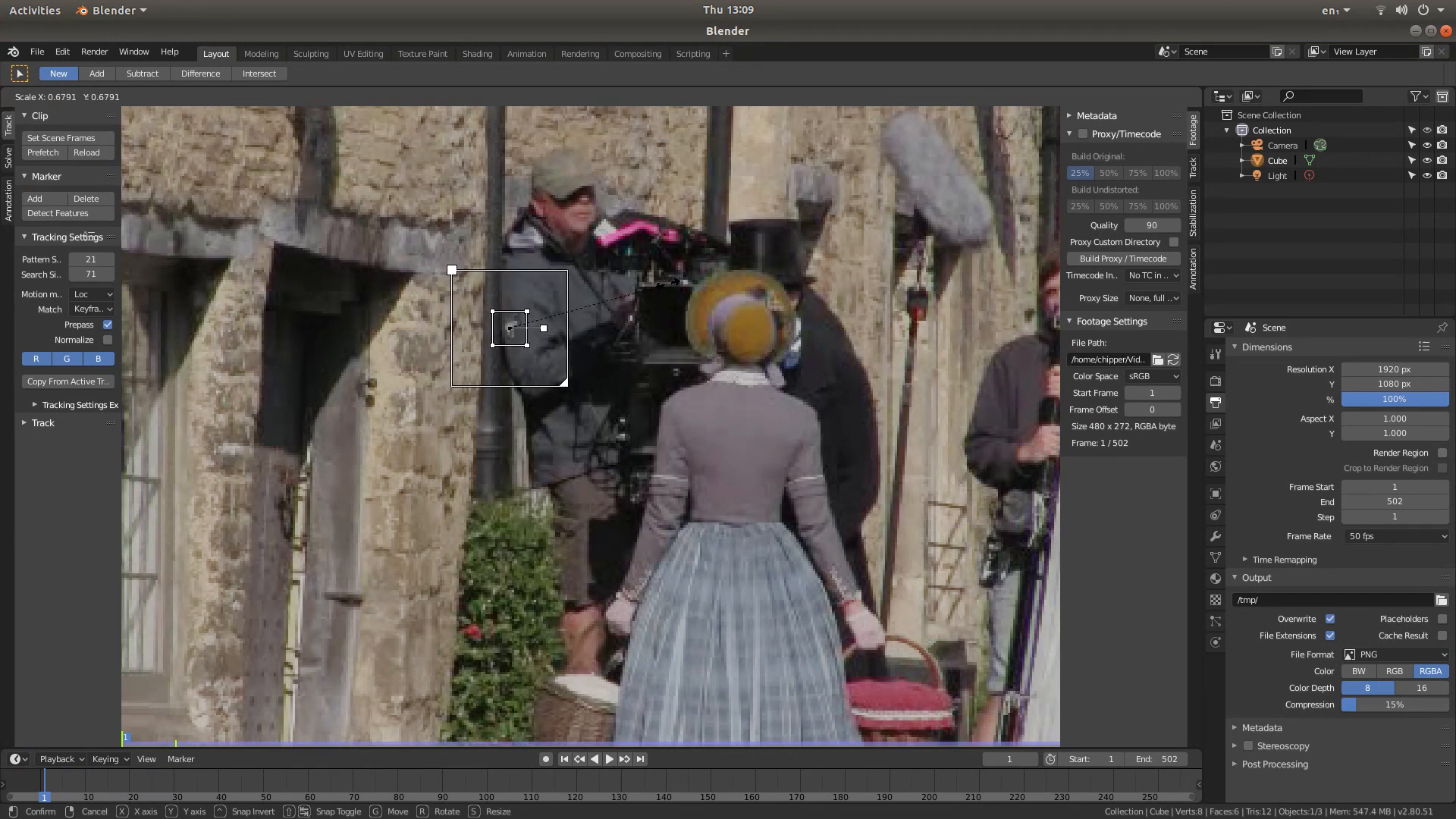
click(669, 351)
key(Home)
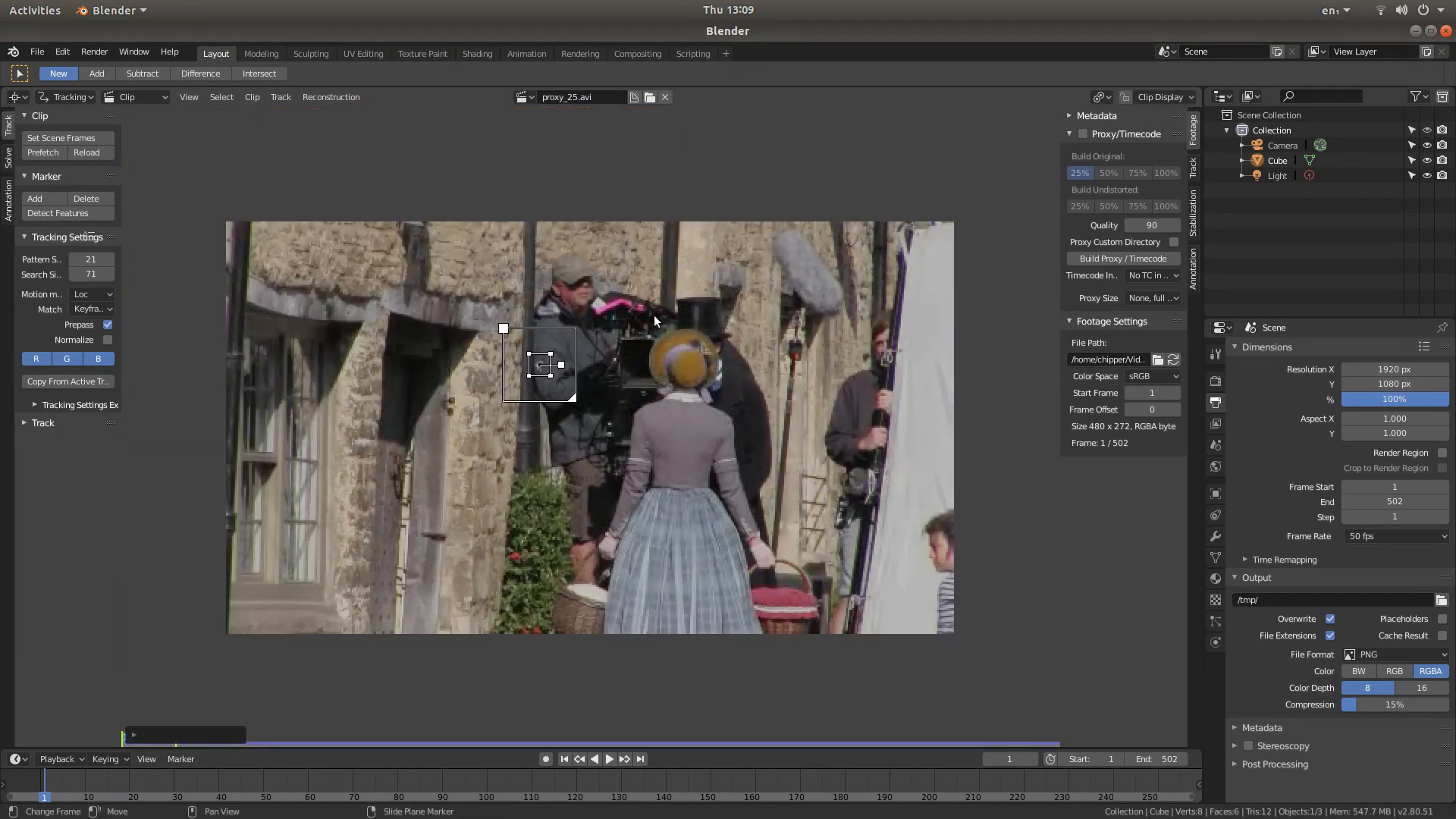
- Track the sleeve marker forward through the whole clip, and lock its track back at the first frame
click(26, 423)
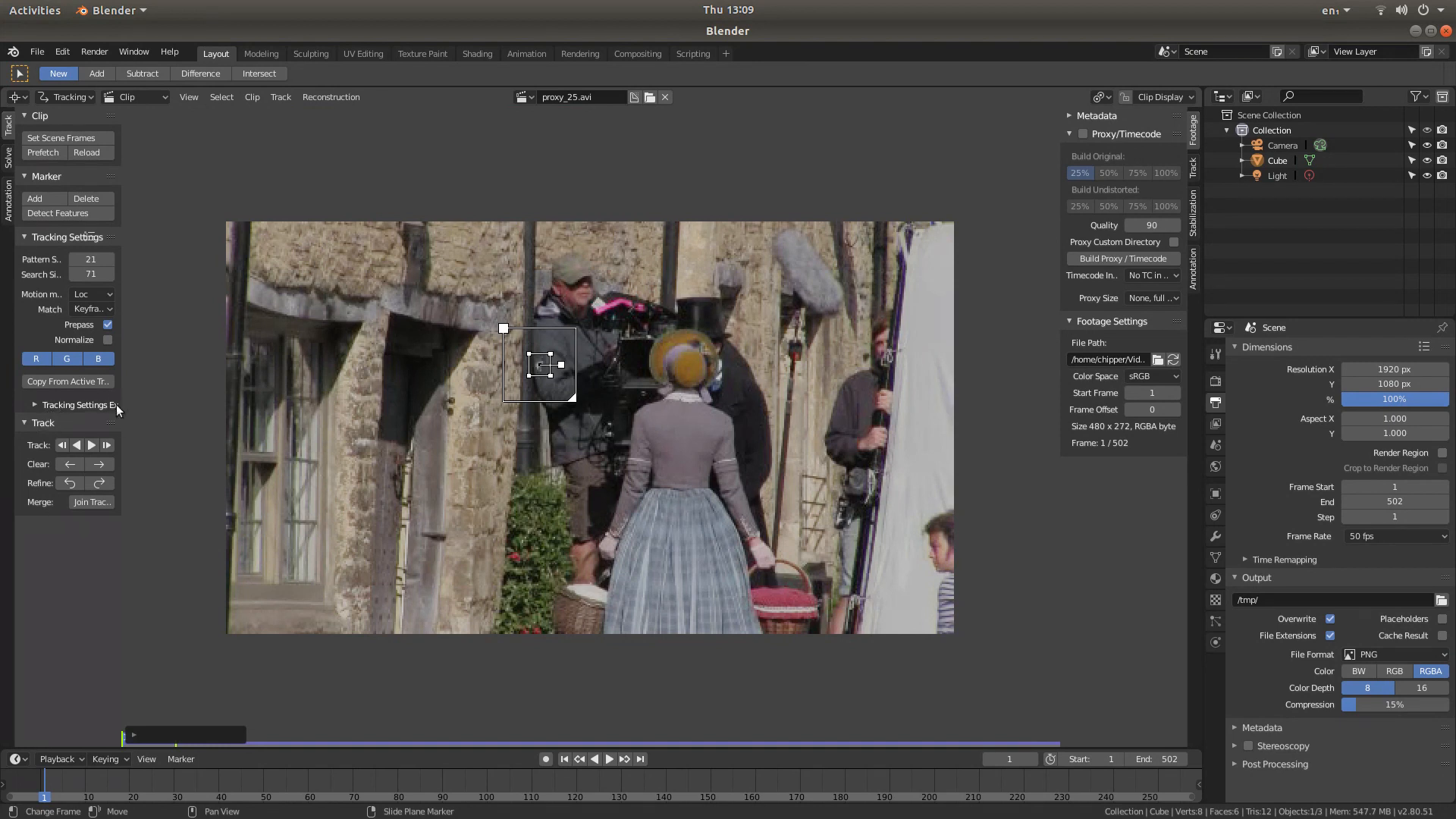
click(92, 445)
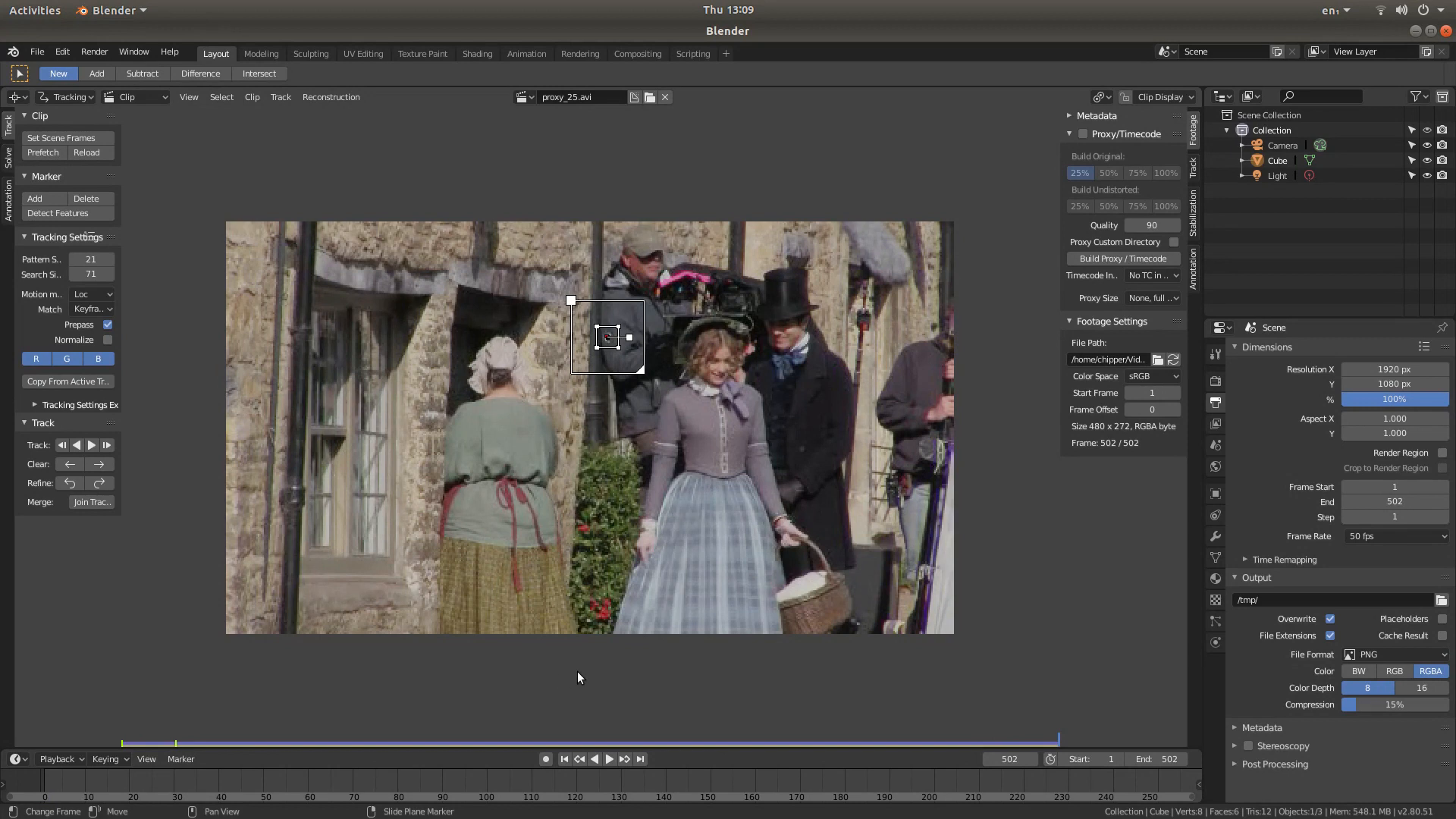
click(564, 759)
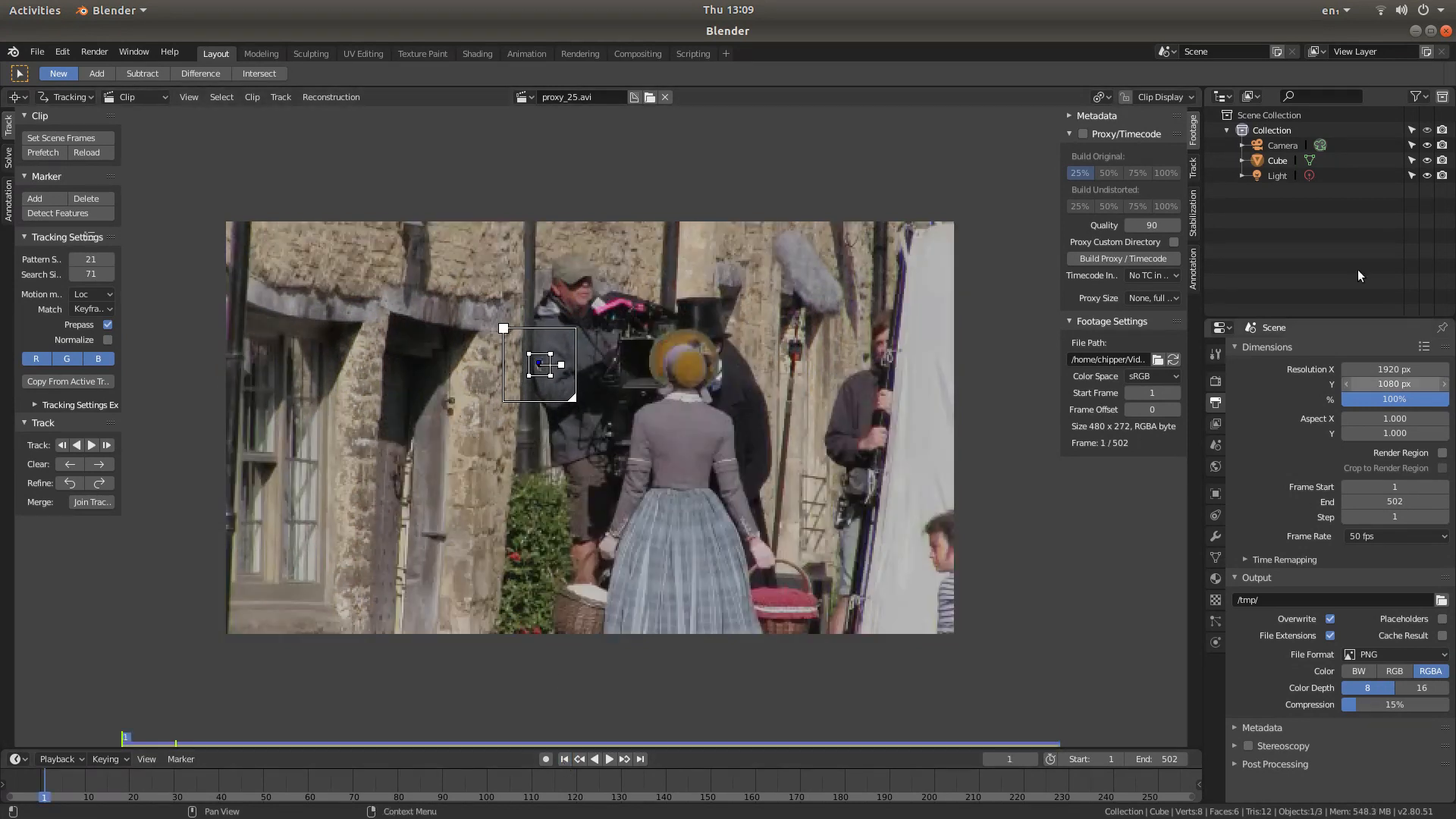
click(1192, 168)
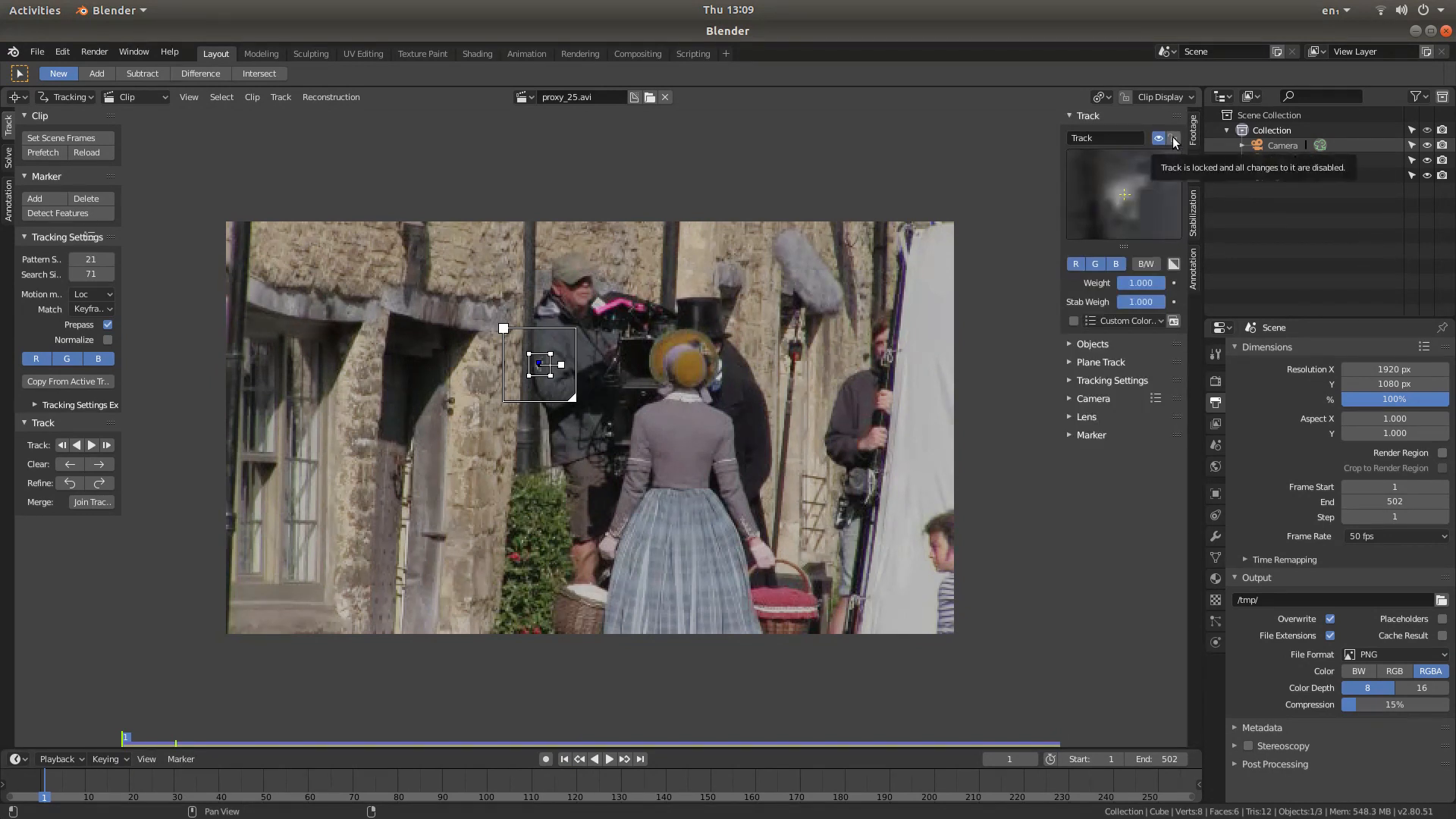
click(1174, 138)
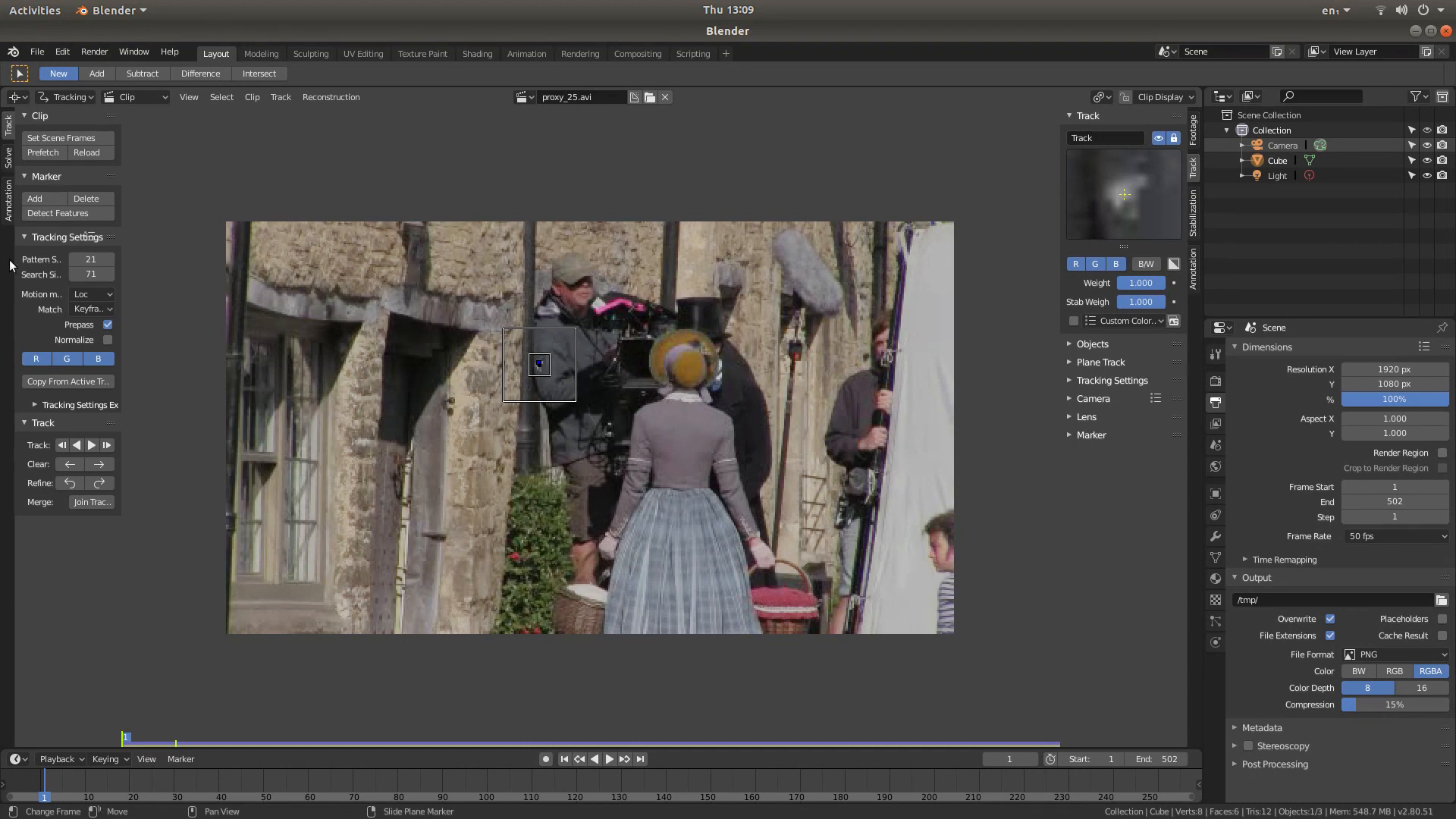
- Add a second tracking marker on the red part of the microphone pole, below the furry windshield
click(36, 199)
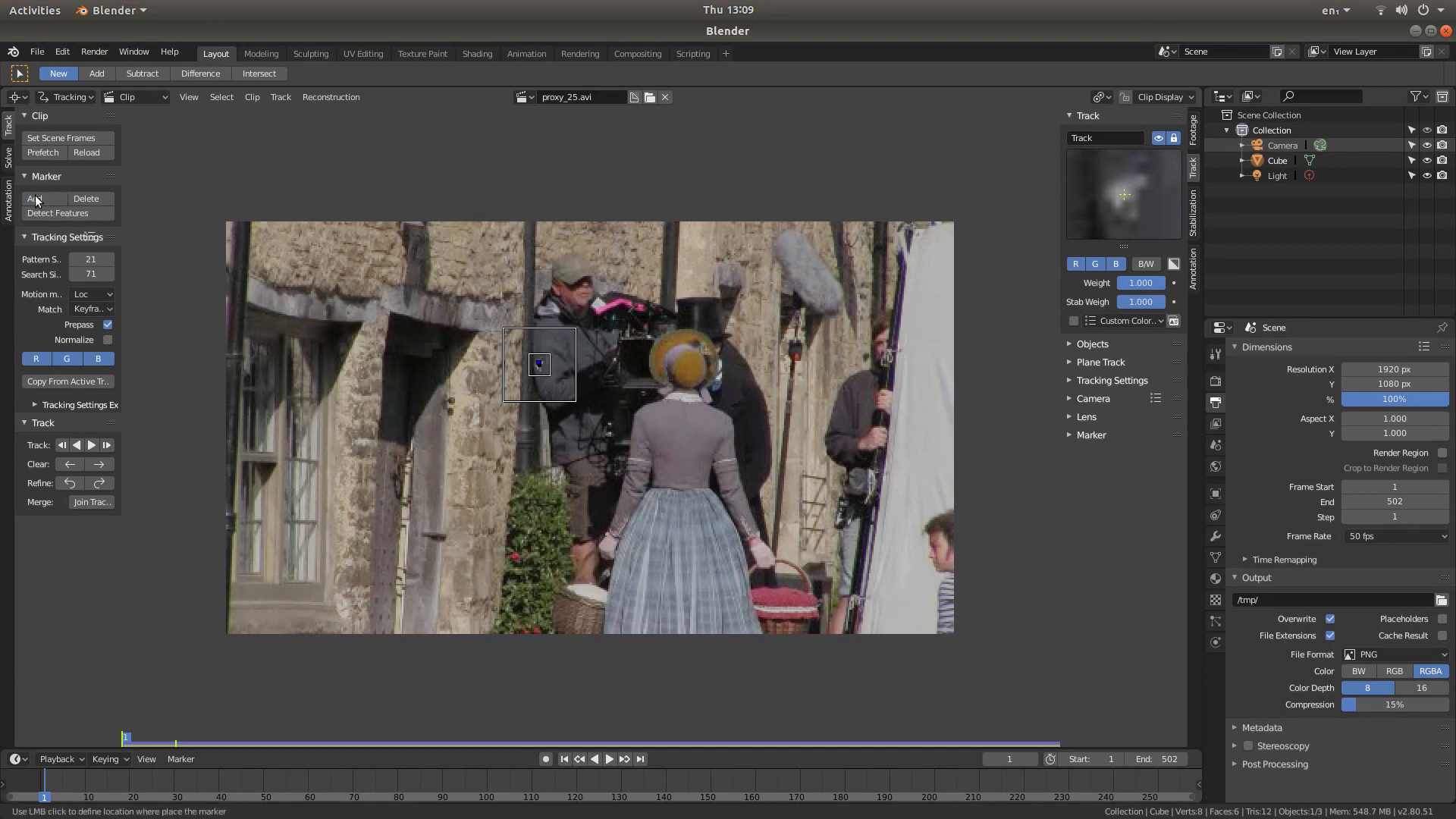
click(796, 357)
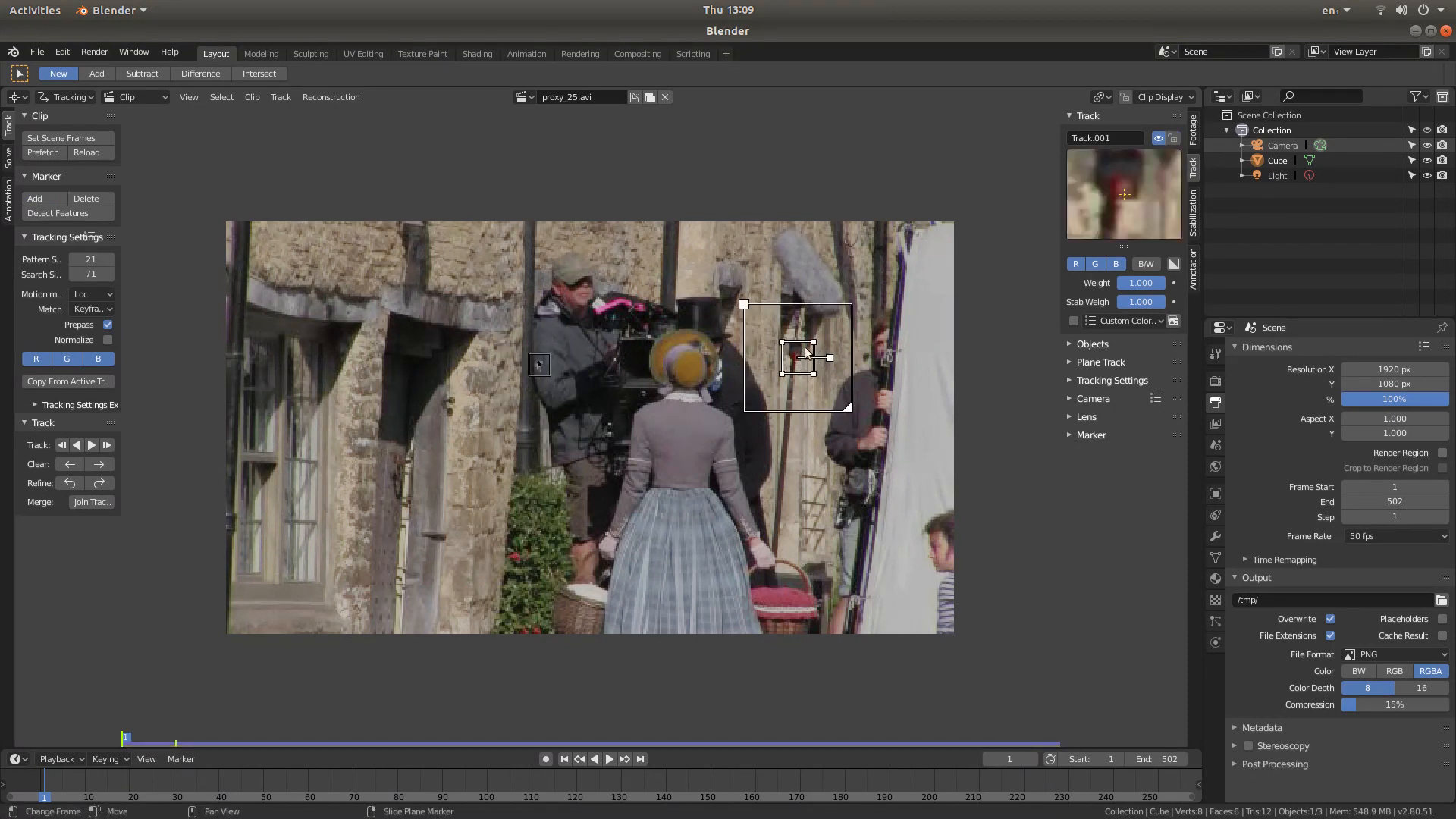
scroll(808, 351, up, 5)
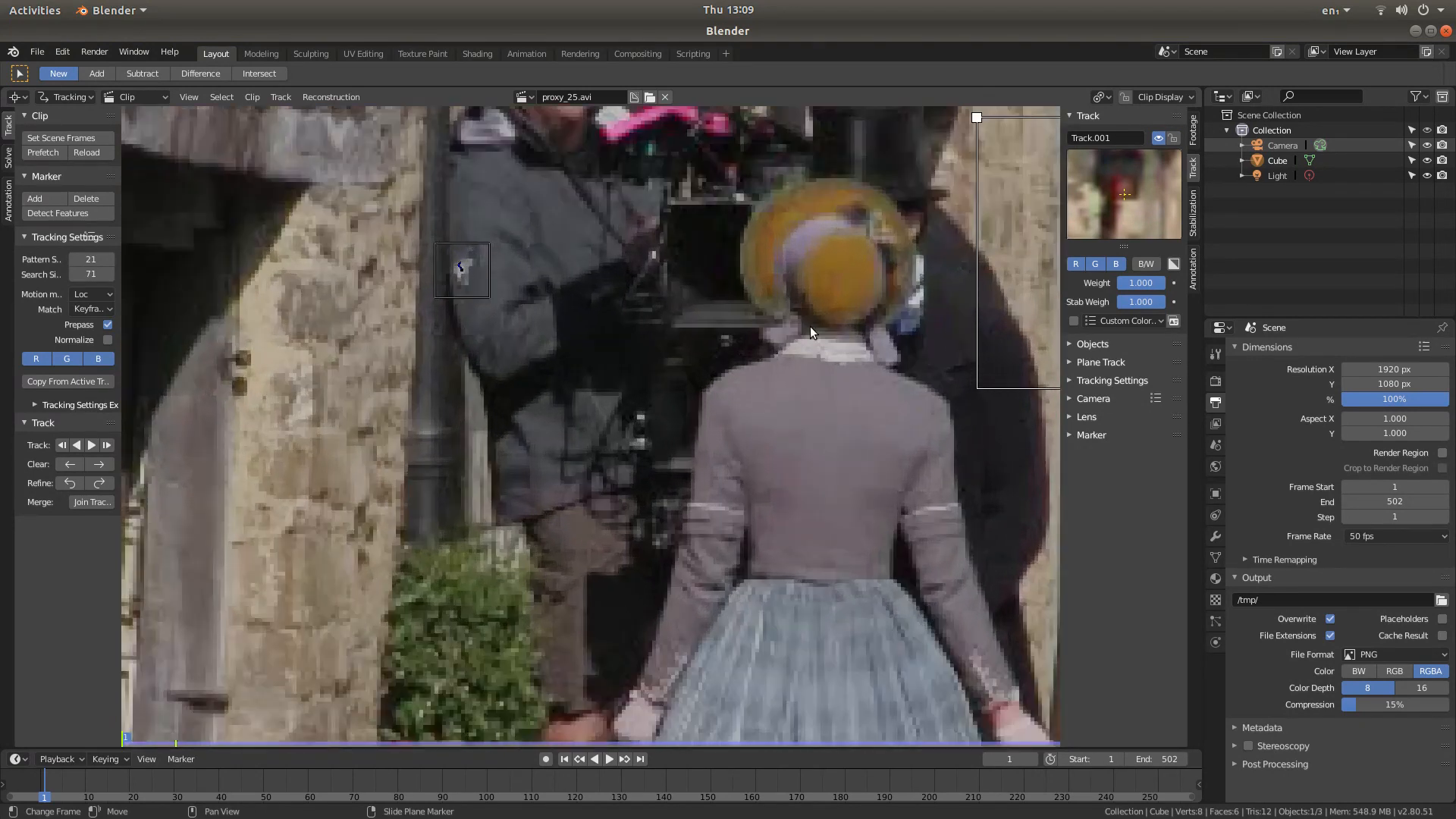
mouse_move(842, 268)
middle_down()
mouse_move(664, 360)
mouse_move(355, 337)
middle_up()
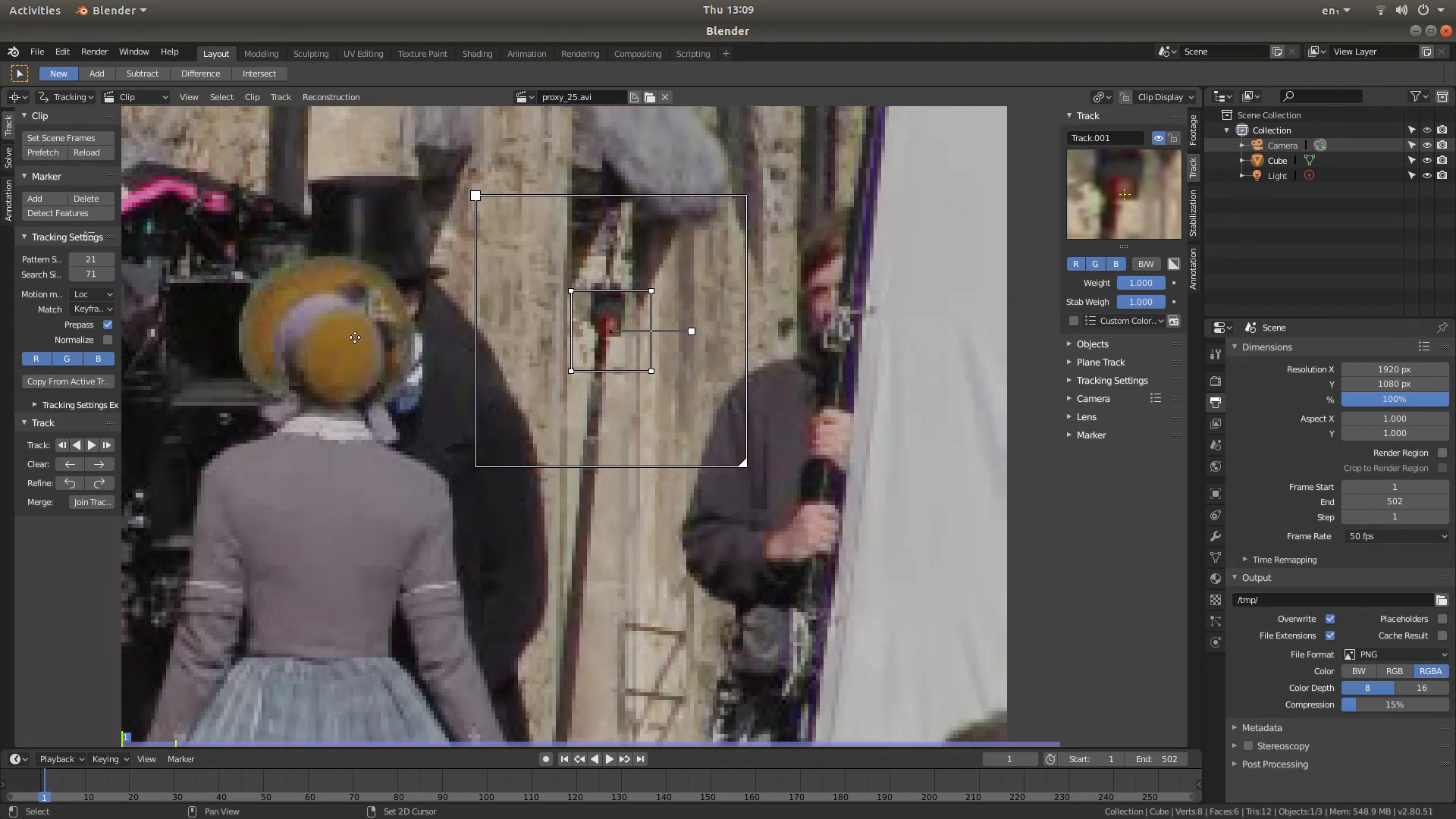
scroll(622, 315, up, 2)
scroll(621, 316, down, 1)
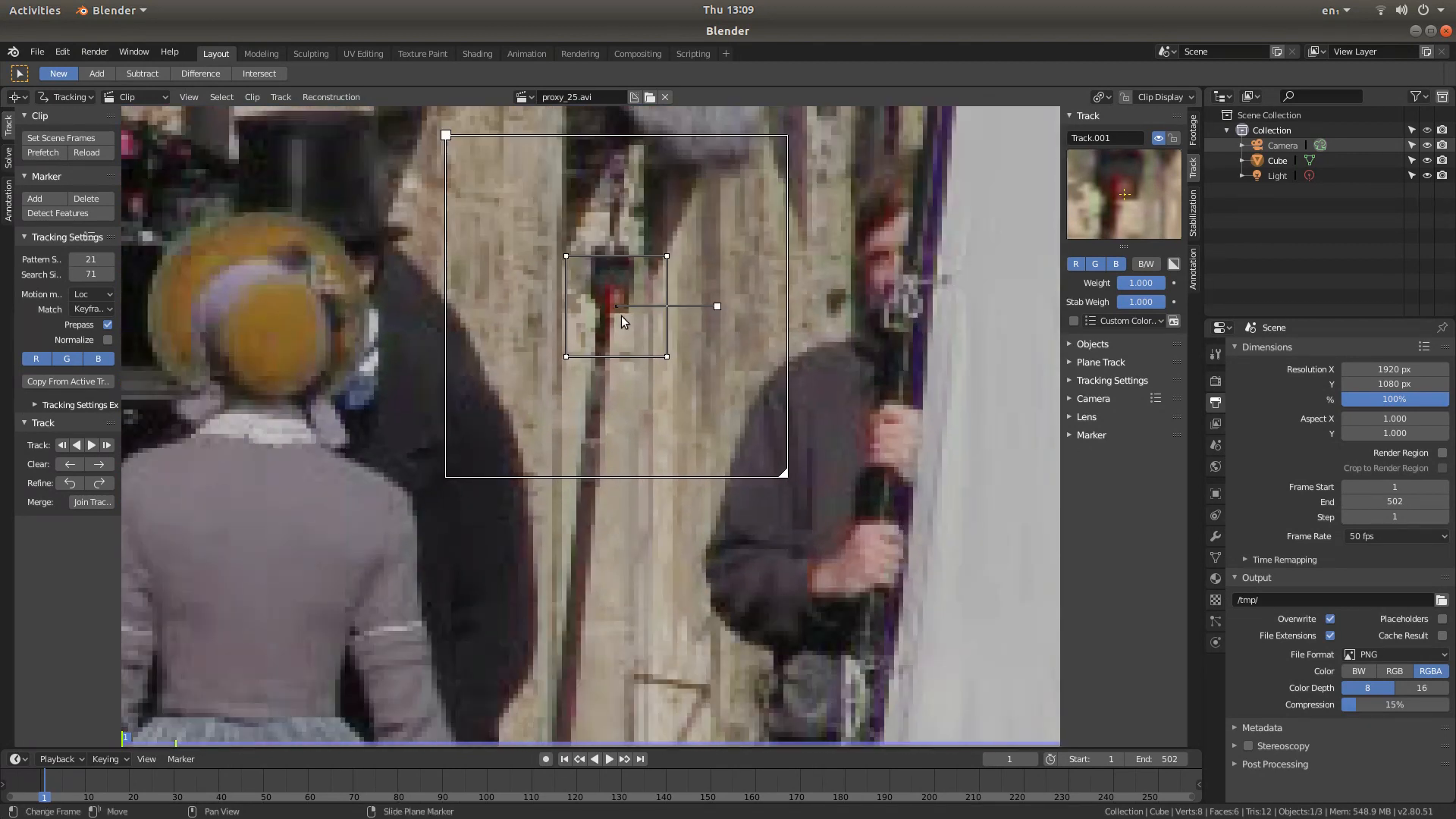
- Shrink the microphone pole marker to about two thirds of its size and centre it on the dark mount's red edge
mouse_move(1125, 192)
mouse_down()
mouse_move(1114, 183)
mouse_move(1111, 196)
mouse_move(1146, 196)
mouse_move(1119, 199)
mouse_up()
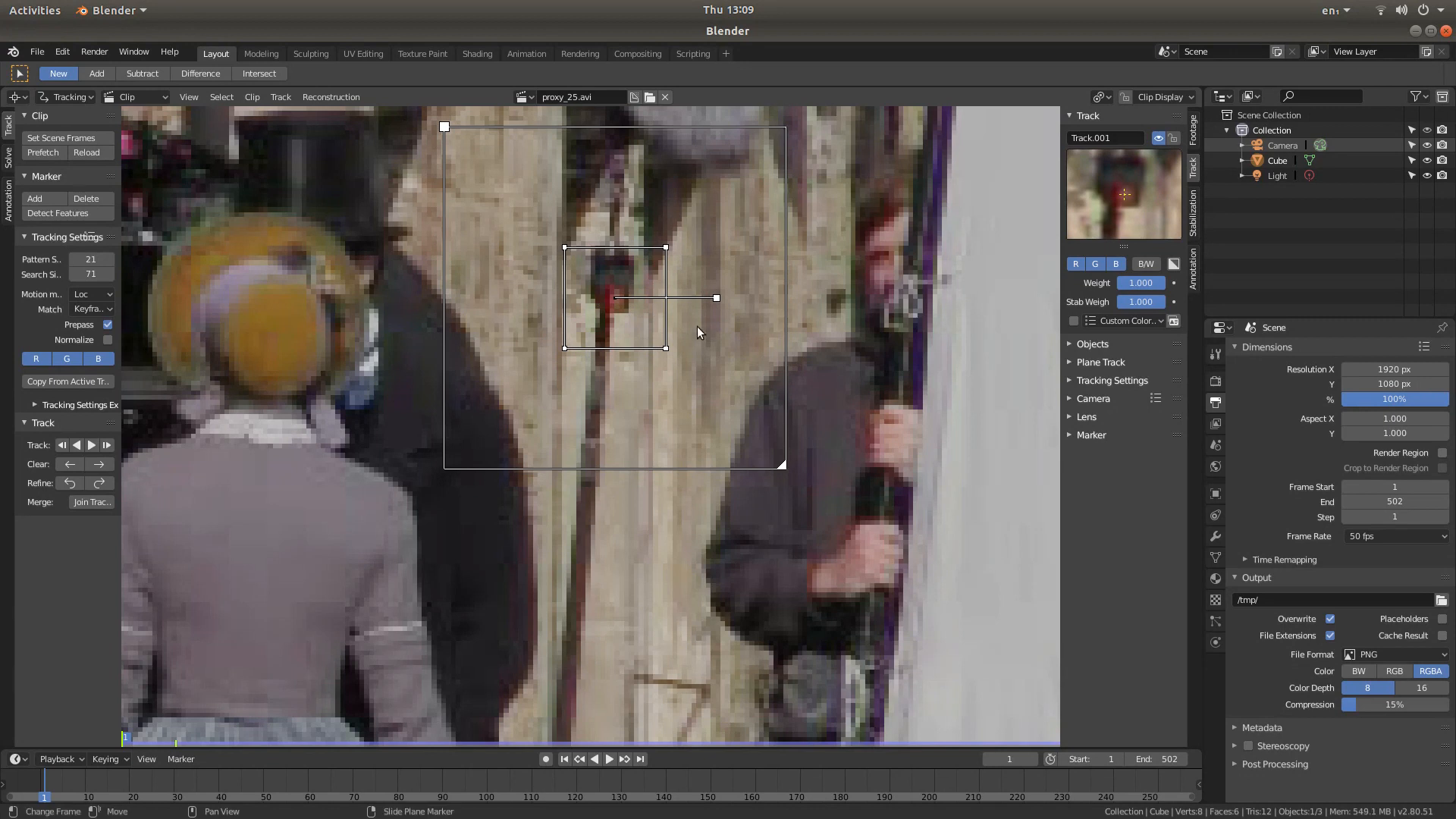
key(g)
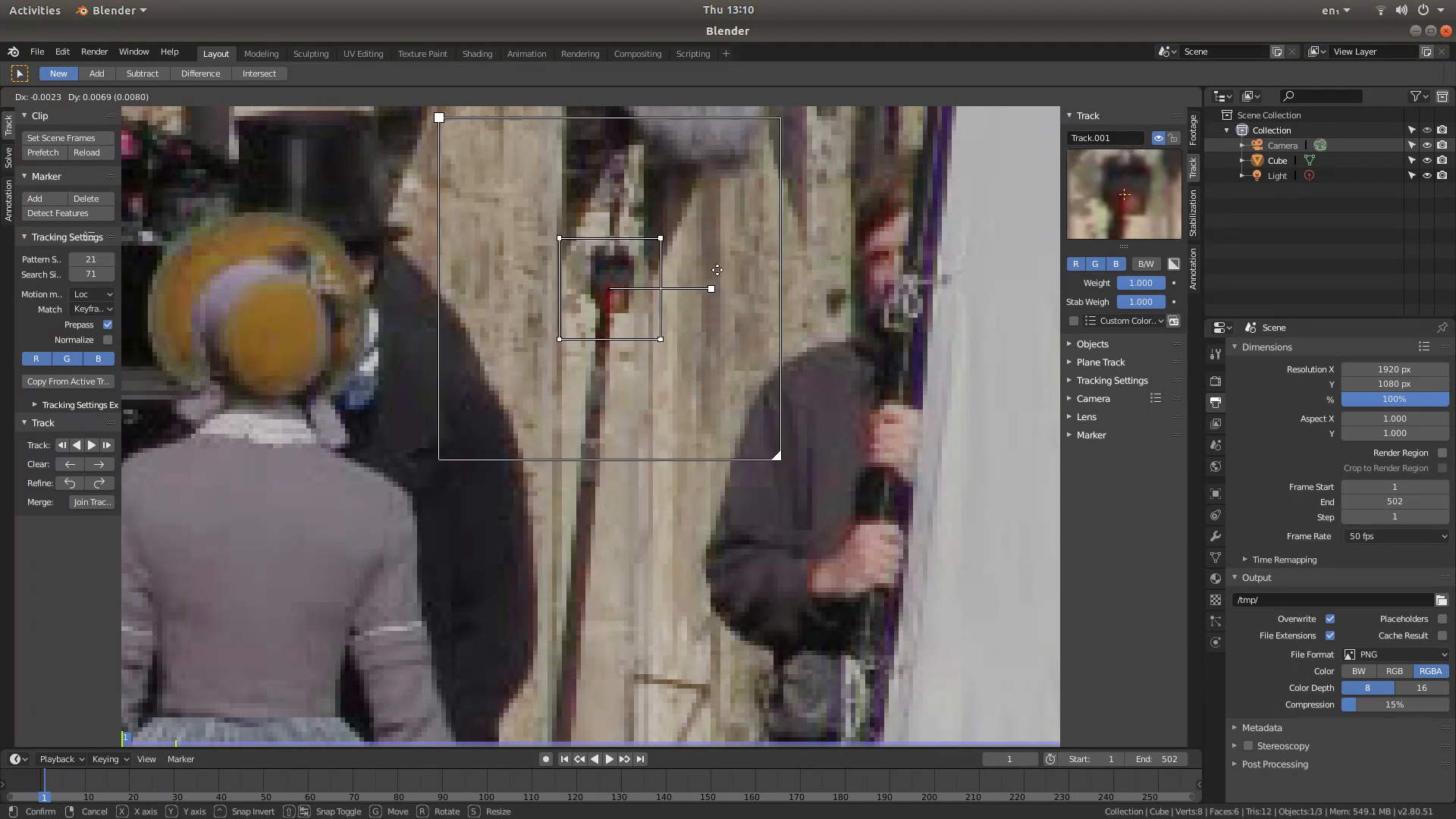
click(725, 270)
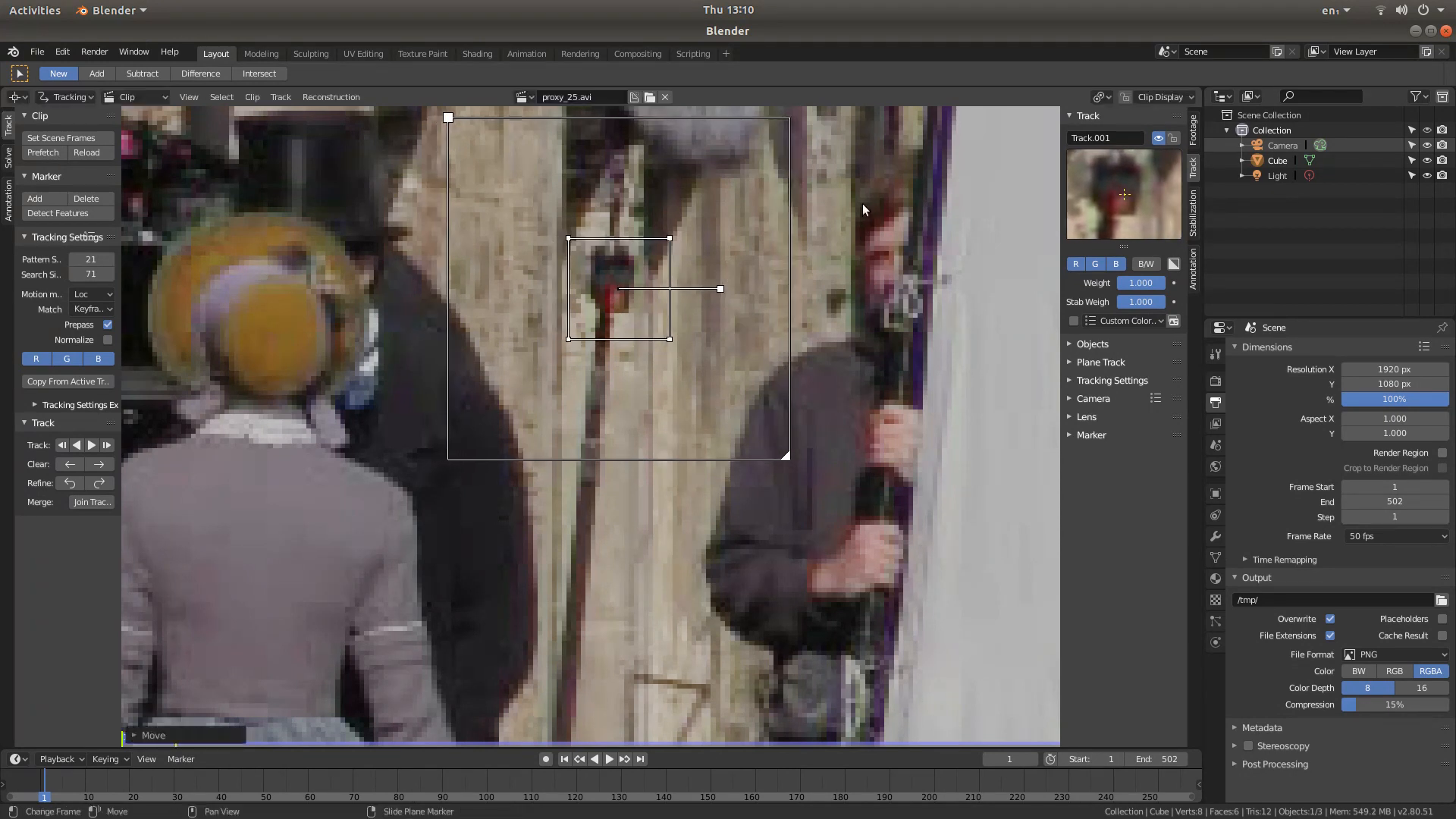
key(s)
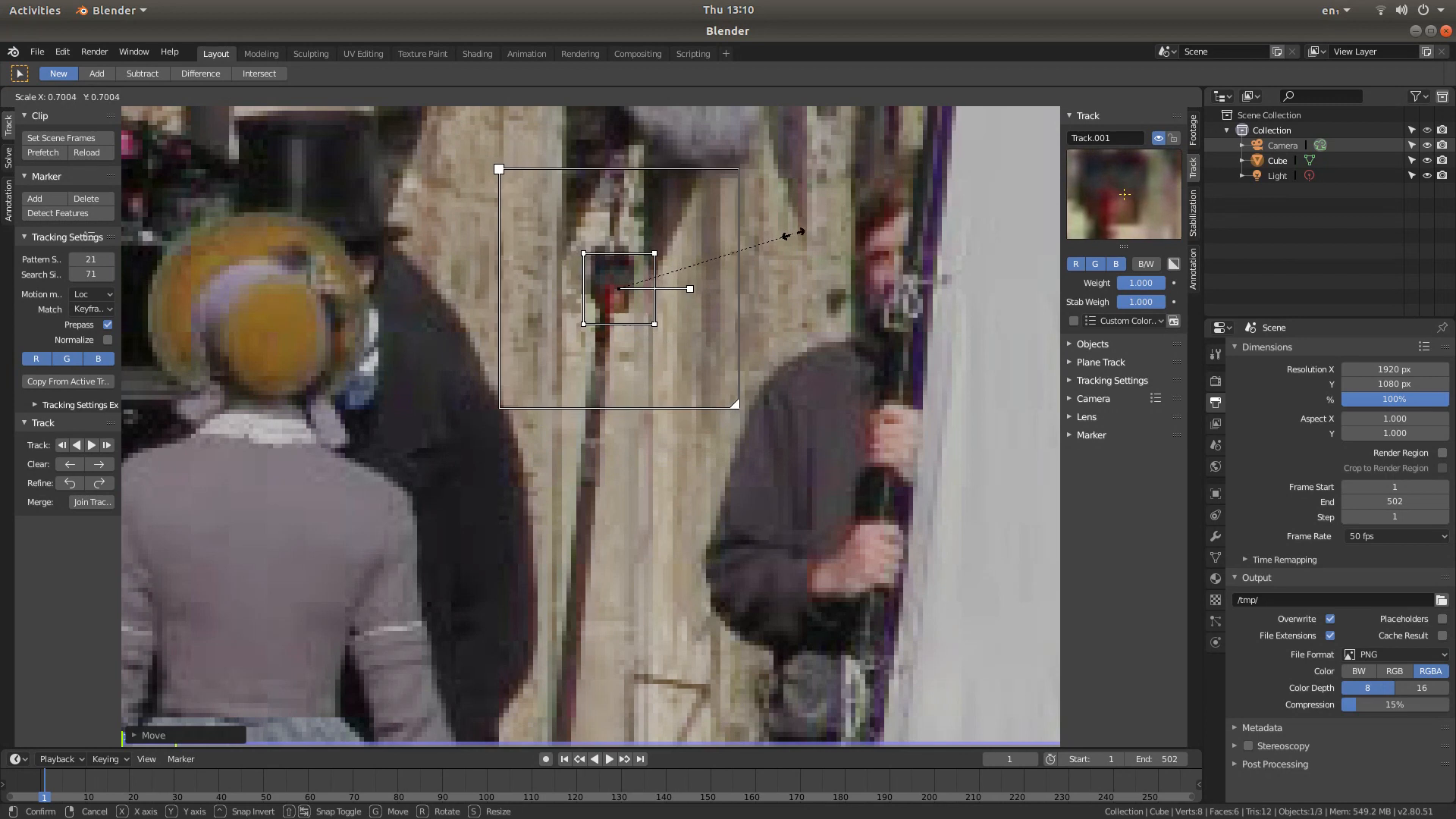
click(760, 298)
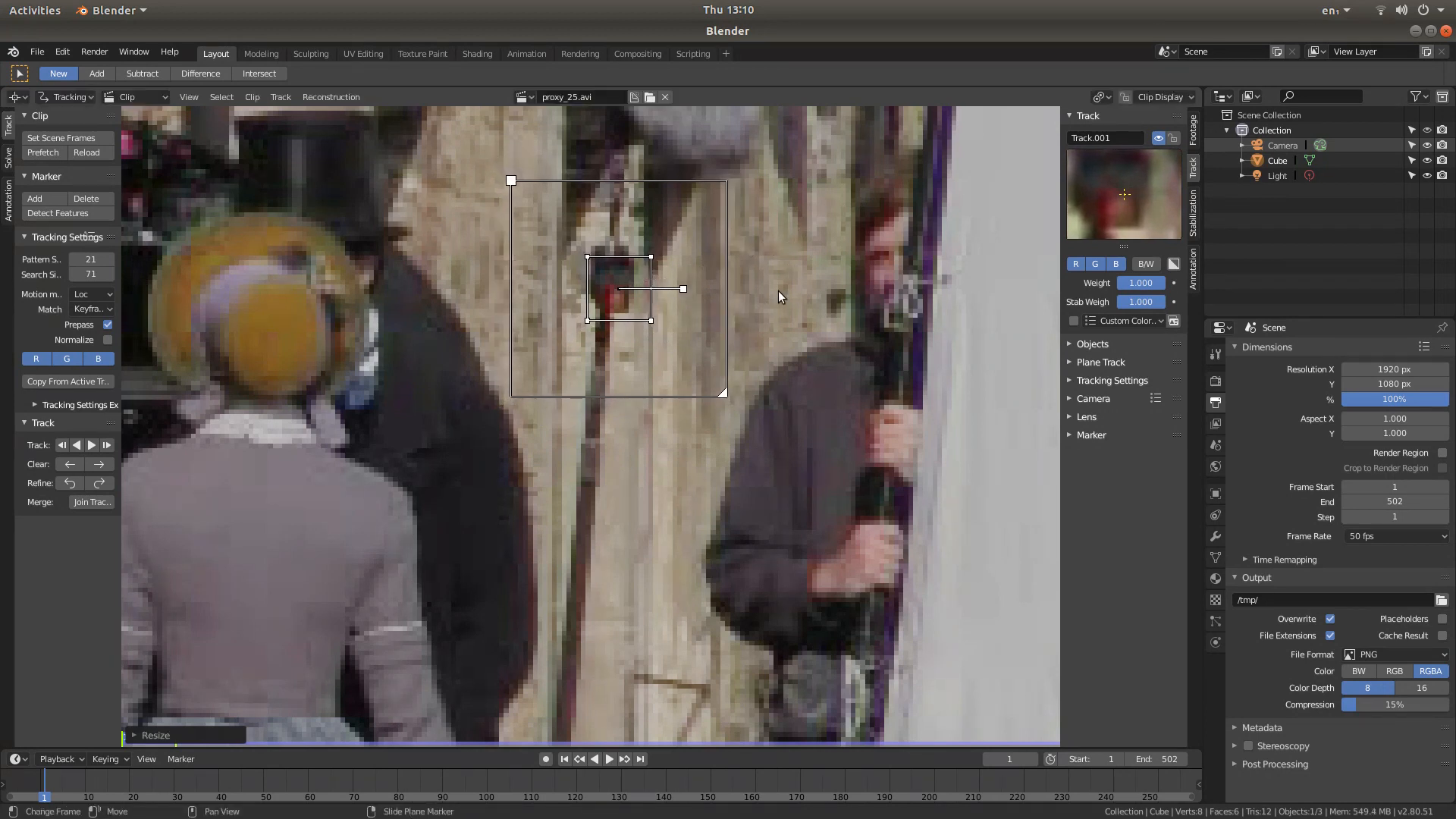
key(g)
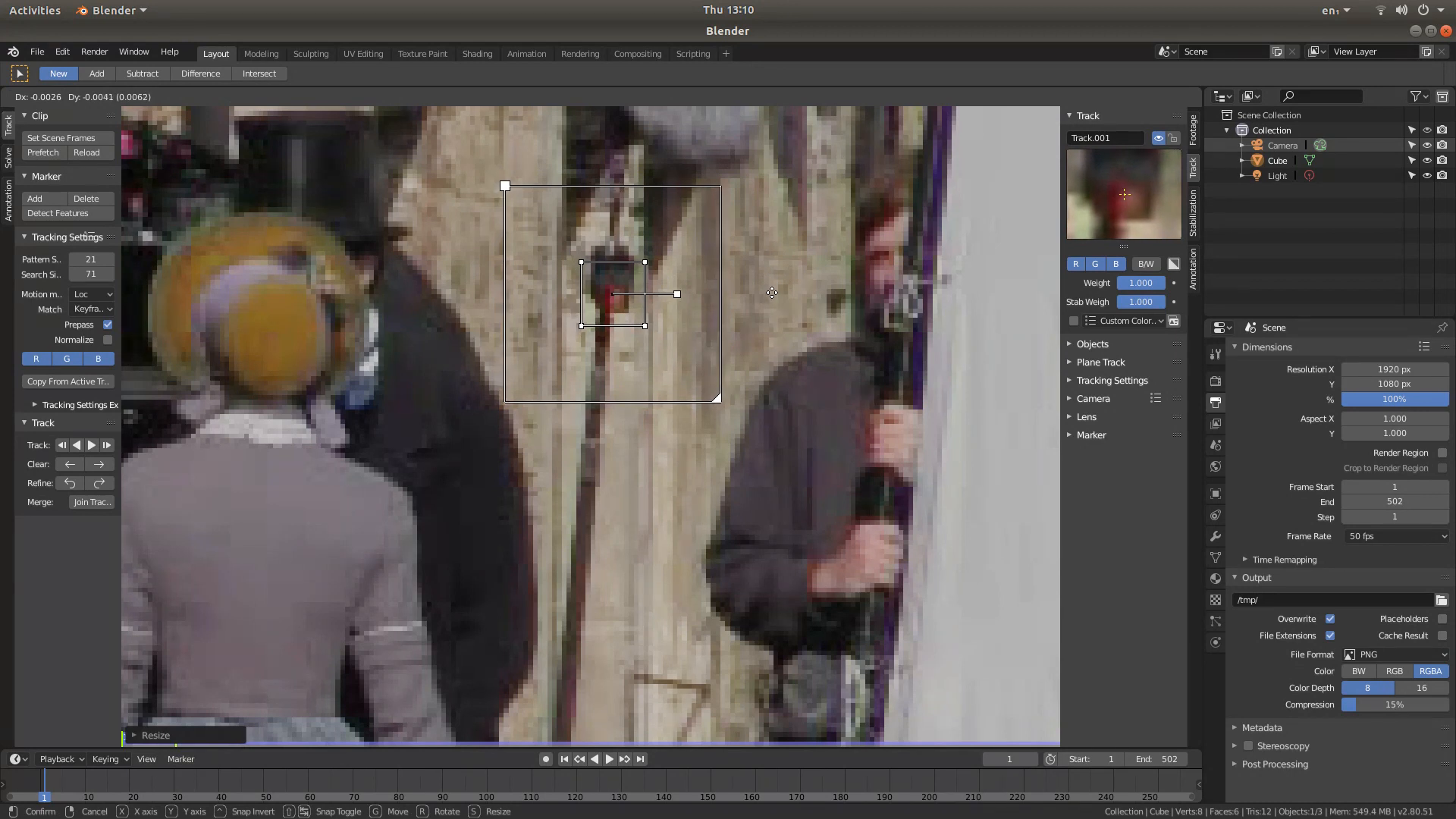
click(772, 293)
- Track the microphone pole marker forward through the whole clip and return to the first frame
scroll(753, 268, down, 5)
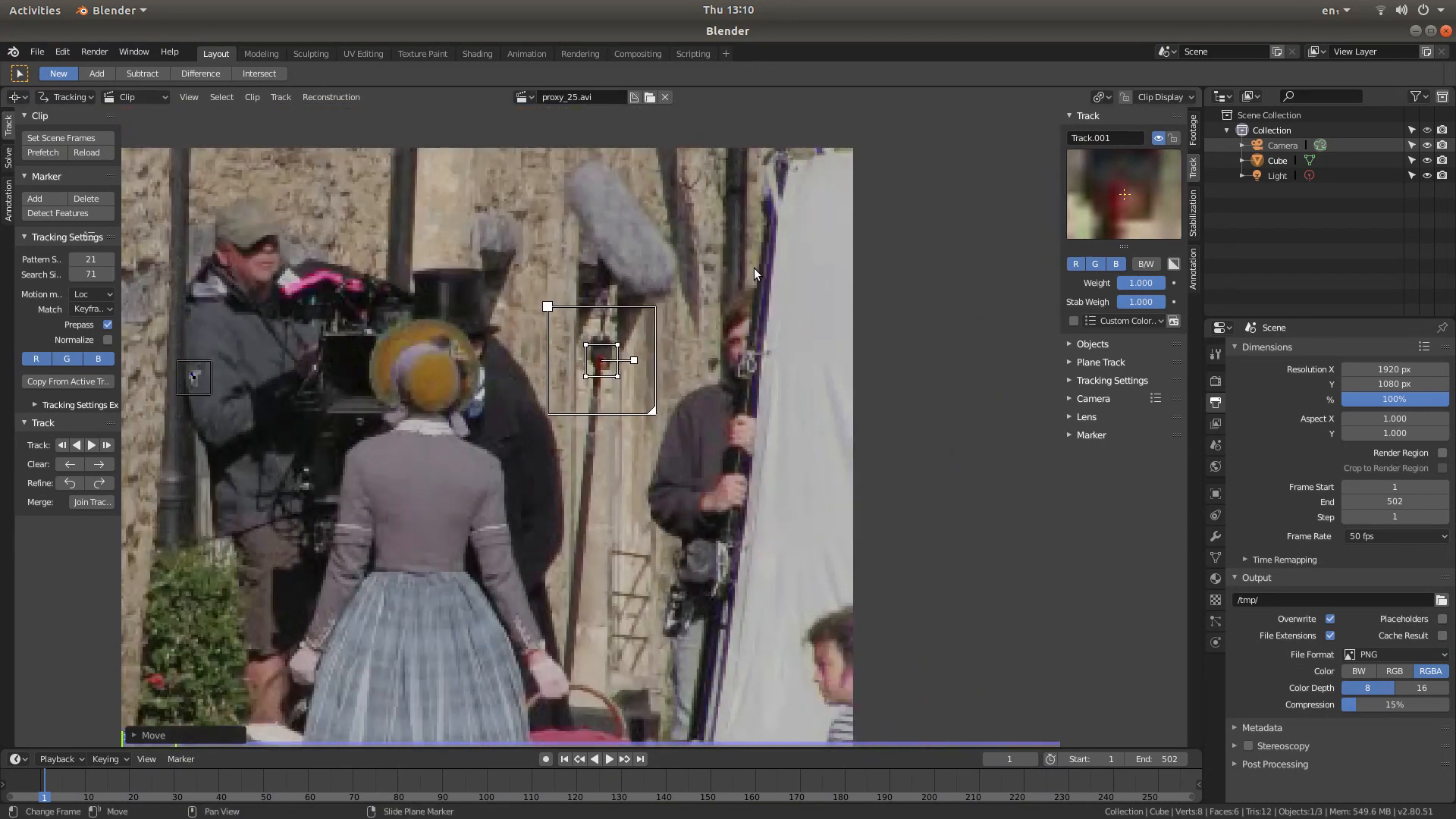
scroll(471, 302, down, 1)
middle_drag(426, 341, 596, 283)
scroll(598, 282, up, 1)
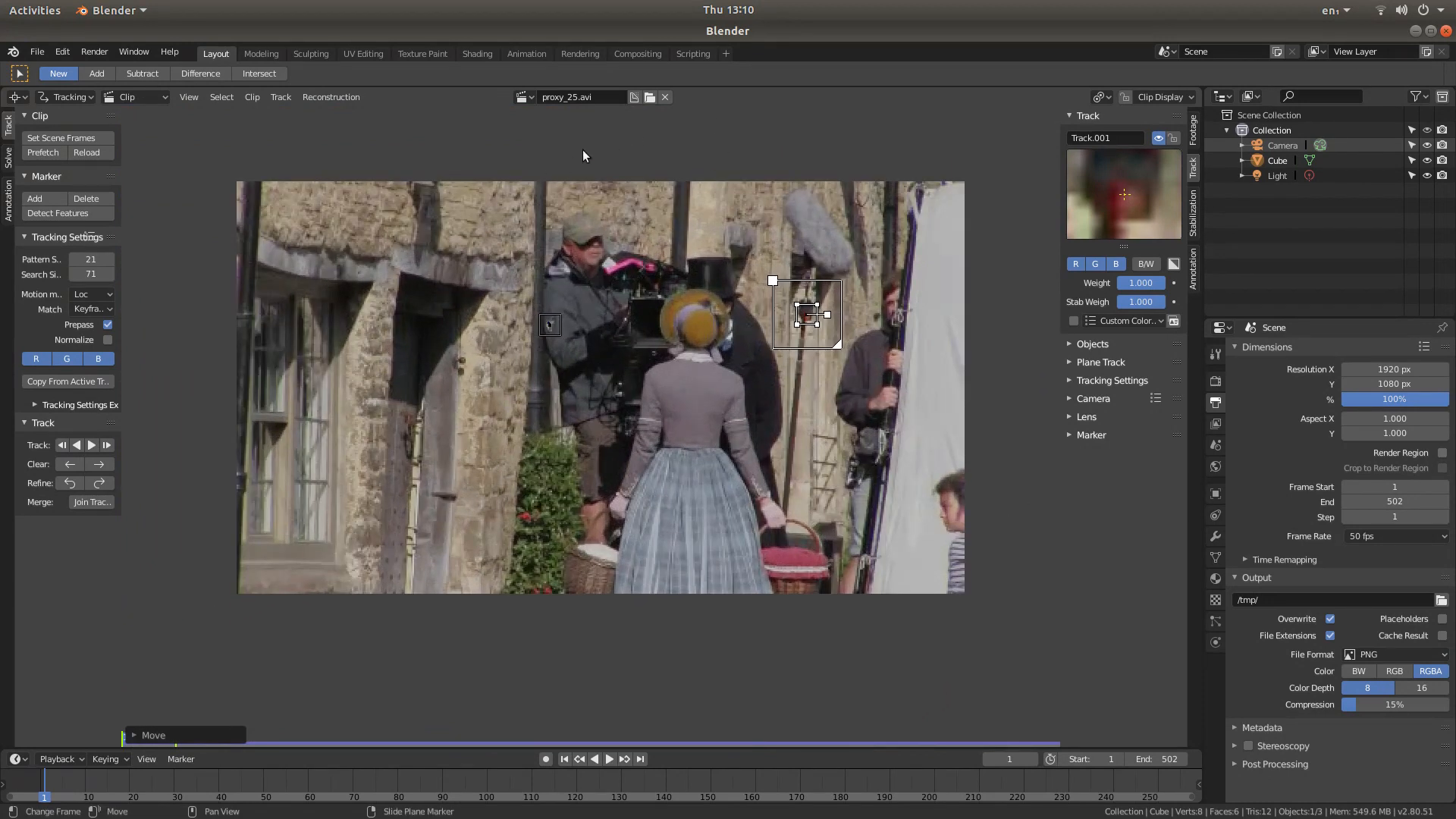
click(91, 448)
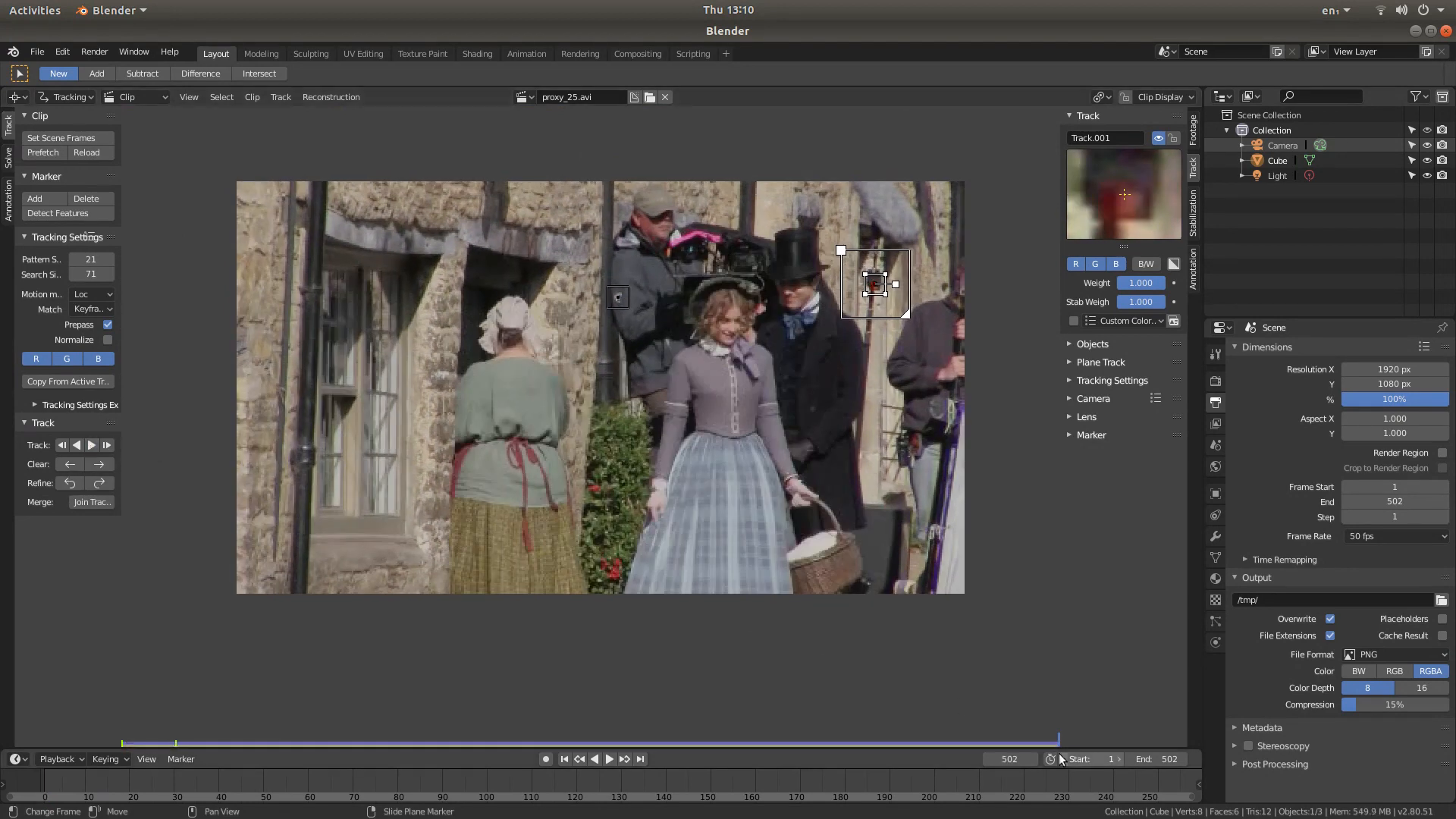
click(564, 760)
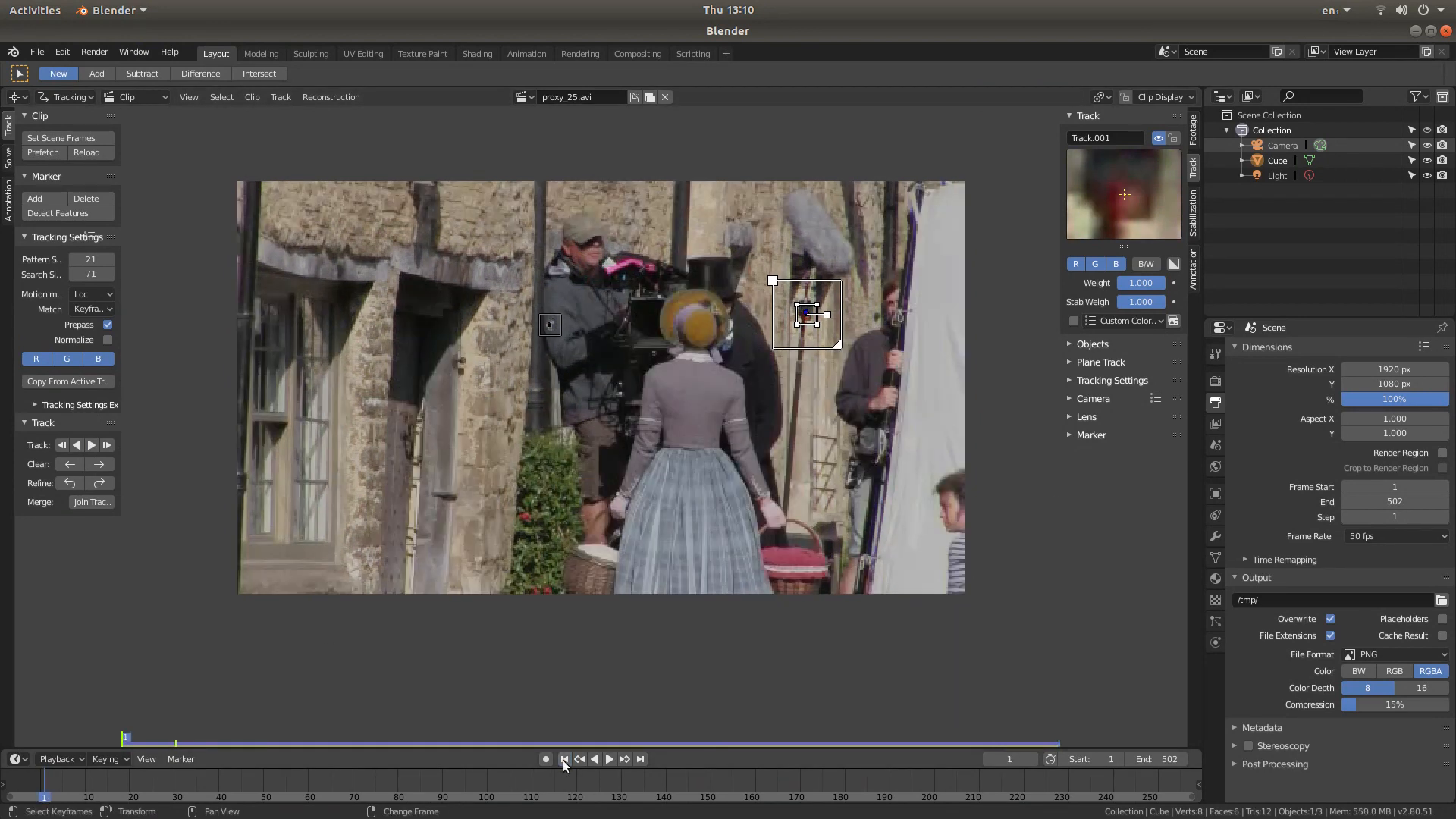
- Lock the microphone pole track and turn on the stable footage preview in the clip display
click(1173, 138)
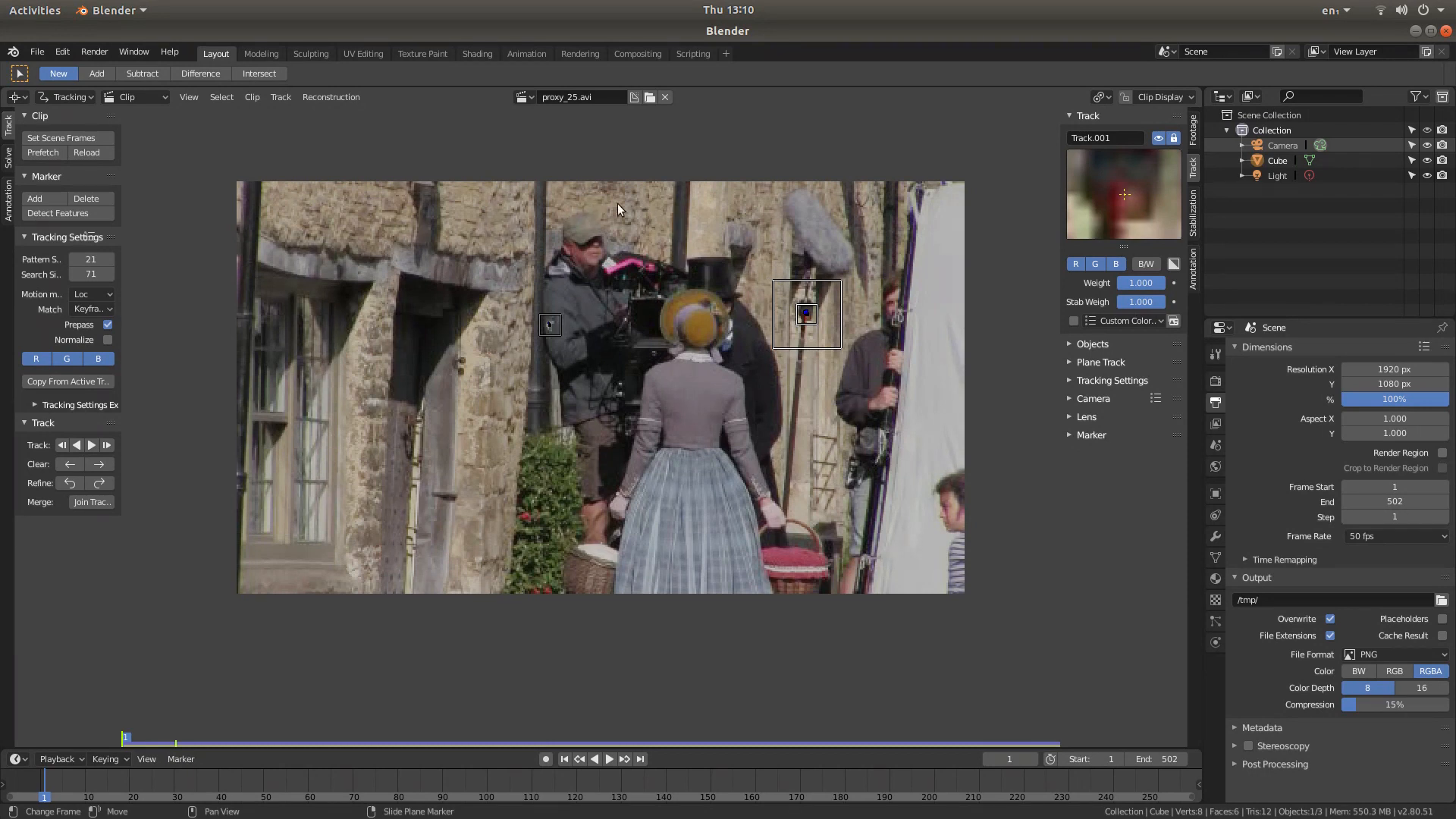
click(1170, 97)
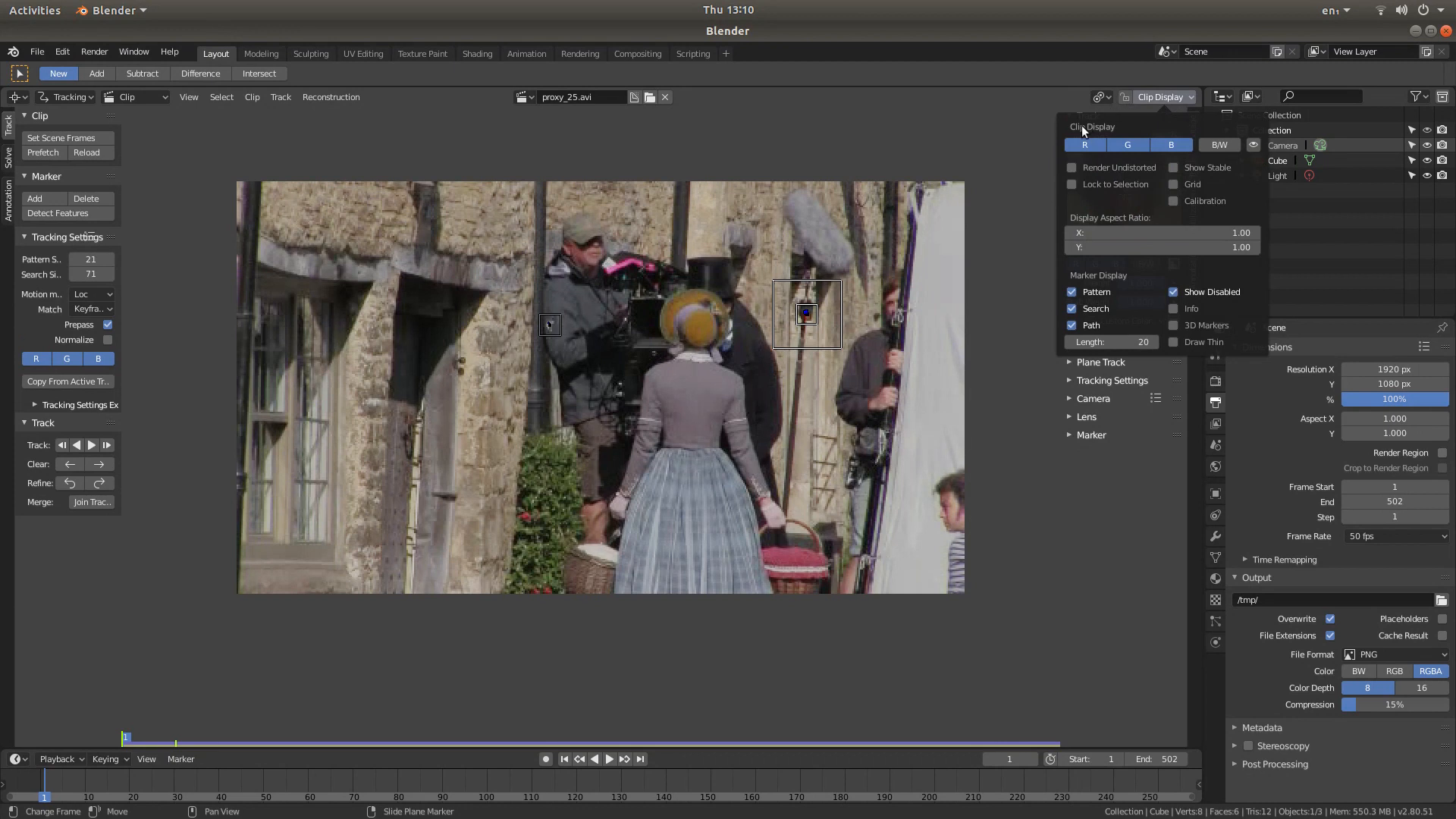
click(1174, 167)
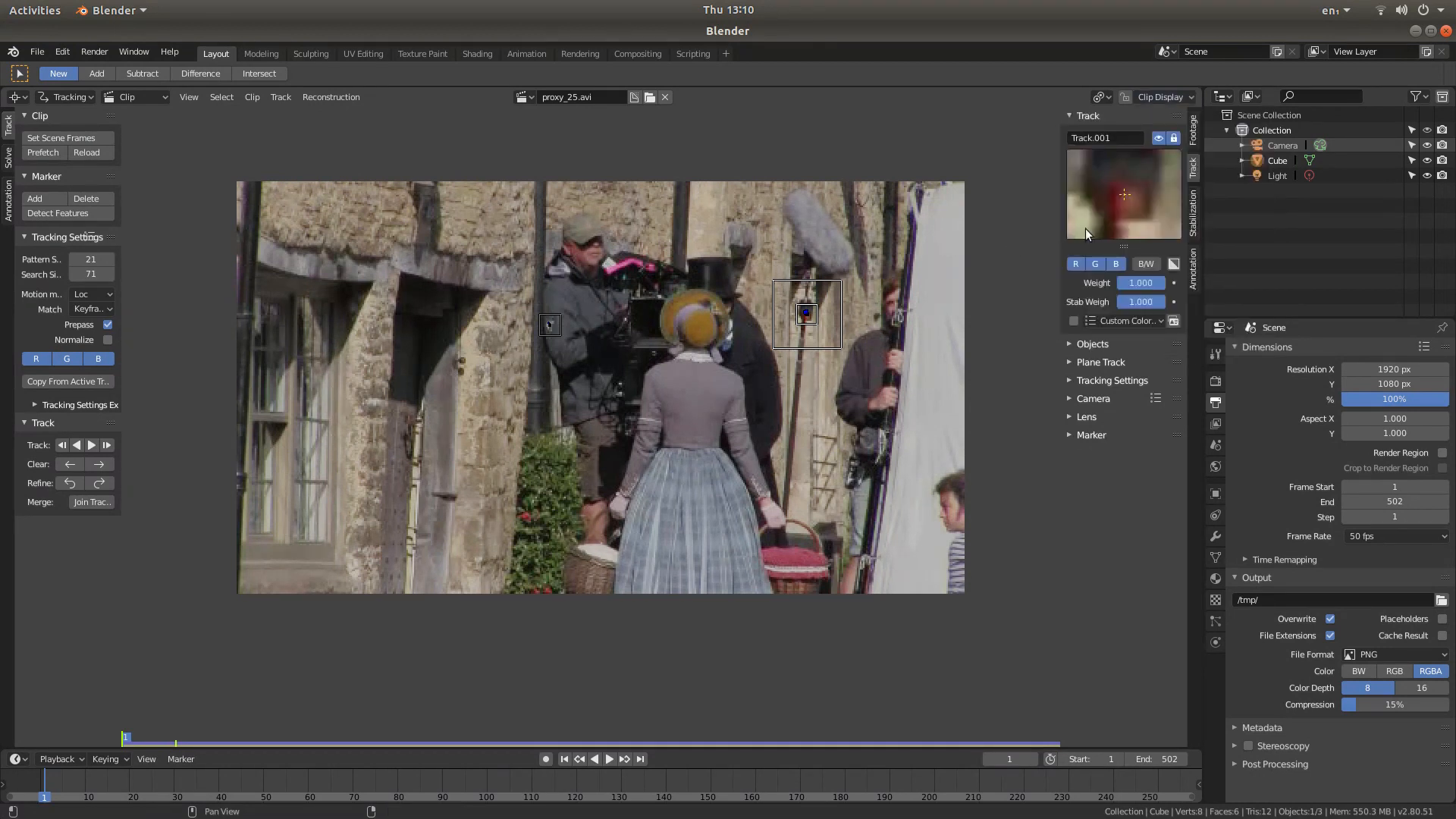
- Open the clip's stabilization settings, widen the sidebar and enable 2D Stabilization
click(1194, 200)
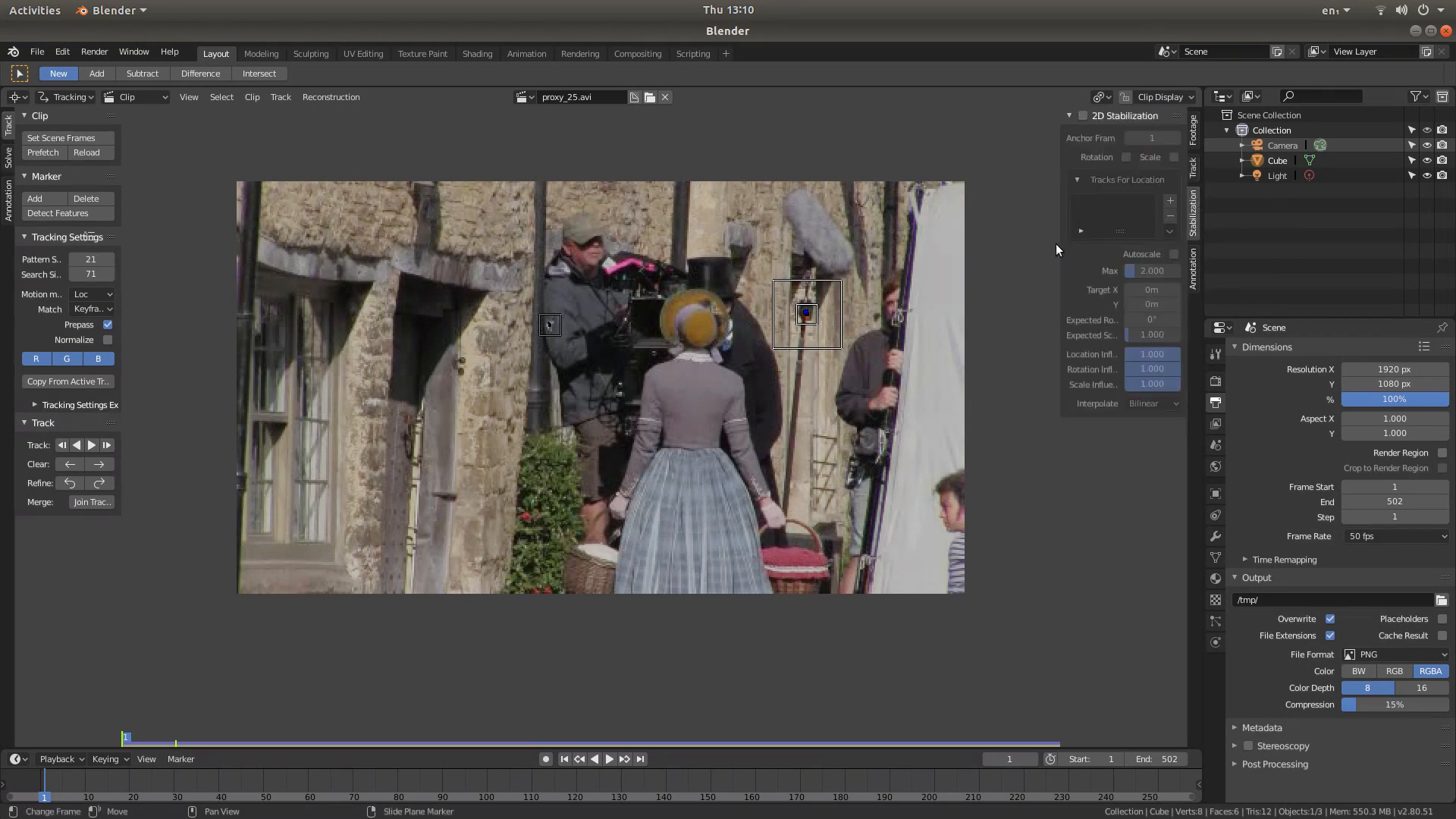
drag(1060, 251, 988, 261)
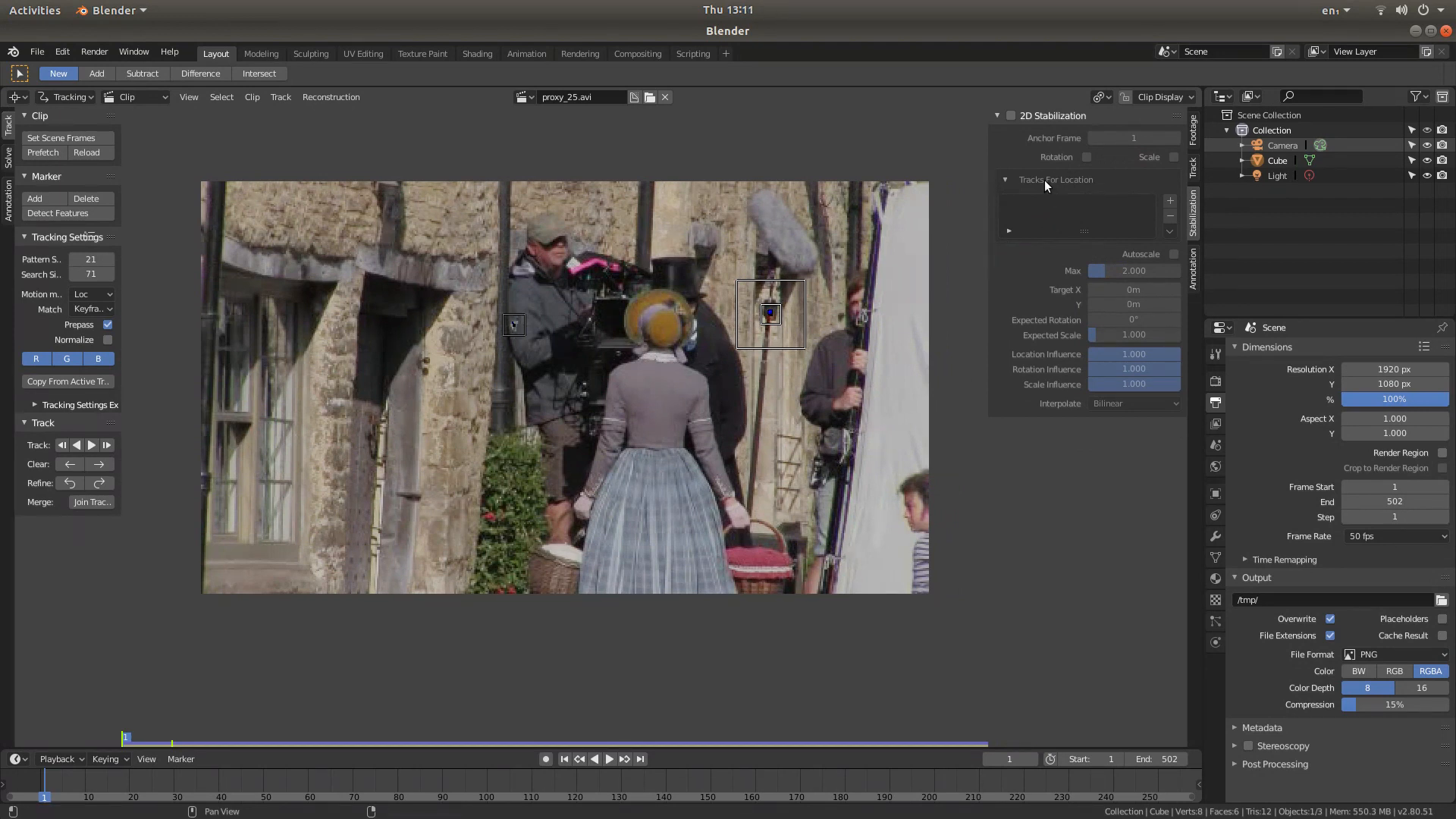
click(1011, 116)
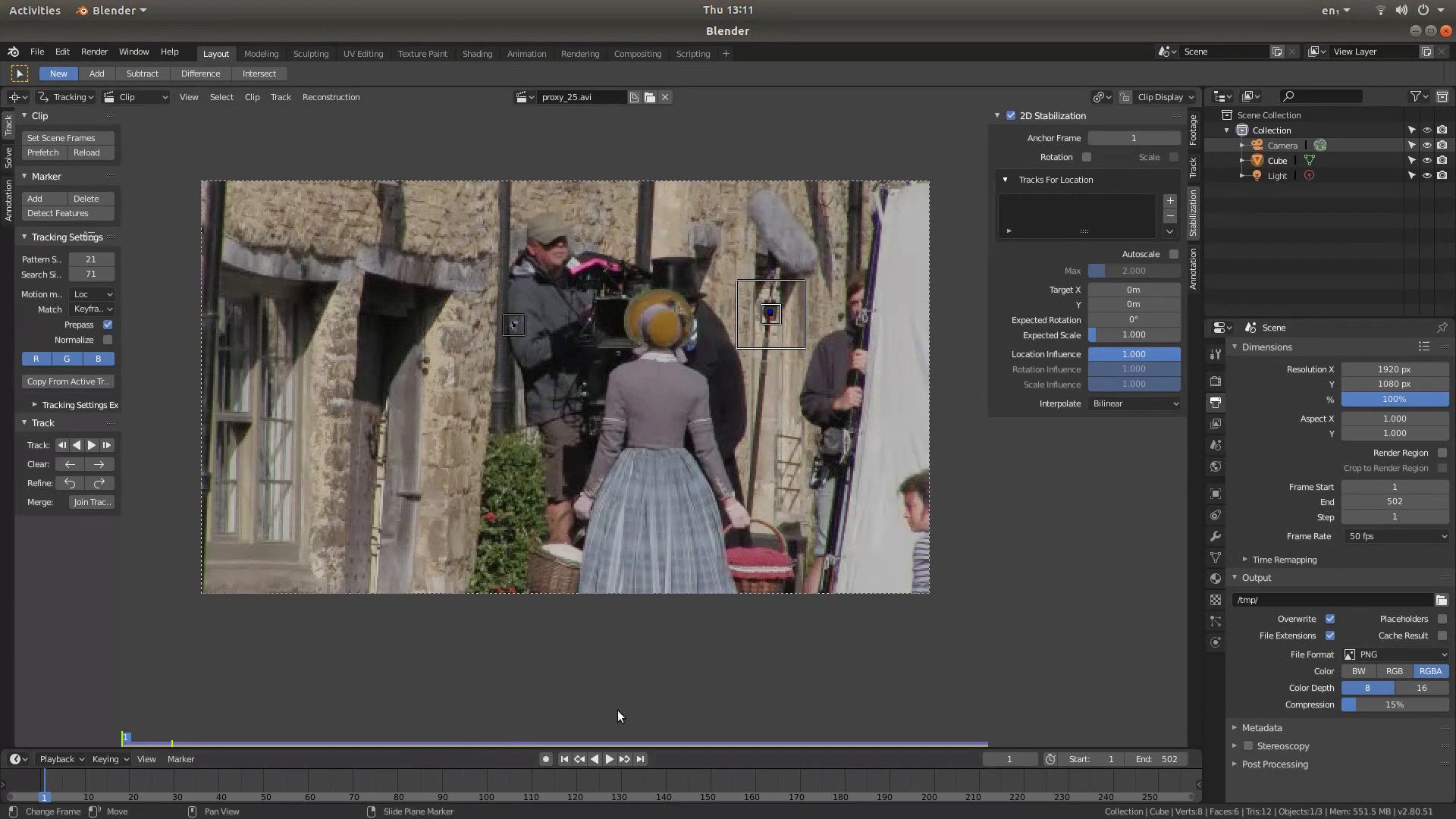
- Play the clip with no stabilization tracks assigned, stop partway and return to the first frame
click(609, 759)
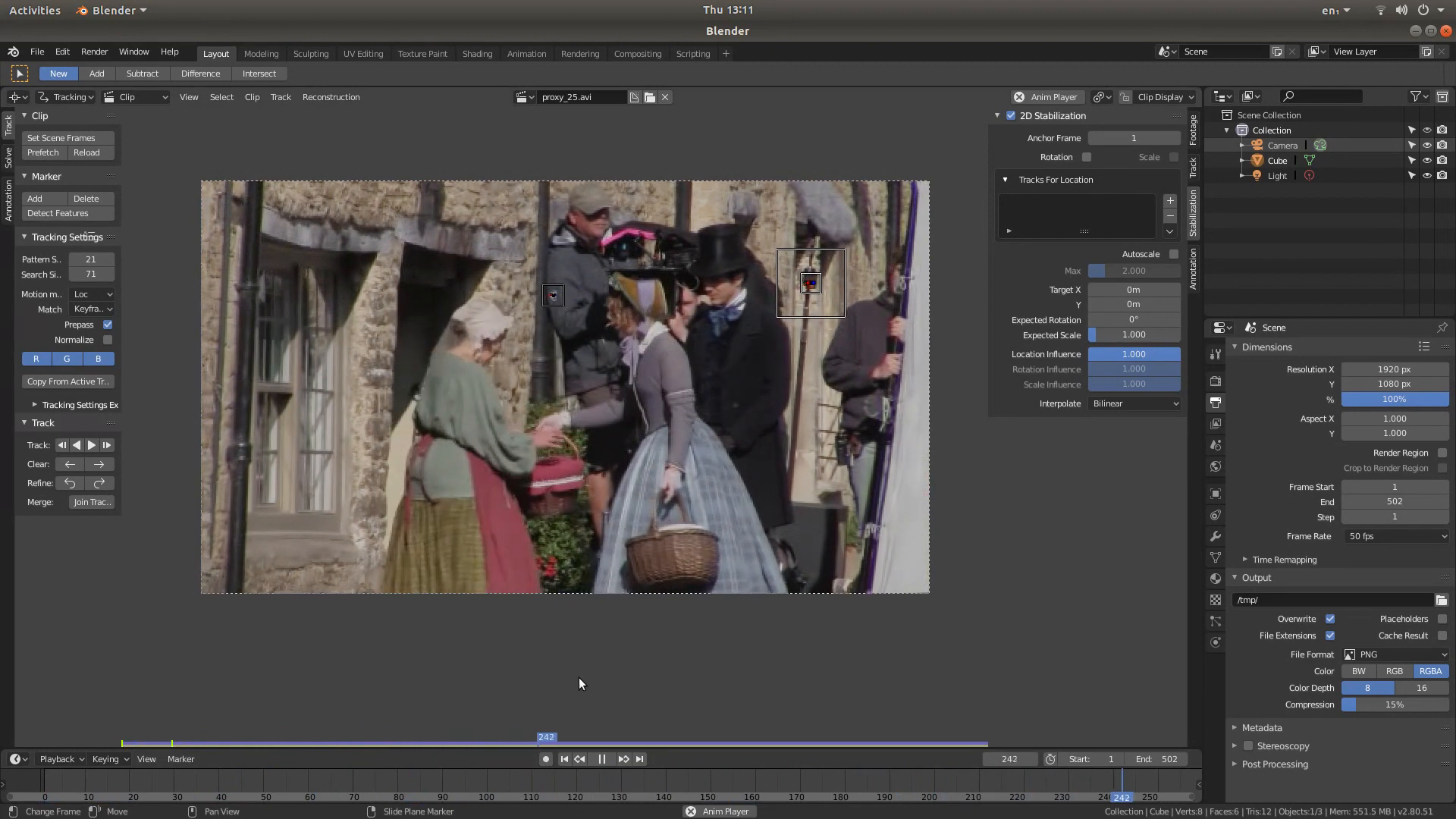
click(601, 759)
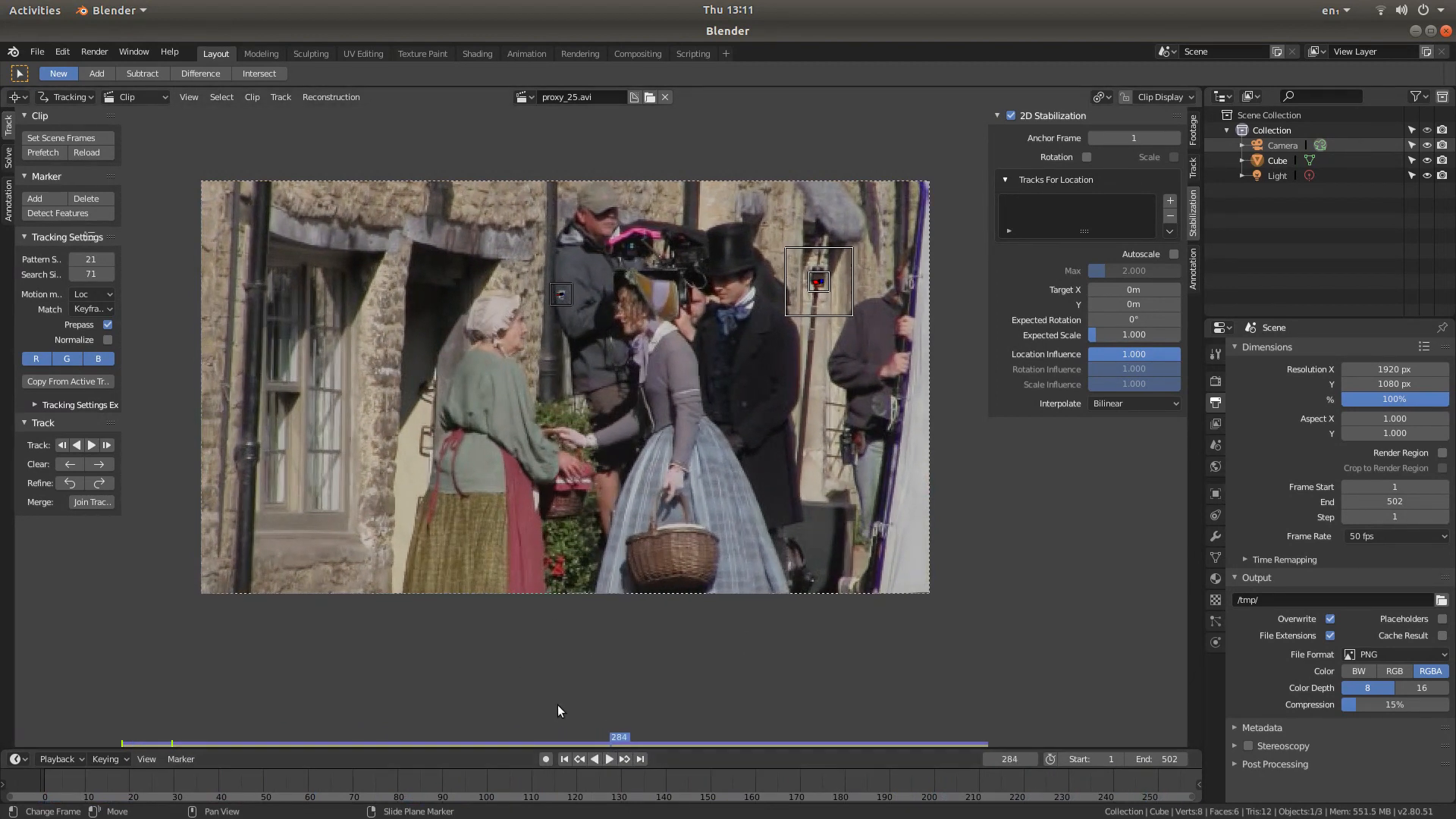
click(564, 759)
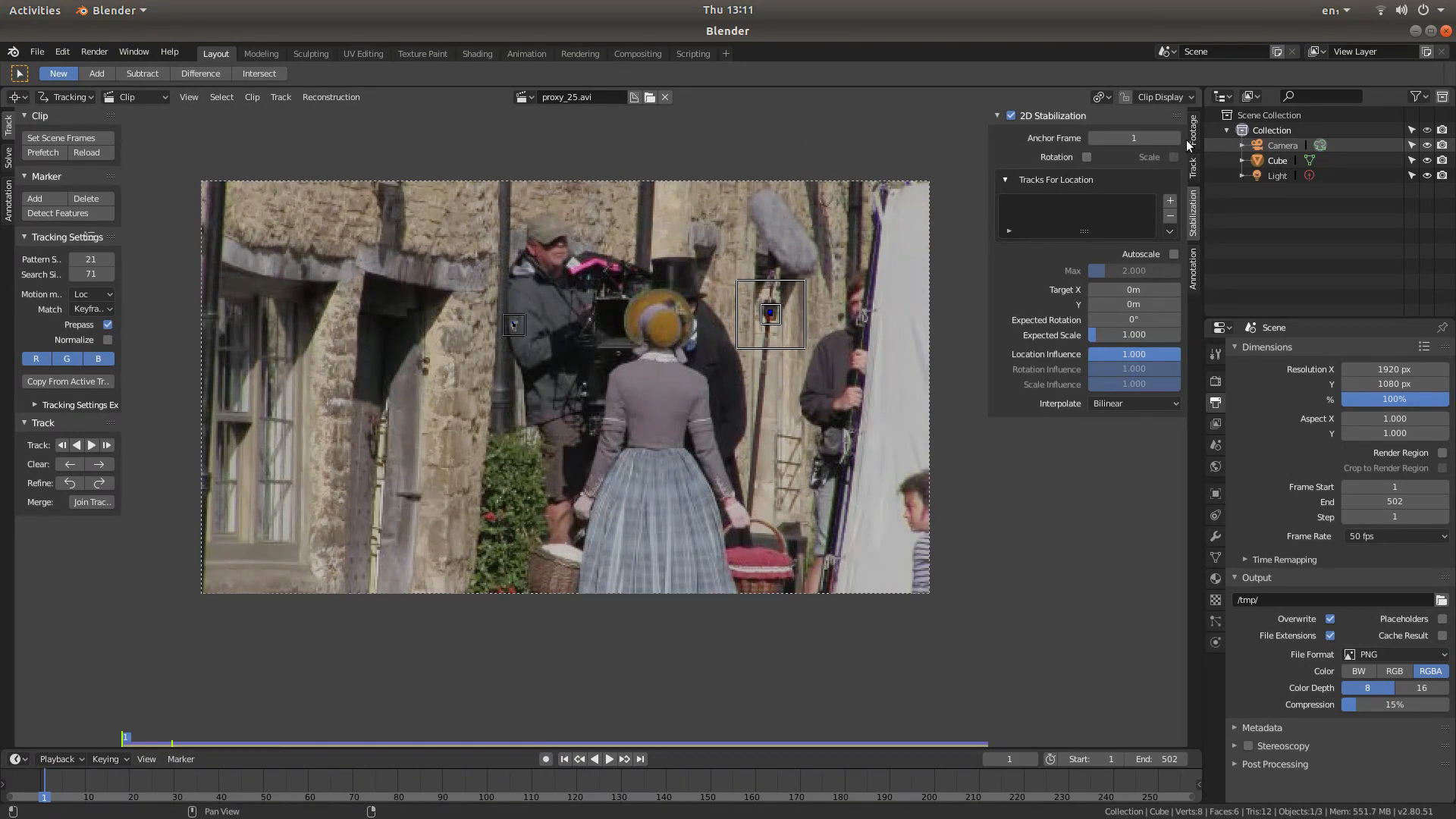
- Enable rotation stabilization, using the sleeve track for location and the microphone pole track for rotation/scale
click(1088, 157)
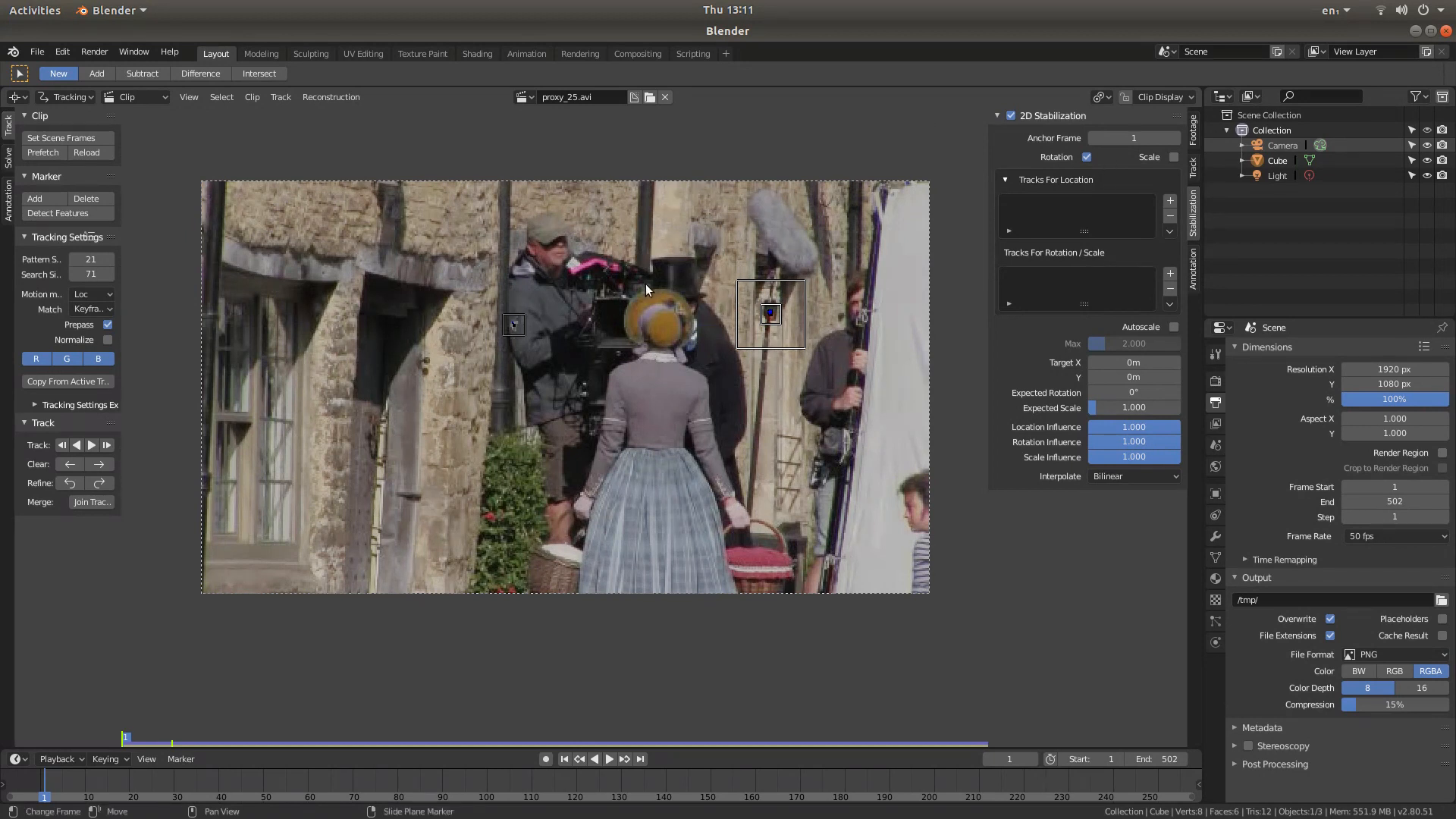
click(506, 322)
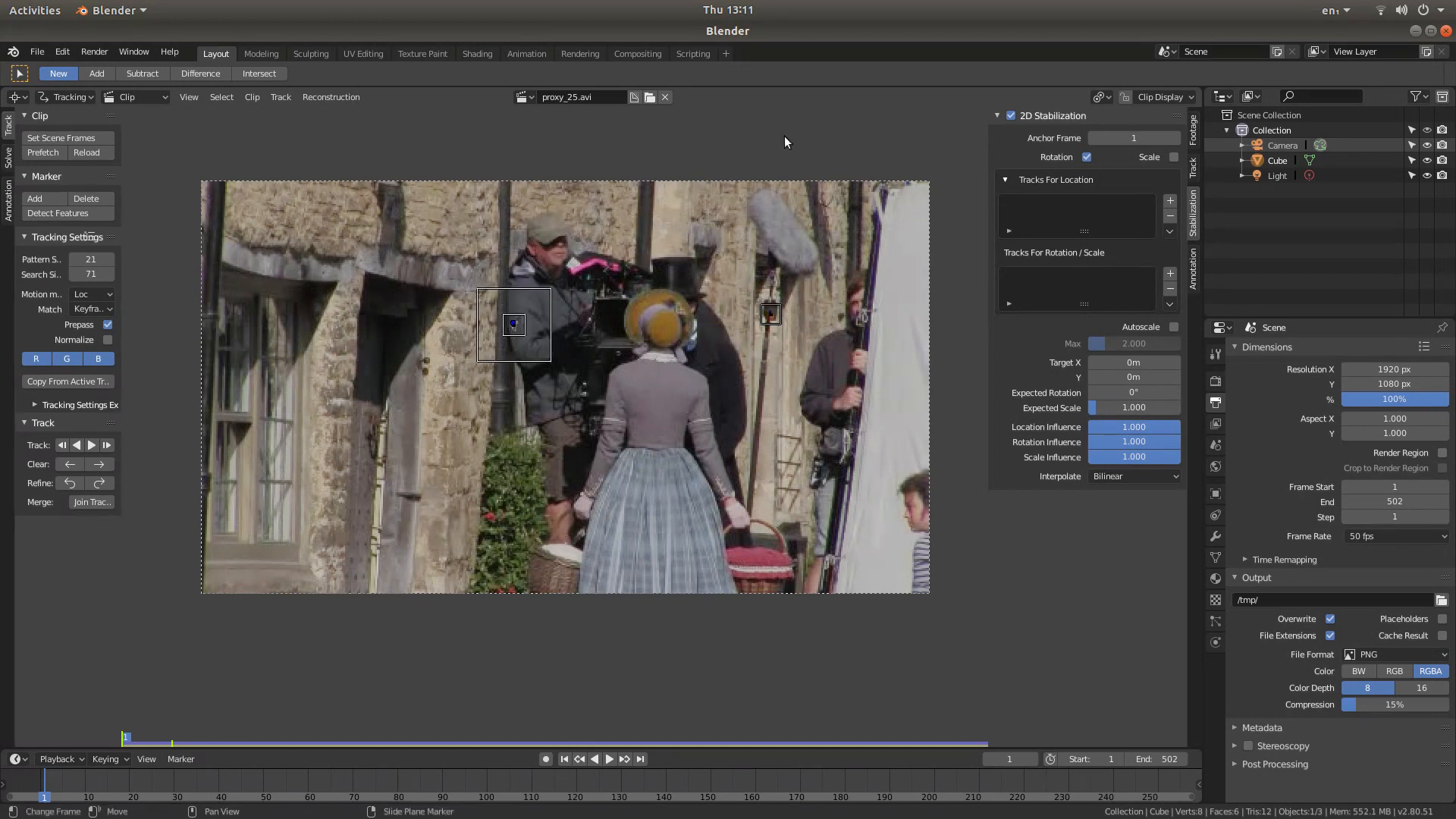
click(1170, 202)
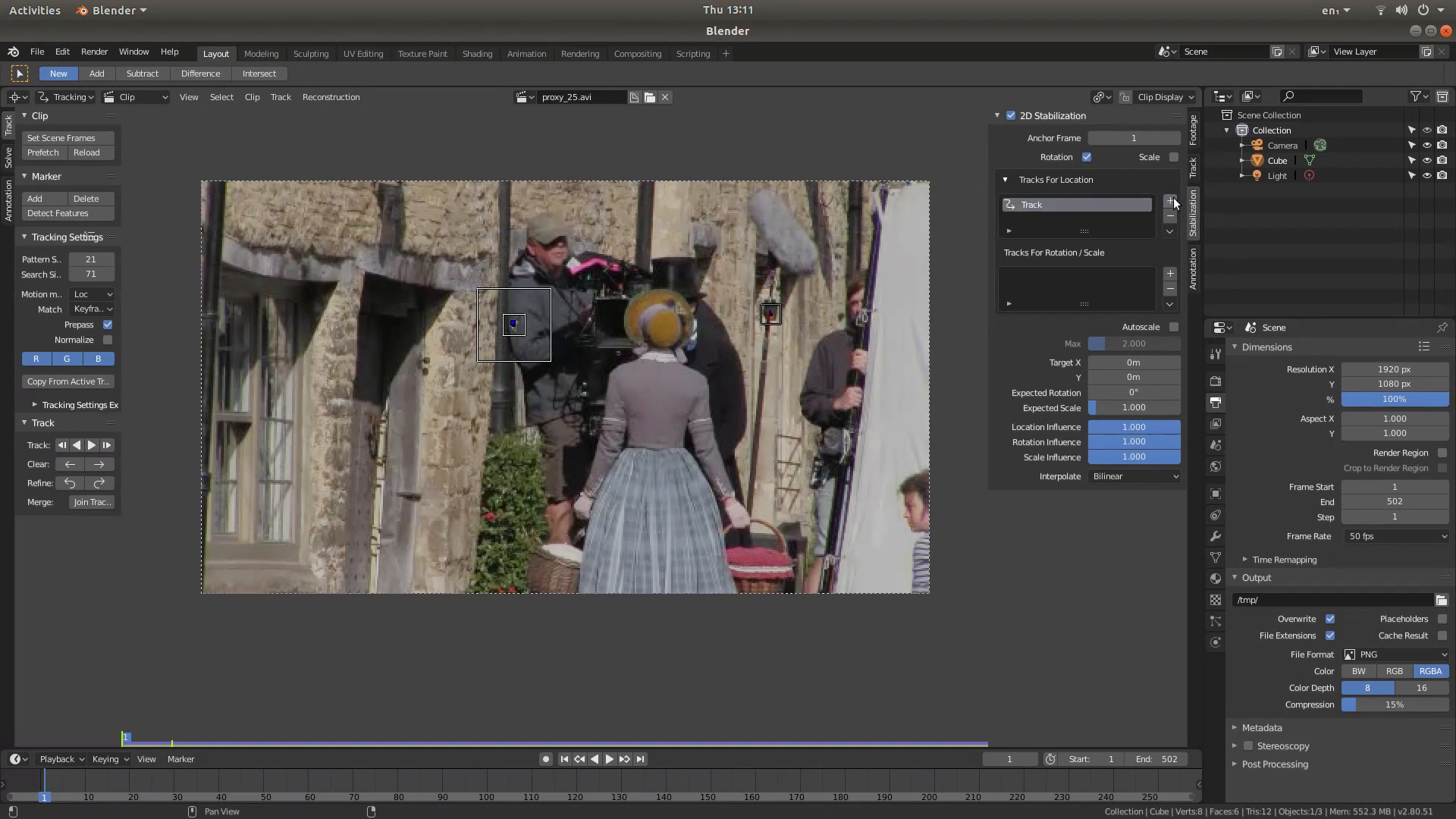
click(758, 315)
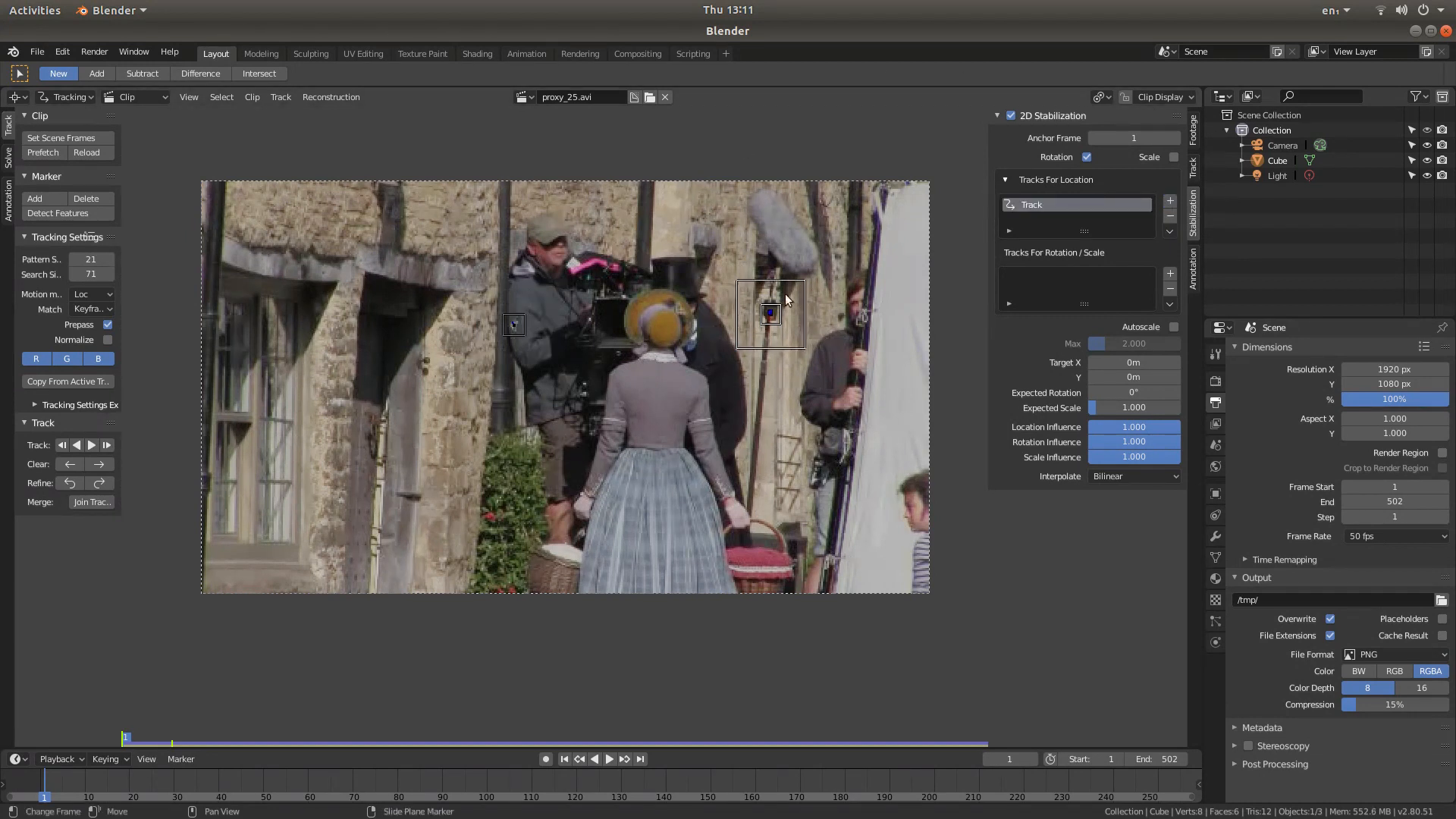
click(1168, 275)
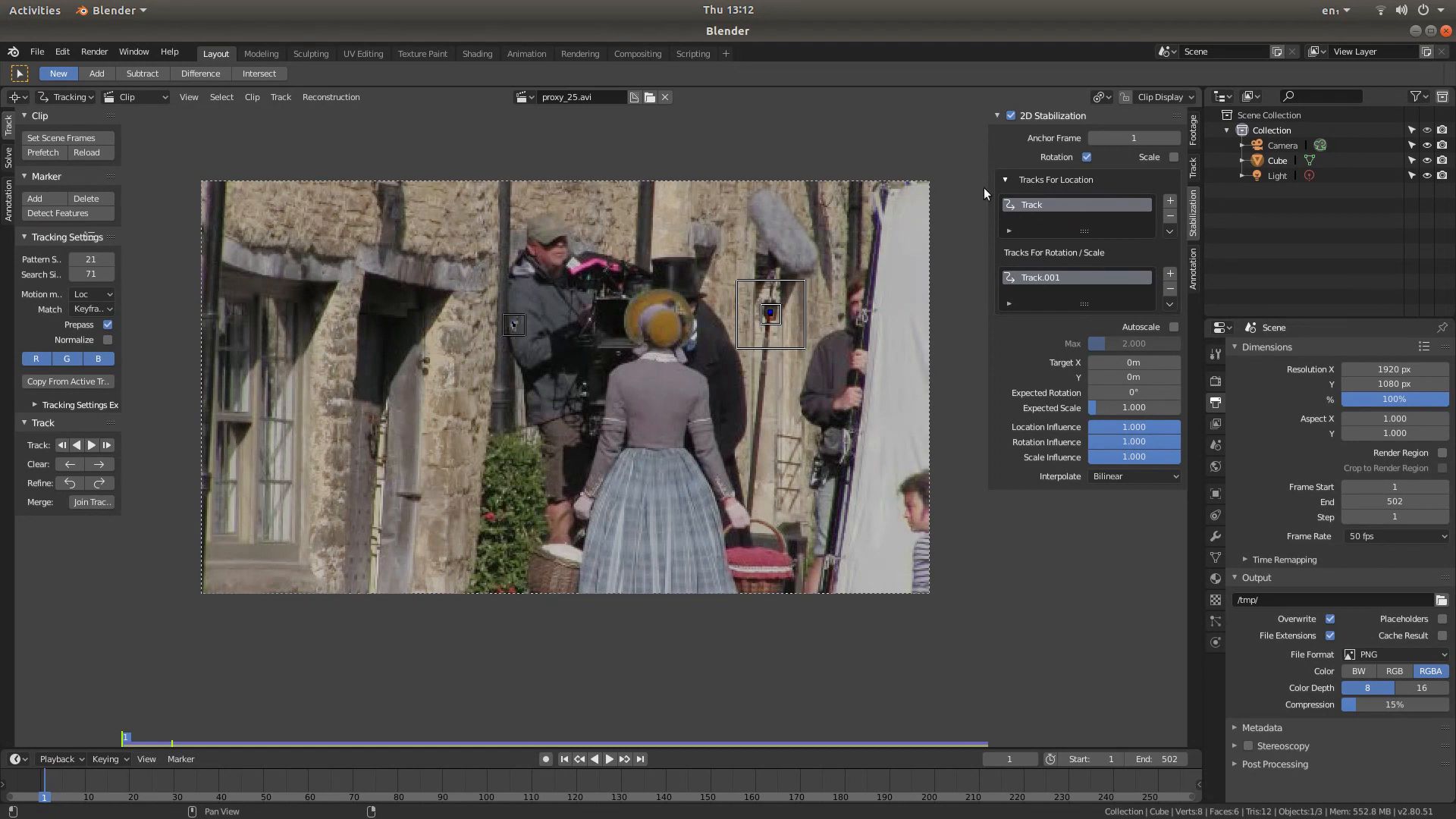
- Play the stabilized clip to check how the frame shifts and rotates, stop partway and return to the first frame
click(607, 758)
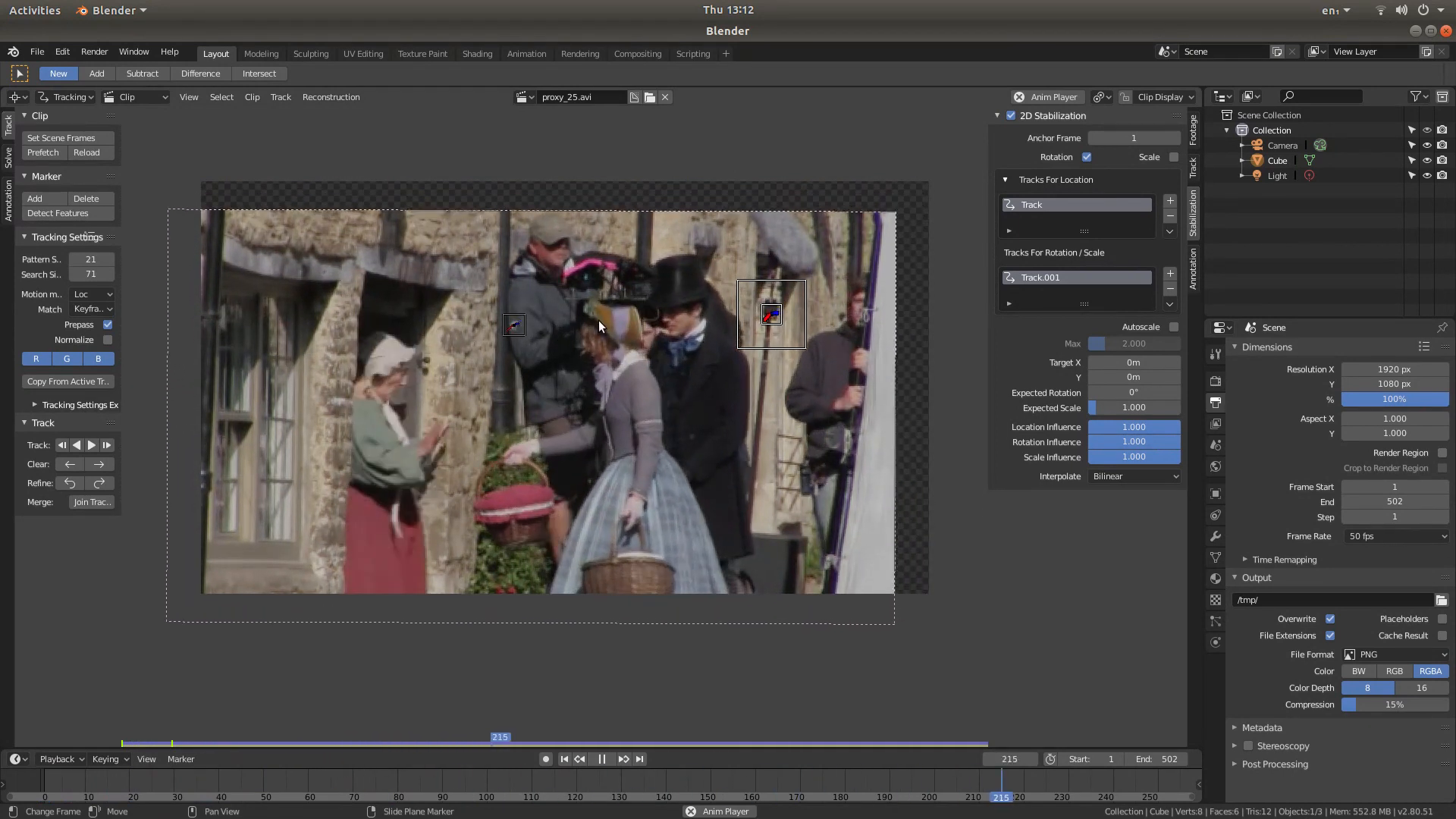
click(602, 758)
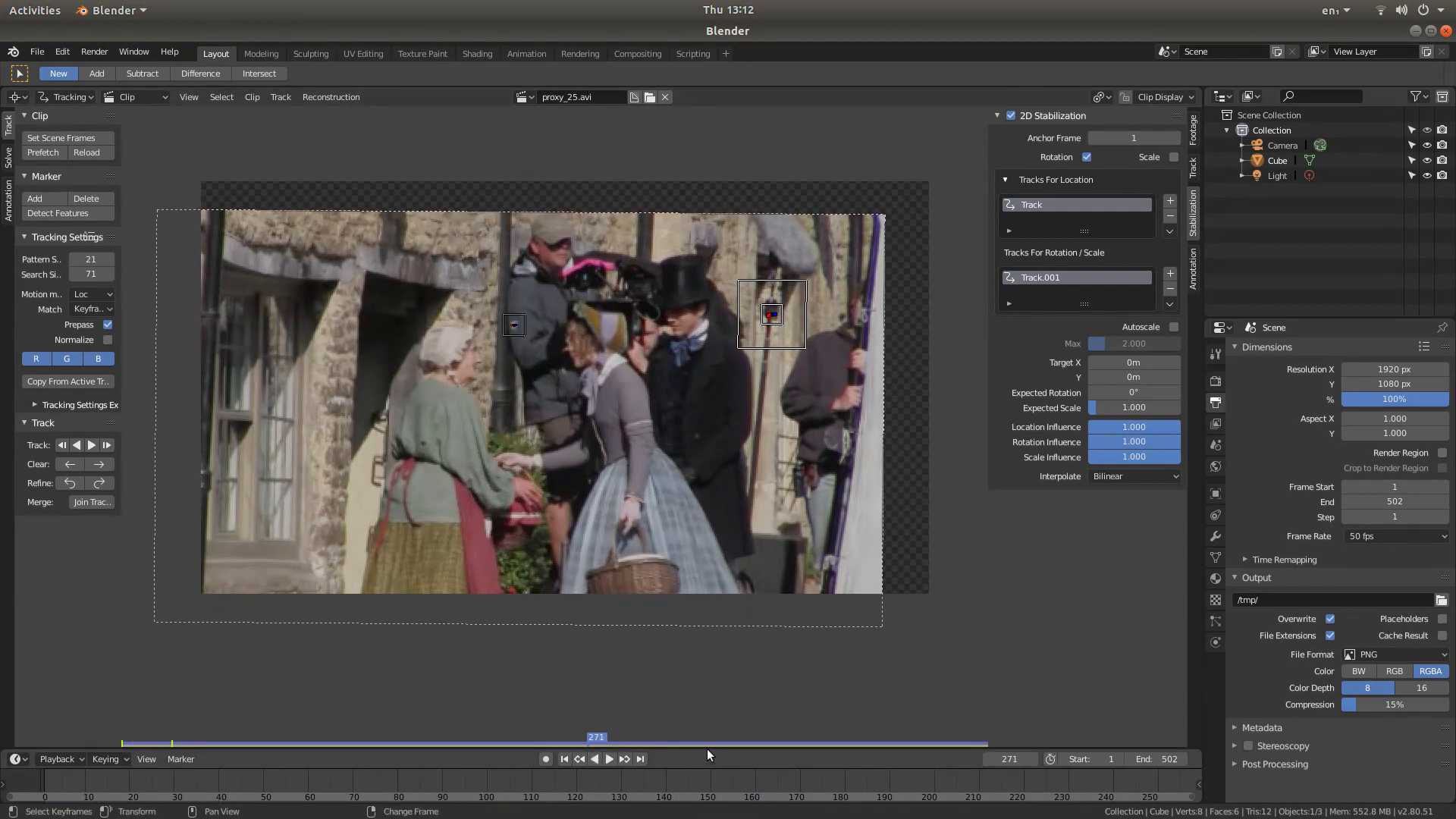
scroll(708, 780, down, 2)
scroll(704, 782, down, 5)
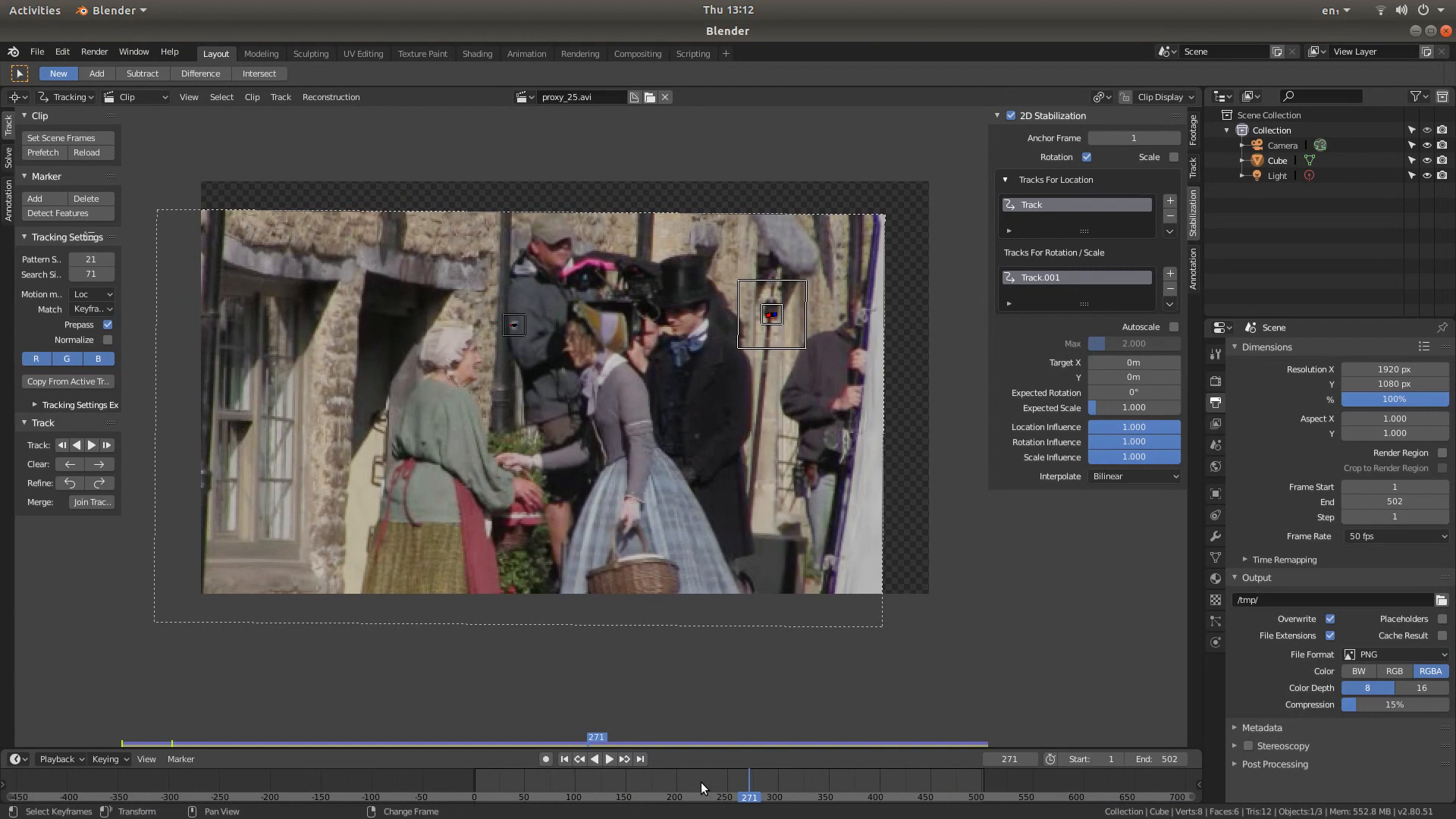
scroll(800, 782, up, 1)
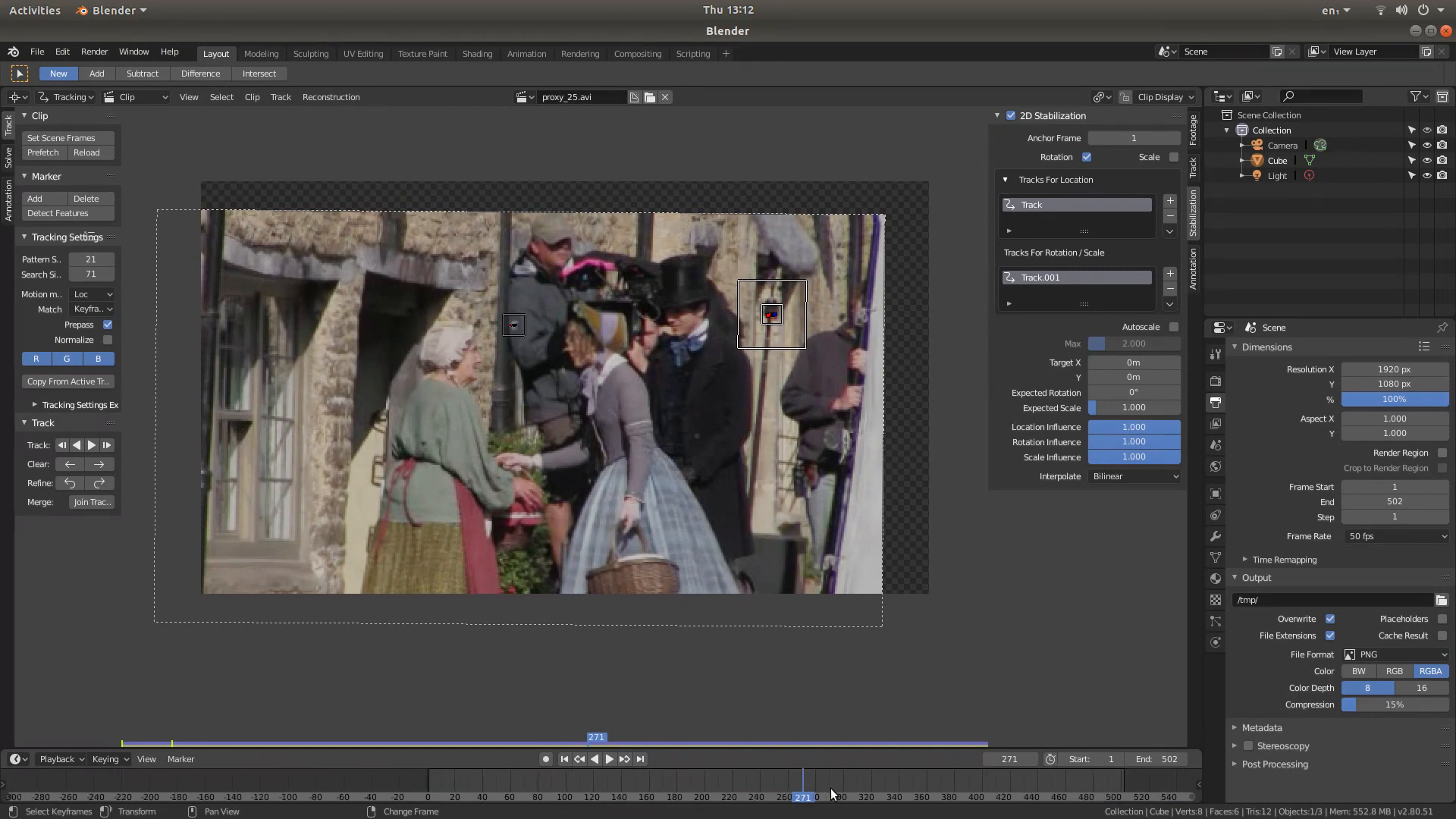
scroll(835, 781, up, 1)
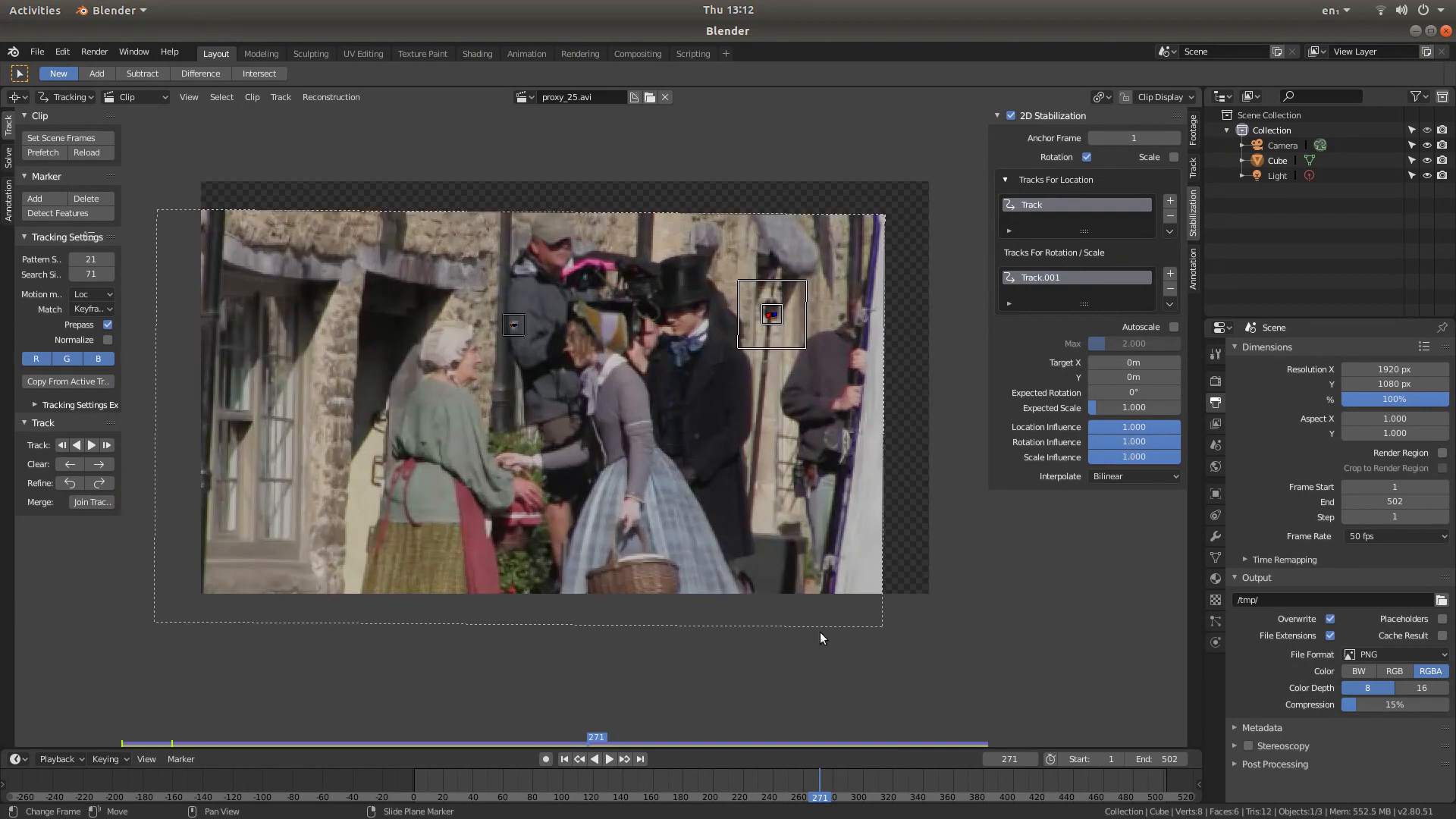
scroll(870, 781, down, 1)
scroll(871, 777, down, 2)
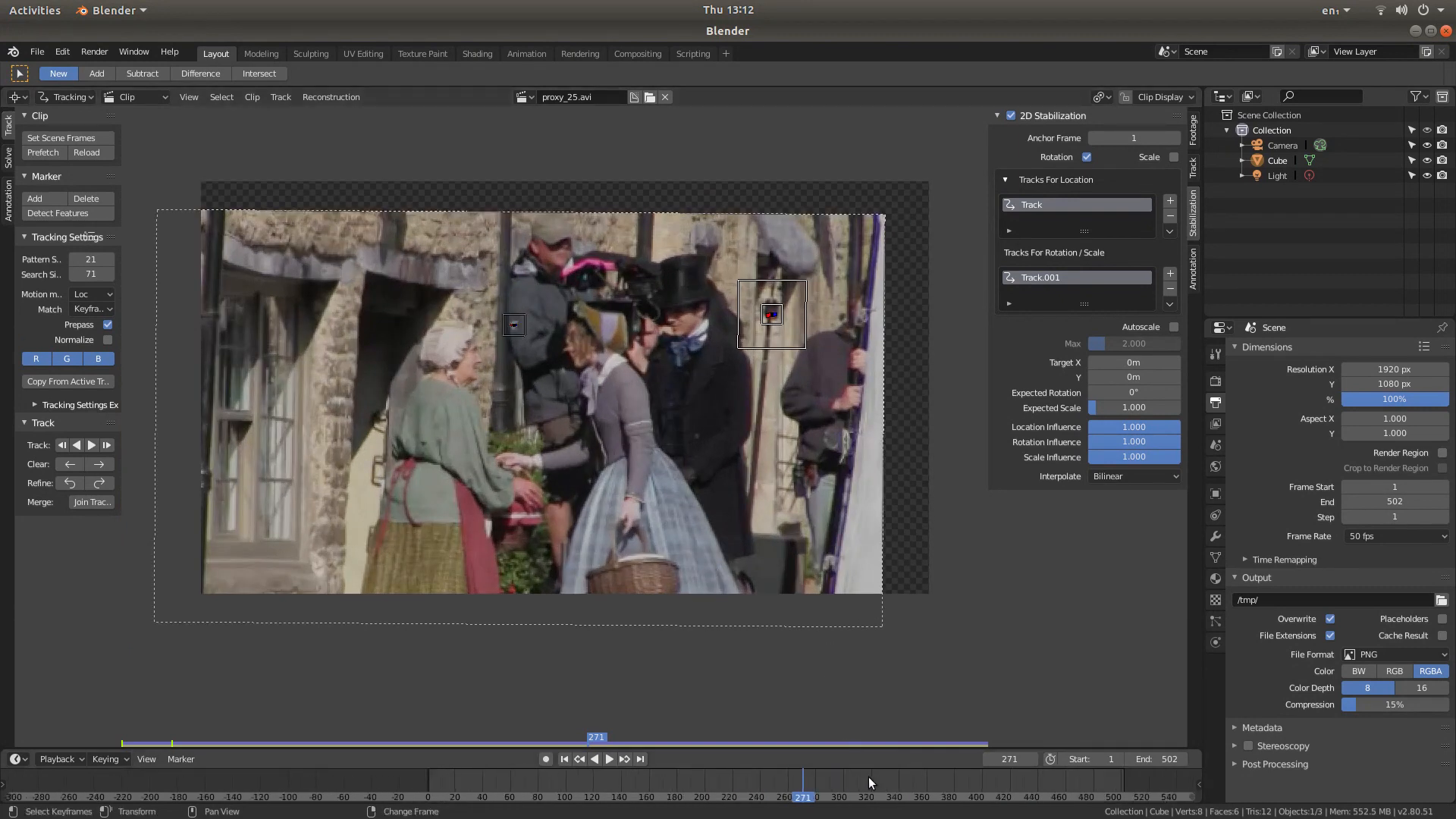
scroll(828, 777, up, 2)
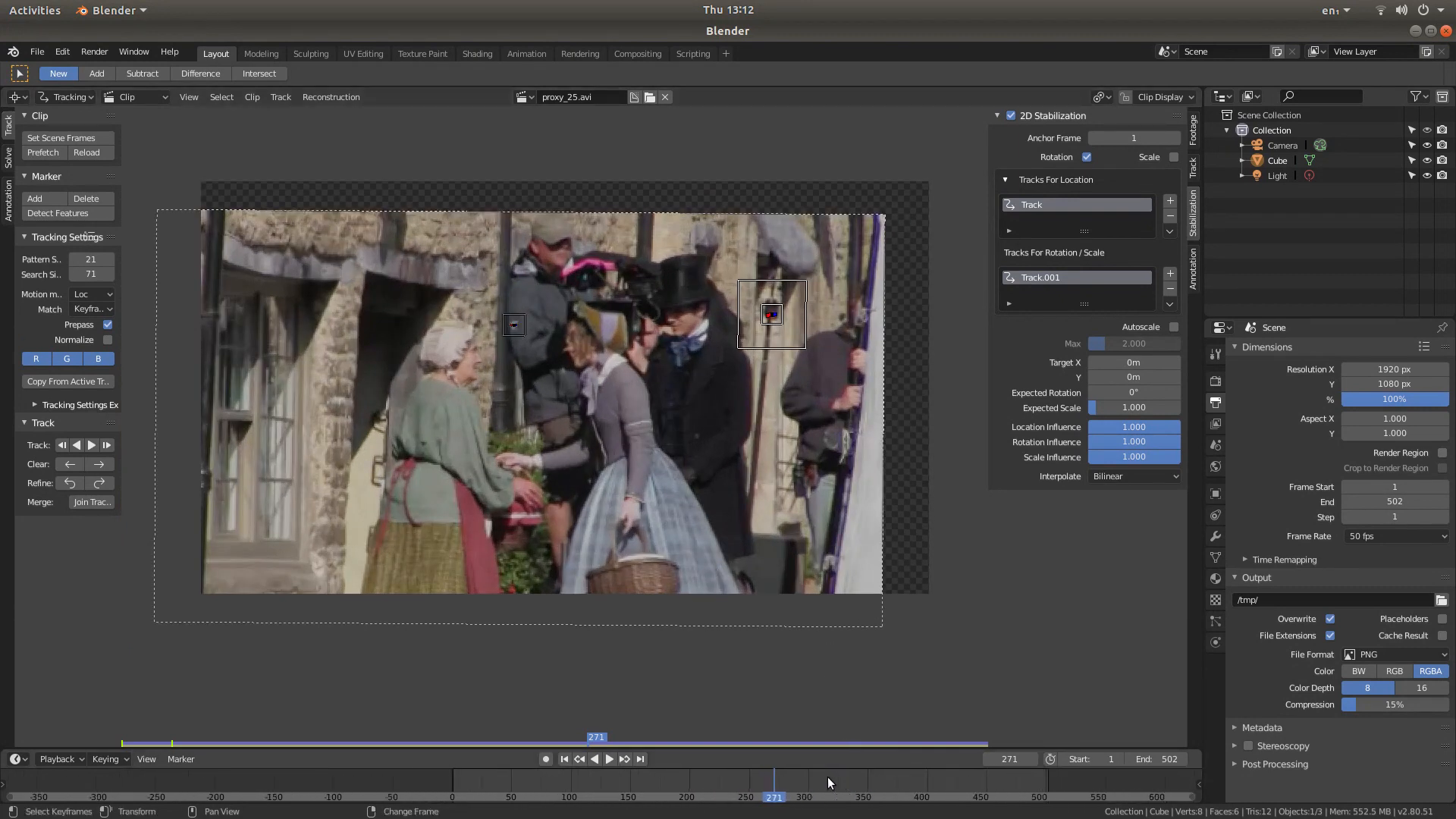
middle_drag(875, 778, 724, 778)
scroll(728, 777, up, 3)
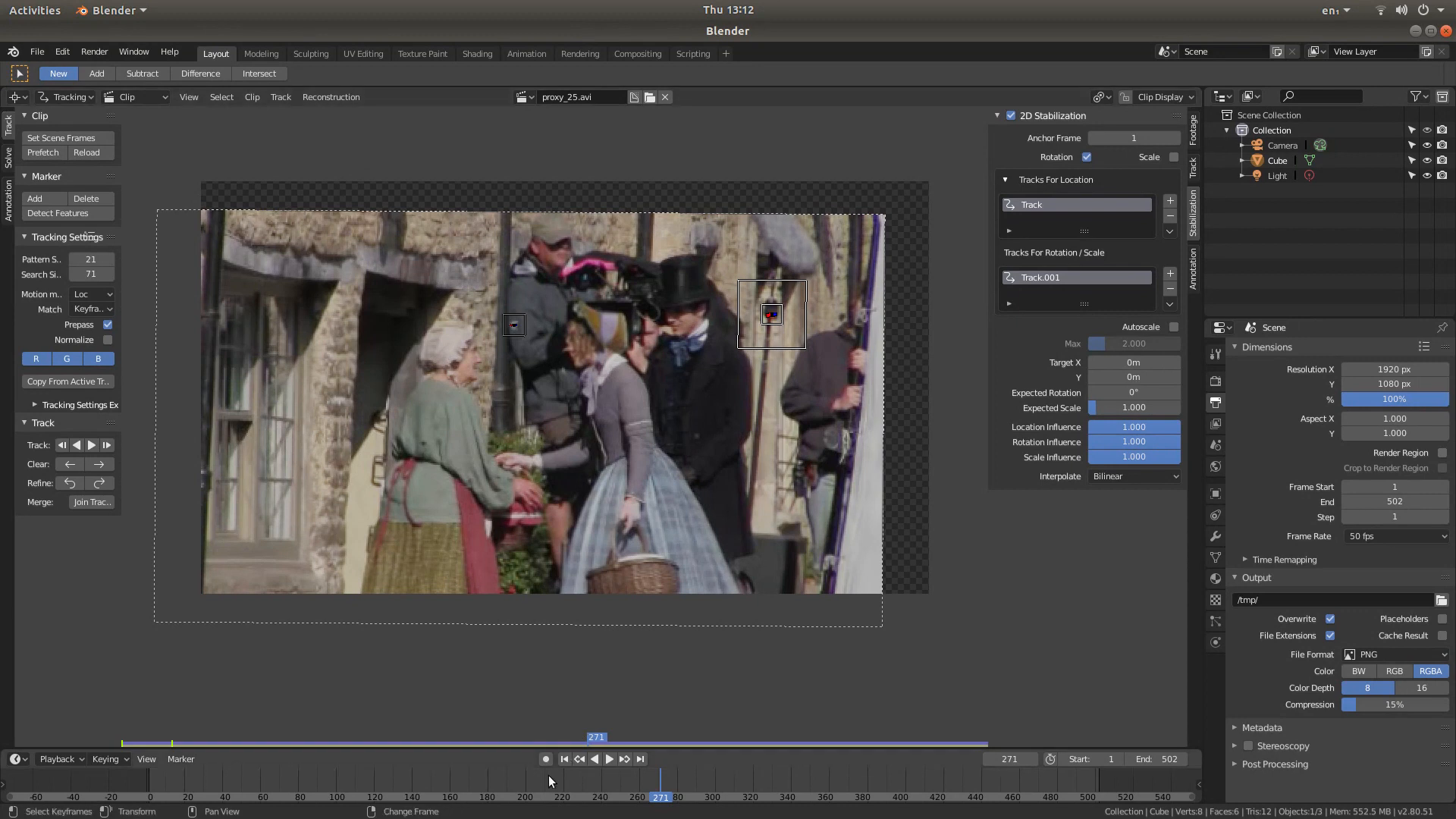
click(568, 757)
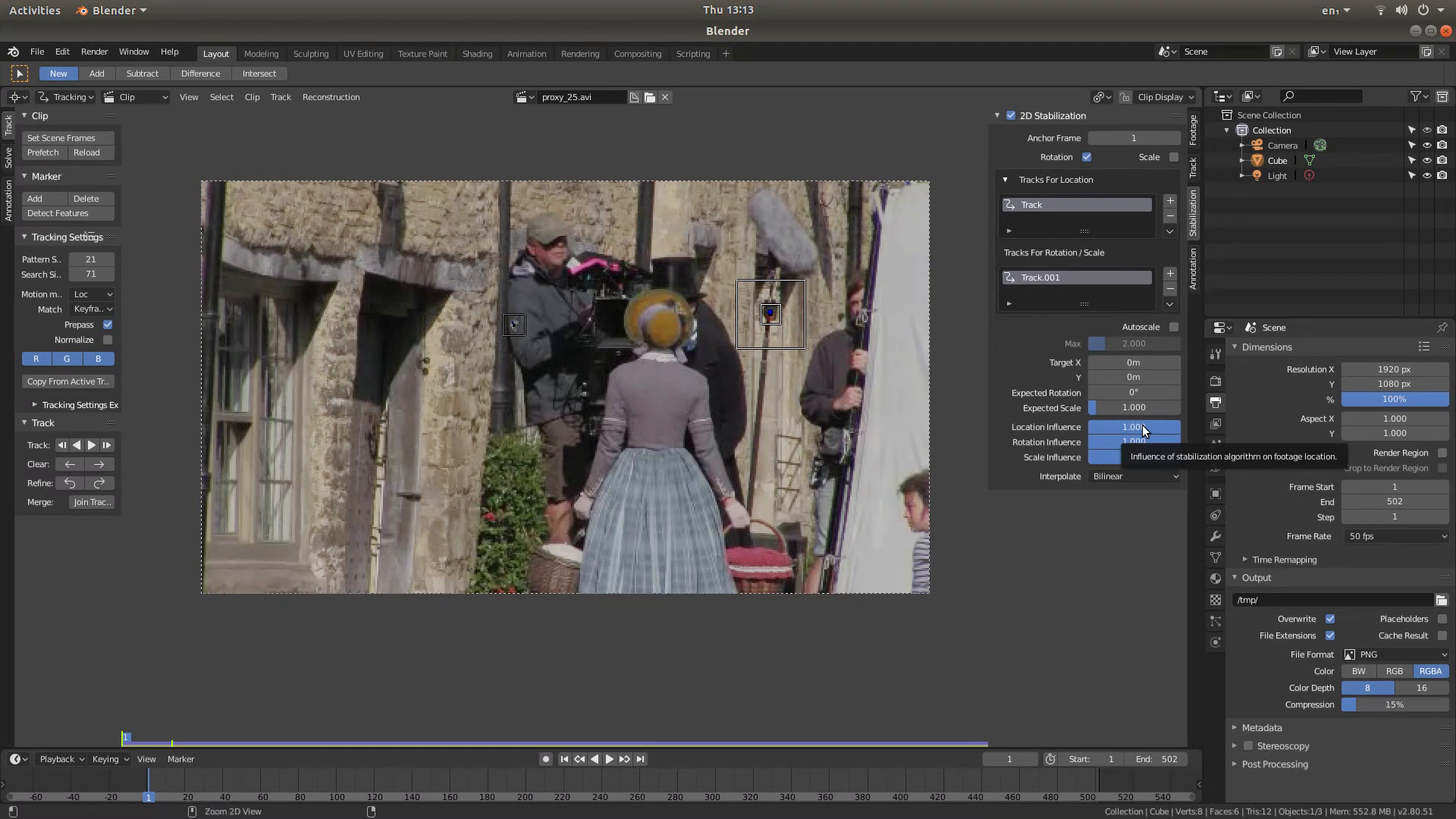
- Set both the Location Influence and the Rotation Influence of the stabilization to 0.300
ctrl+scroll(1142, 424, down, 1)
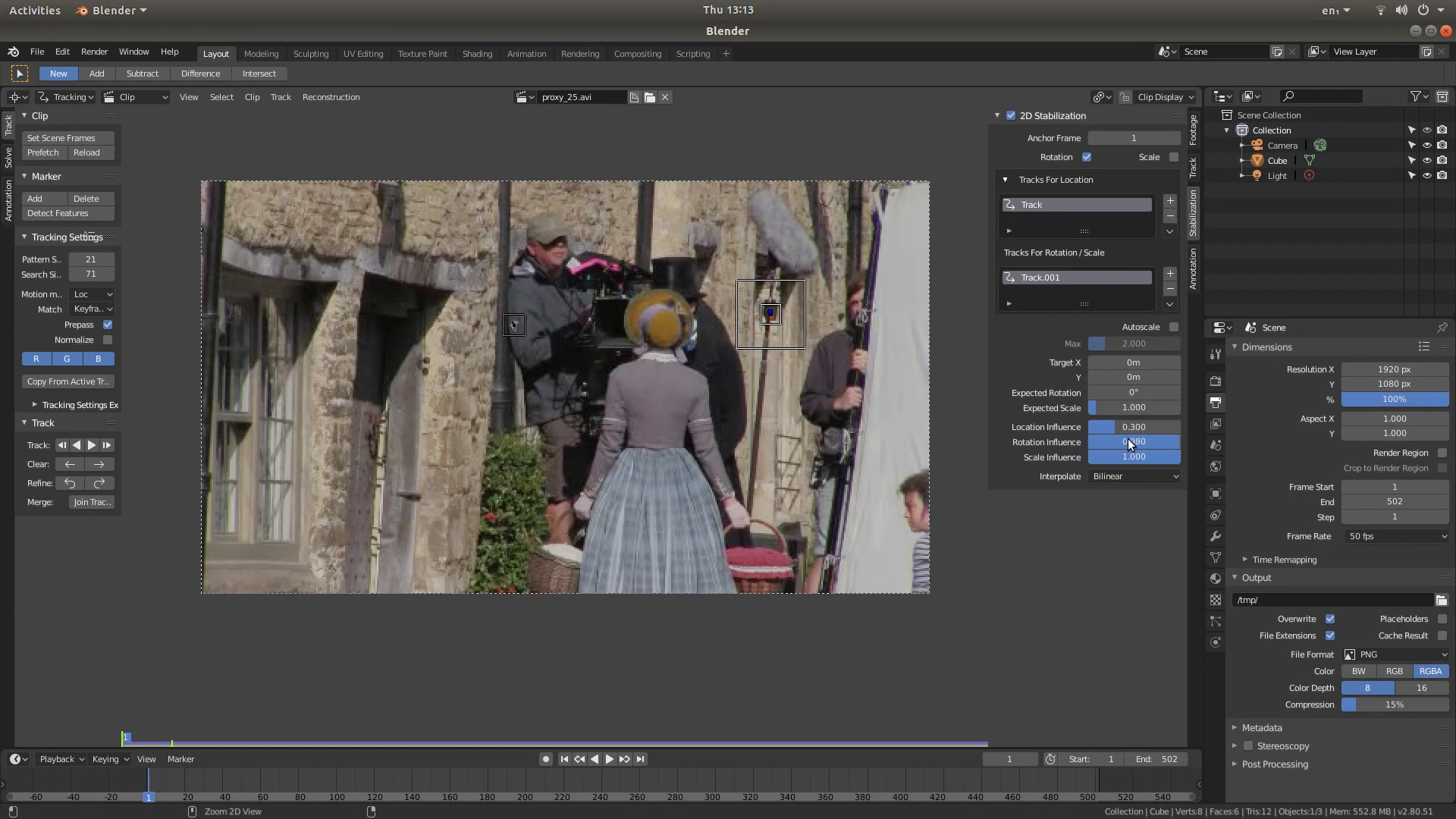
ctrl+scroll(1127, 438, down, 8)
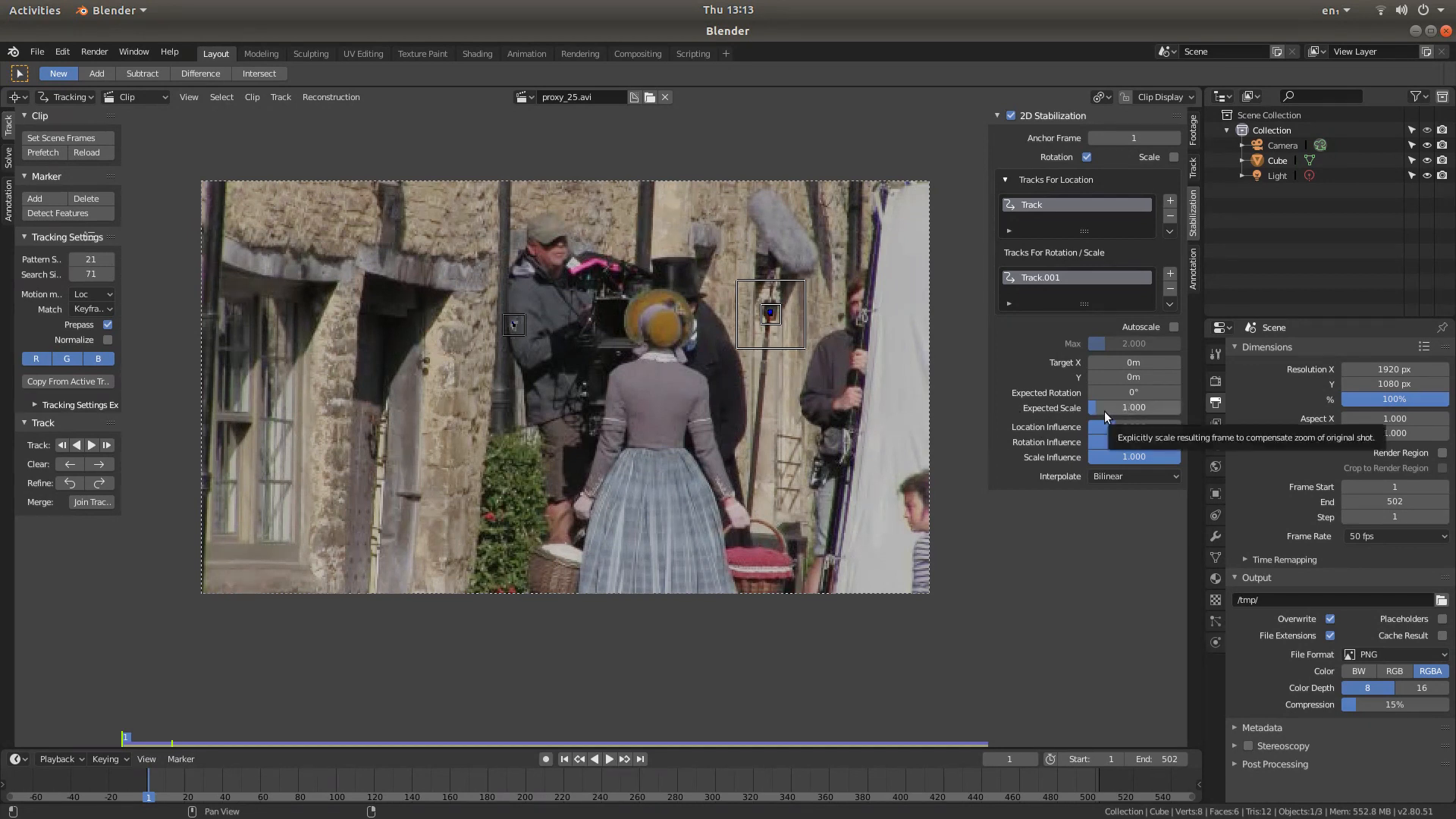
- Try an Expected Scale of 0.940, play the clip to check the frame edges and return to the first frame
ctrl+scroll(1139, 408, down, 3)
ctrl+scroll(1140, 408, down, 2)
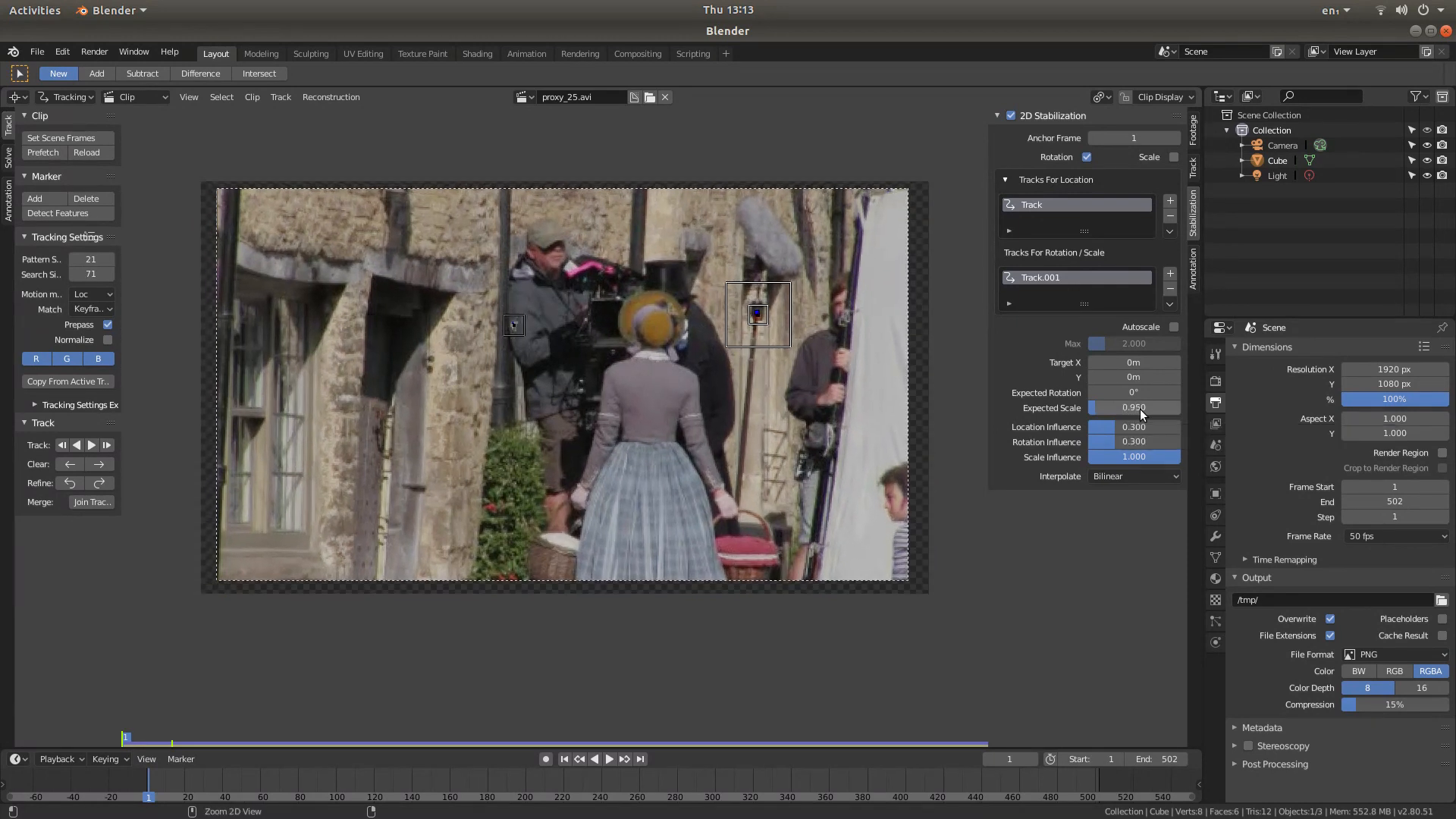
ctrl+scroll(1140, 408, down, 1)
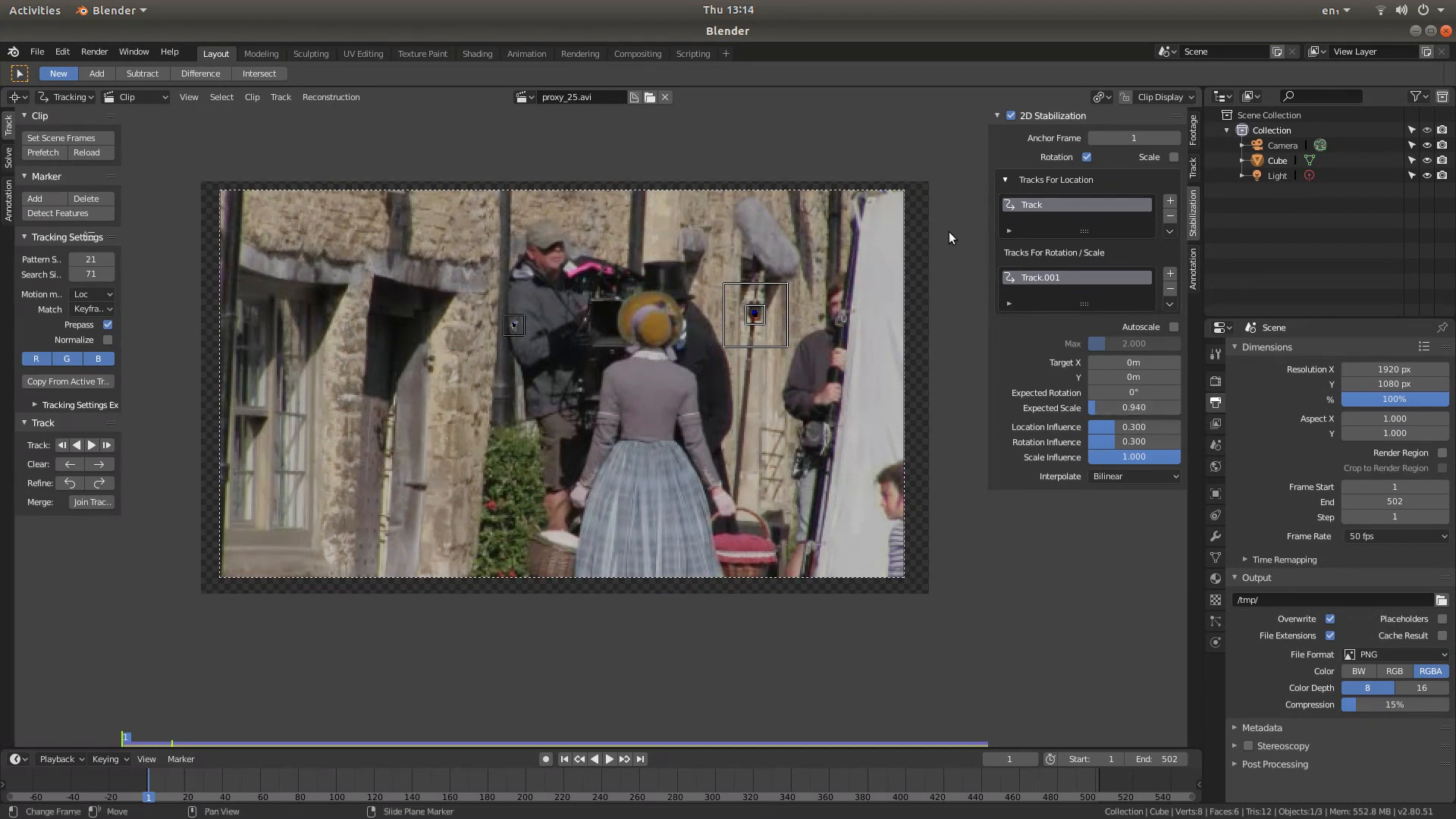
click(610, 758)
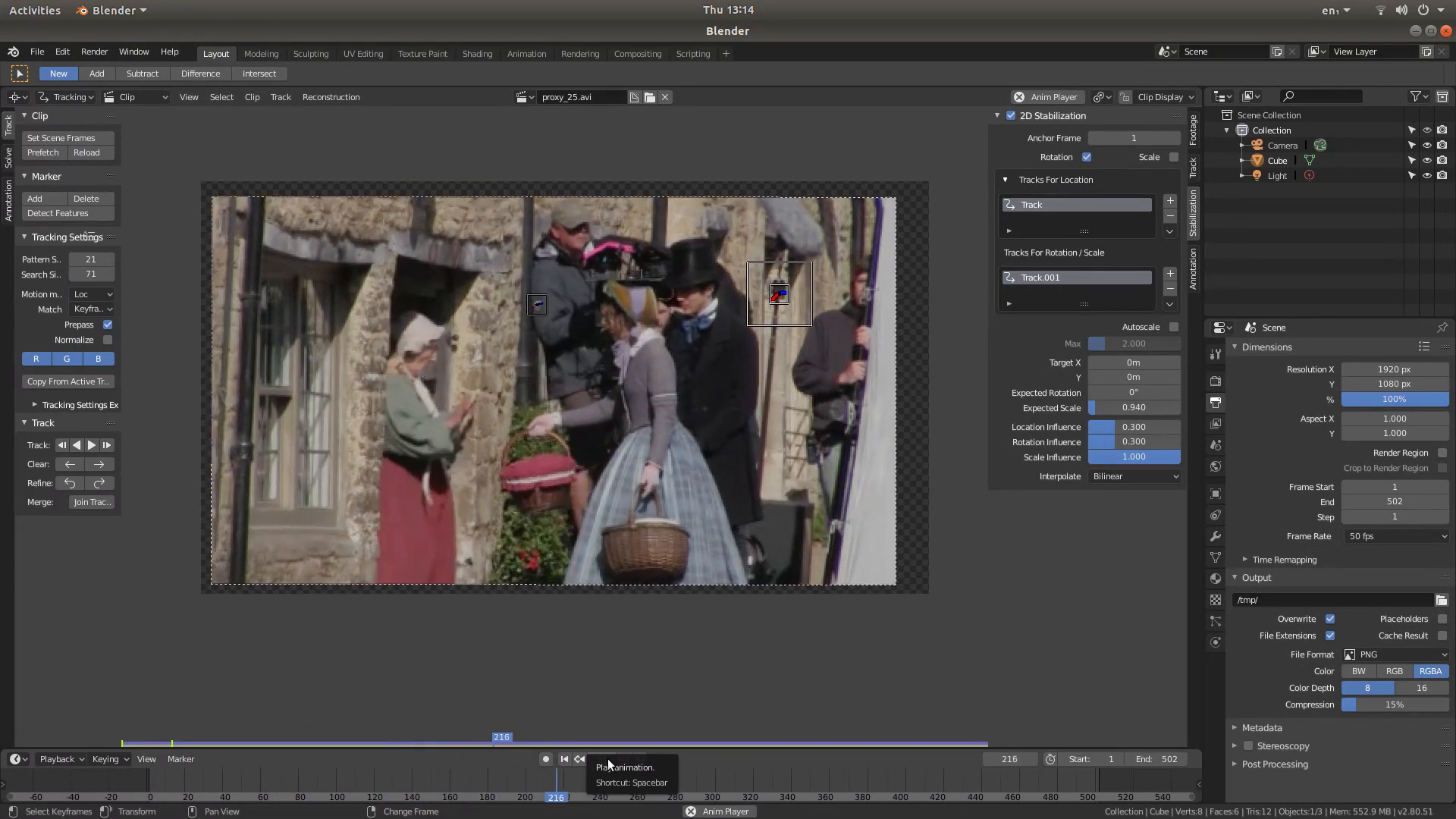
click(610, 758)
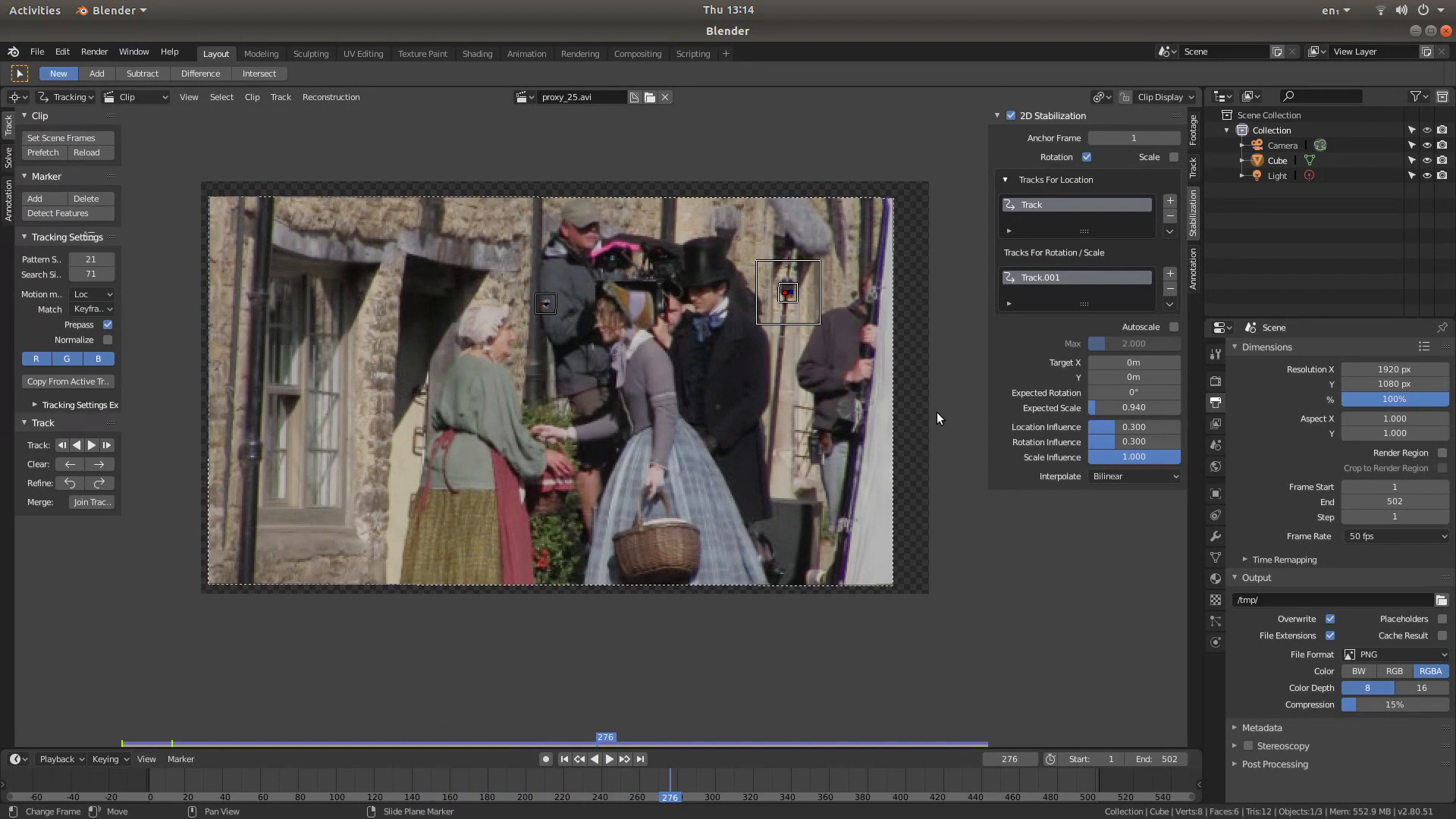
click(564, 759)
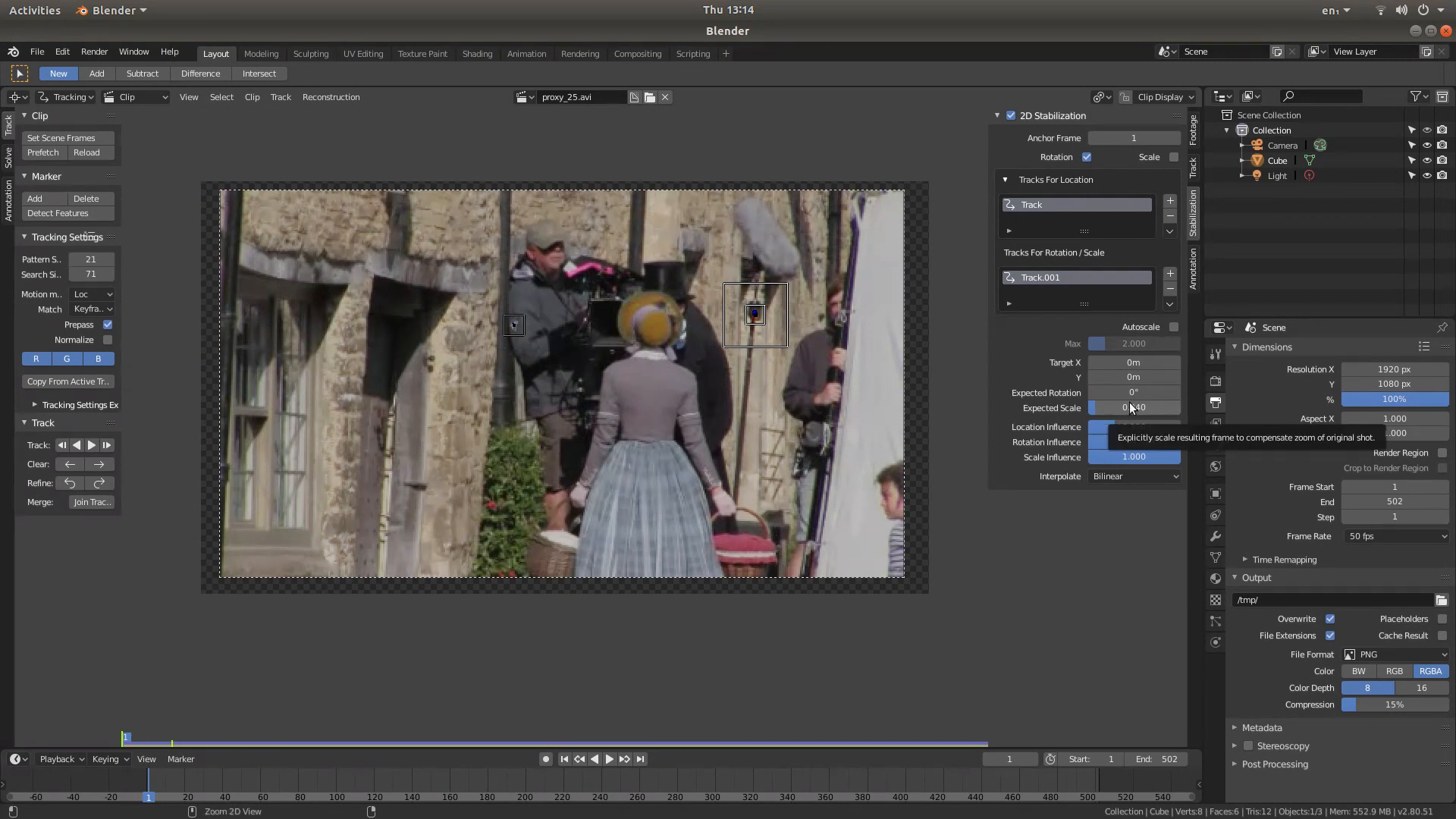
- Set the Expected Scale to 1.040 and play the clip to check that the frame edges stay covered
ctrl+scroll(1130, 408, down, 1)
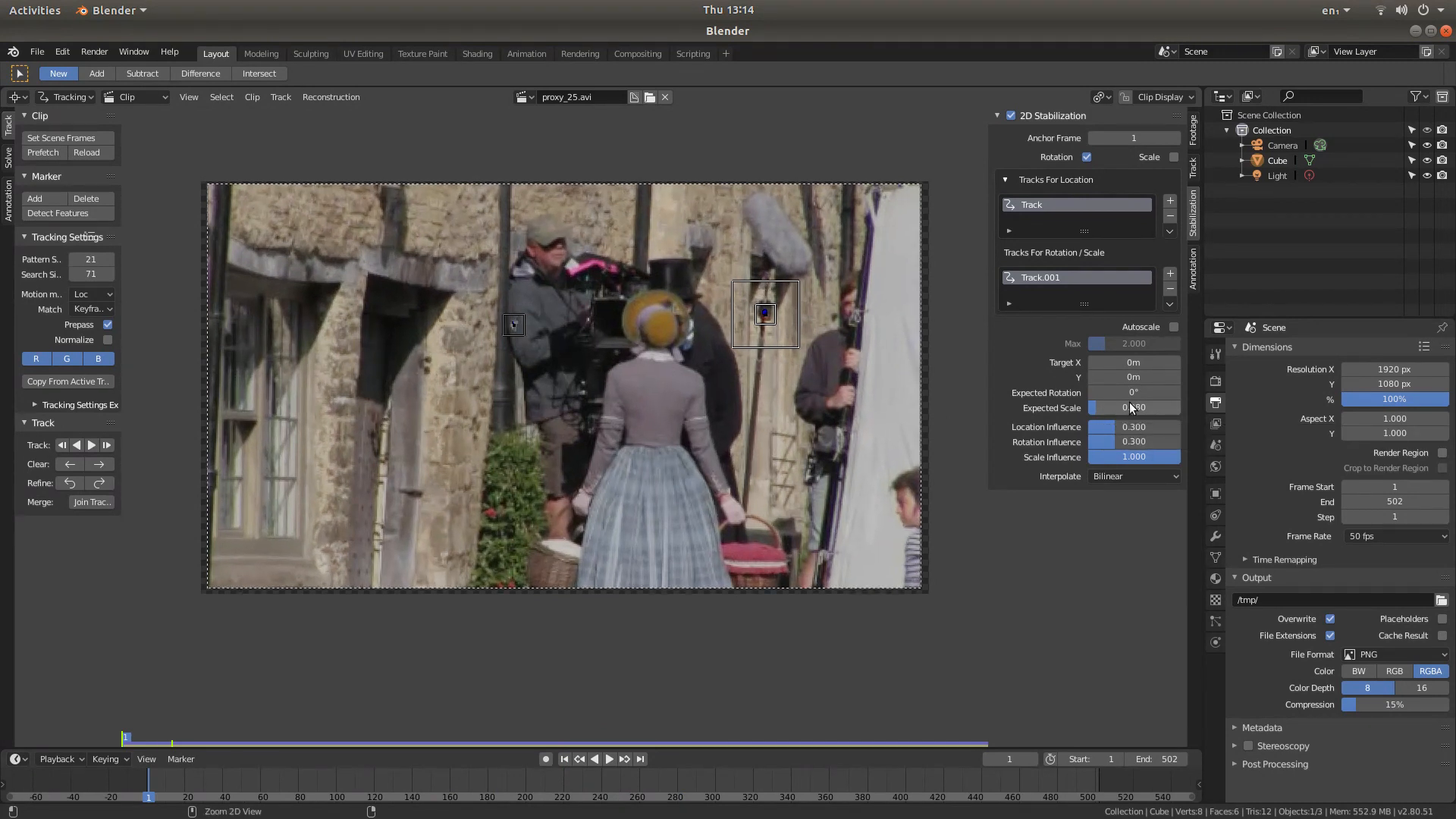
ctrl+scroll(1129, 408, up, 2)
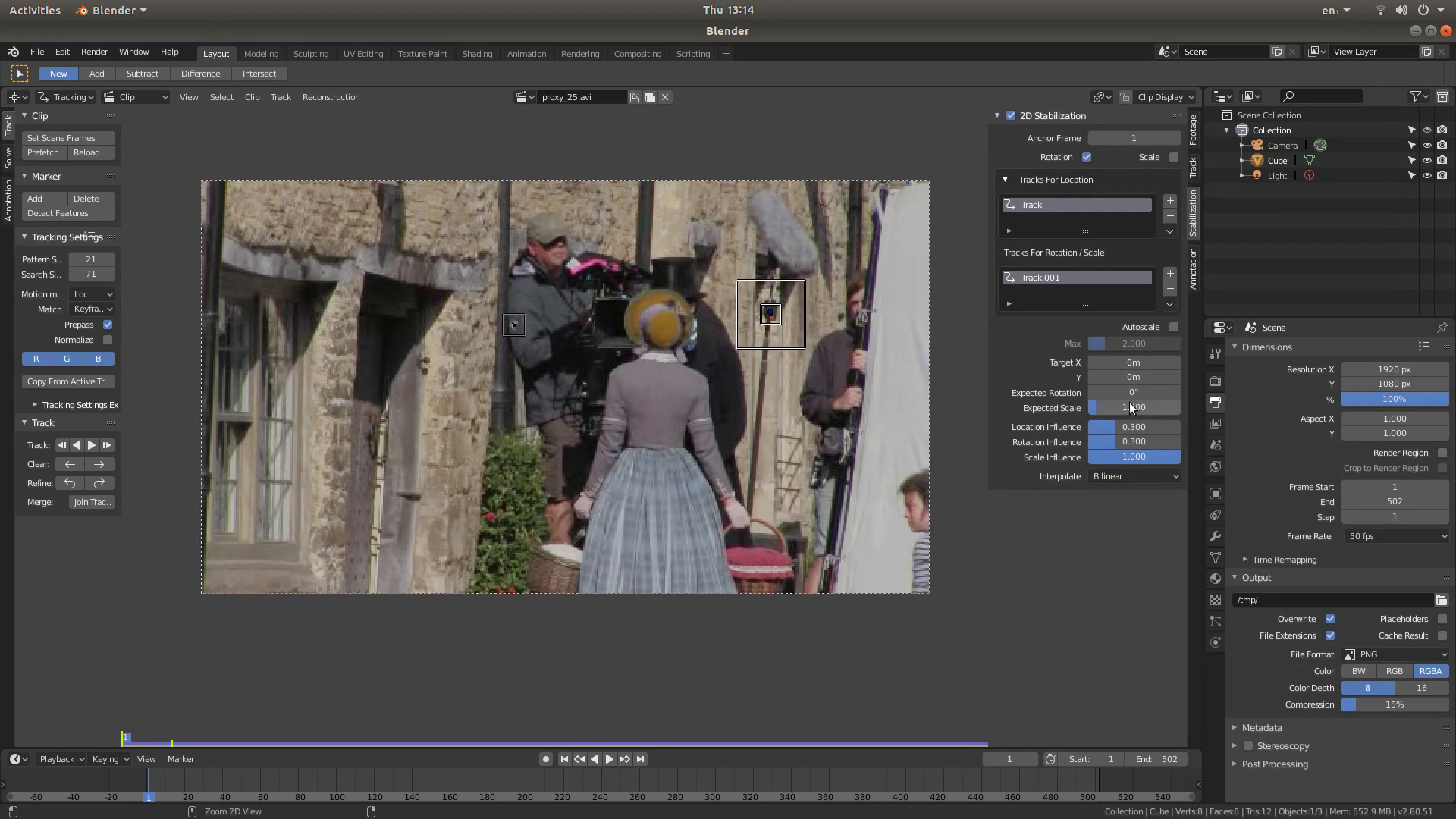
ctrl+scroll(1130, 407, up, 3)
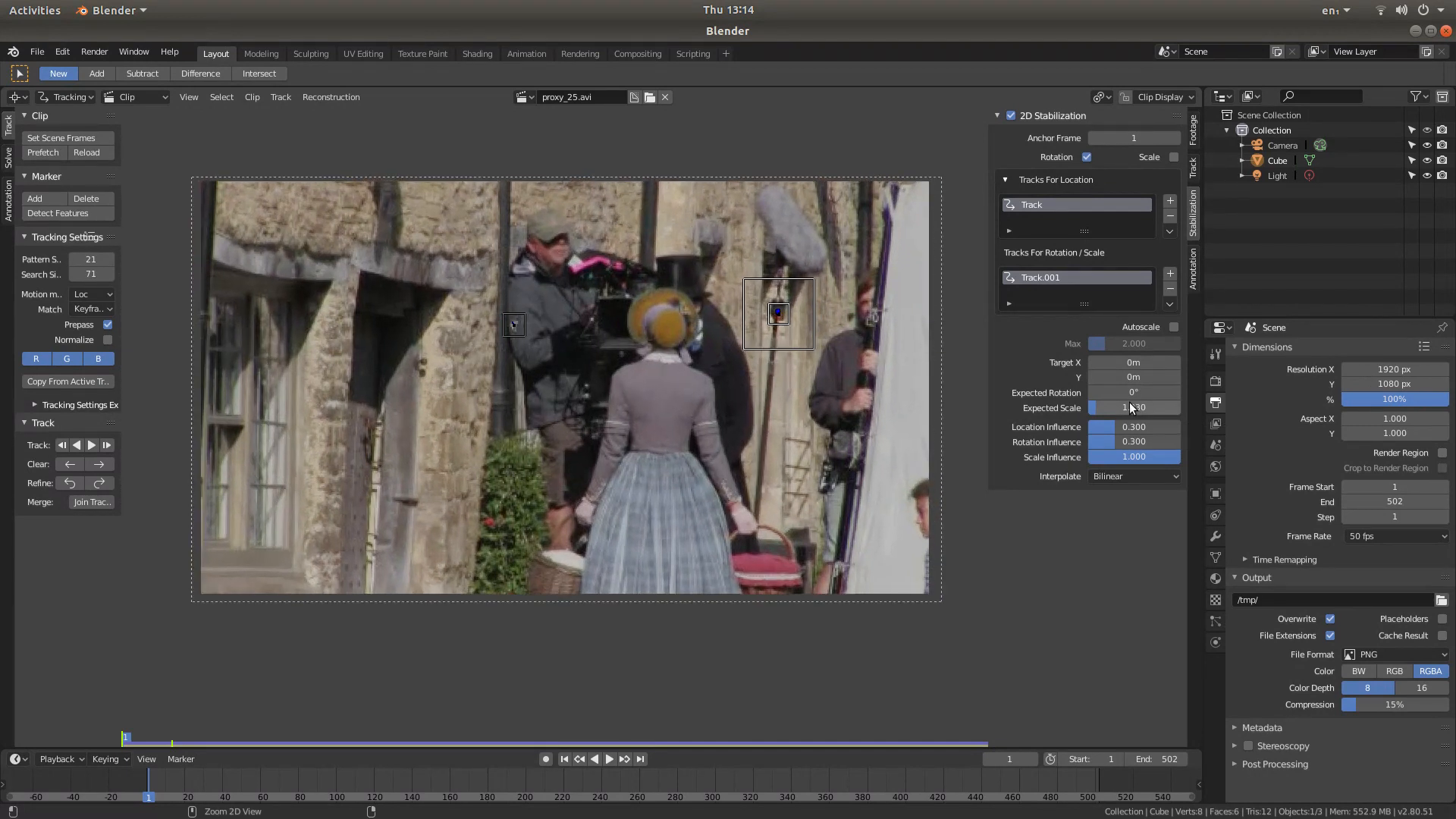
ctrl+scroll(1130, 405, up, 1)
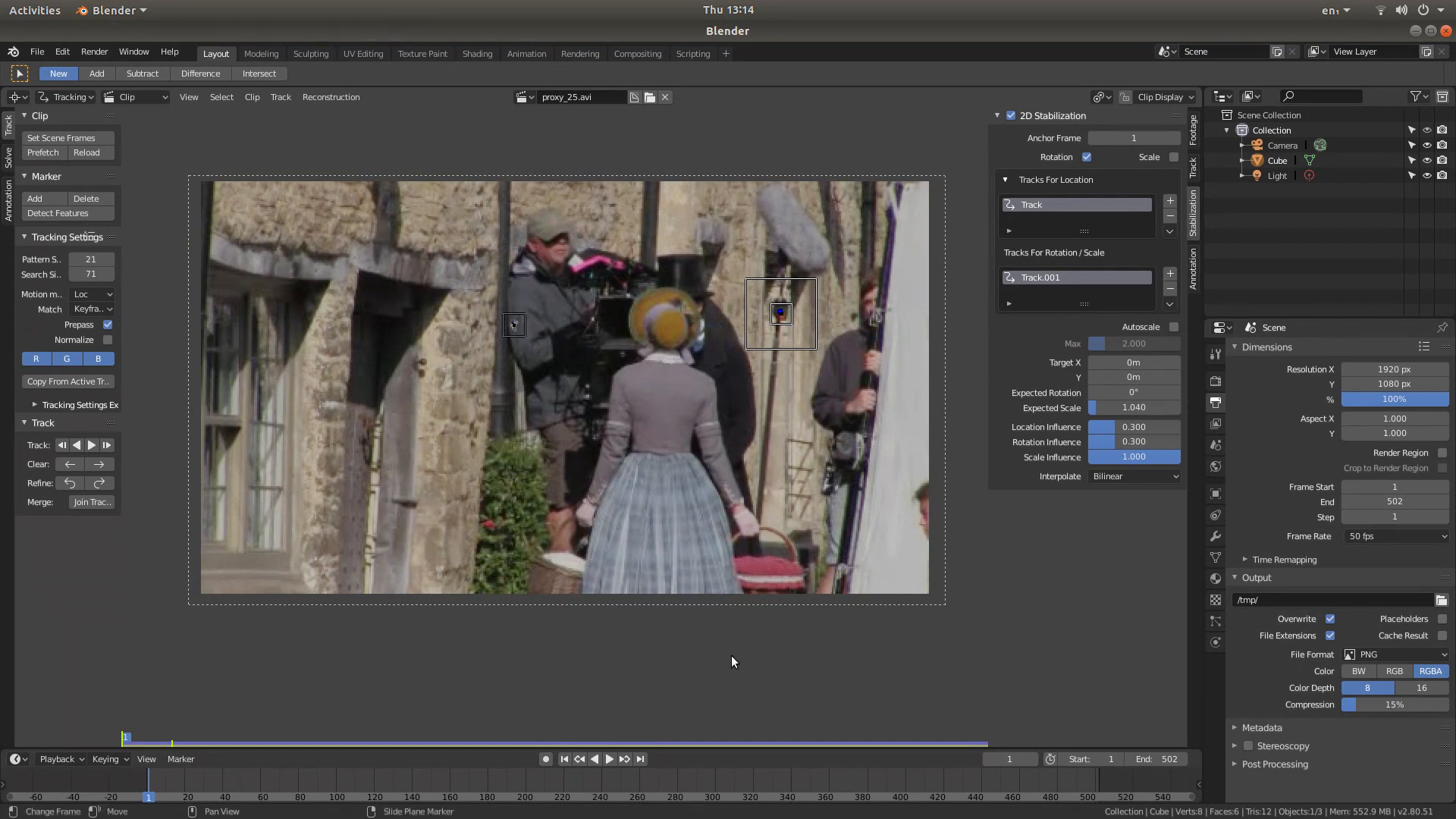
click(612, 758)
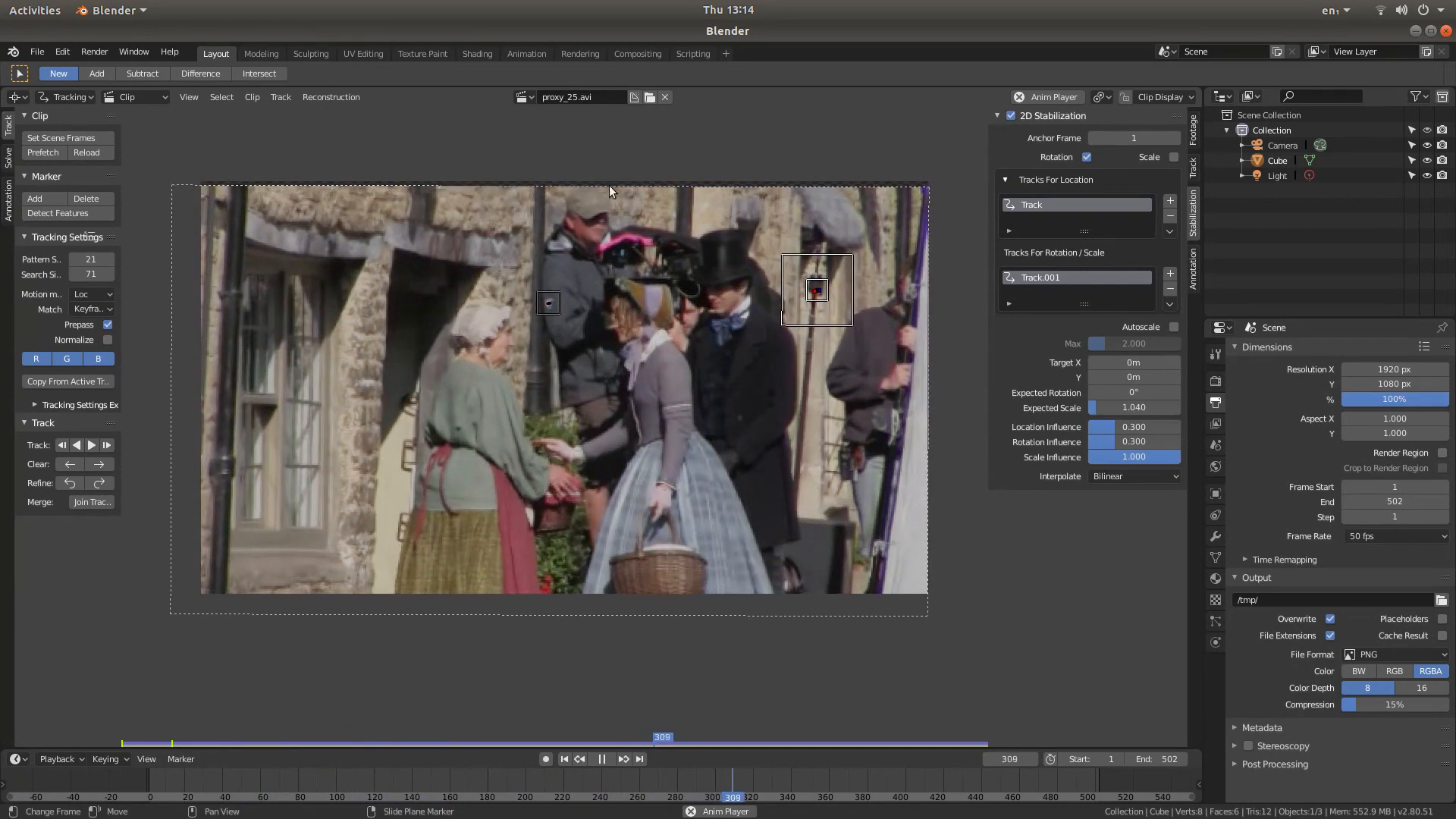
- Stop the playback, return to frame 1 and insert keyframes for the stabilization's Target X and Y at 0 m
click(603, 758)
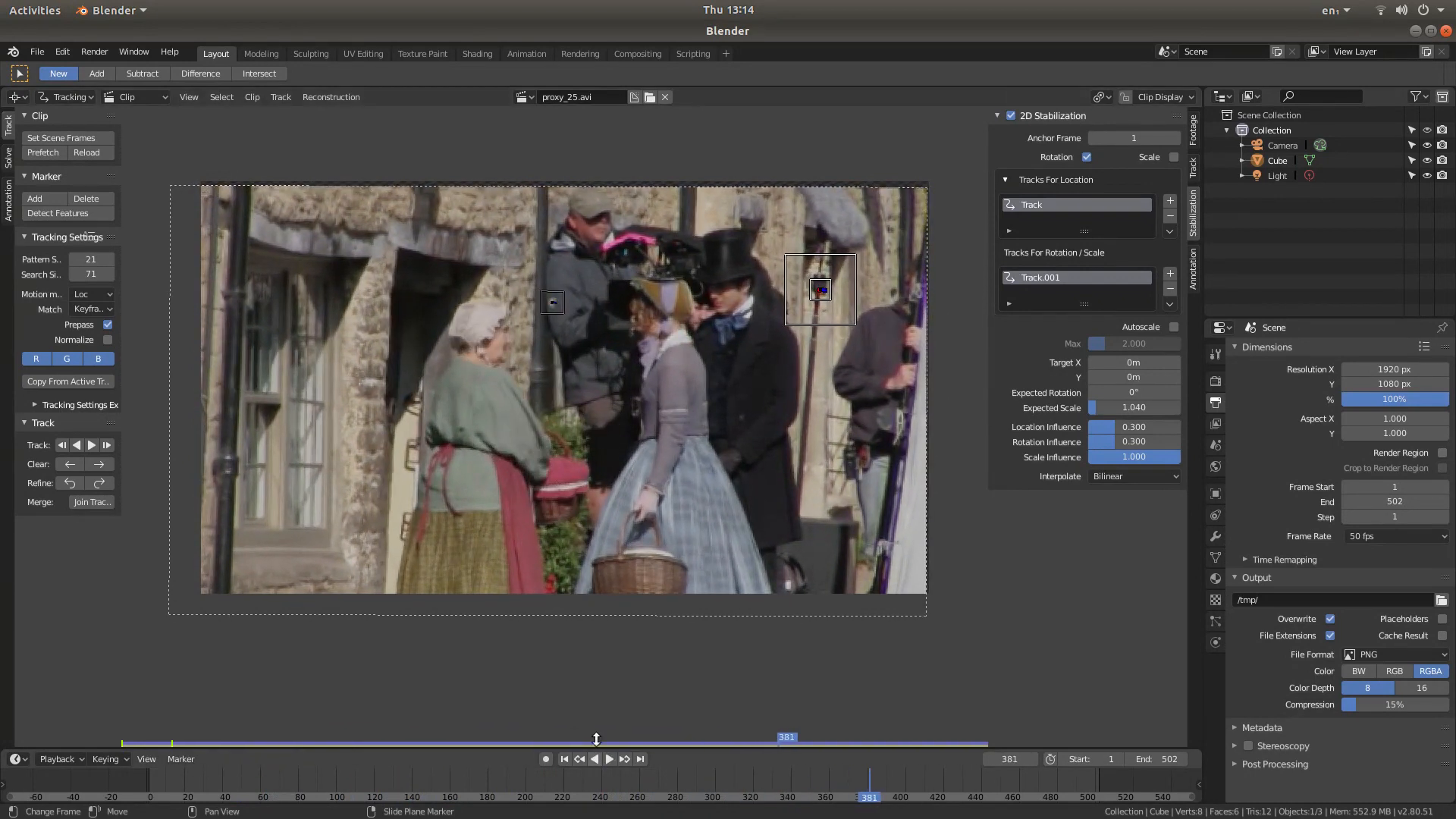
click(565, 759)
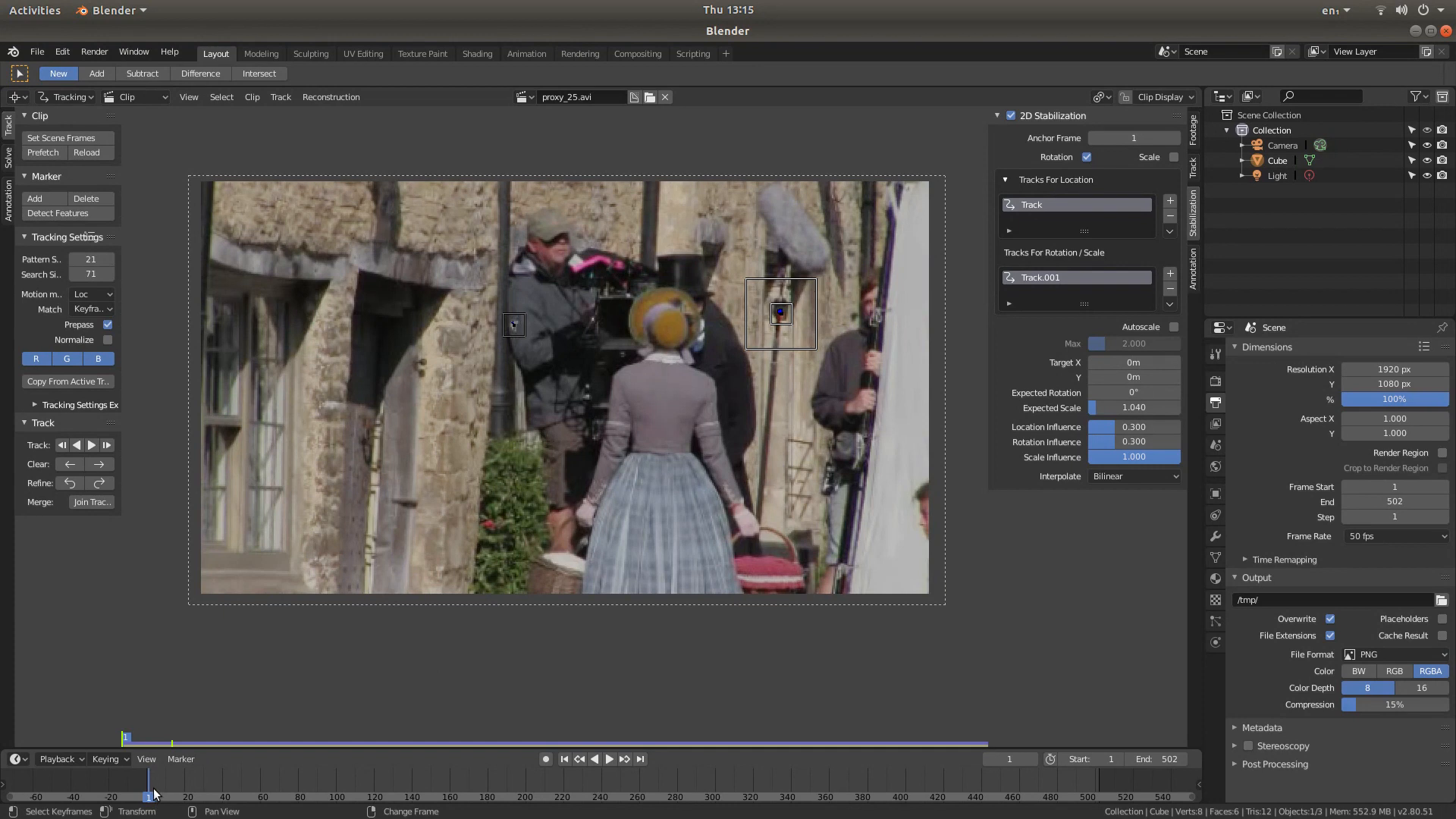
right_click(1129, 366)
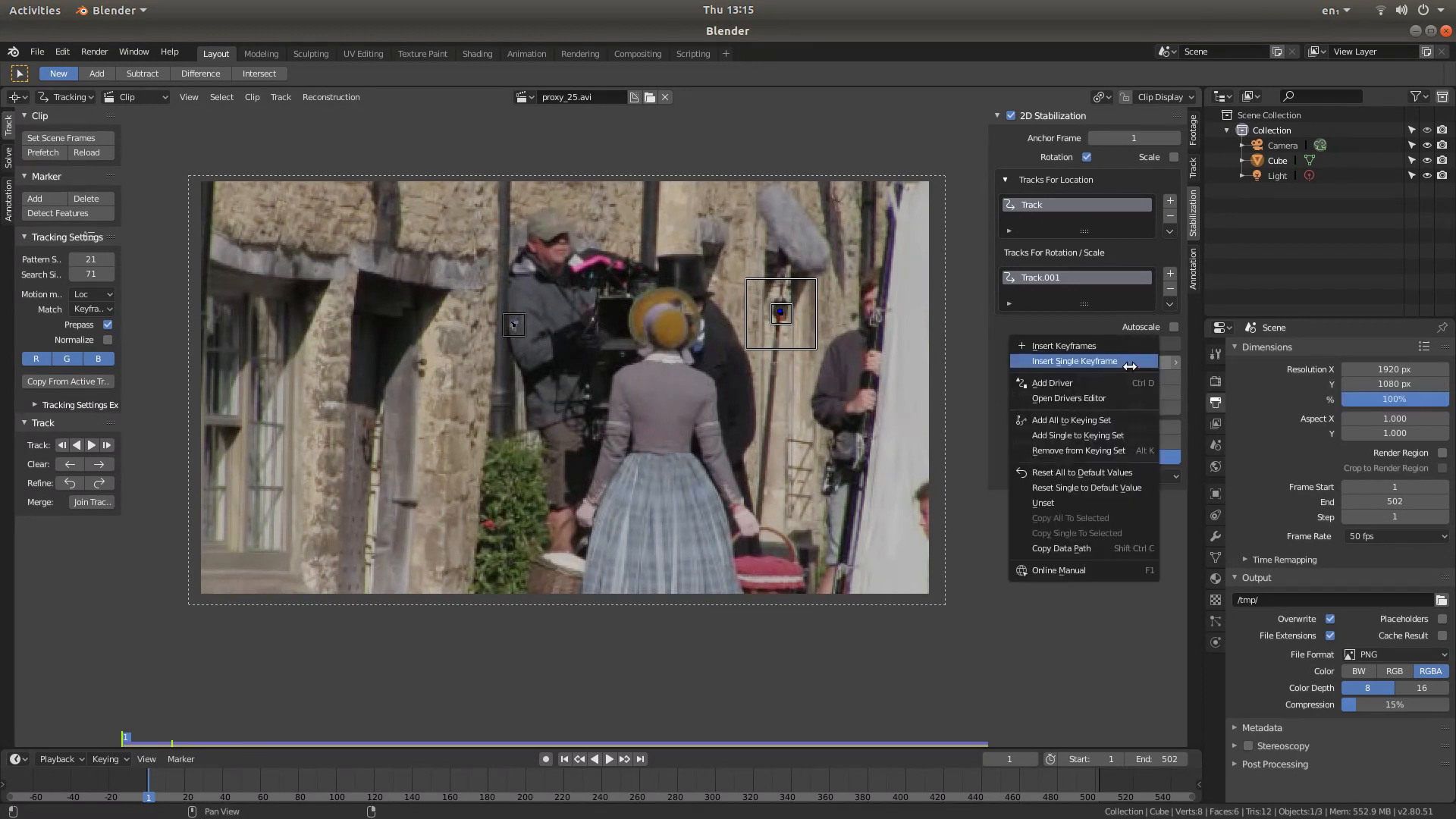
click(1068, 345)
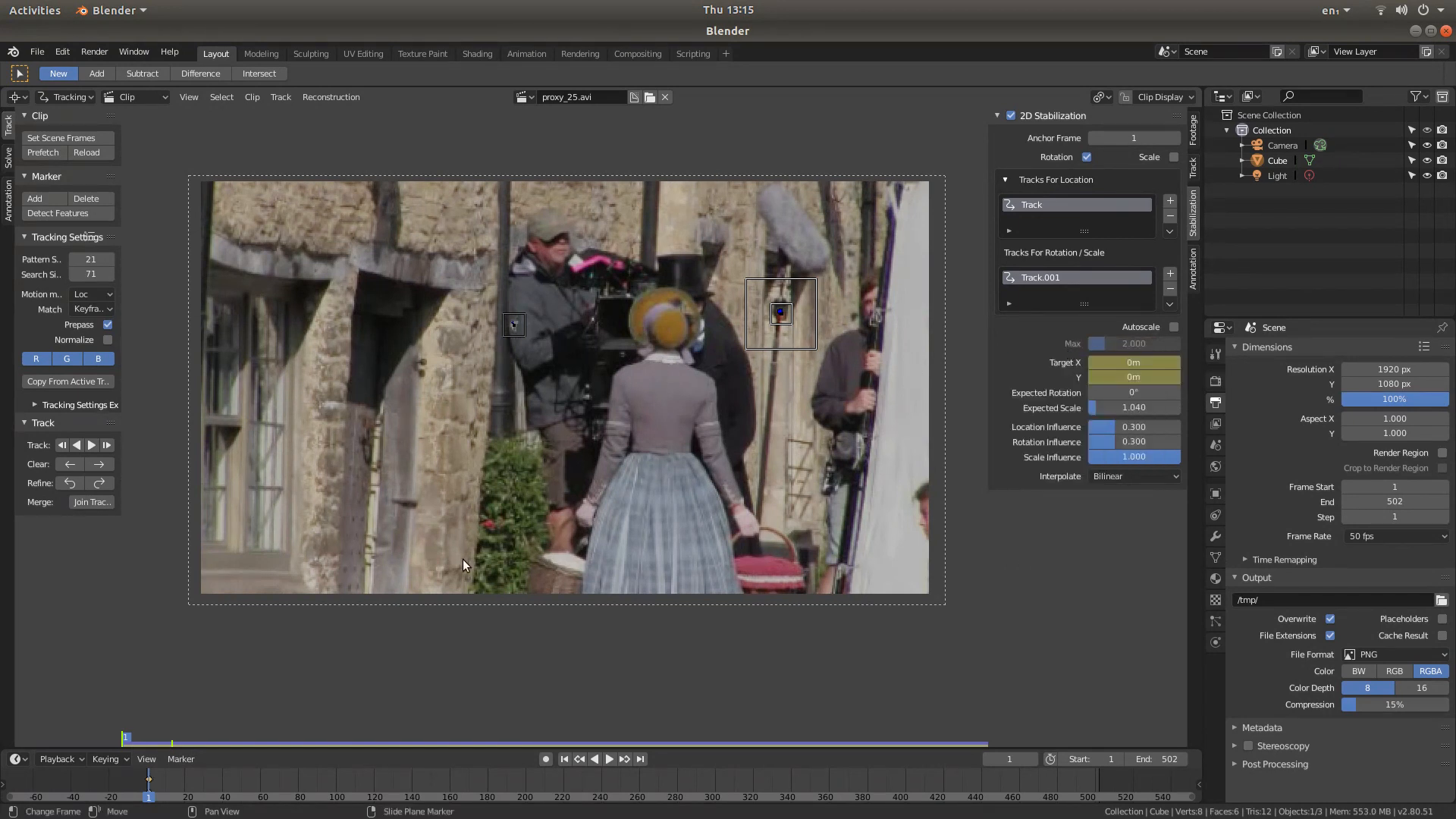
- Move to frame 155, set Target Y to 0.02 m with Target X at 0 m, and insert keyframes for both
key(space)
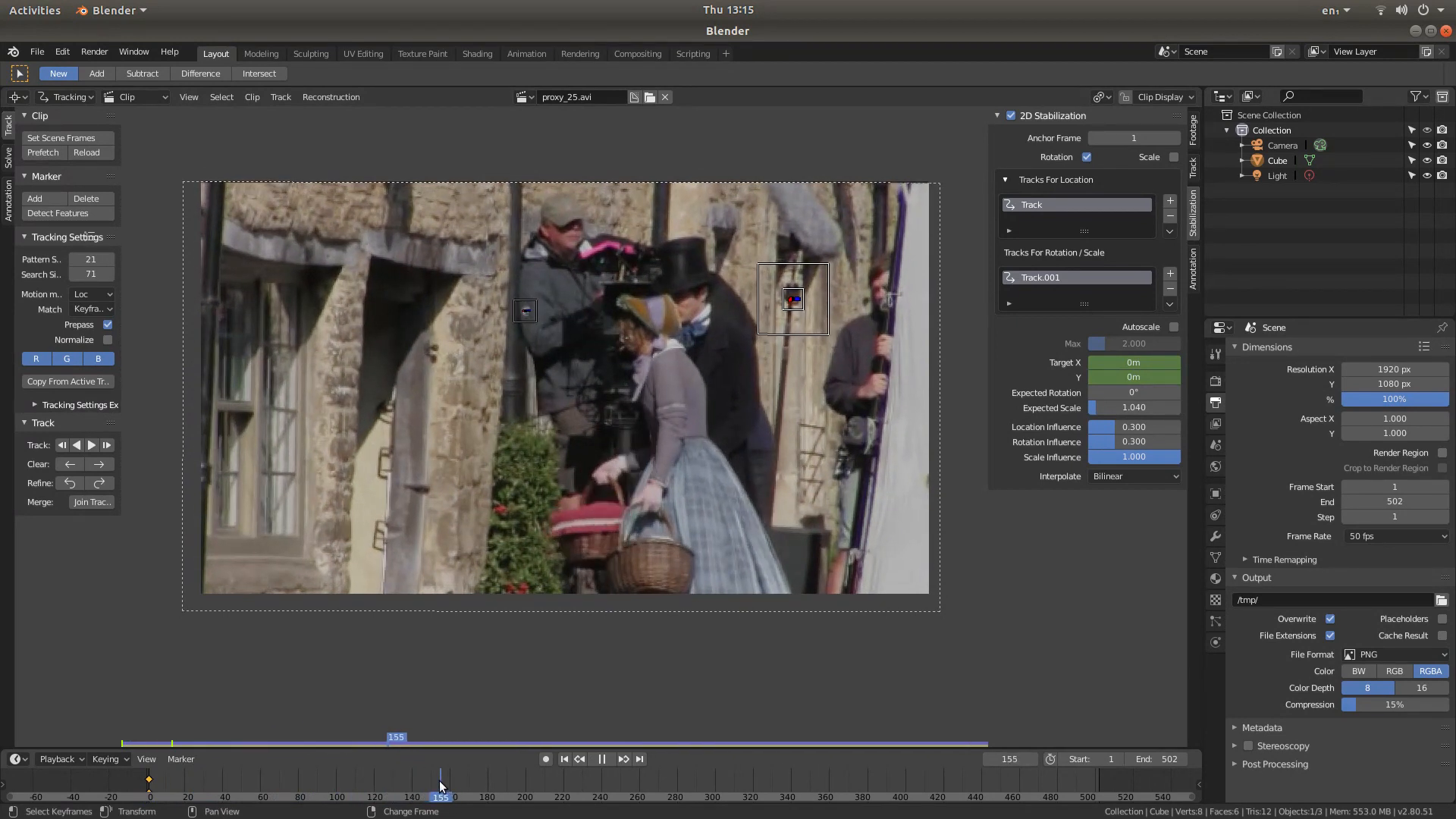
key(space)
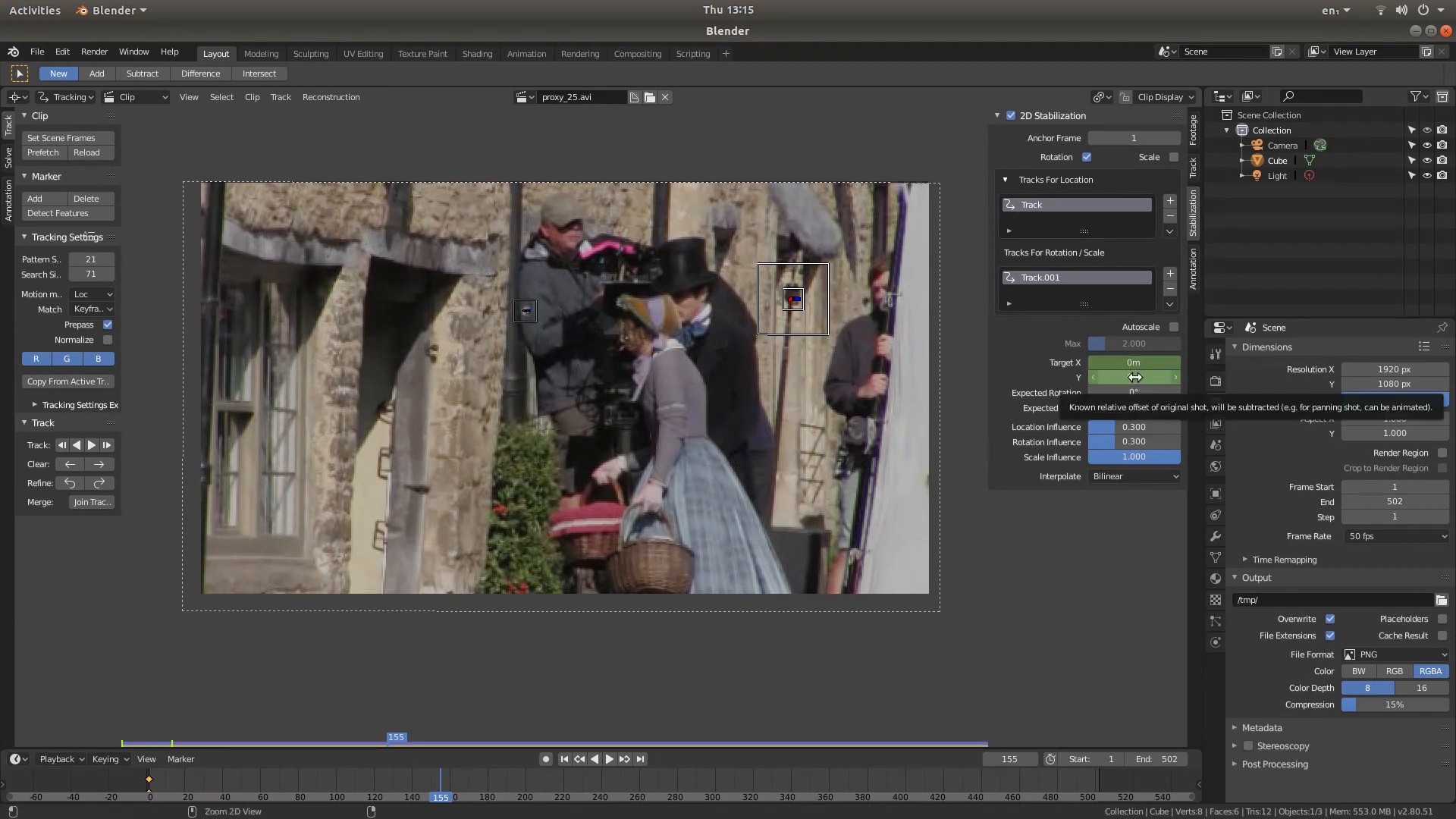
drag(1134, 377, 1134, 377)
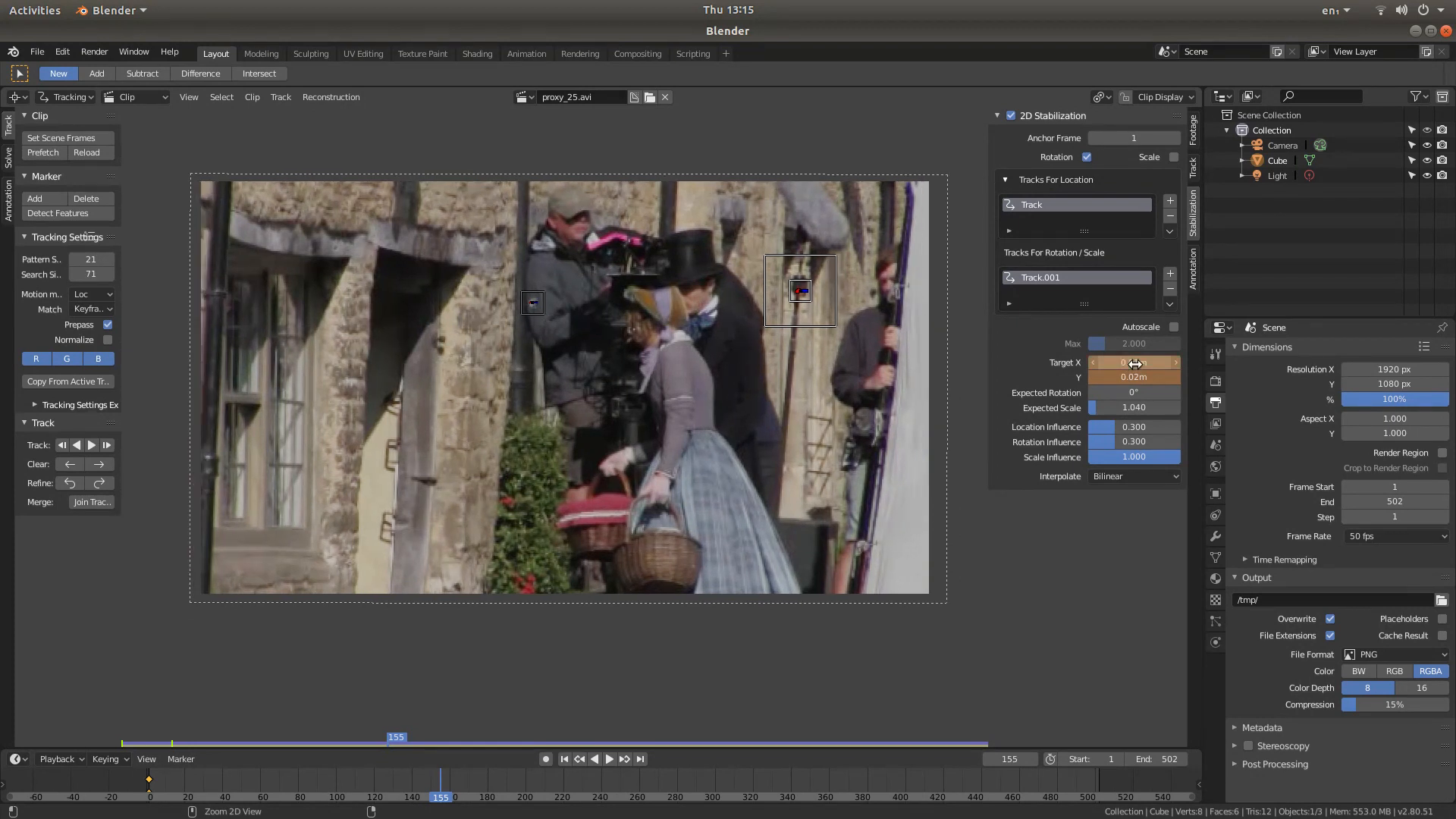
drag(1134, 364, 1092, 364)
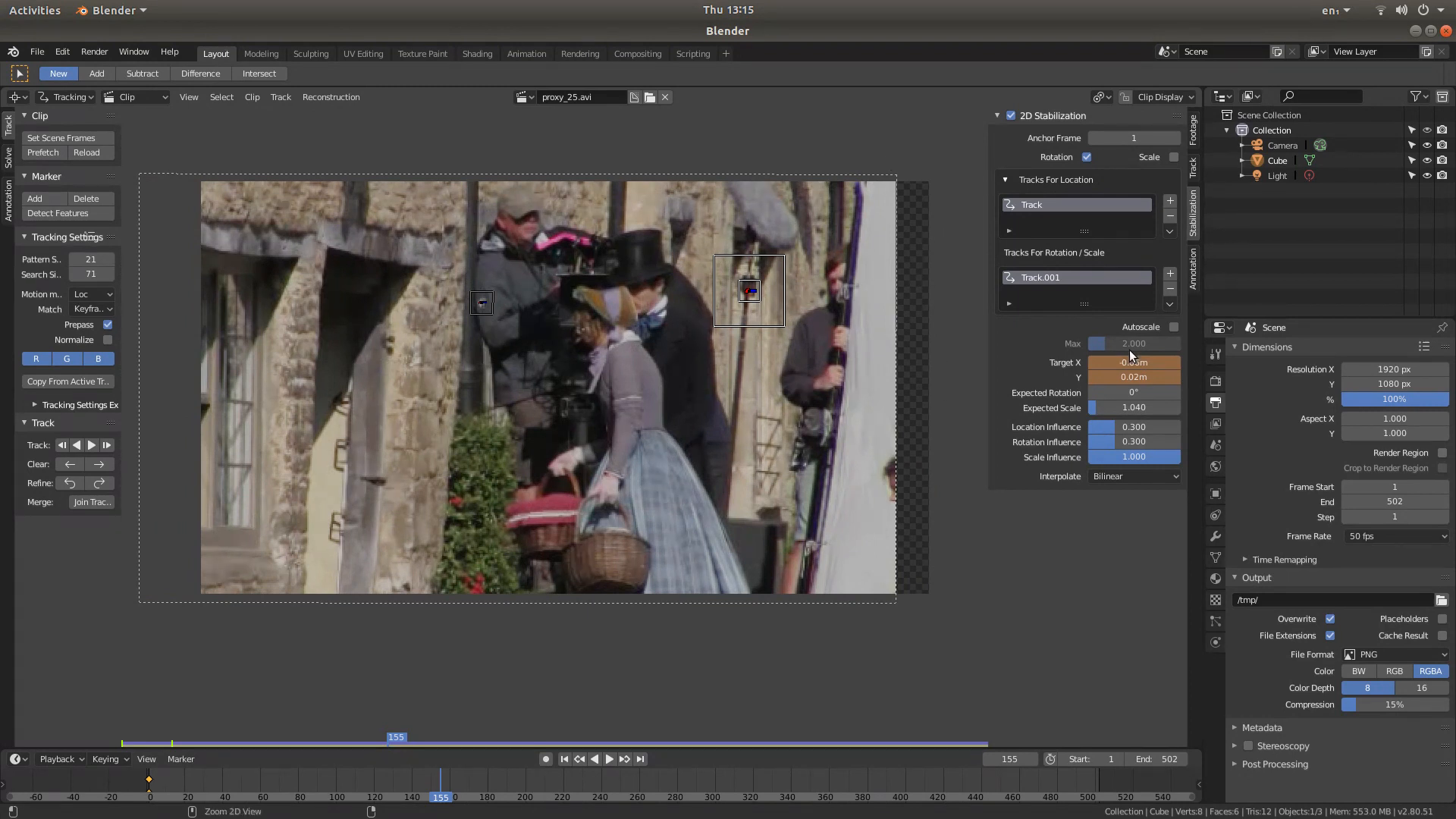
drag(1125, 359, 1126, 359)
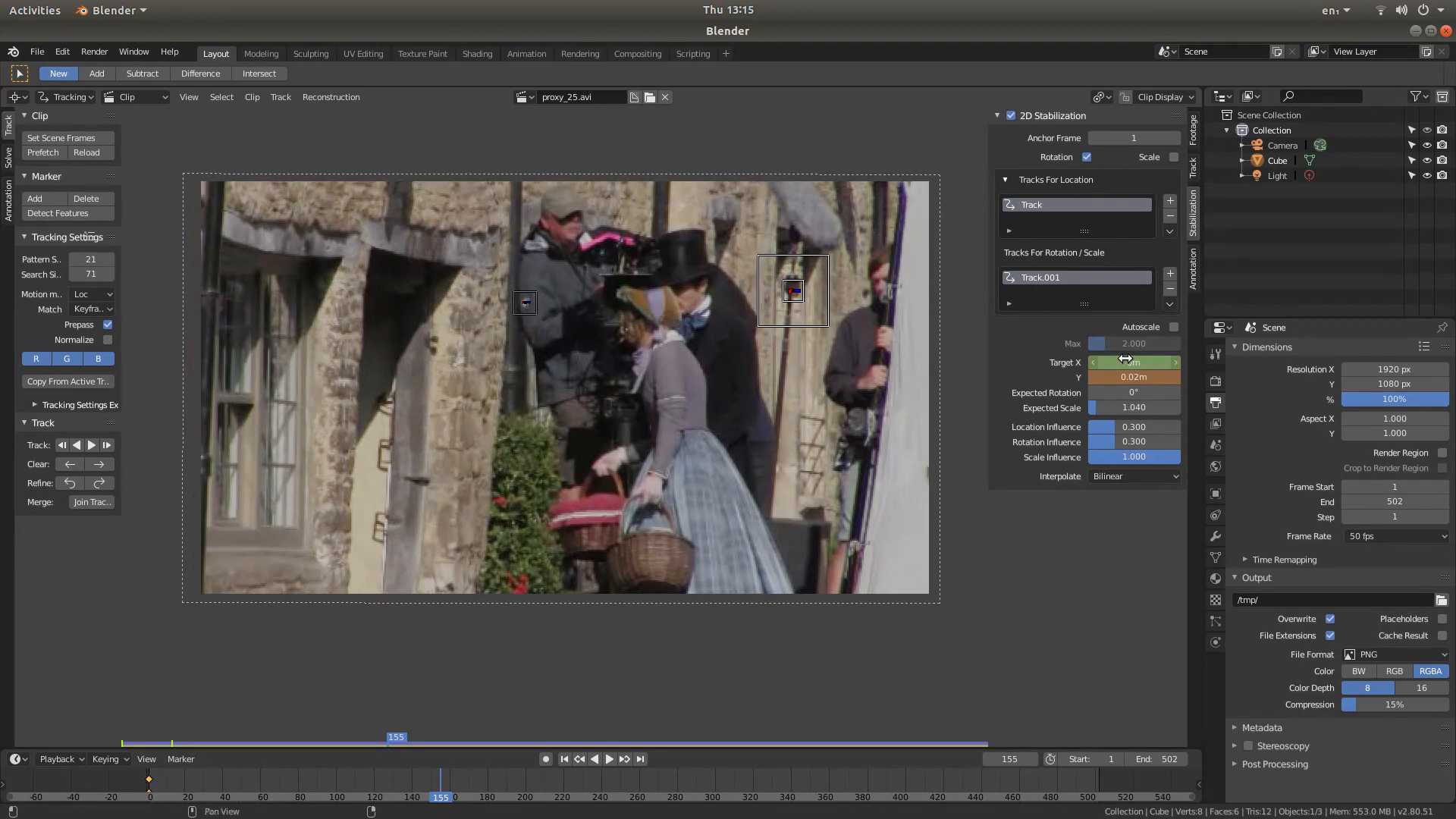
right_click(1126, 359)
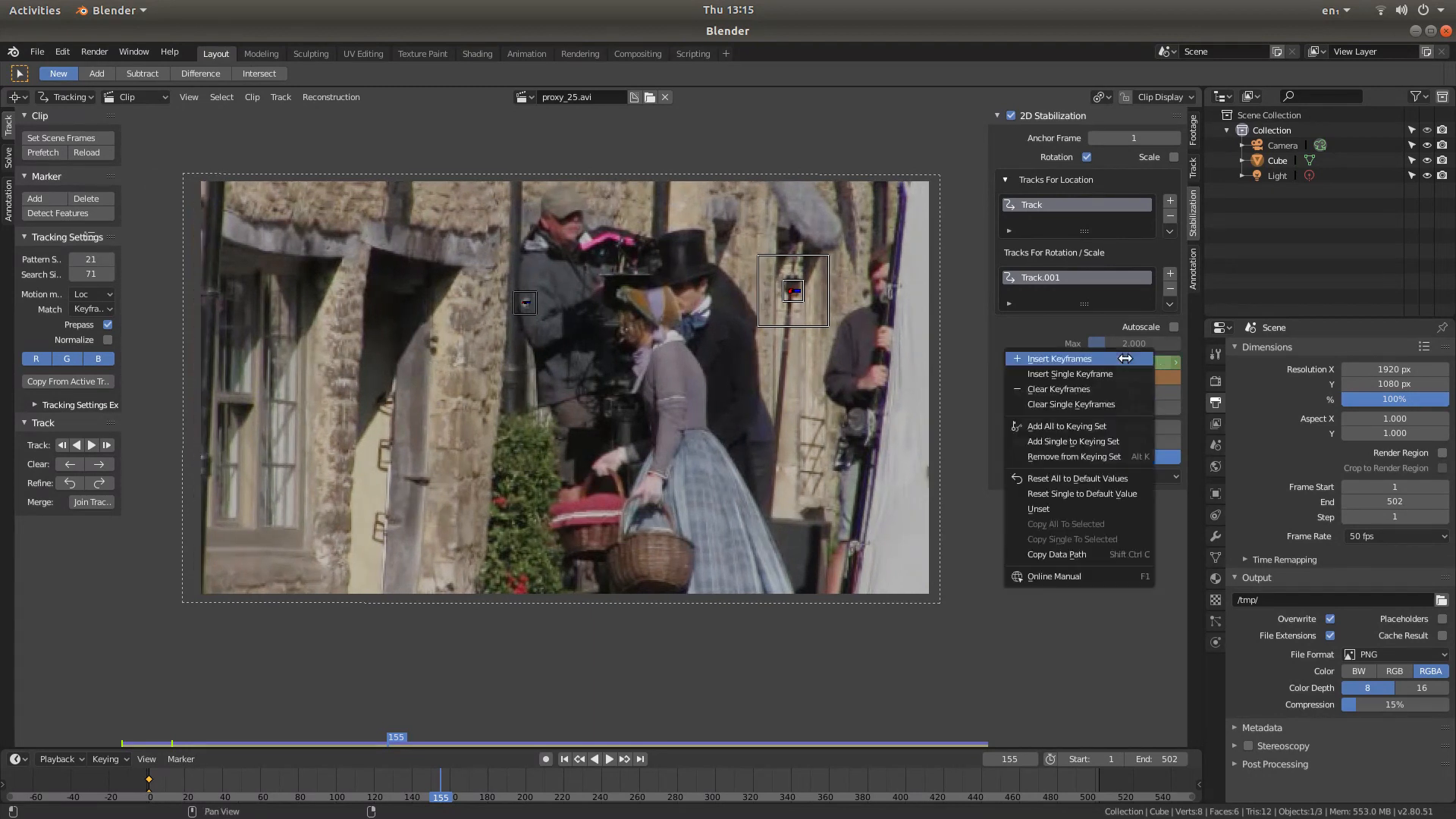
click(1052, 358)
- Move to frame 354, set Target X to 0.02 m and Y to 0.03 m, and insert keyframes for both
click(609, 758)
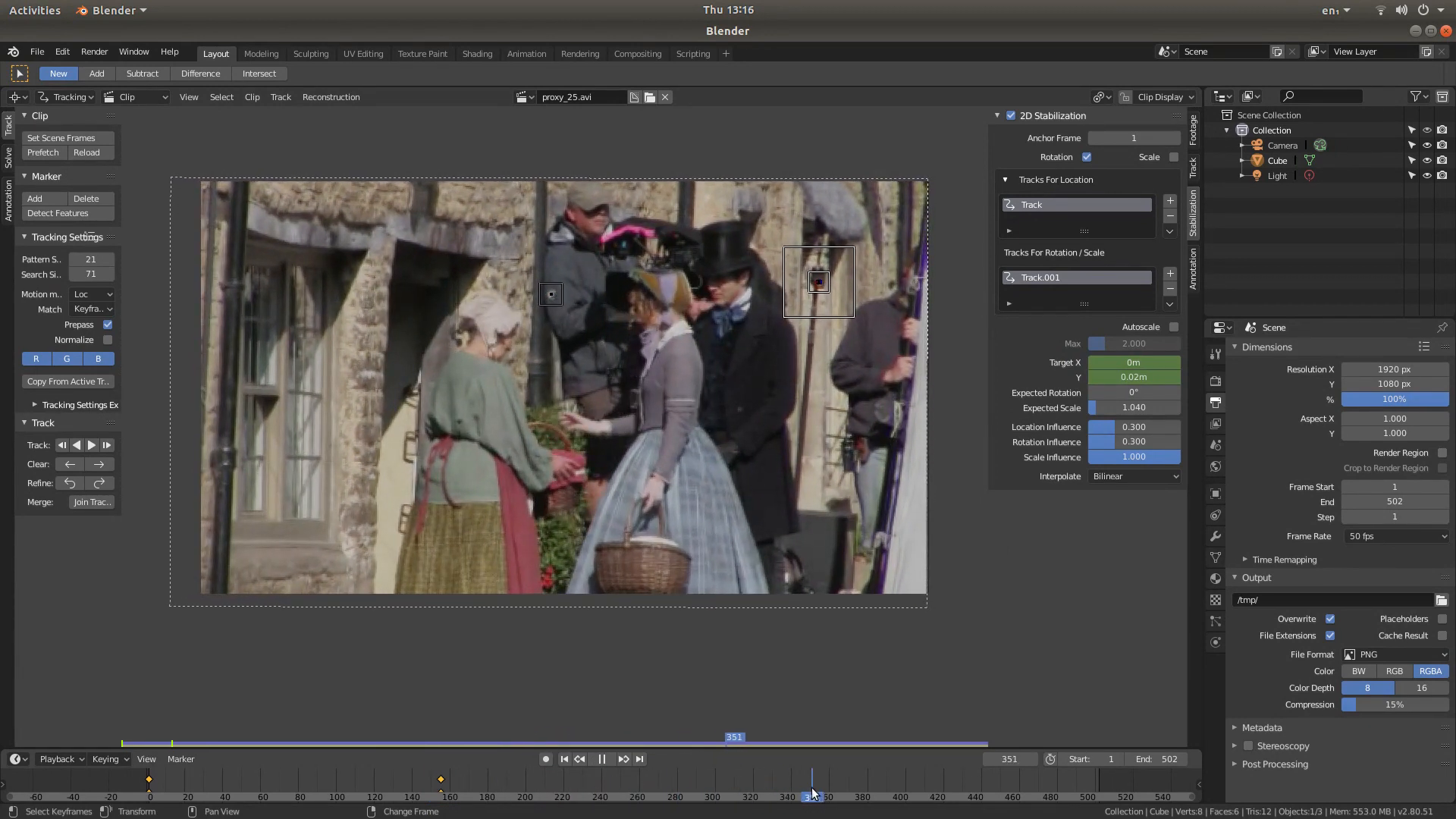
key(space)
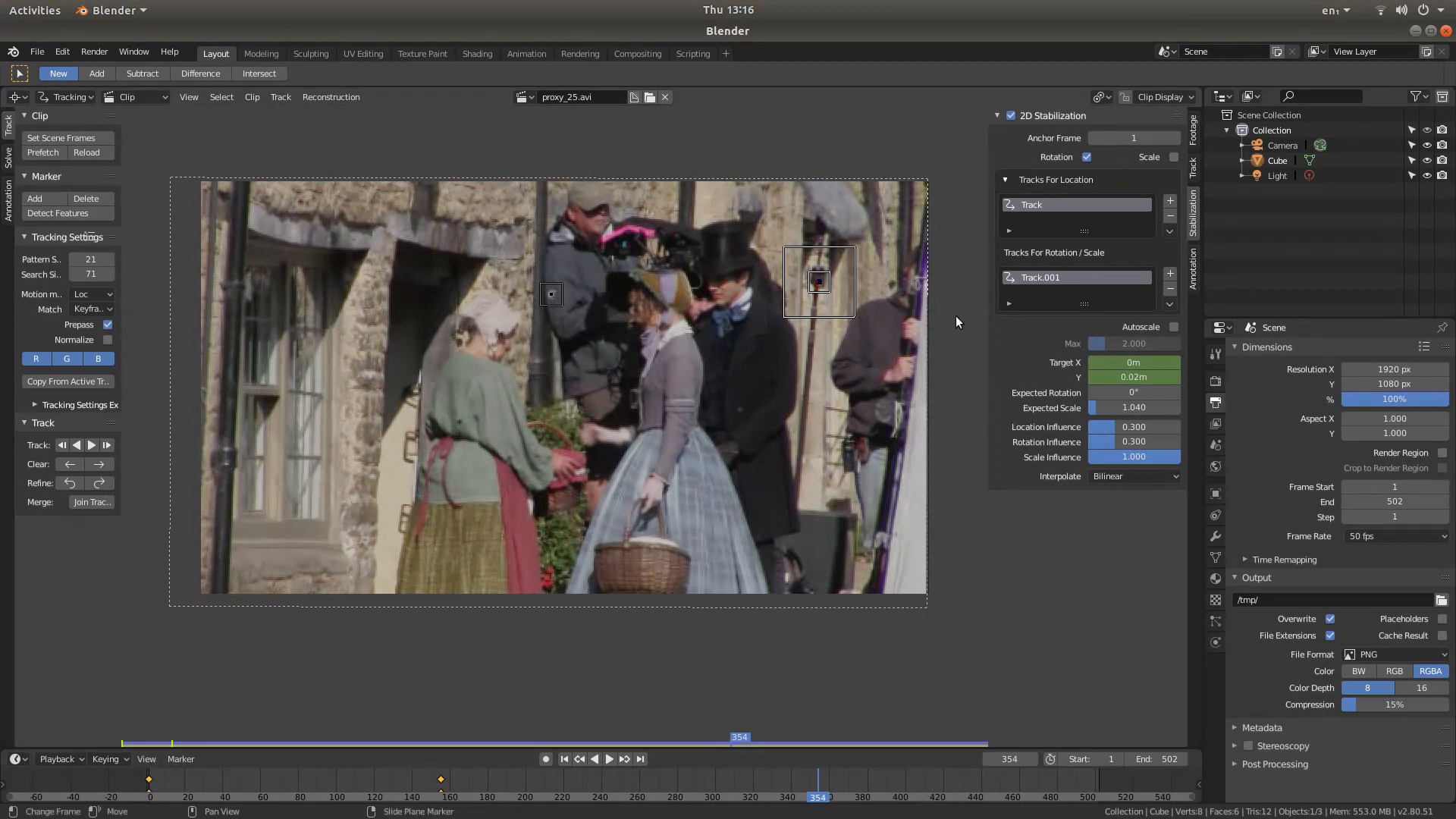
drag(1135, 376, 1135, 376)
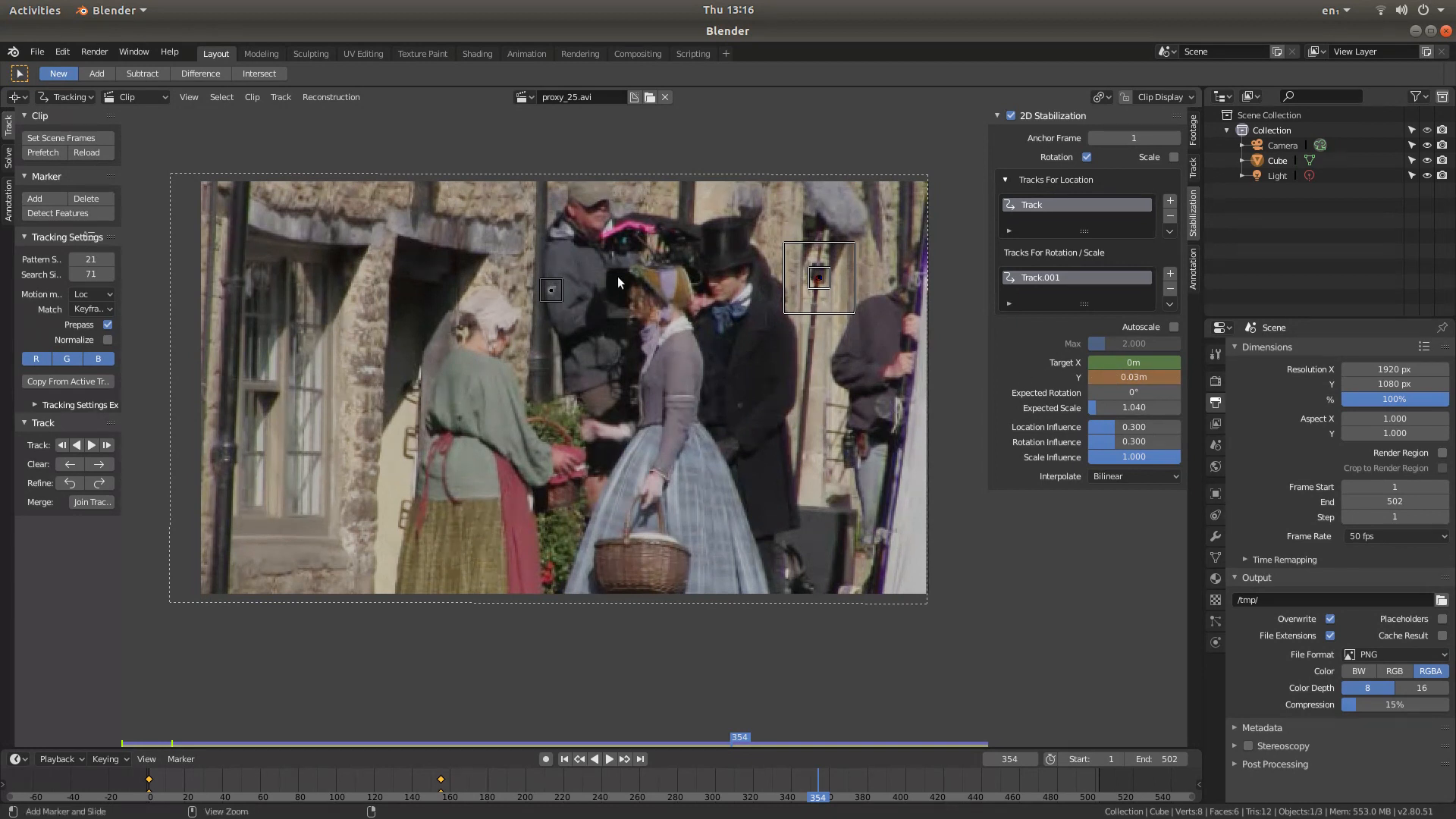
drag(1143, 364, 1143, 364)
right_click(1092, 362)
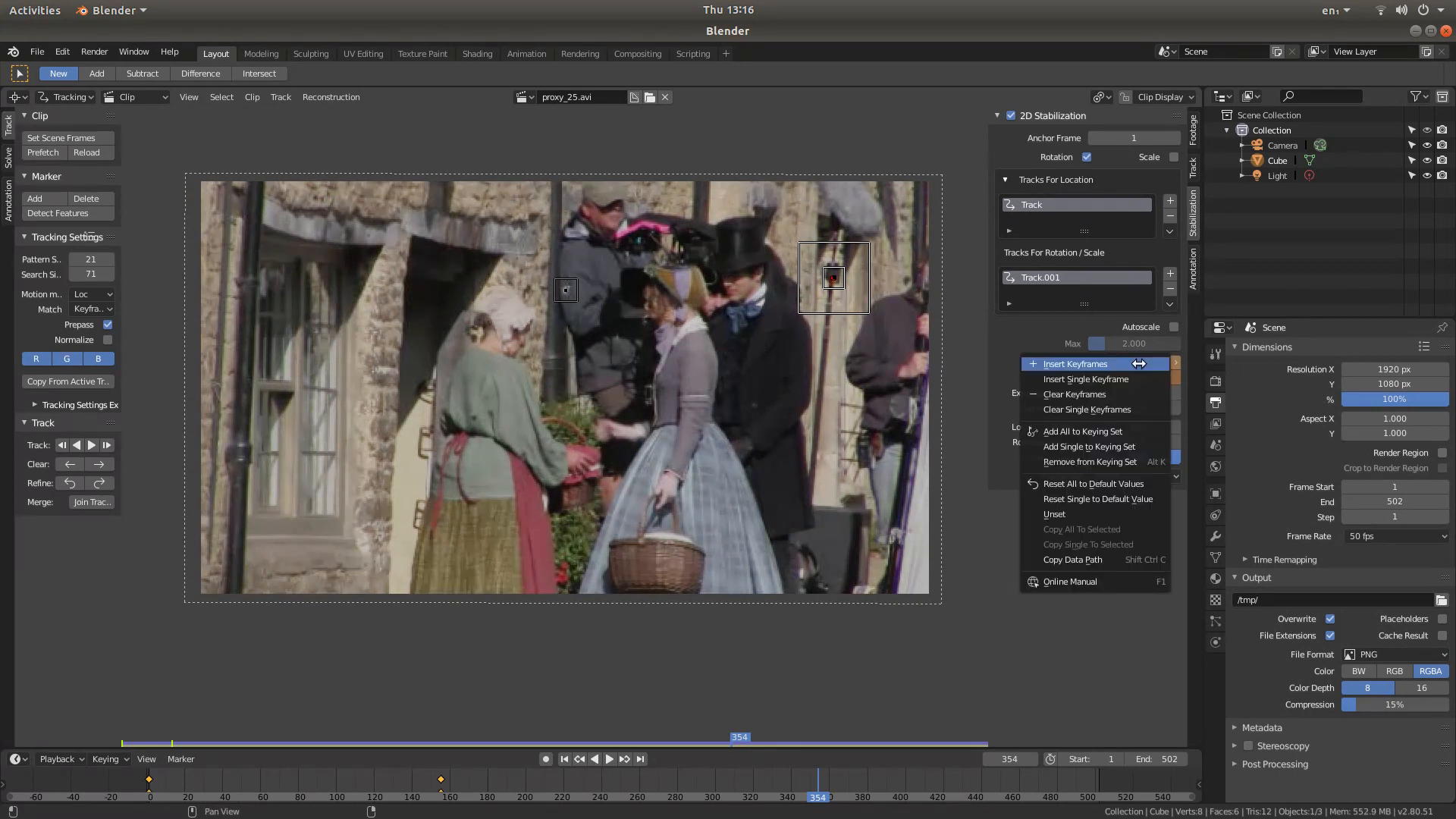
click(1092, 362)
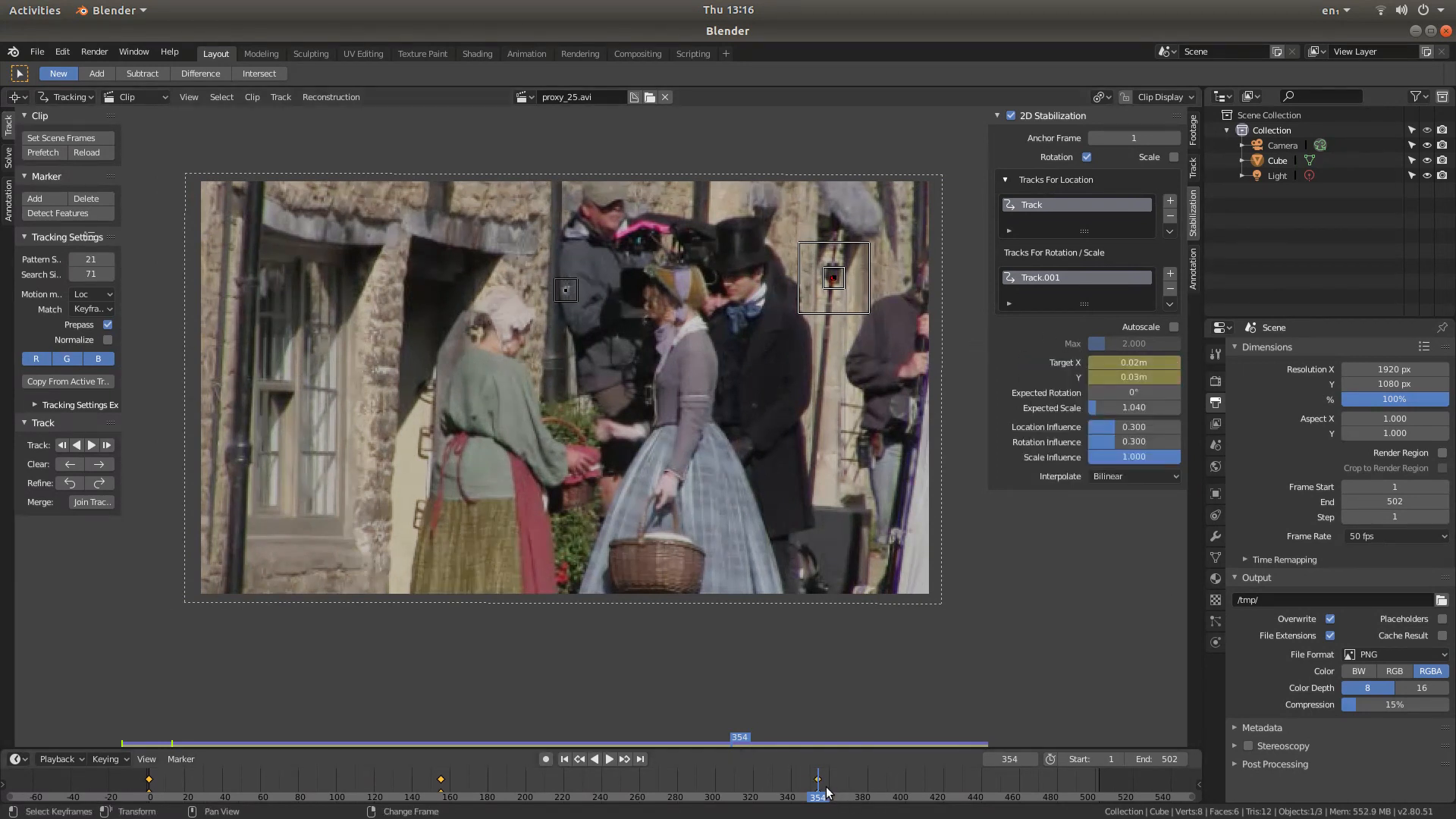
- Check the frame edges through the rest of the clip and go to the last frame, 502
key(space)
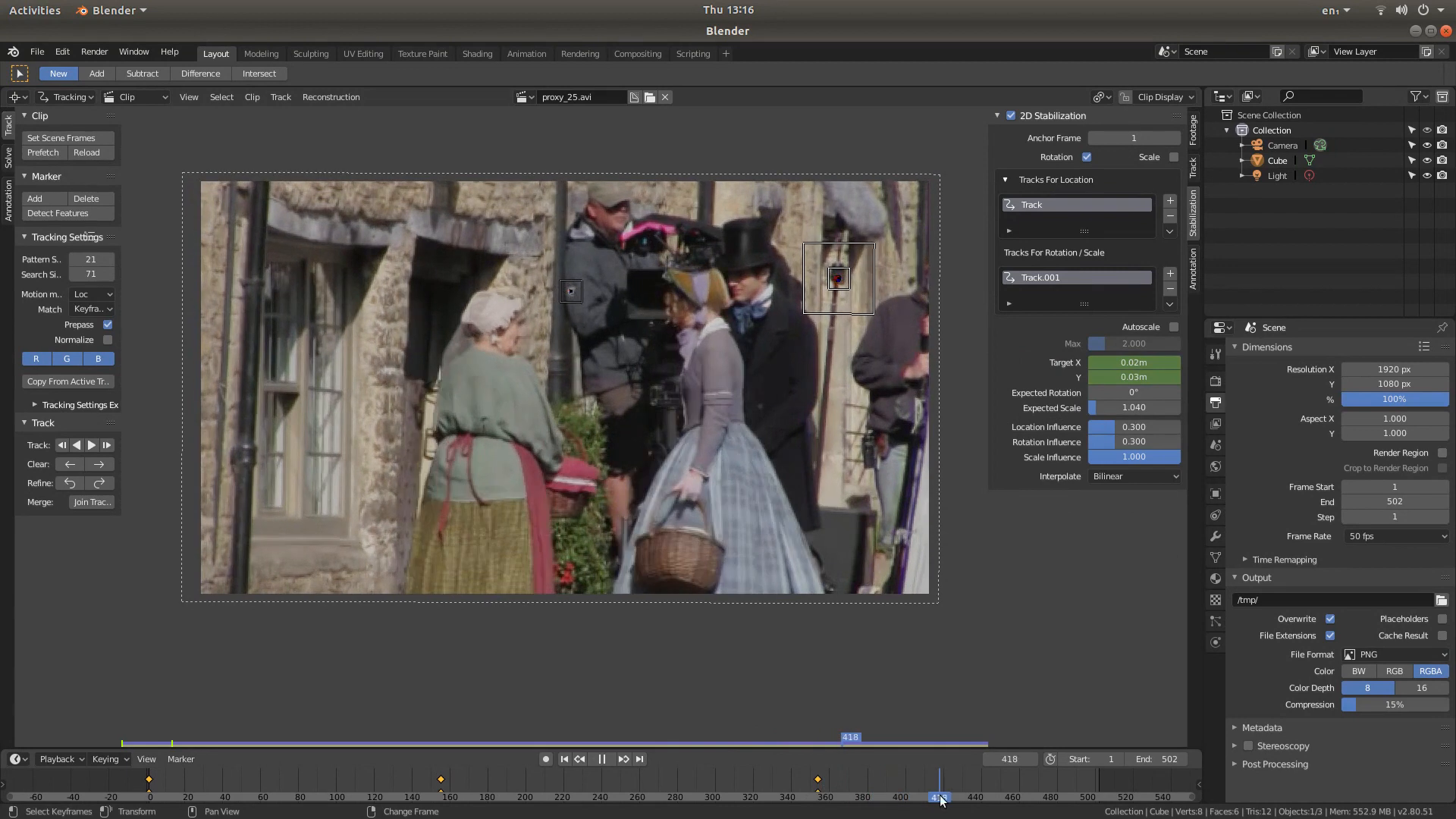
right_drag(962, 798, 1074, 782)
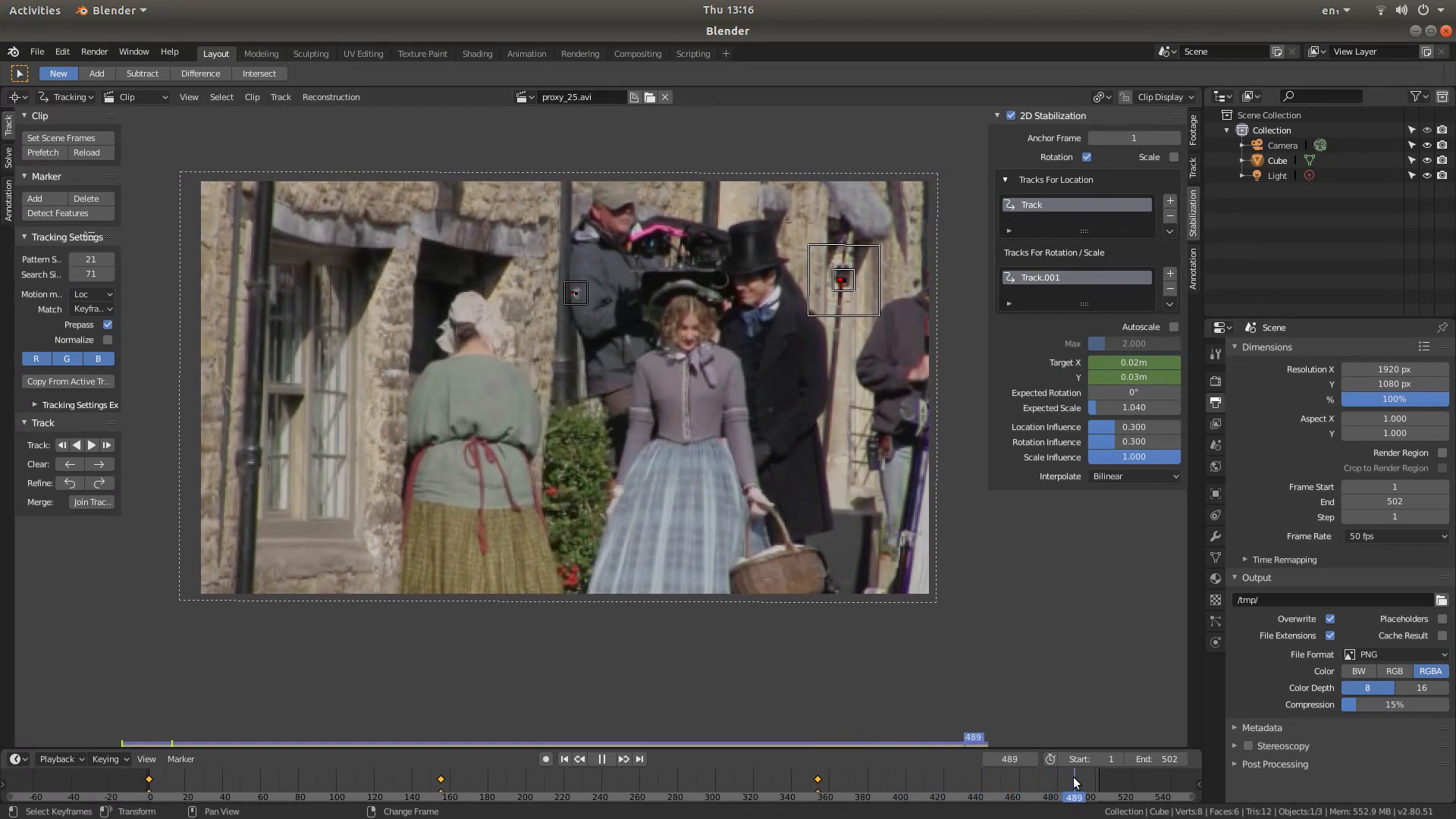
click(640, 758)
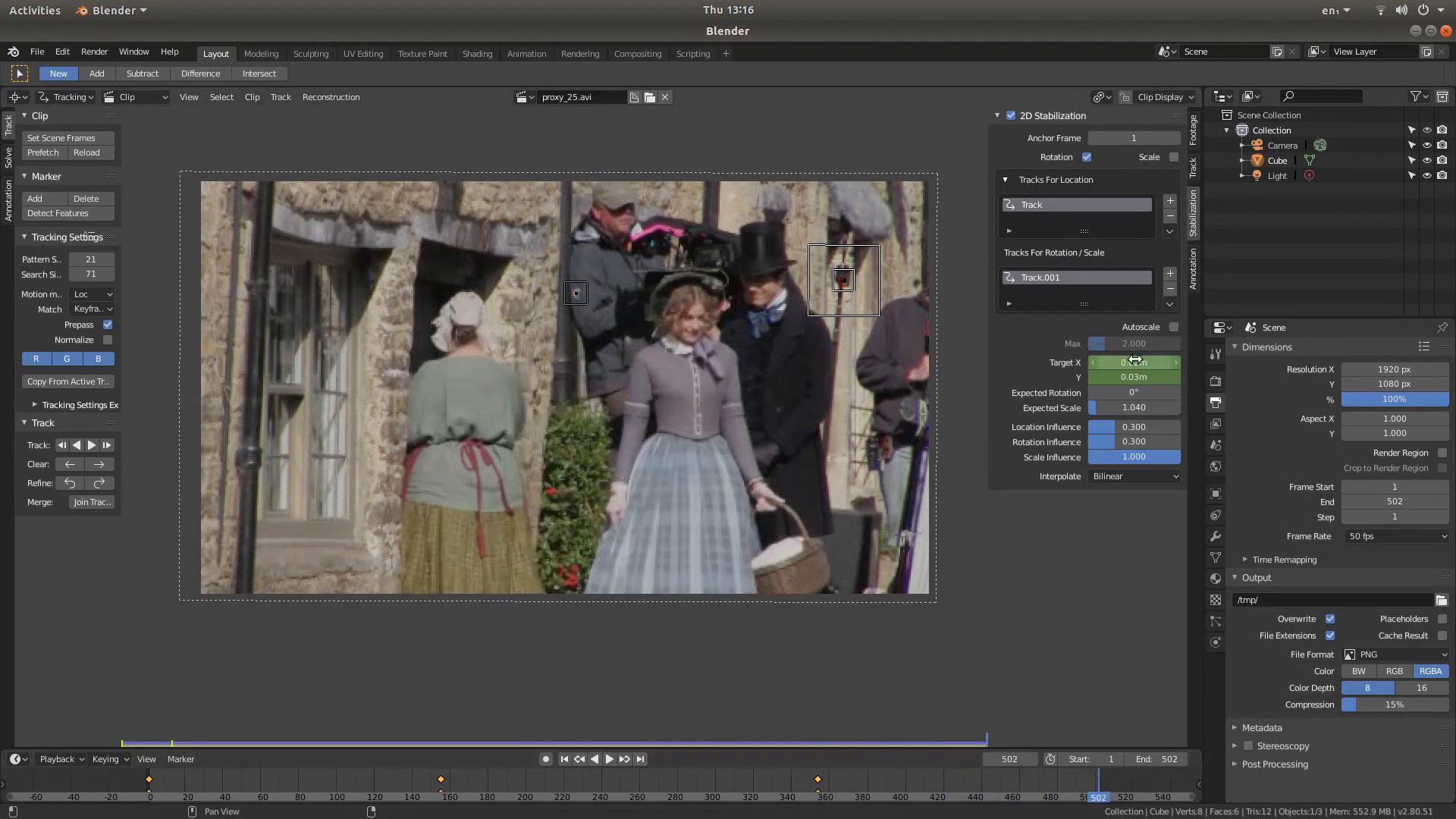
- Try different Target X offsets at the last frame, up to about 0.08 m, to see how the image shifts
ctrl+scroll(1139, 359, down, 1)
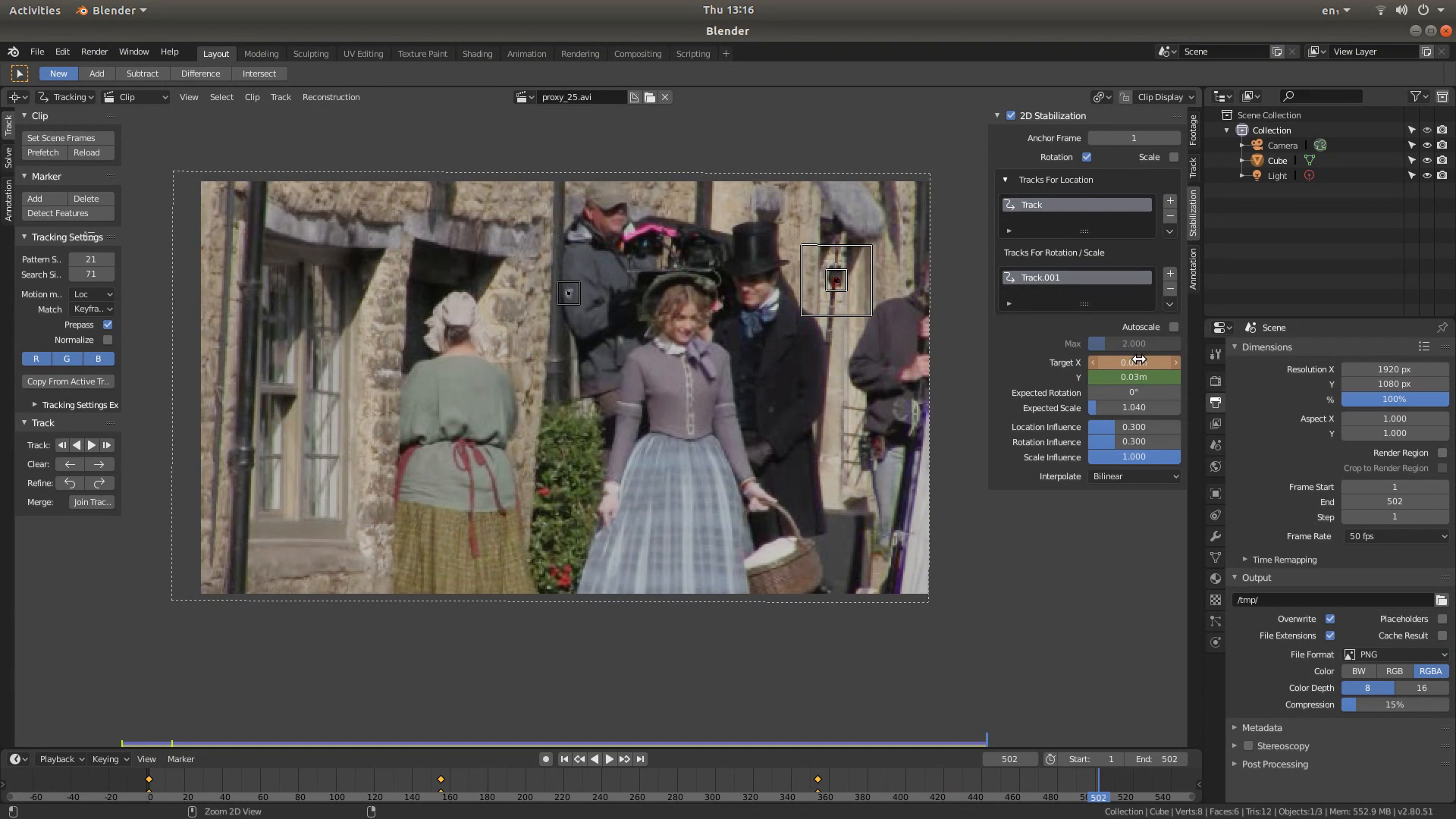
ctrl+scroll(1139, 360, up, 1)
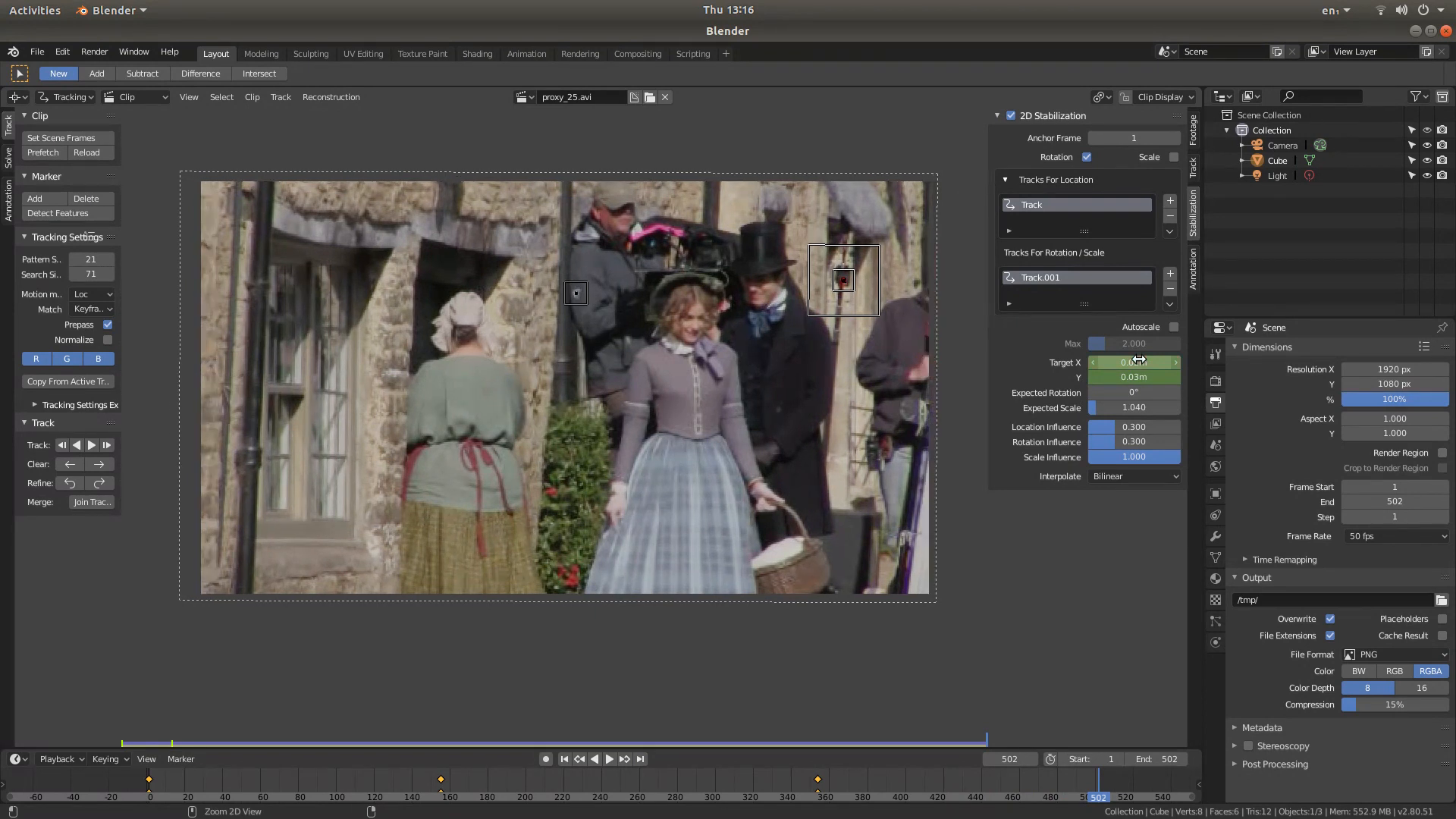
ctrl+scroll(1139, 359, up, 1)
ctrl+scroll(1139, 359, up, 6)
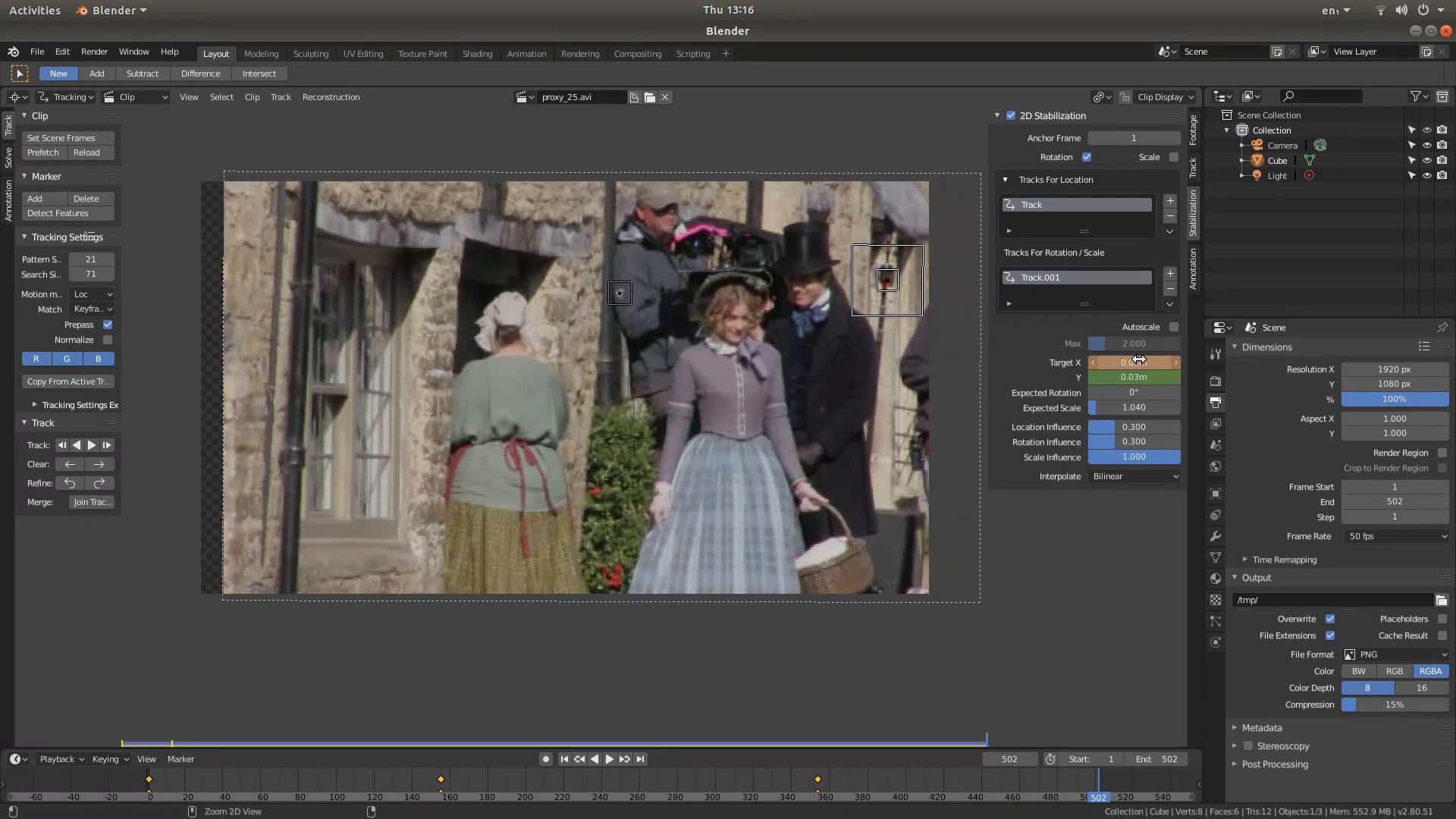
ctrl+scroll(1139, 360, down, 1)
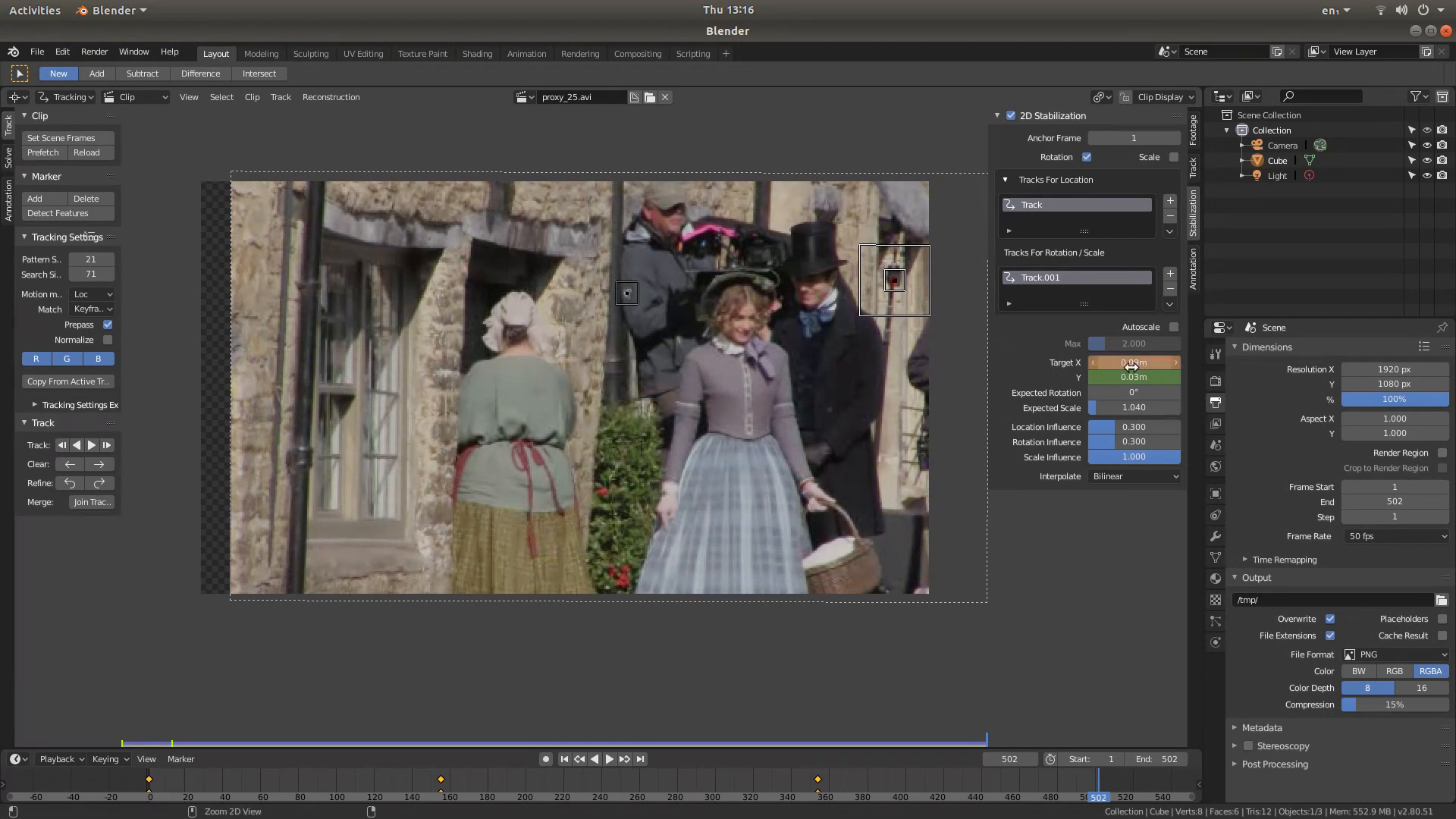
ctrl+scroll(1127, 352, down, 1)
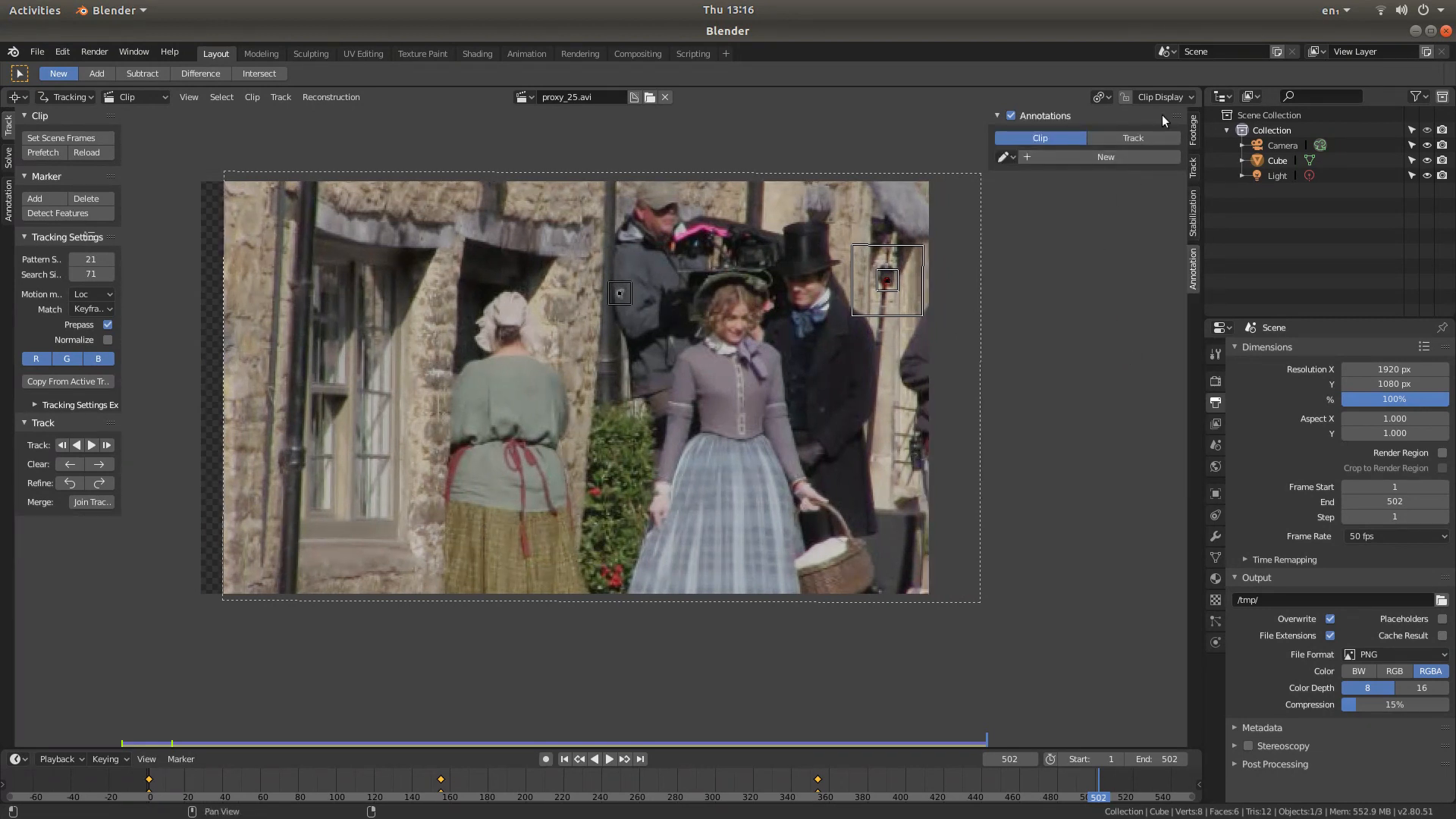
click(1192, 214)
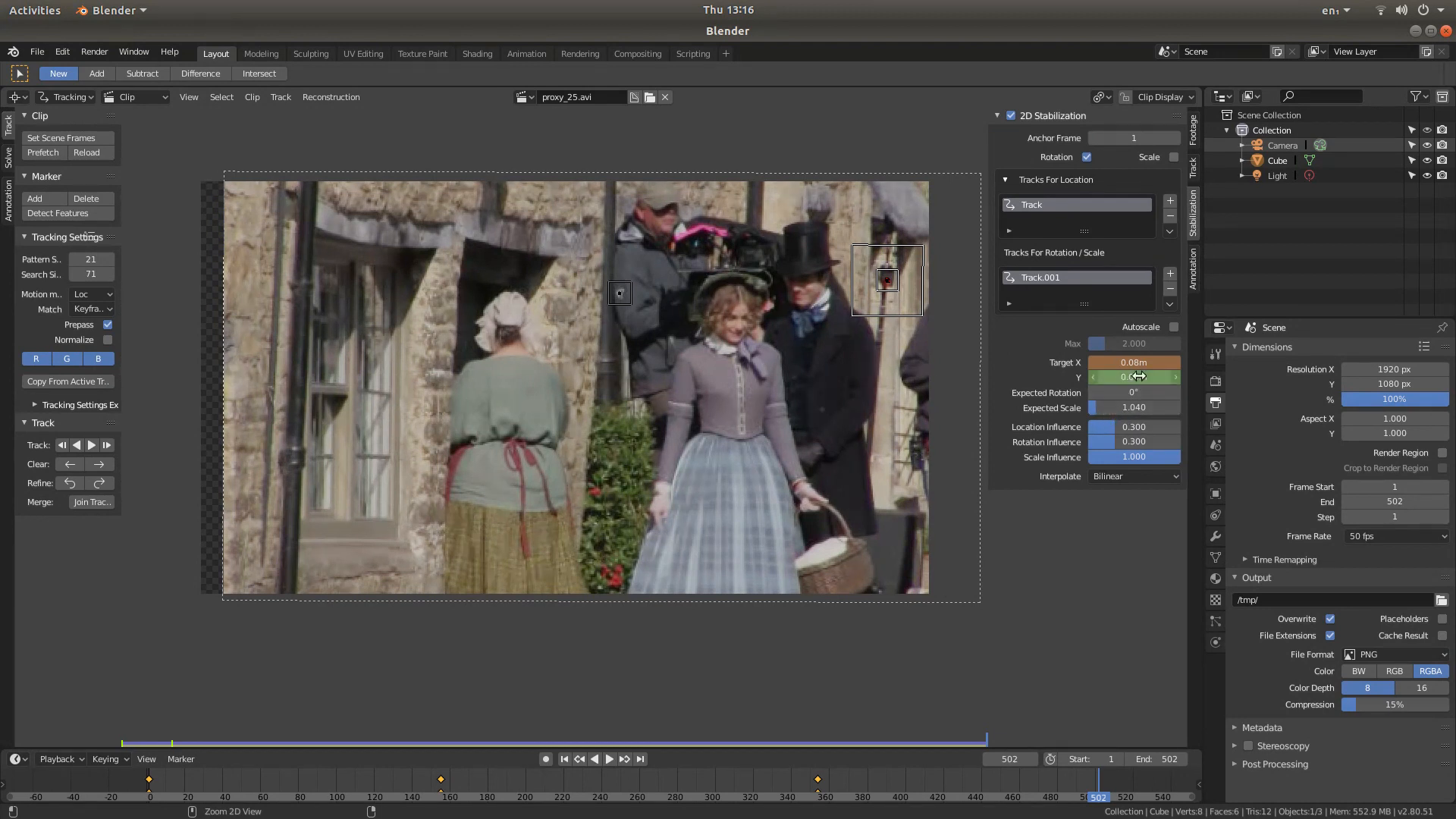
- Set Target X to 0.03 m and Y to 0.02 m at frame 502 and insert keyframes for both
ctrl+scroll(1139, 376, down, 1)
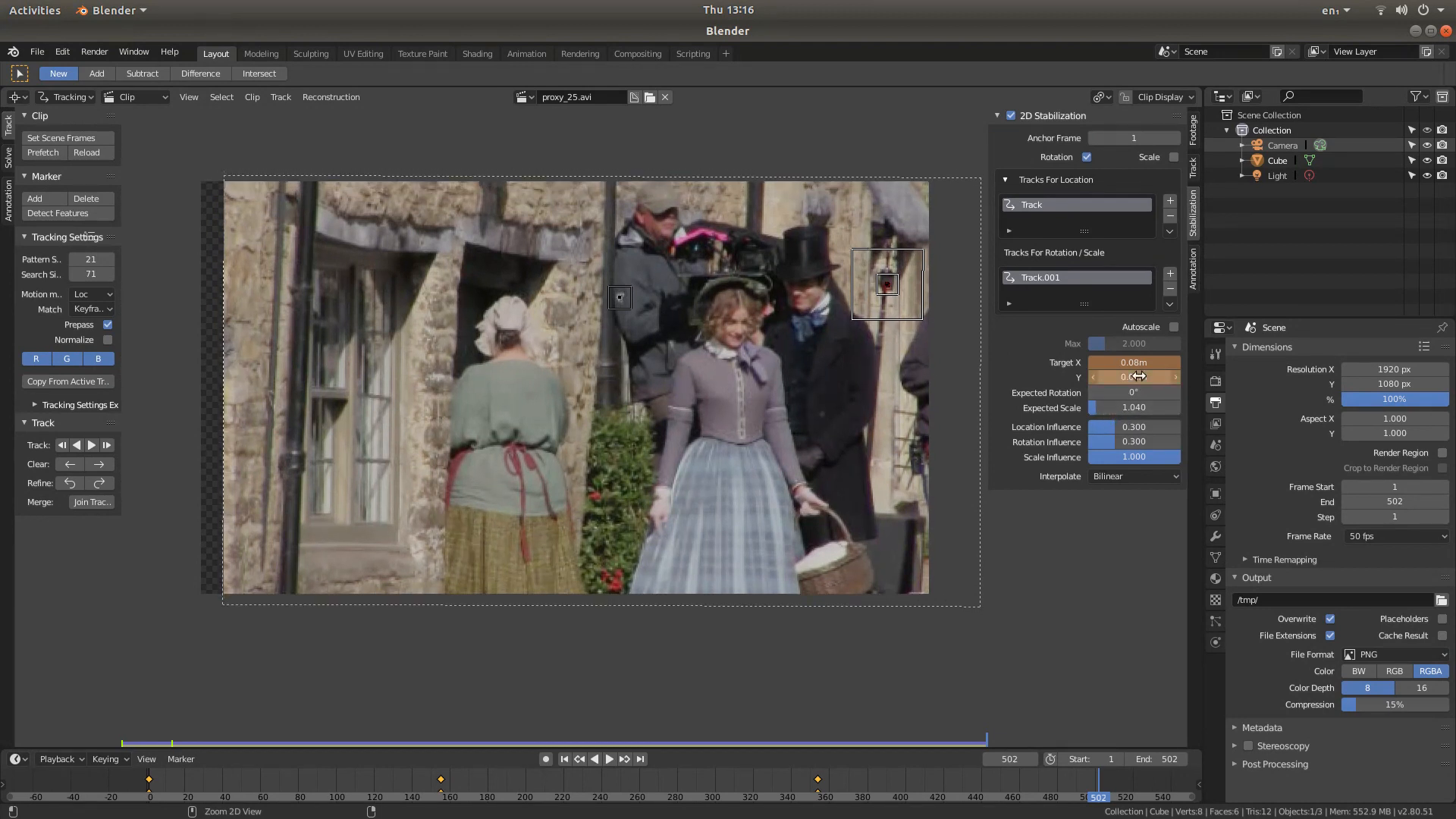
ctrl+scroll(1142, 362, down, 1)
ctrl+scroll(1141, 361, up, 4)
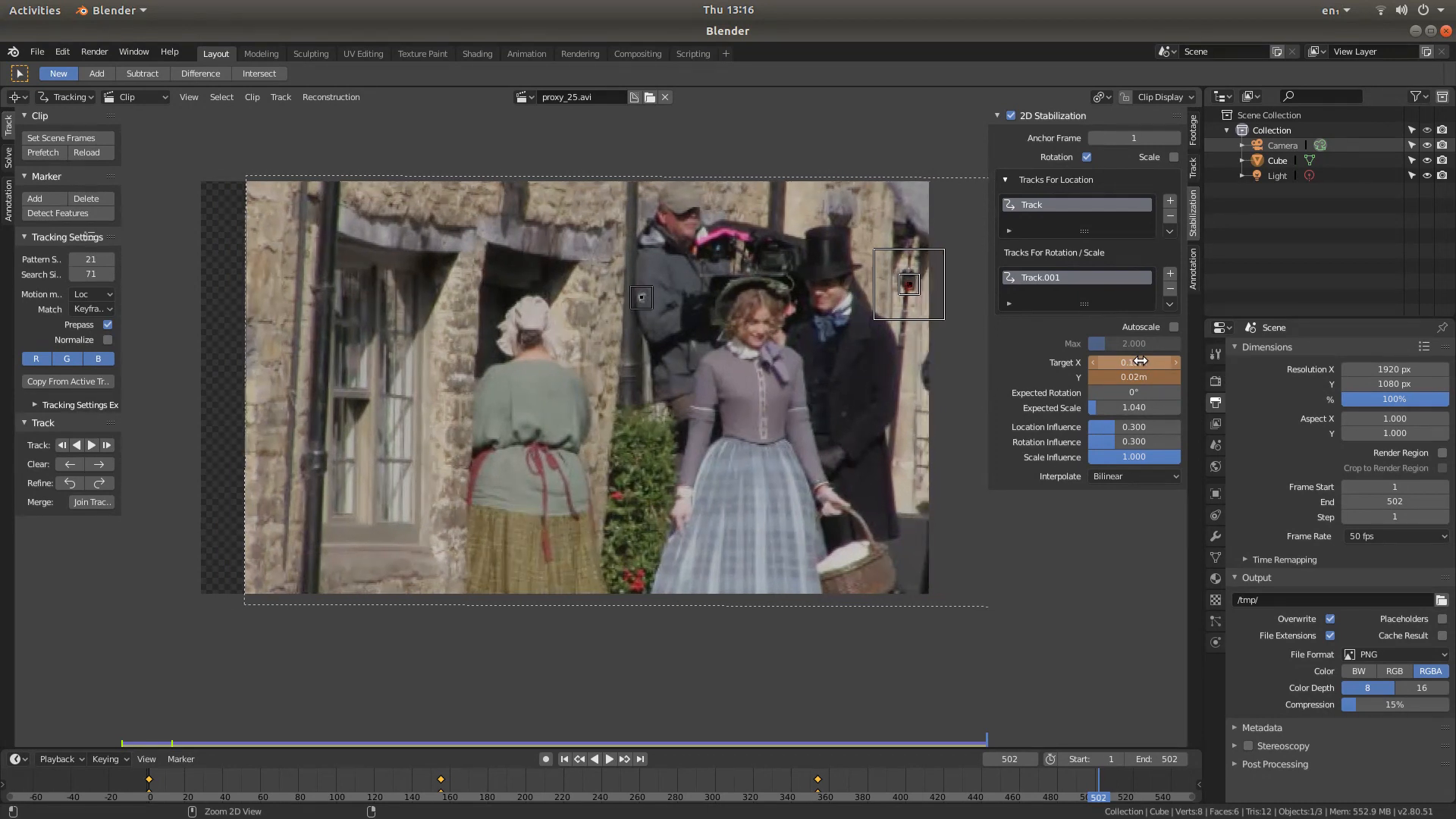
ctrl+scroll(1142, 362, up, 1)
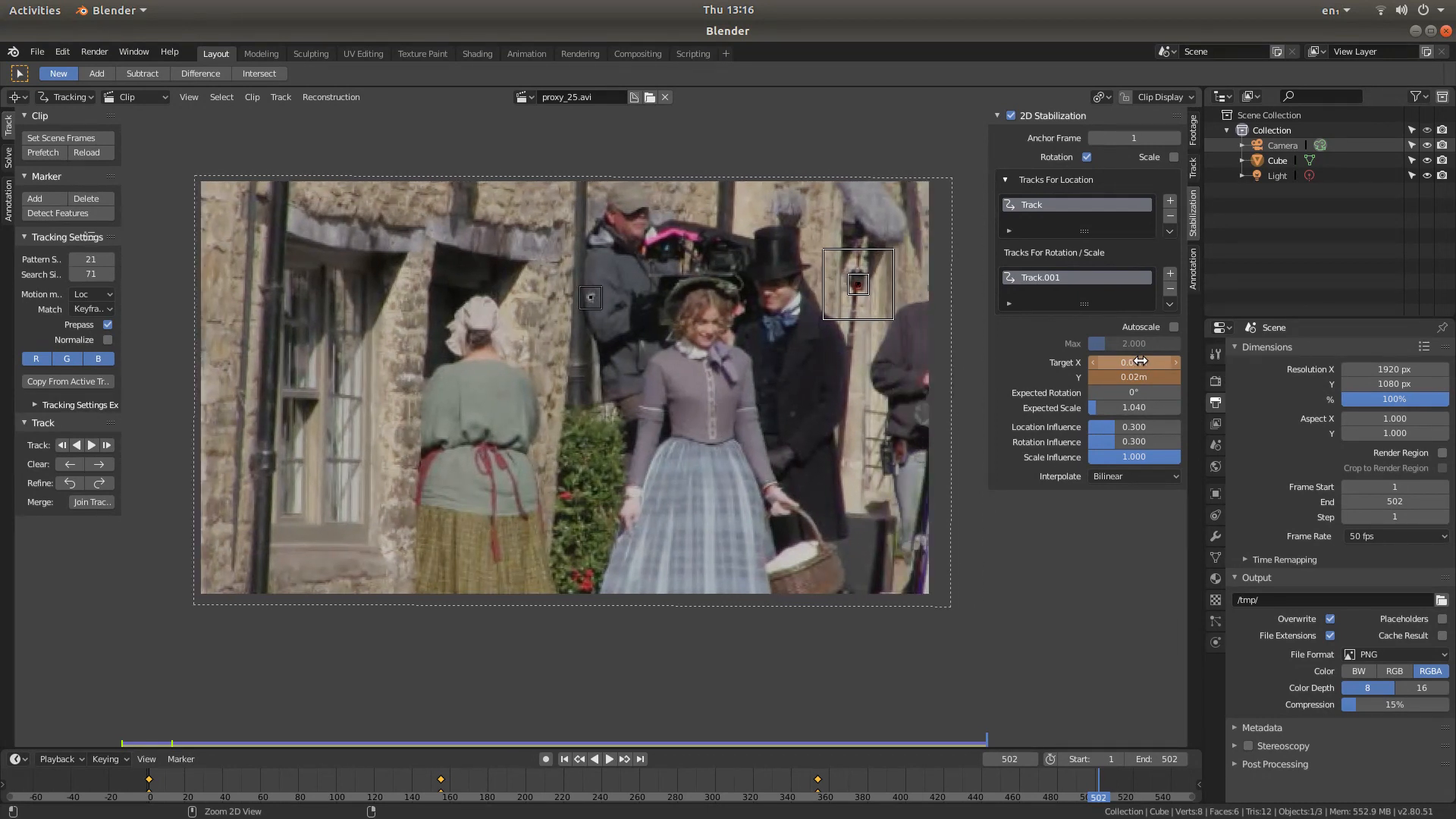
ctrl+scroll(1141, 362, up, 1)
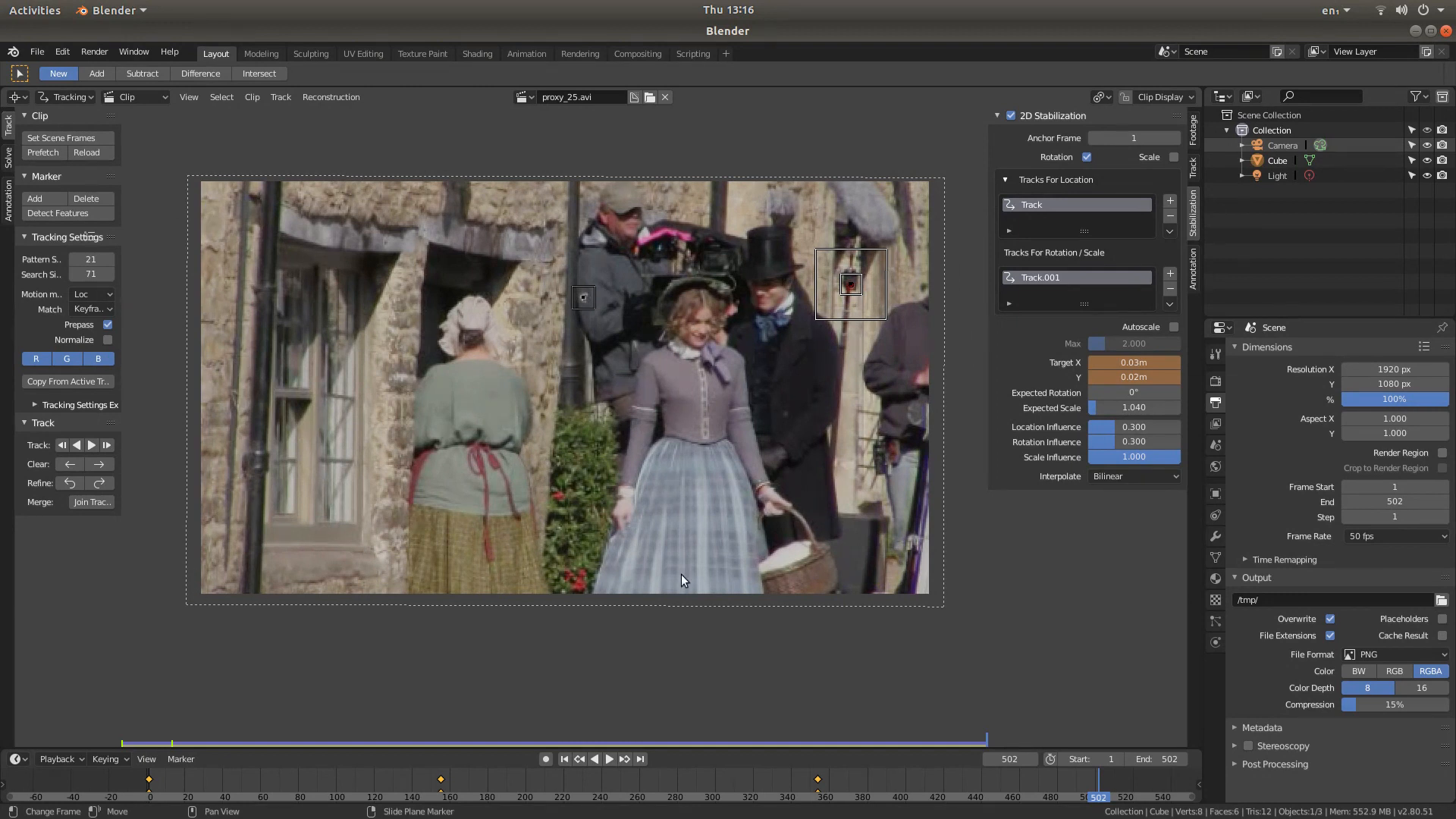
right_click(1111, 363)
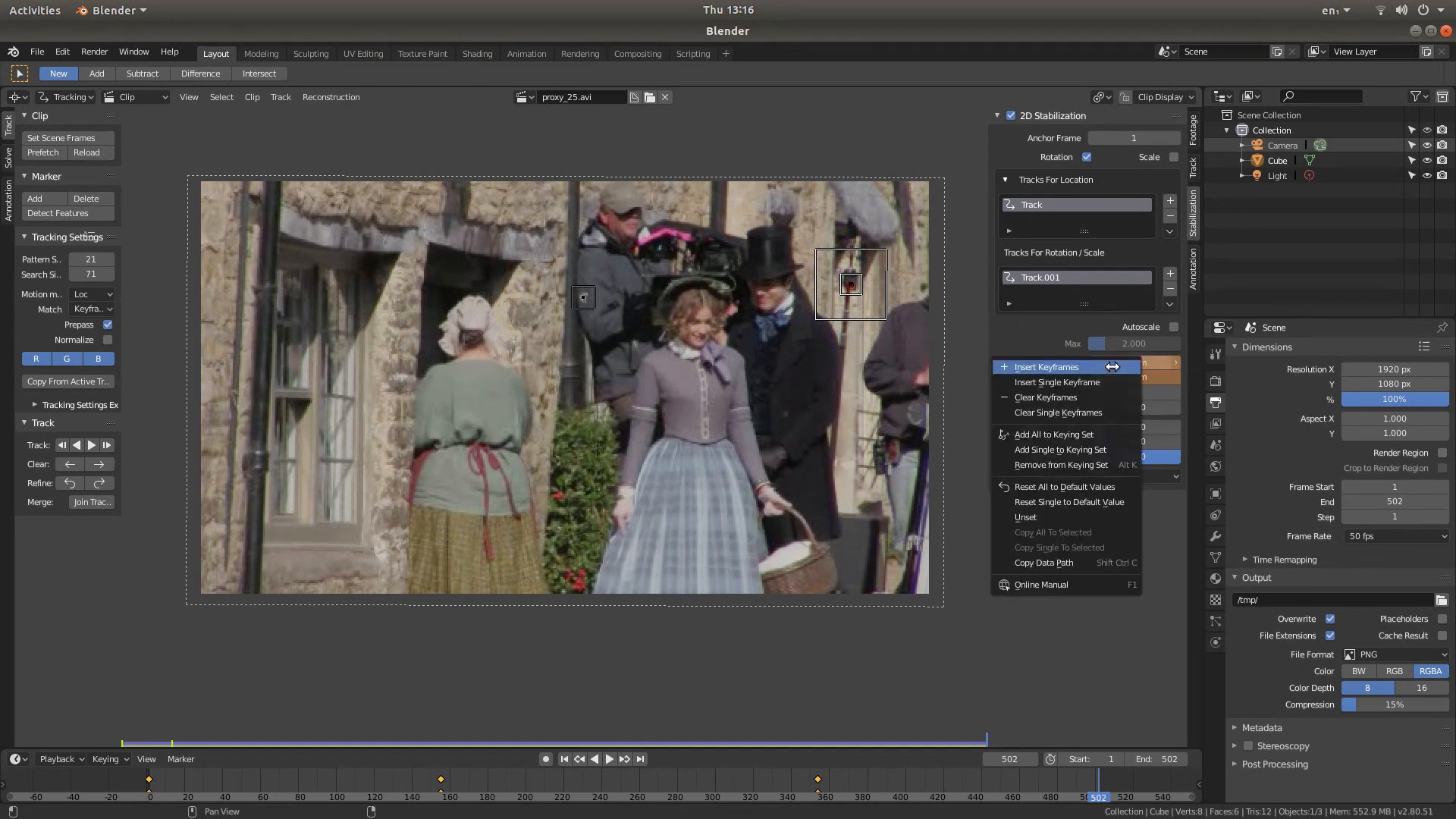
click(1050, 366)
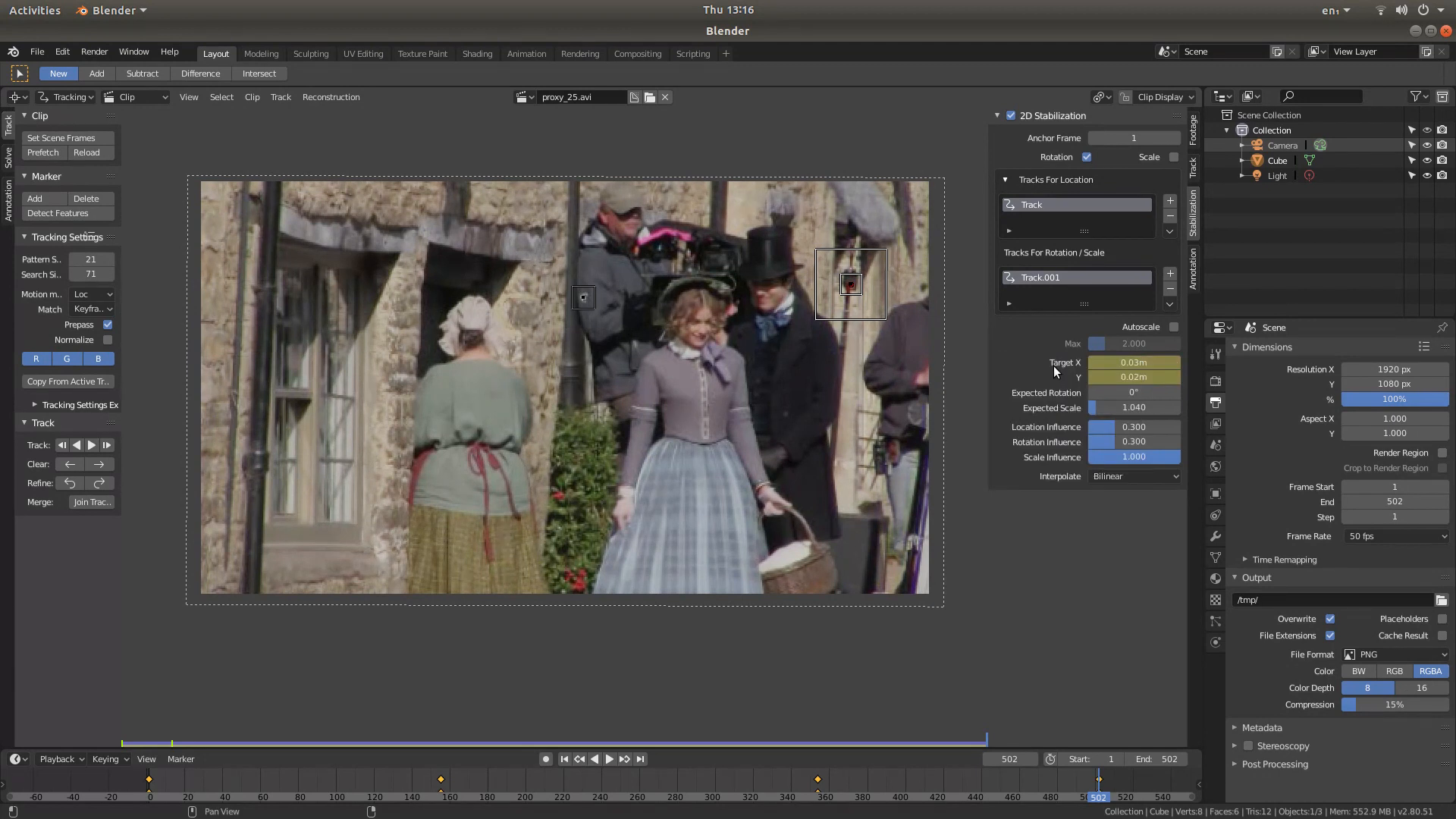
- Play the clip from the first frame to check the animated target offsets, stop, and return to frame 1
click(564, 759)
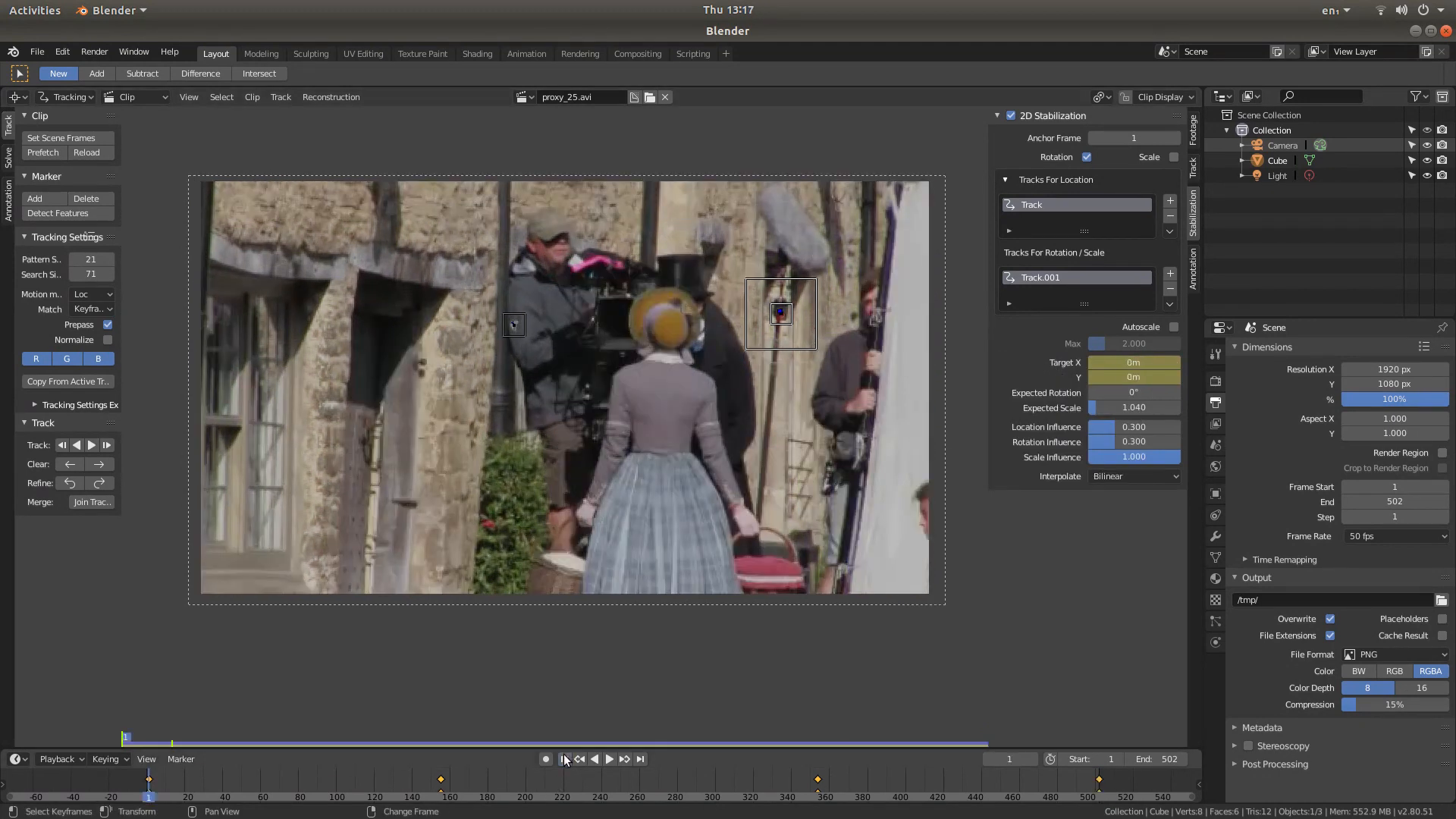
click(608, 759)
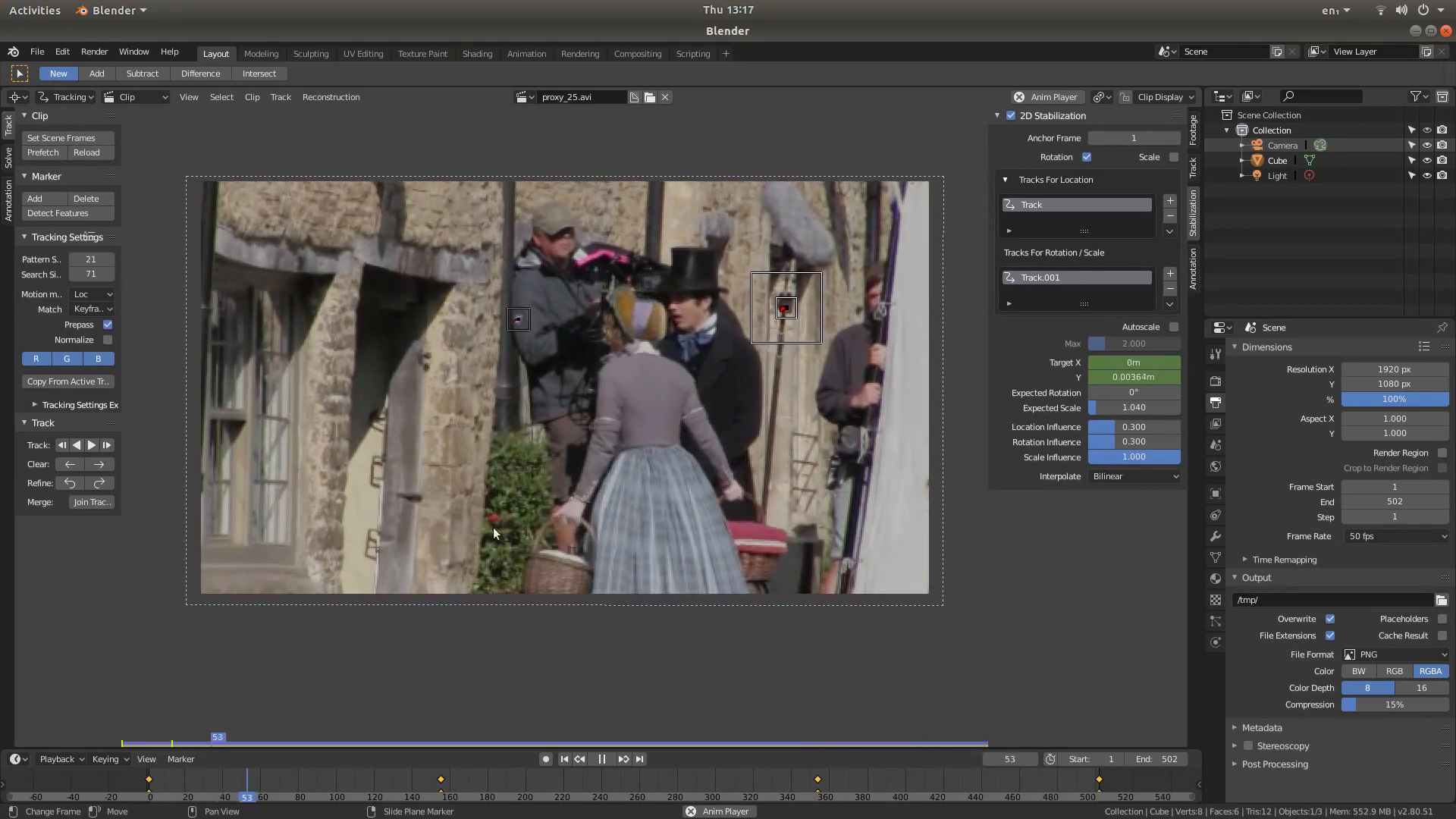
click(598, 758)
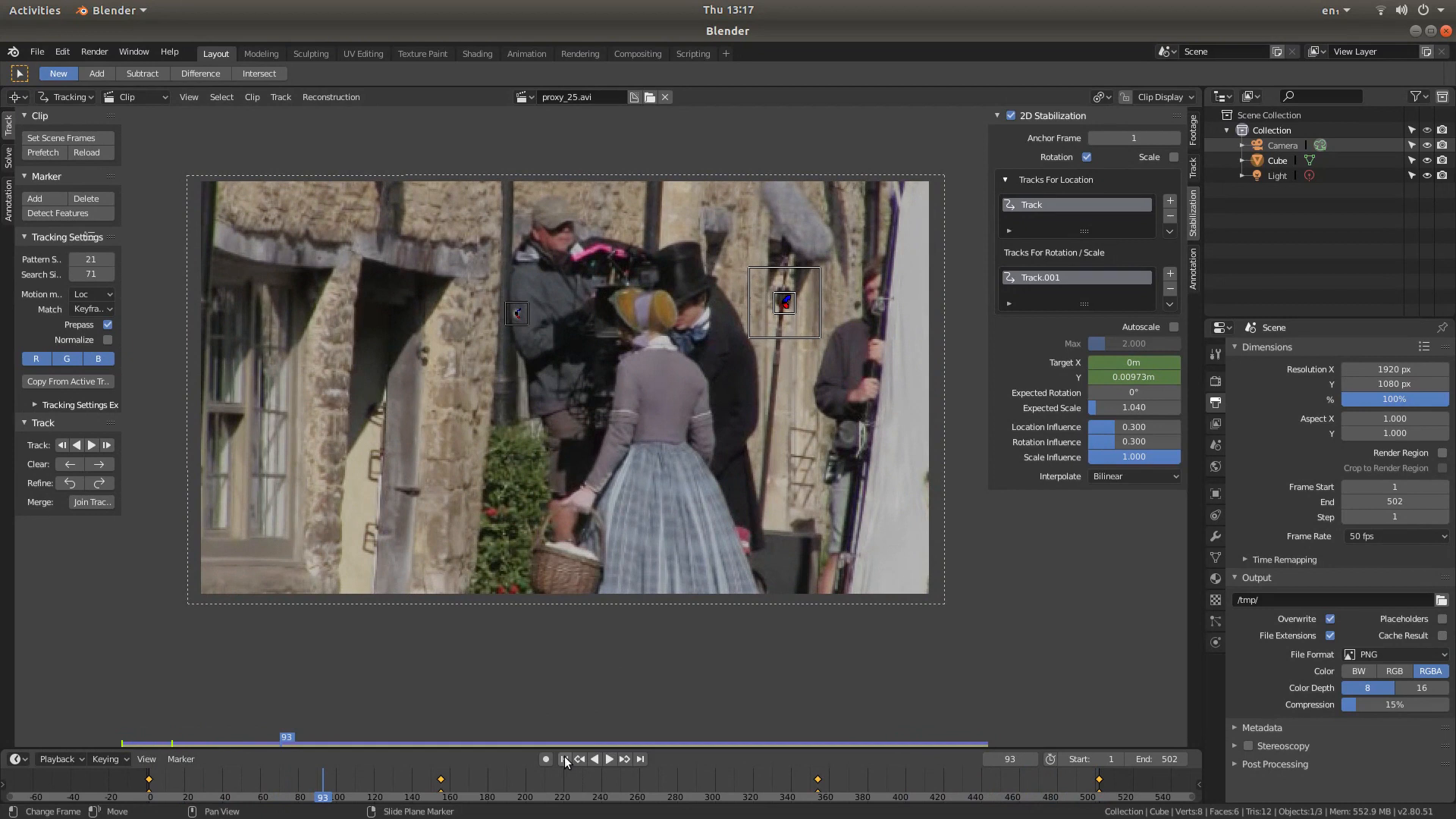
click(564, 758)
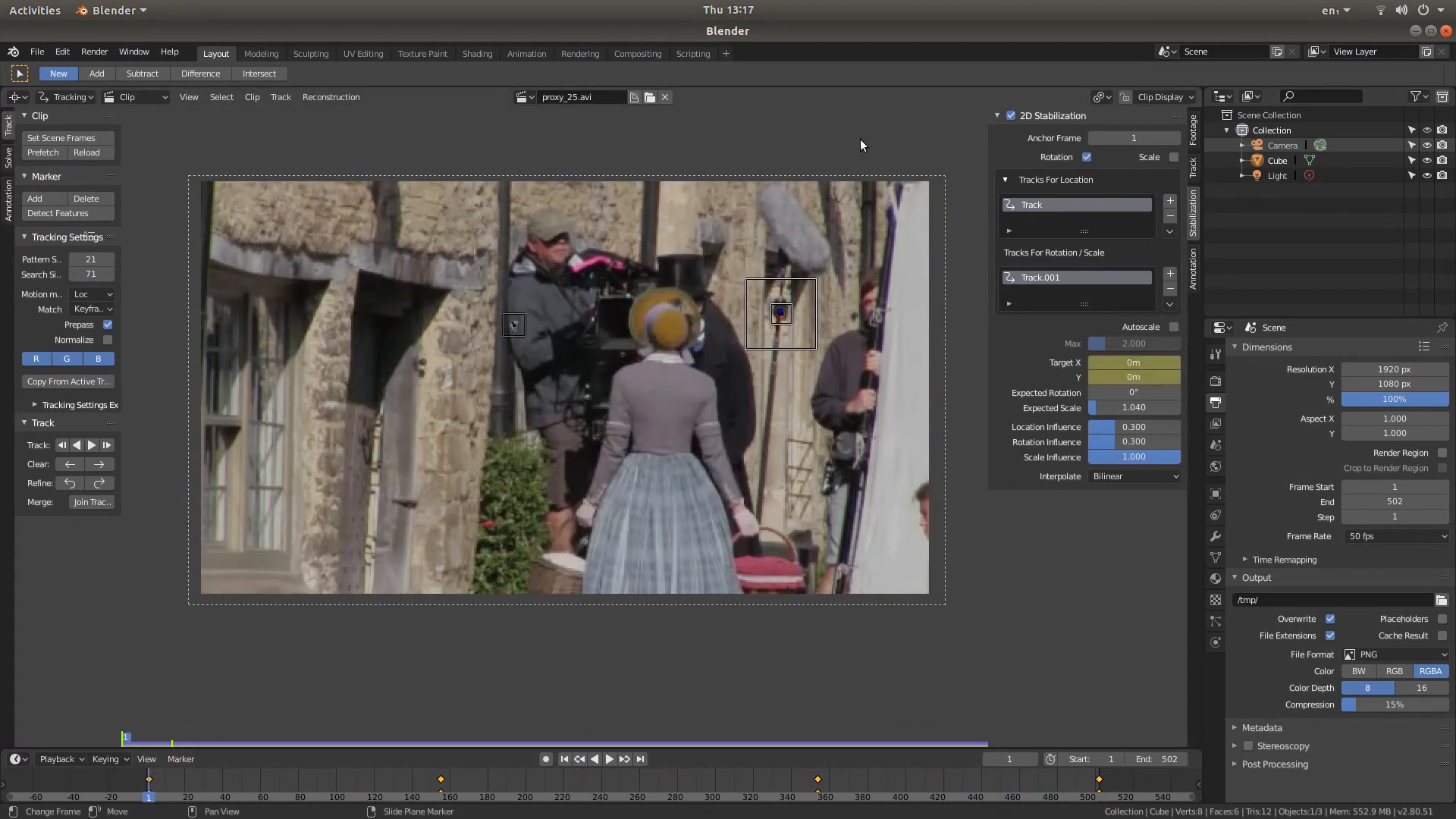
- Switch to the Compositing workspace
click(637, 53)
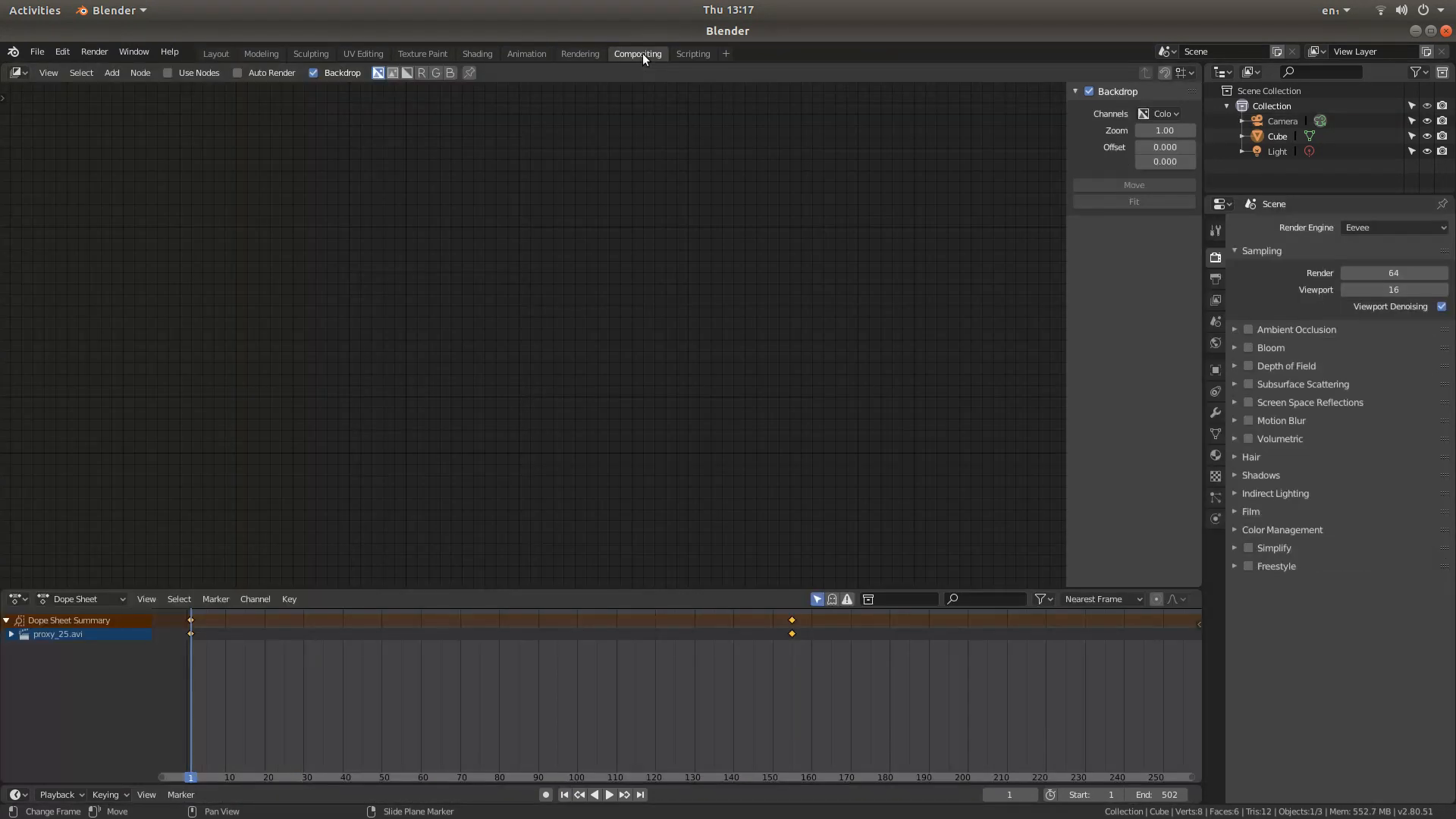
- Enable compositing nodes for the scene and delete the Render Layers node
click(164, 73)
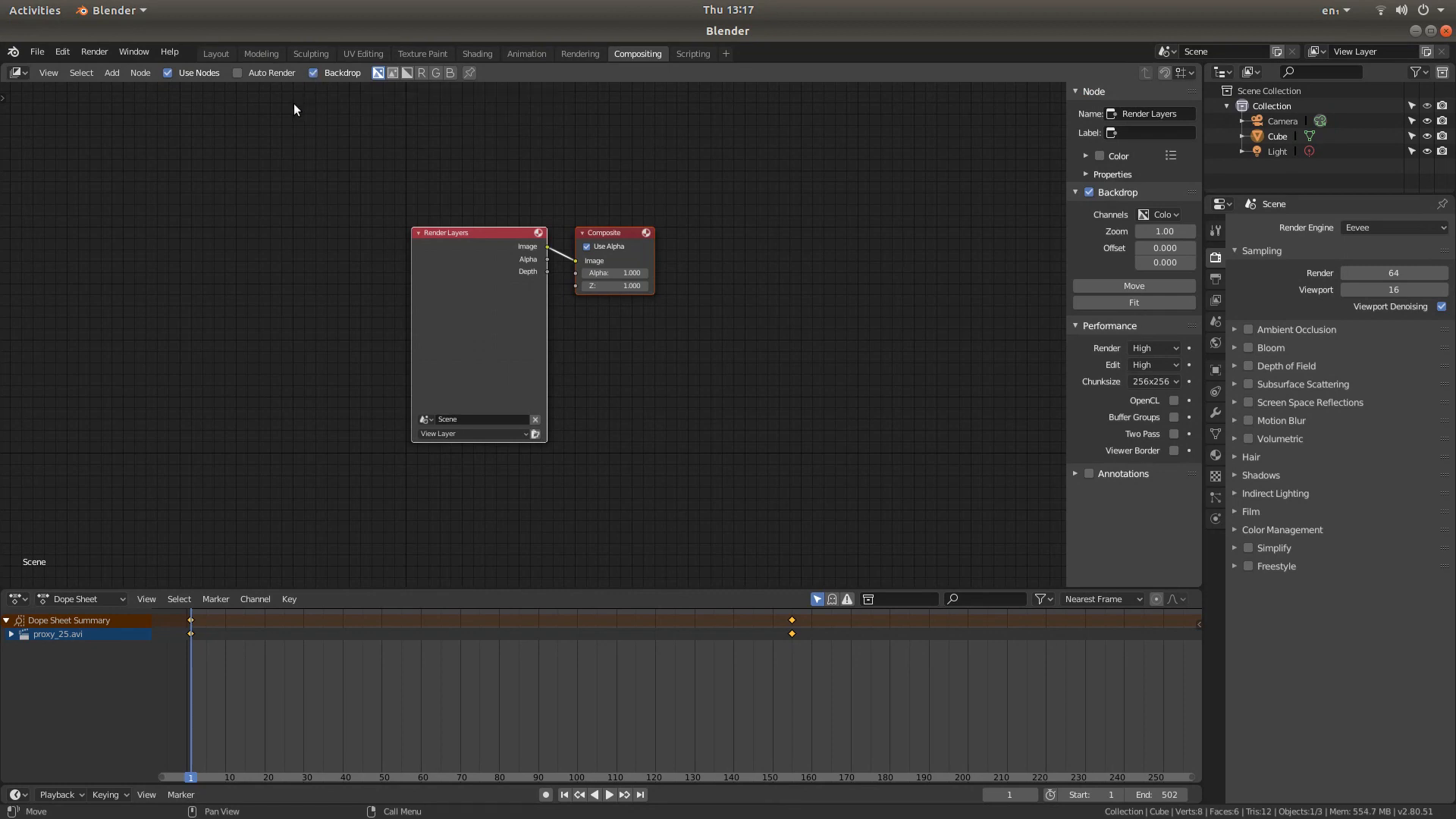
drag(507, 235, 319, 195)
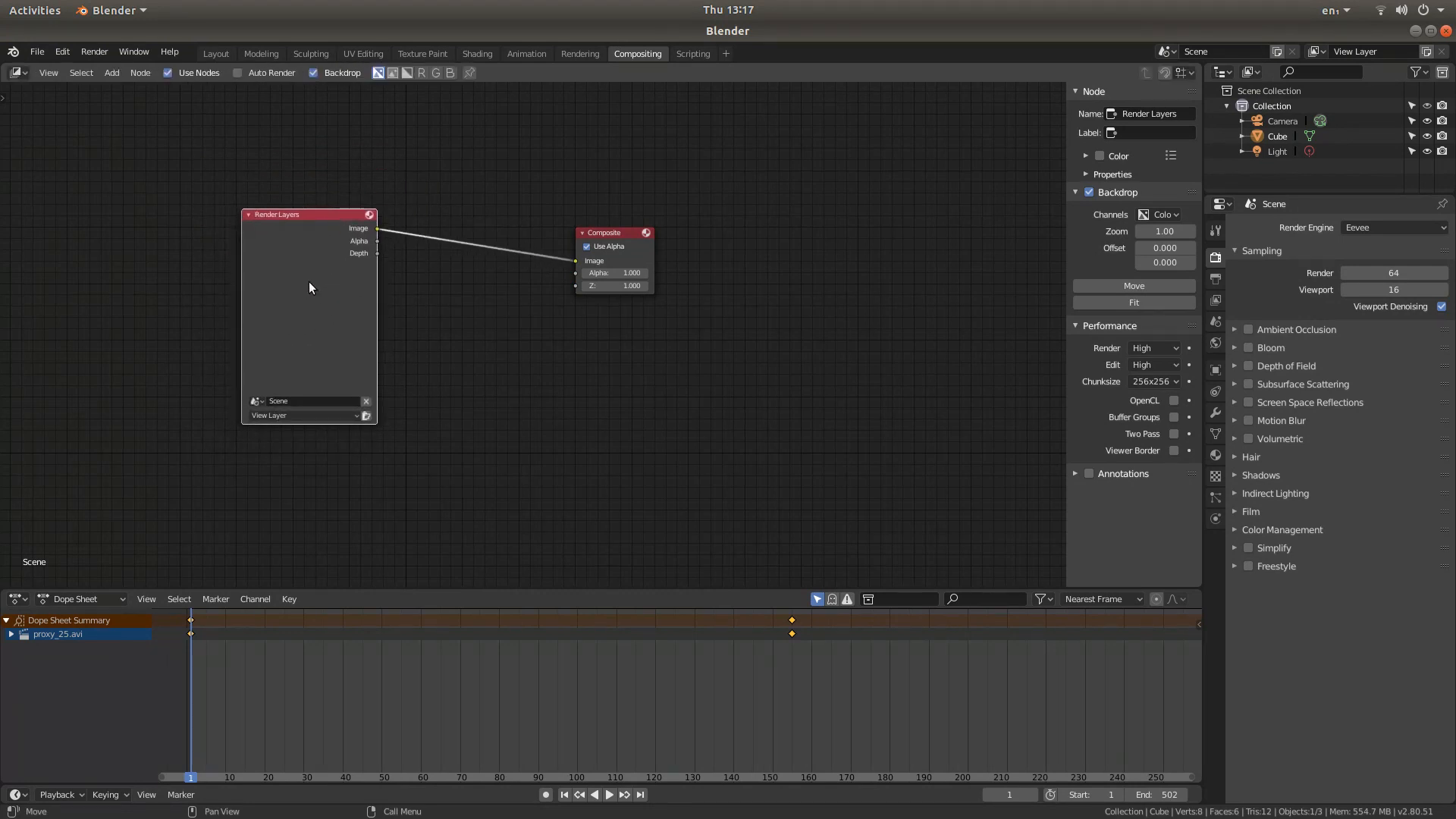
key(x)
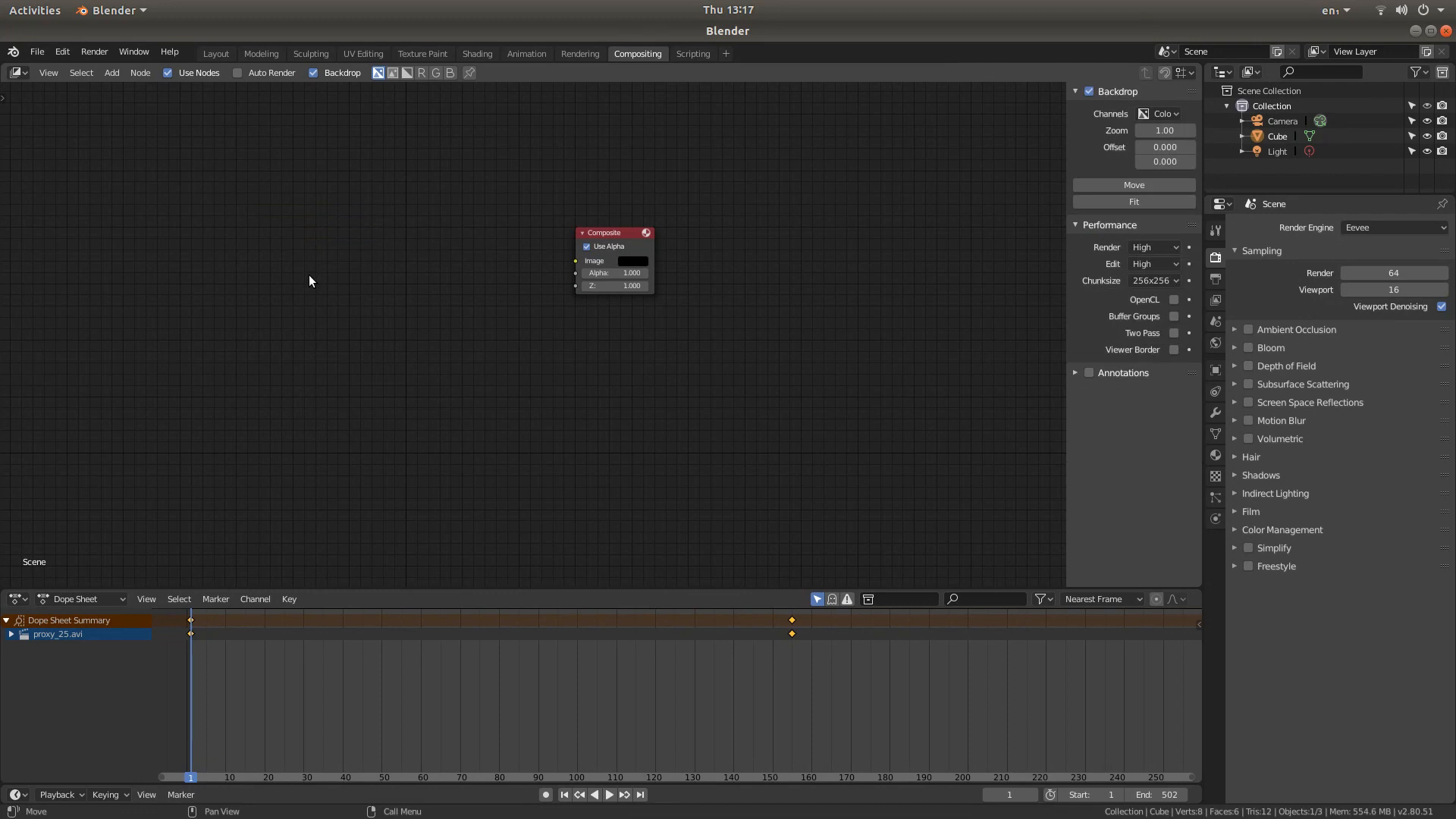
- Add a Movie Clip input node to the left of the Composite node
click(112, 73)
click(111, 73)
mouse_move(131, 118)
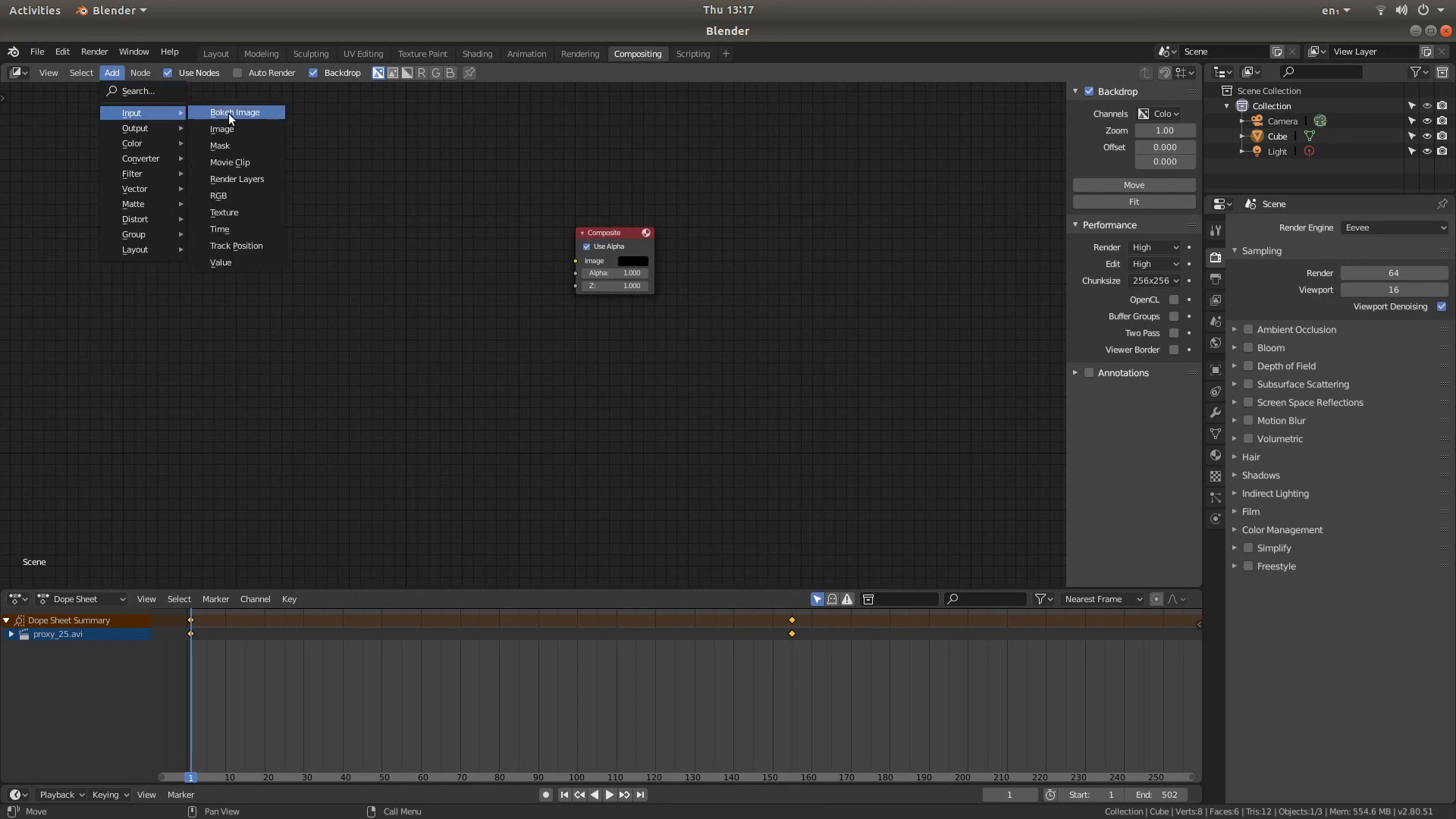
click(258, 164)
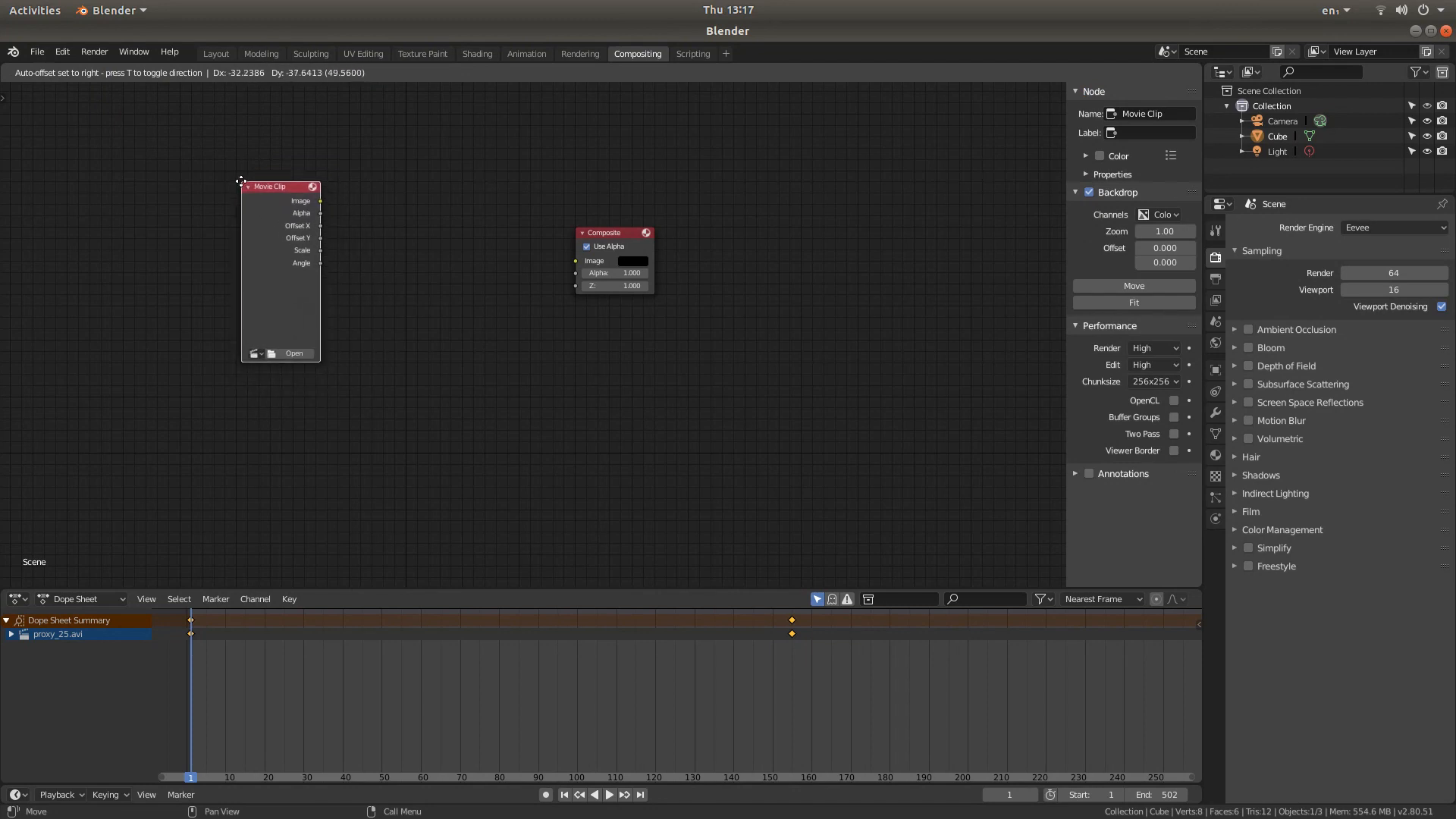
click(240, 182)
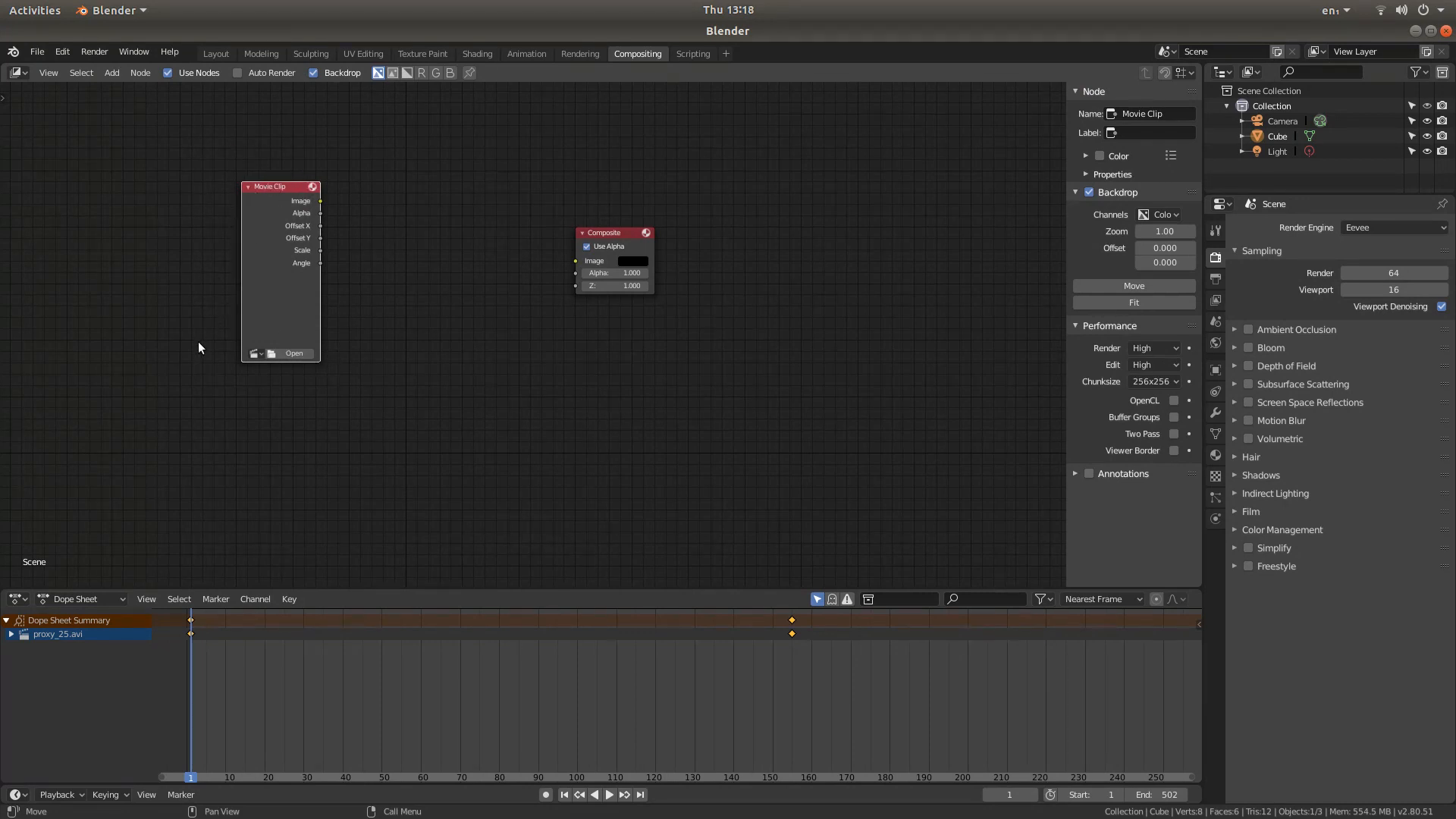
- Load the full-resolution clip dt1.mp4 from the Videos/DT folder into the Movie Clip node
click(295, 354)
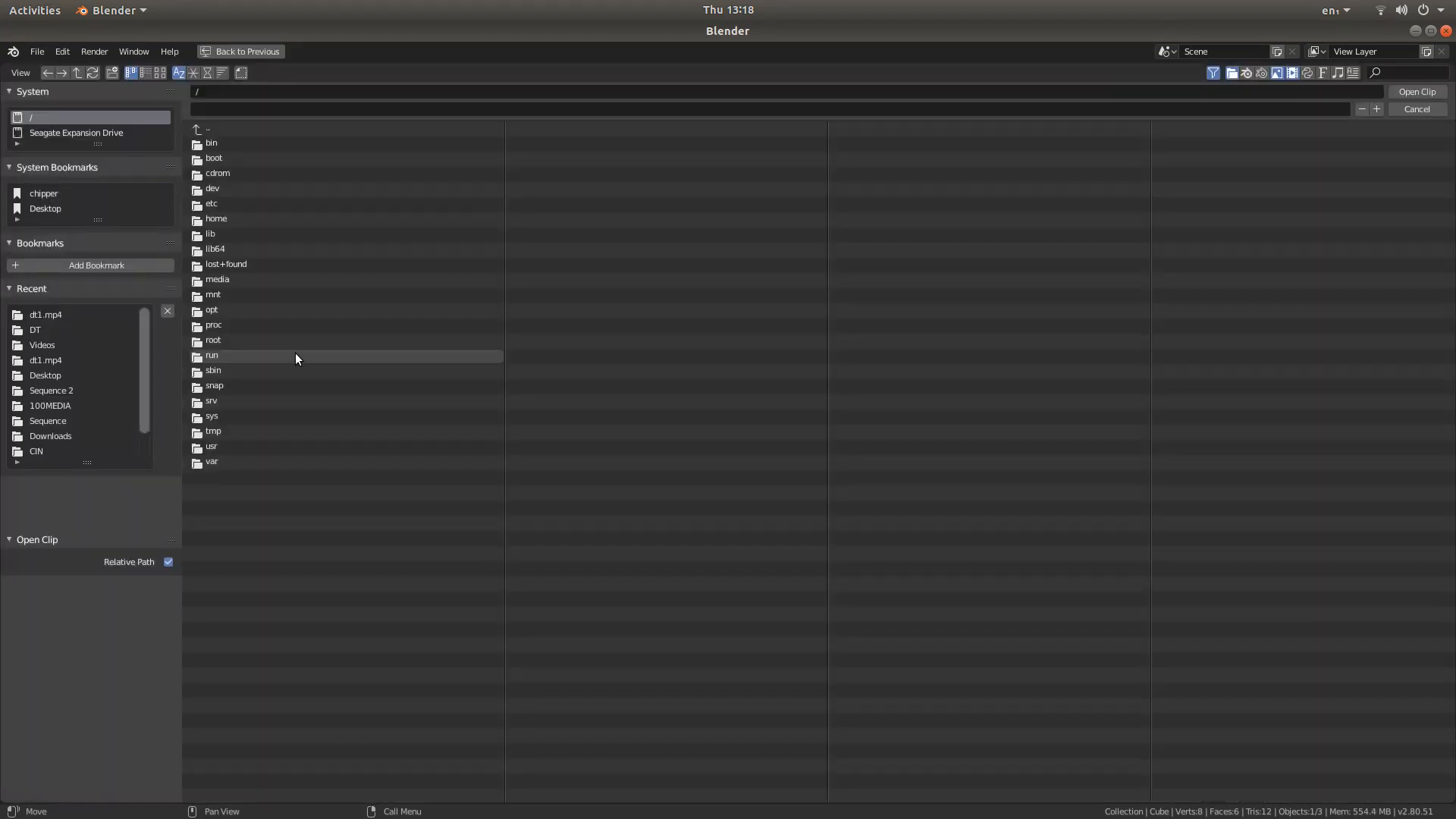
click(44, 193)
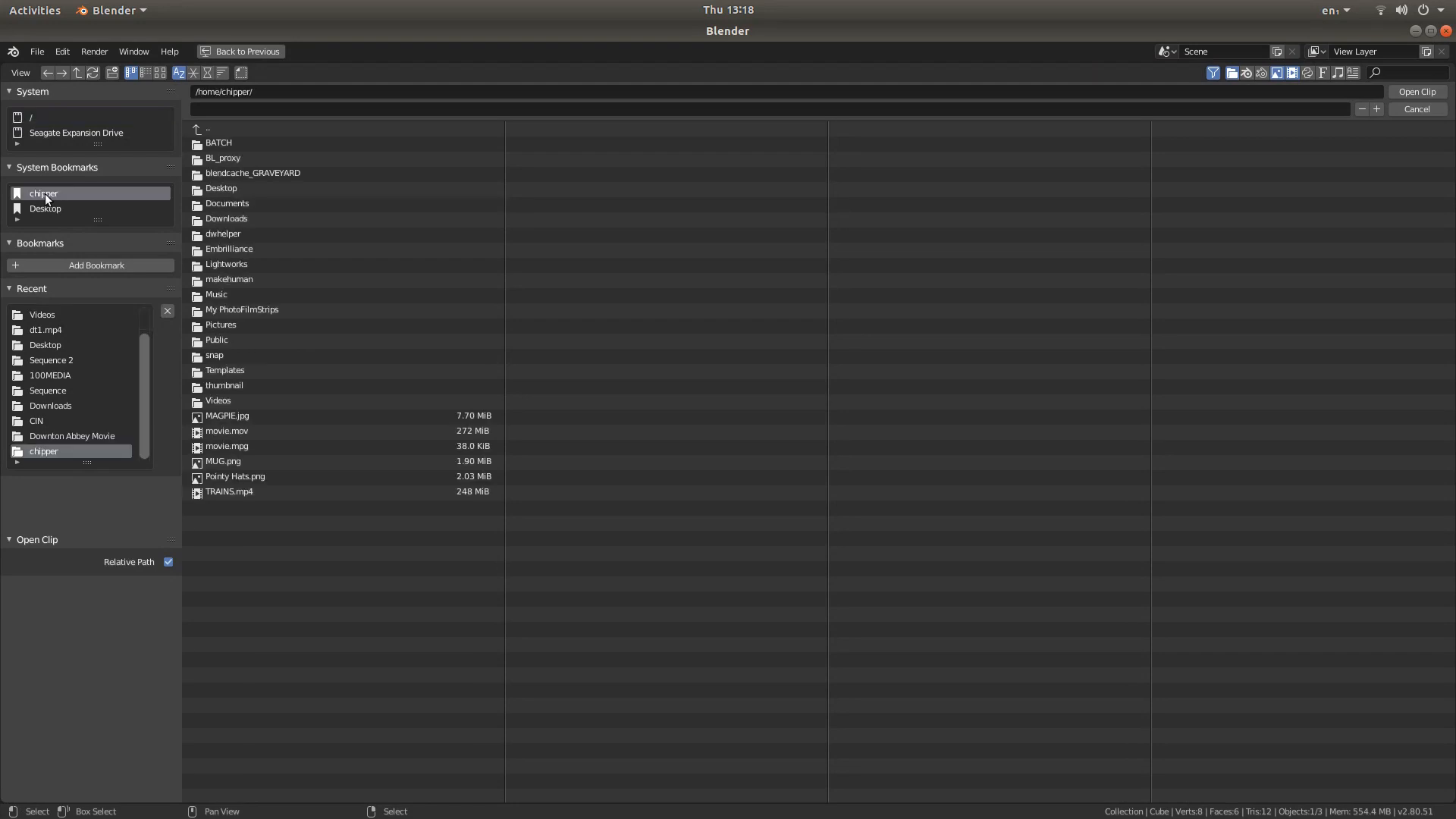
click(211, 399)
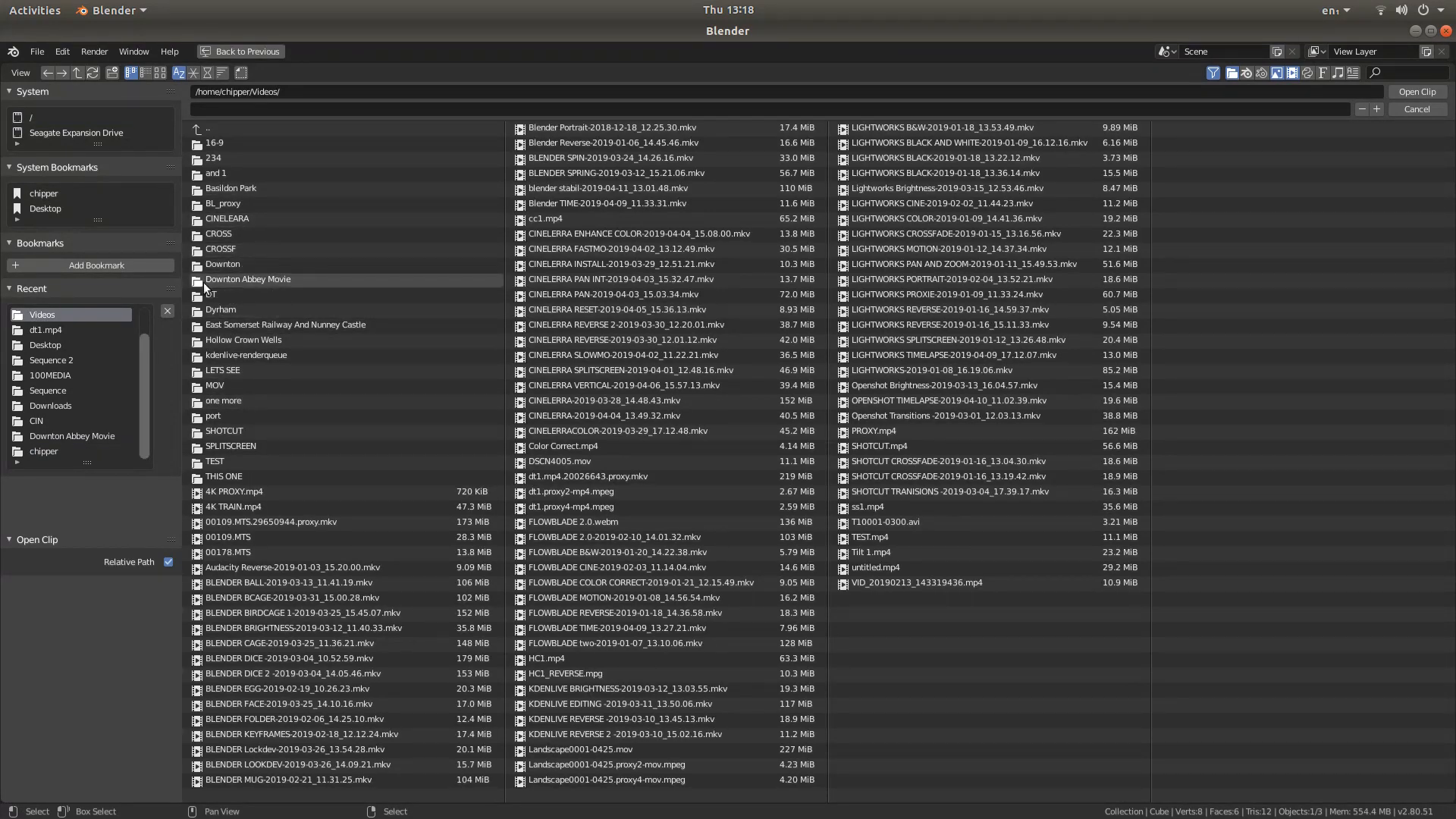
click(251, 295)
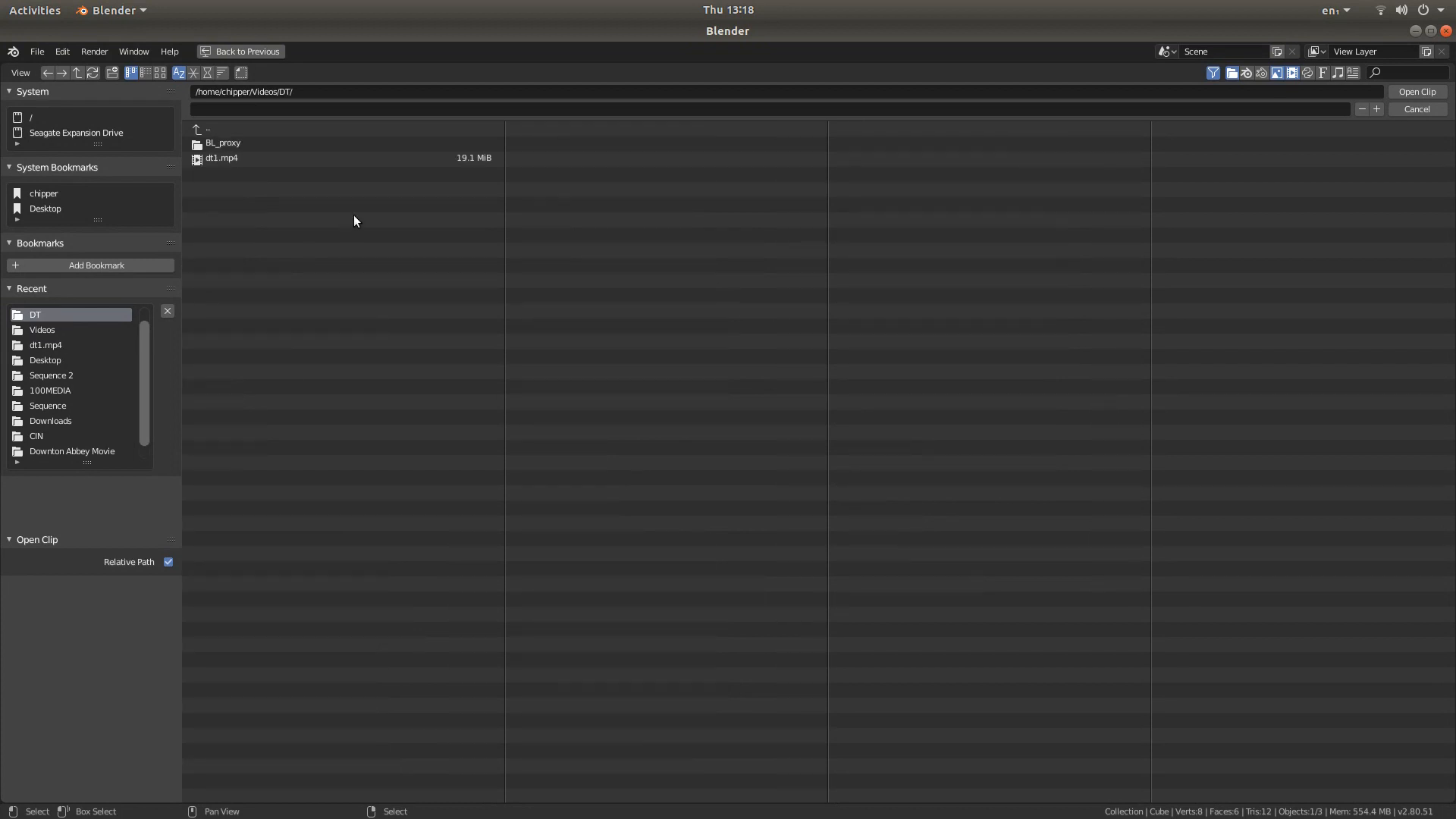
click(212, 158)
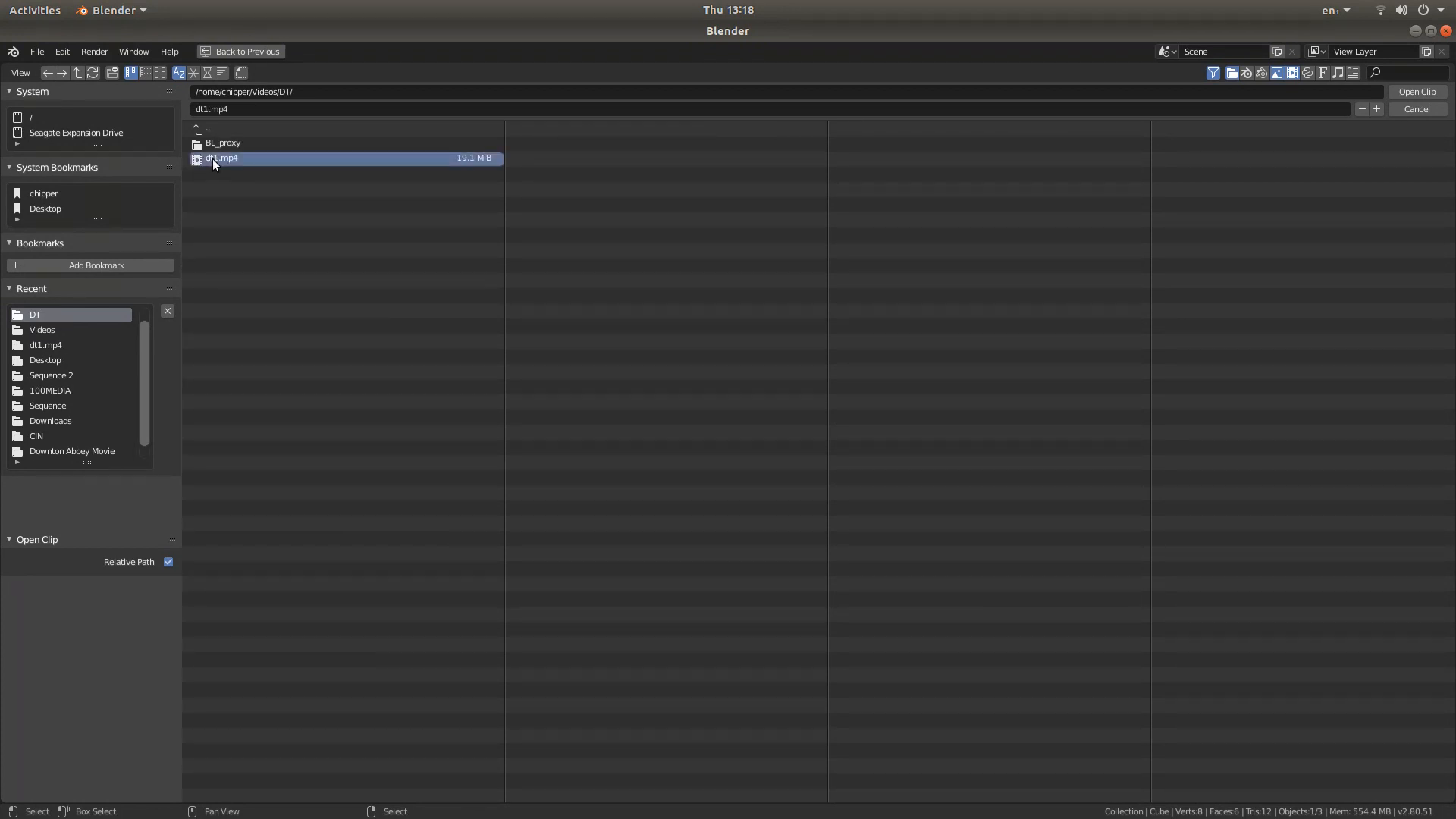
click(1418, 92)
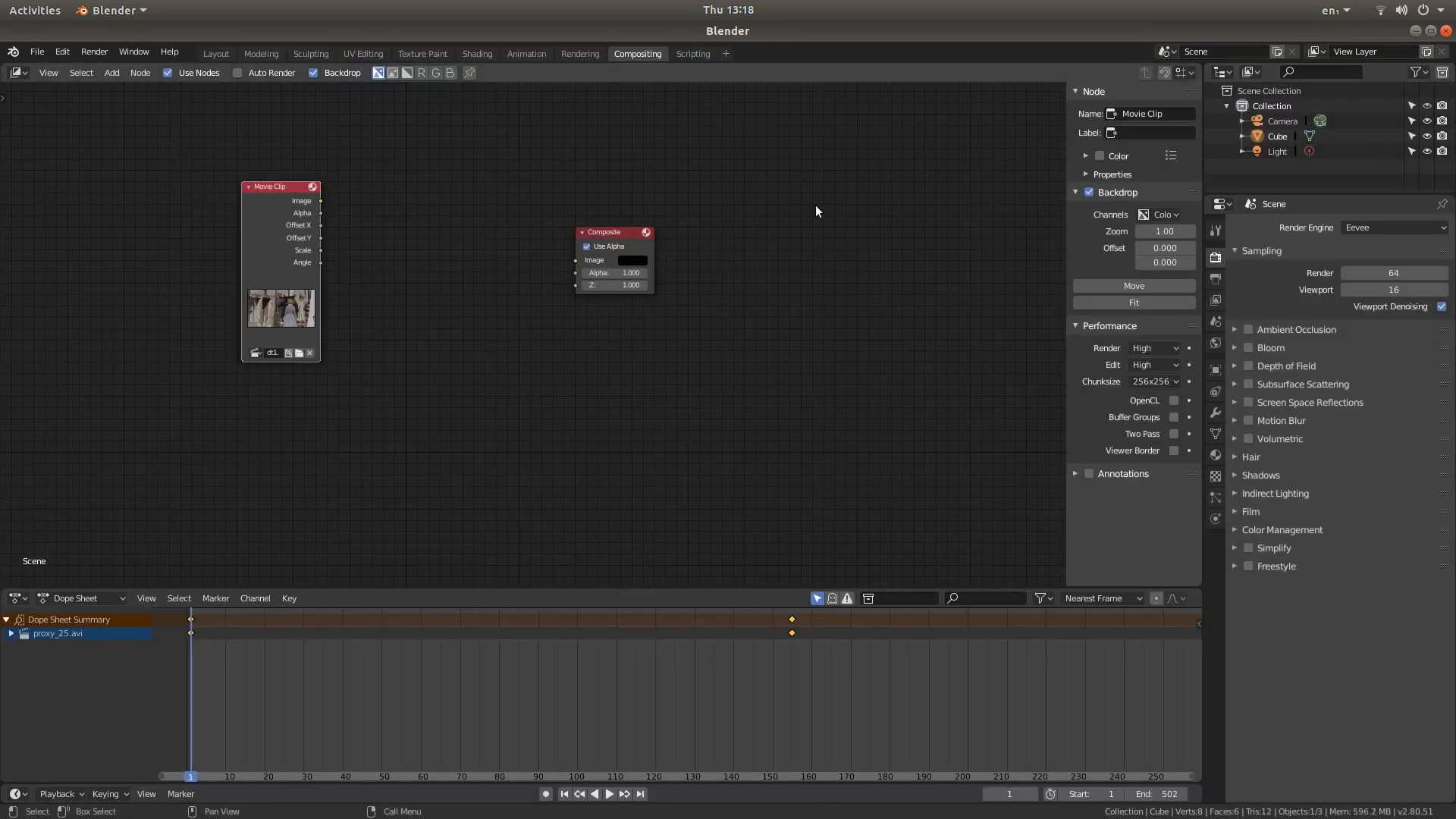
- Add a Stabilize 2D distort node between the Movie Clip and Composite nodes
click(112, 74)
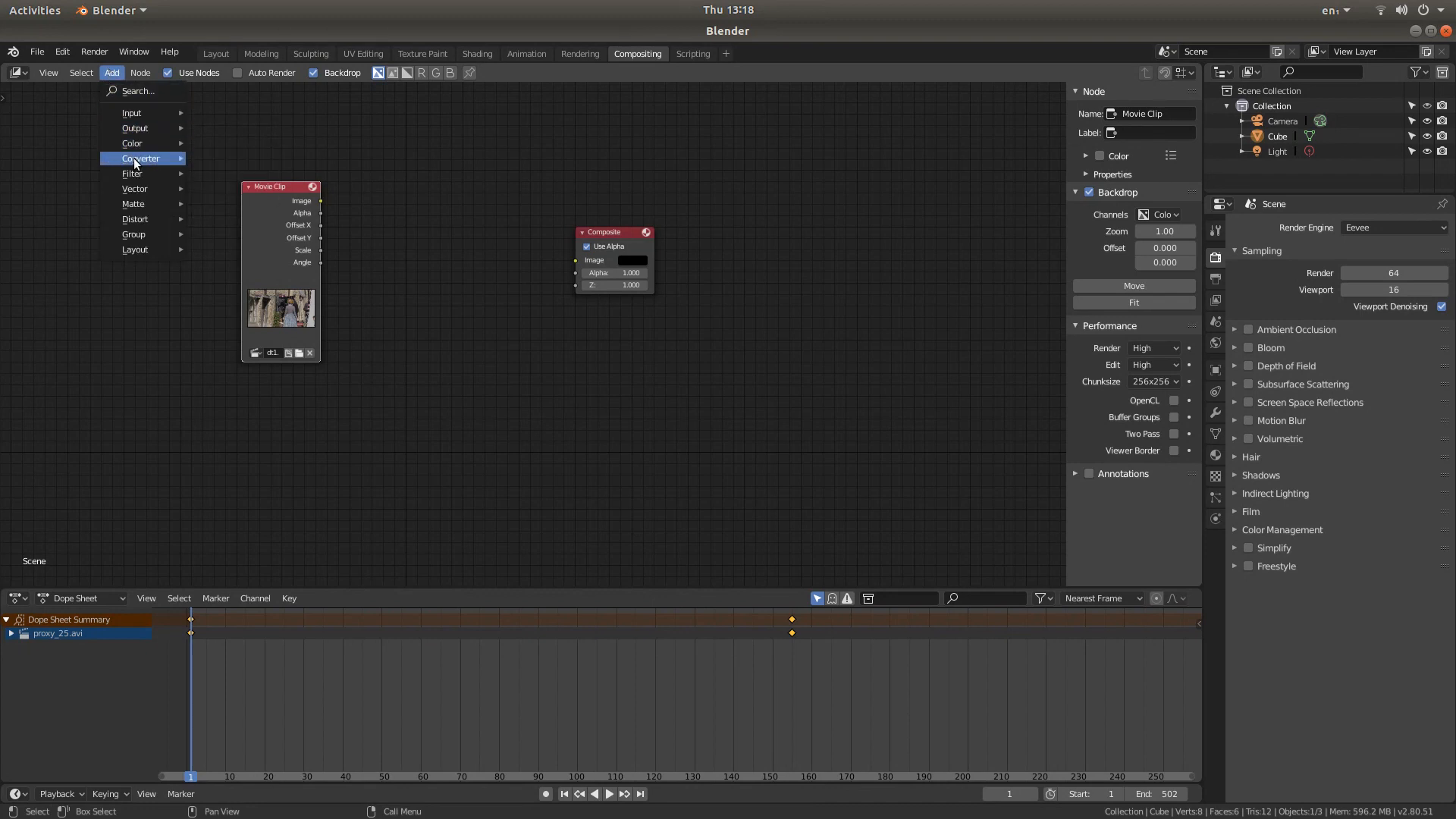
mouse_move(138, 222)
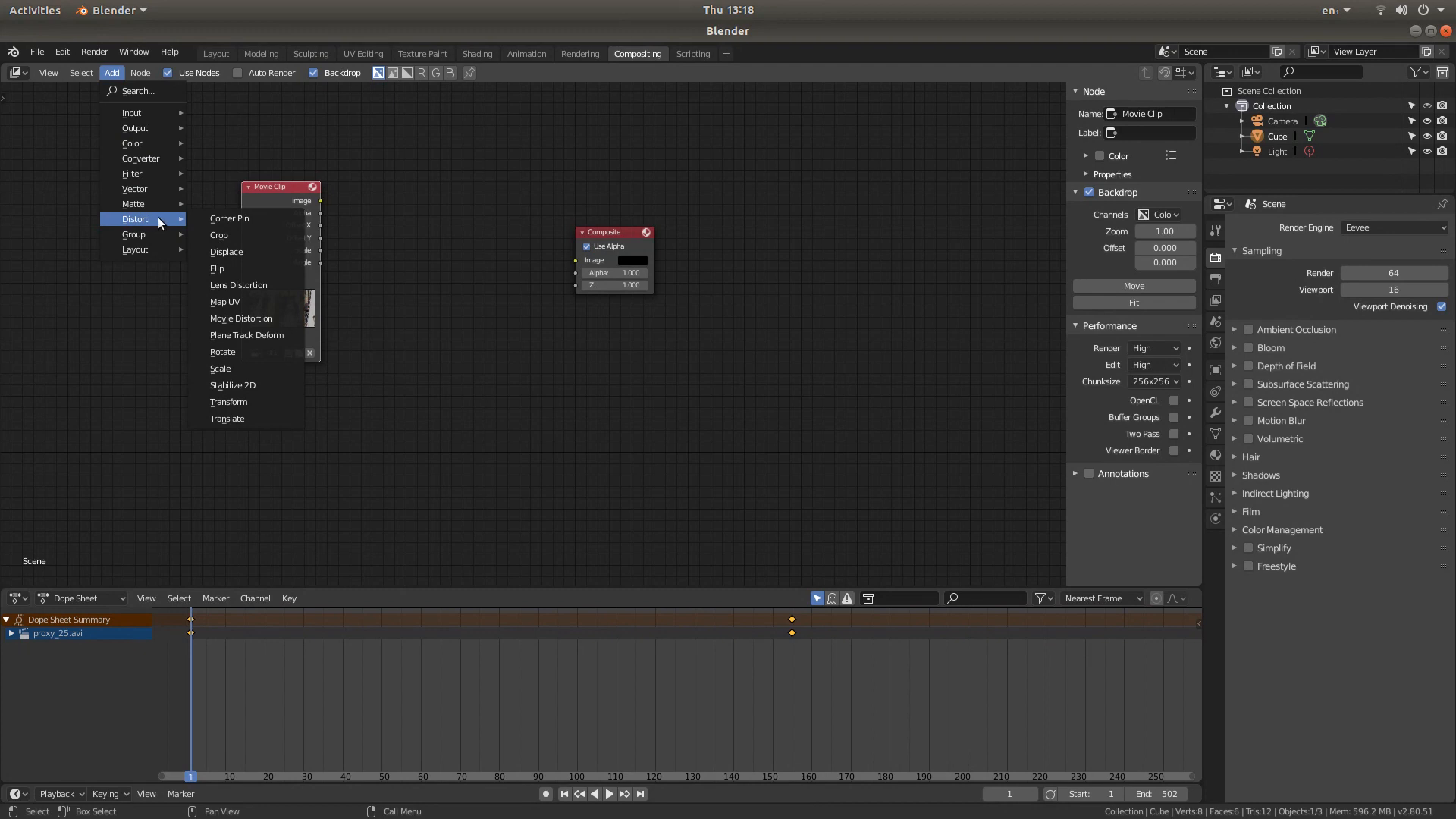
click(250, 384)
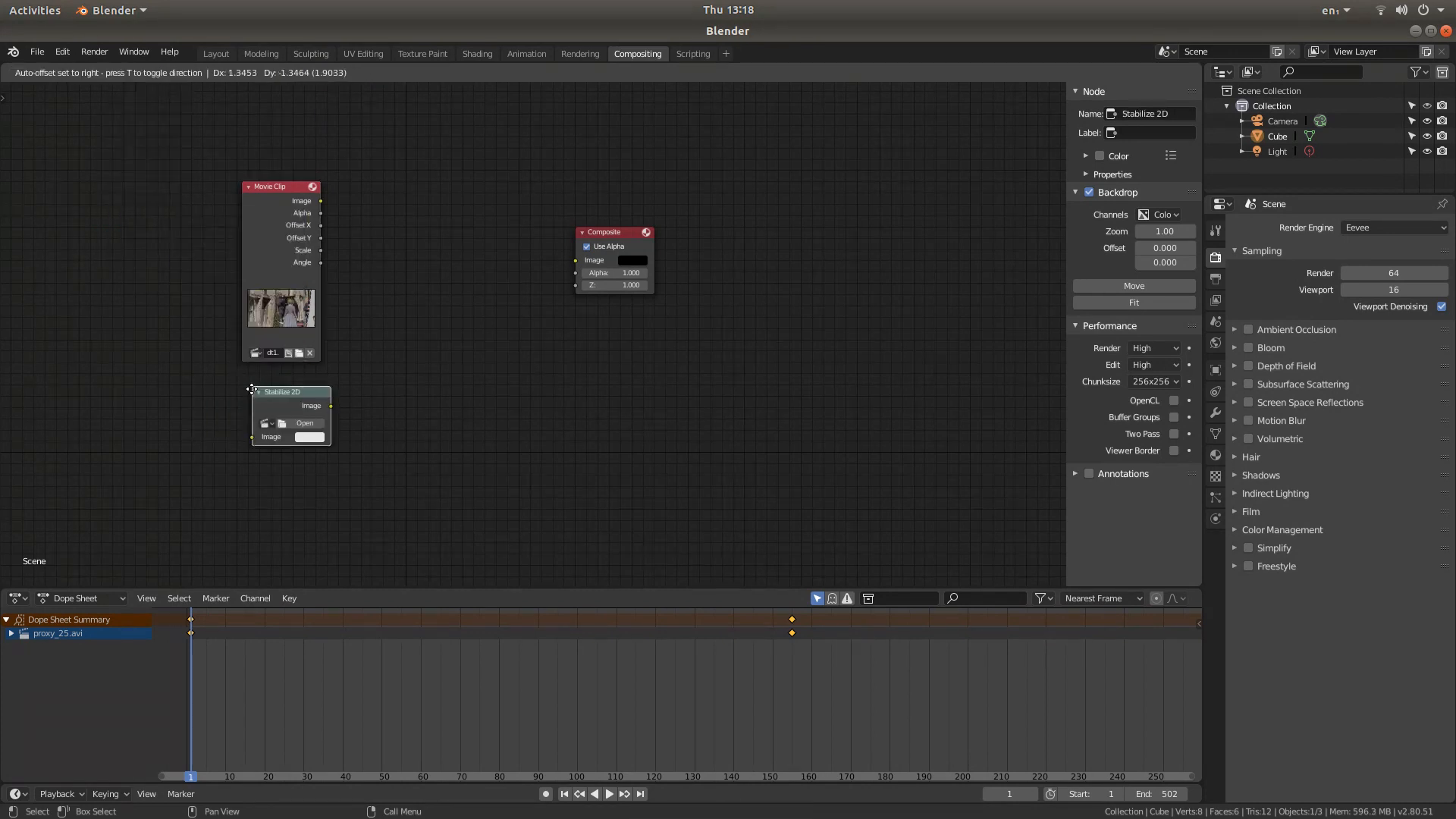
click(407, 191)
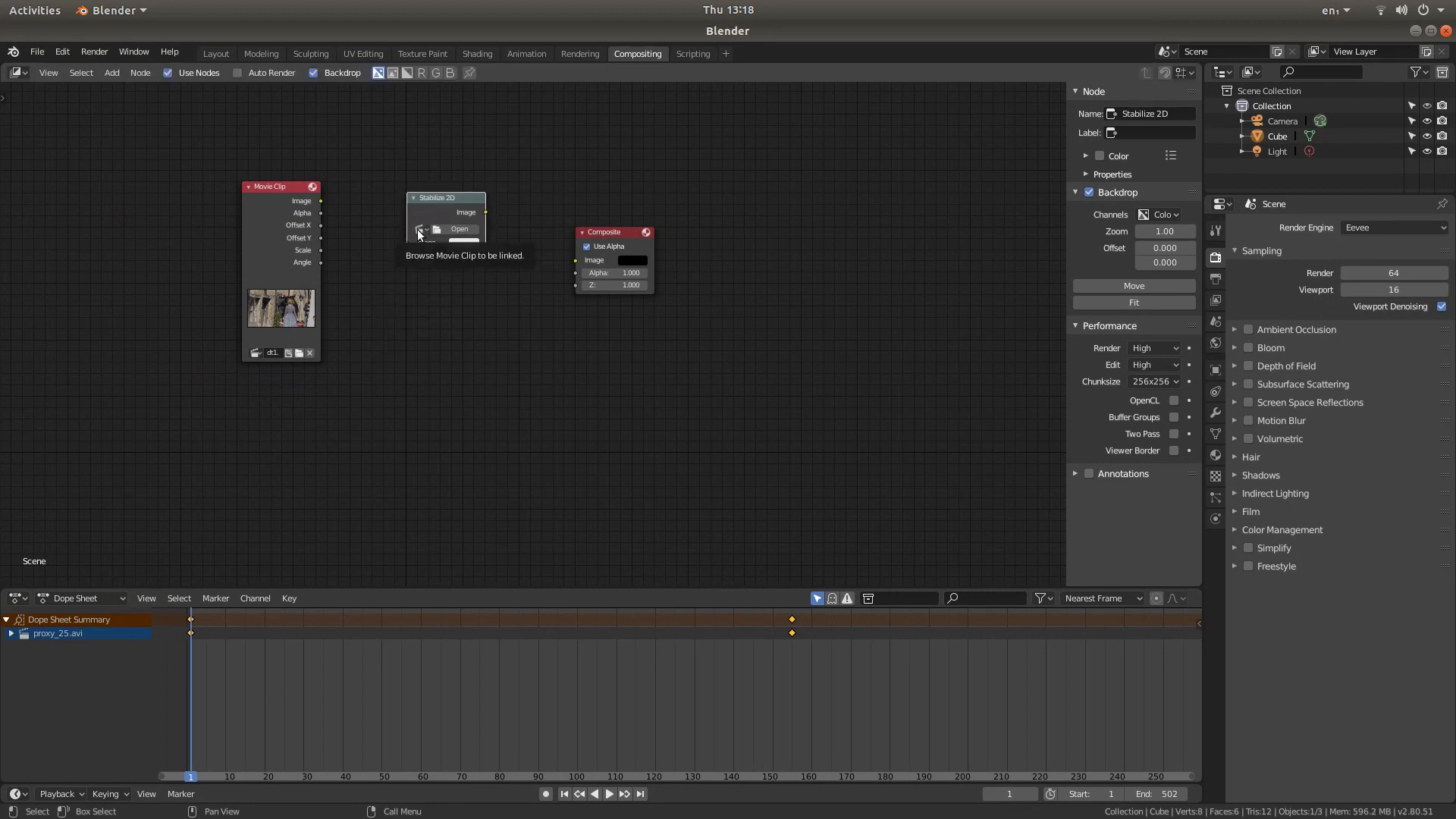
- Assign the tracked clip proxy_25.avi to the Stabilize 2D node
scroll(435, 264, up, 2)
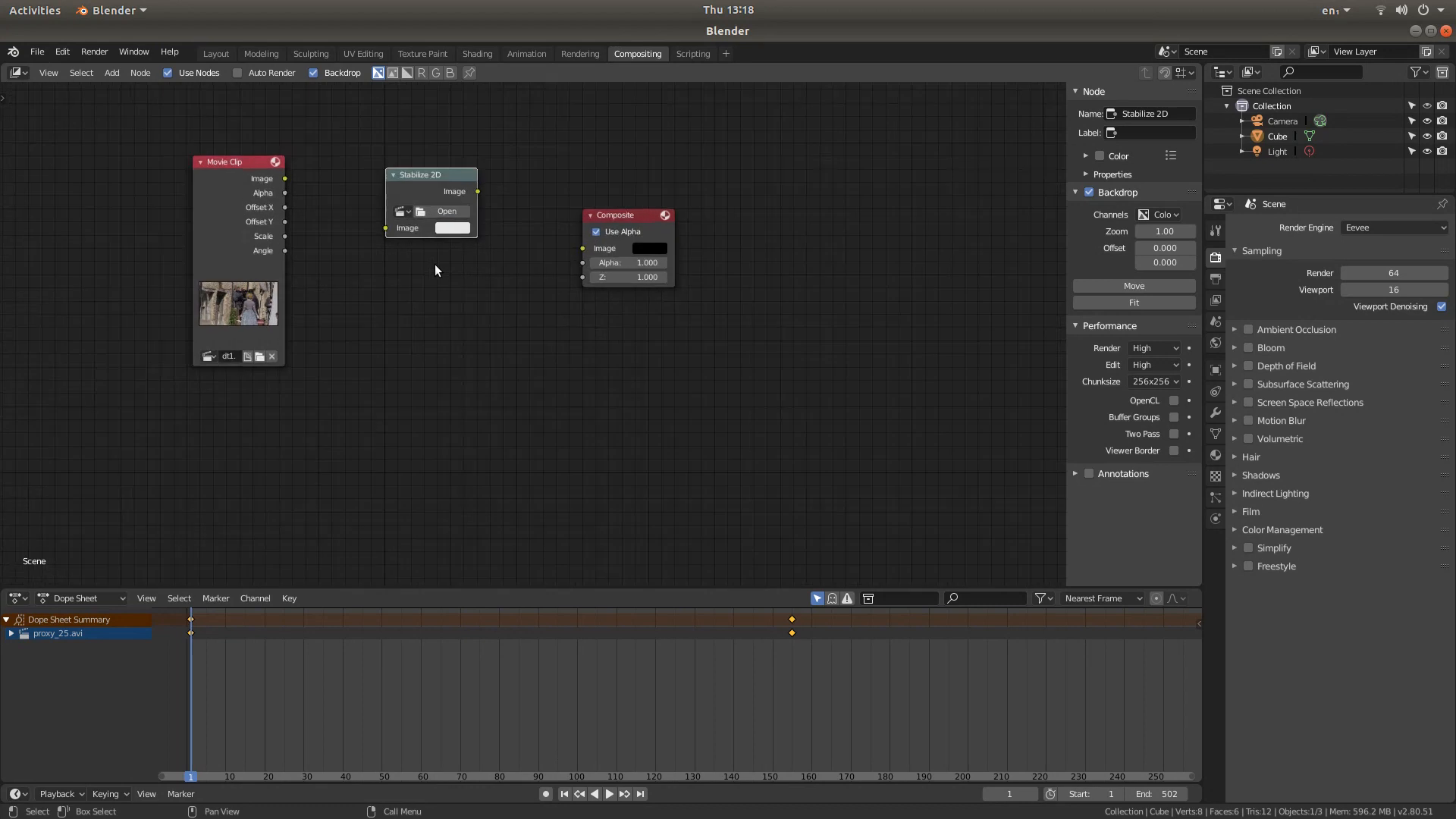
middle_drag(411, 258, 539, 458)
scroll(529, 425, up, 1)
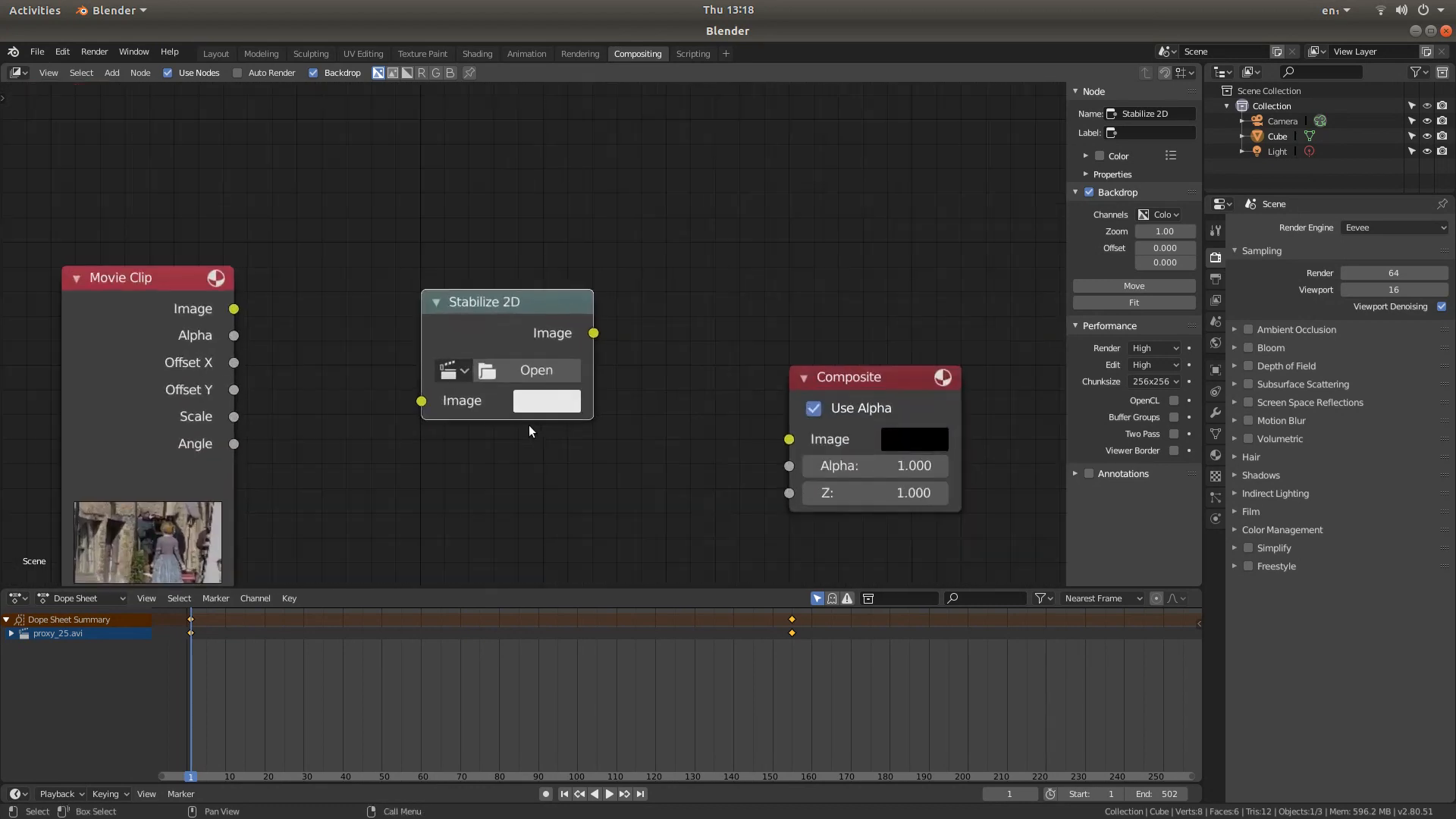
click(453, 372)
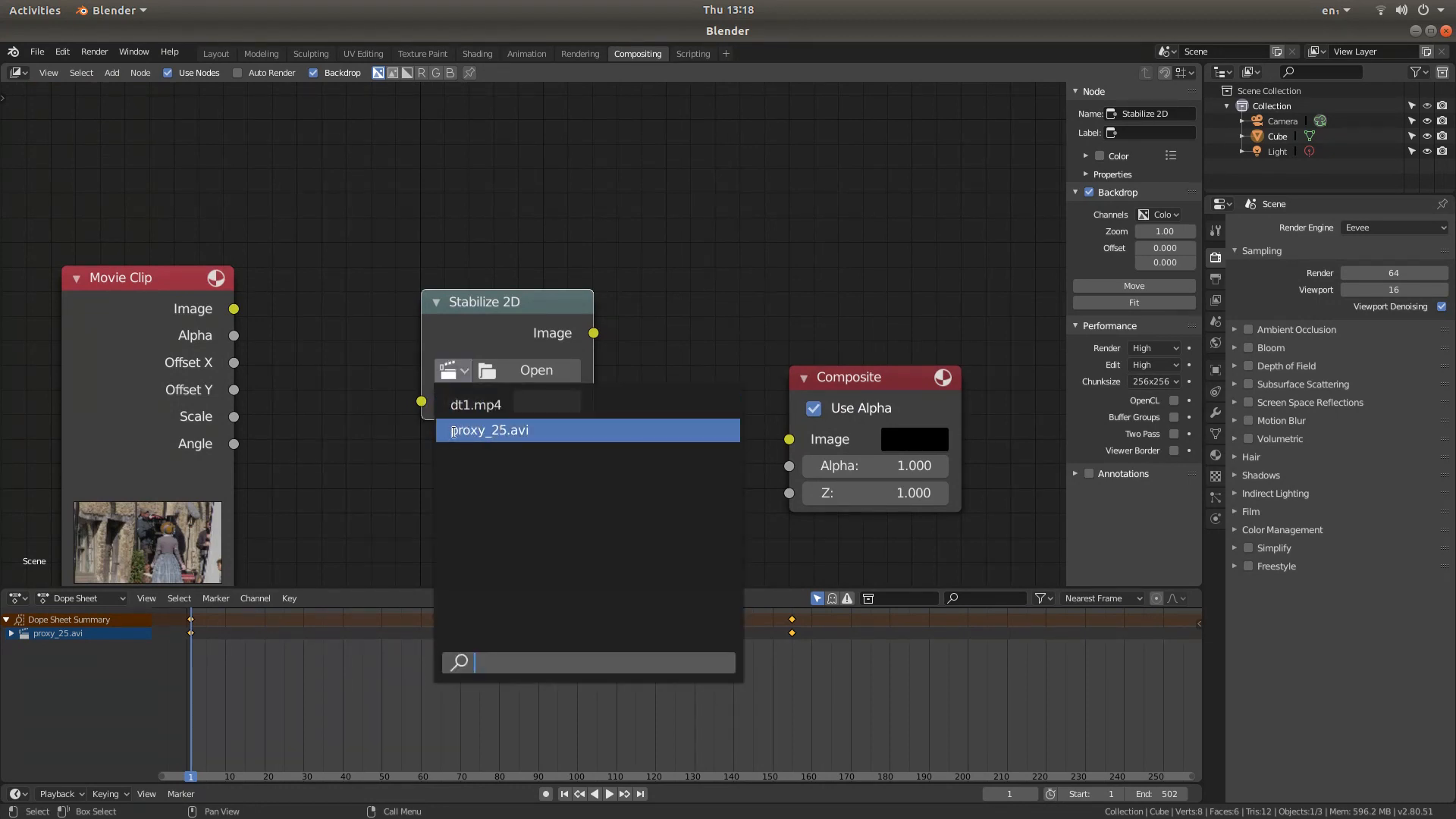
click(524, 431)
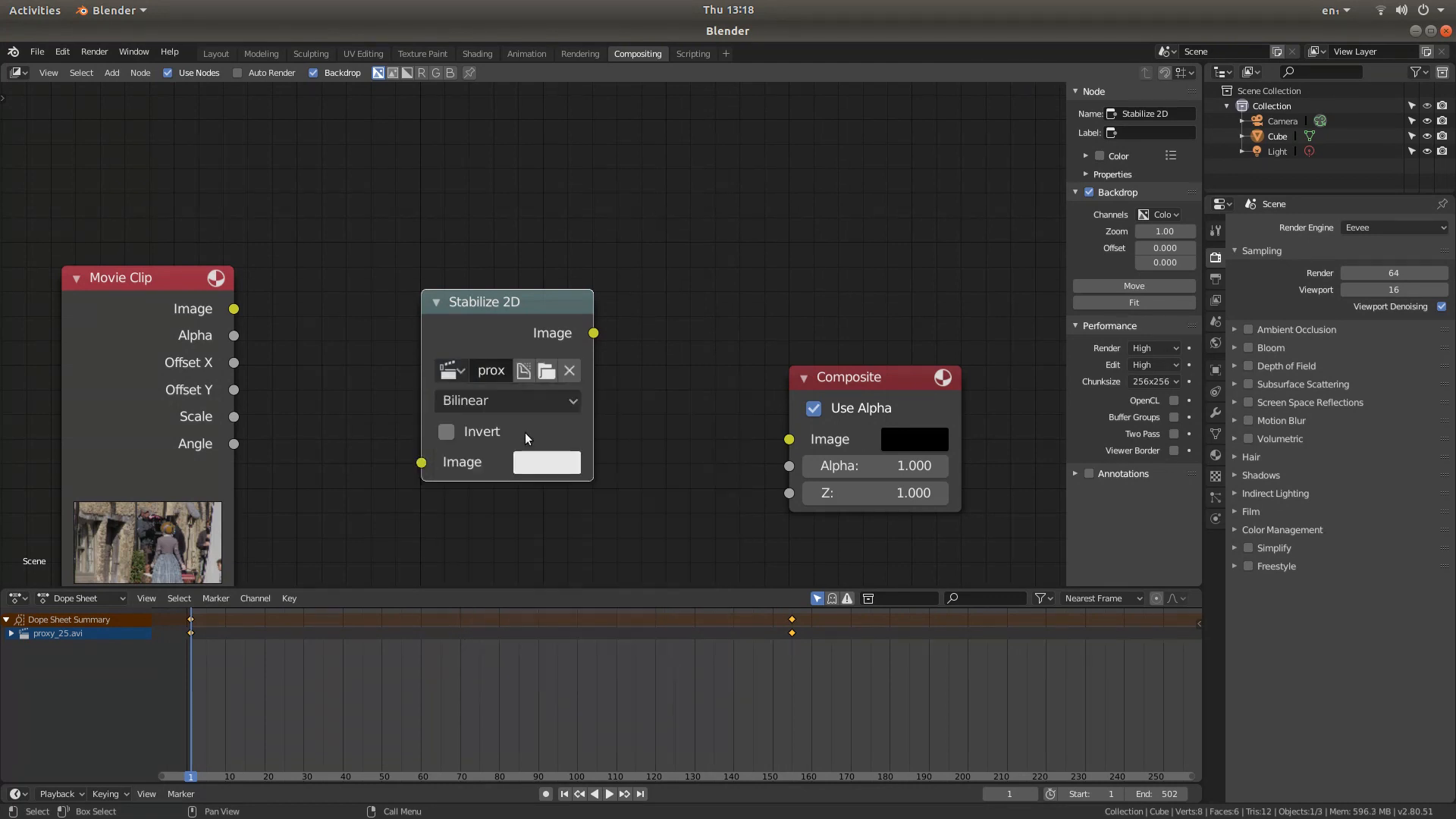
- Link the Movie Clip image to the Stabilize 2D input and the Stabilize 2D image to the Composite node, placed higher up
scroll(454, 266, down, 2)
scroll(452, 264, down, 1)
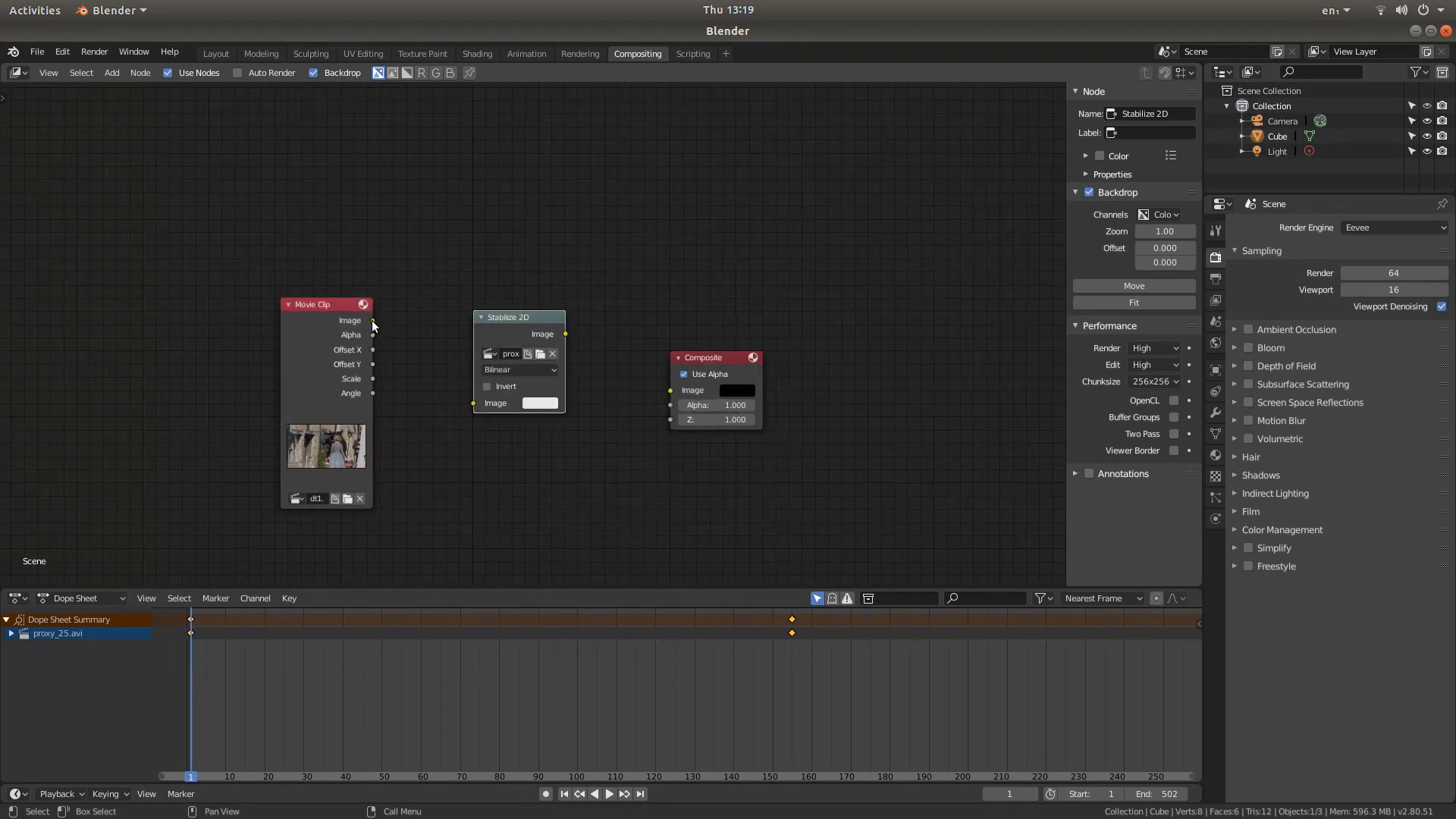
drag(371, 320, 465, 400)
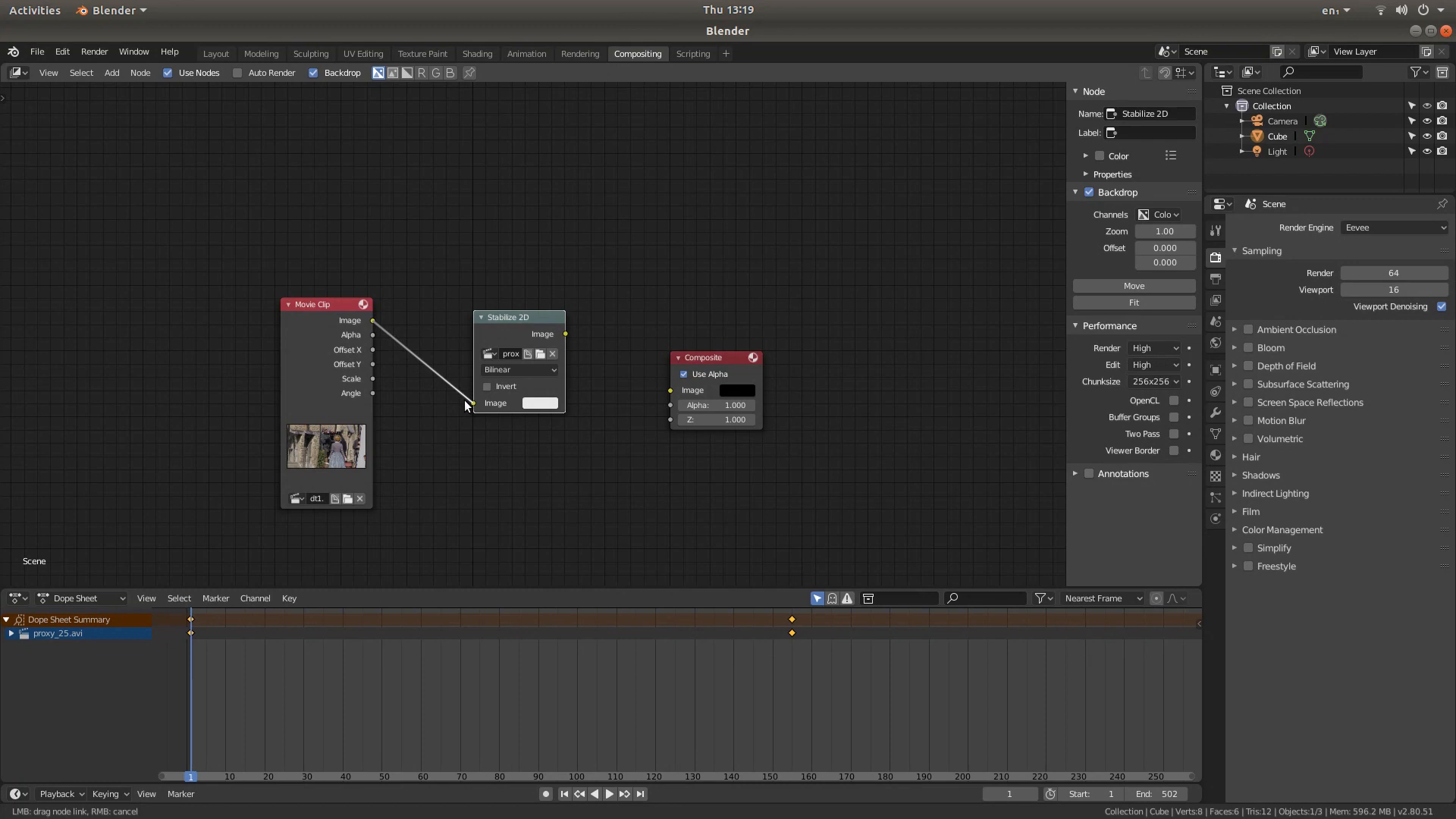
drag(466, 399, 465, 400)
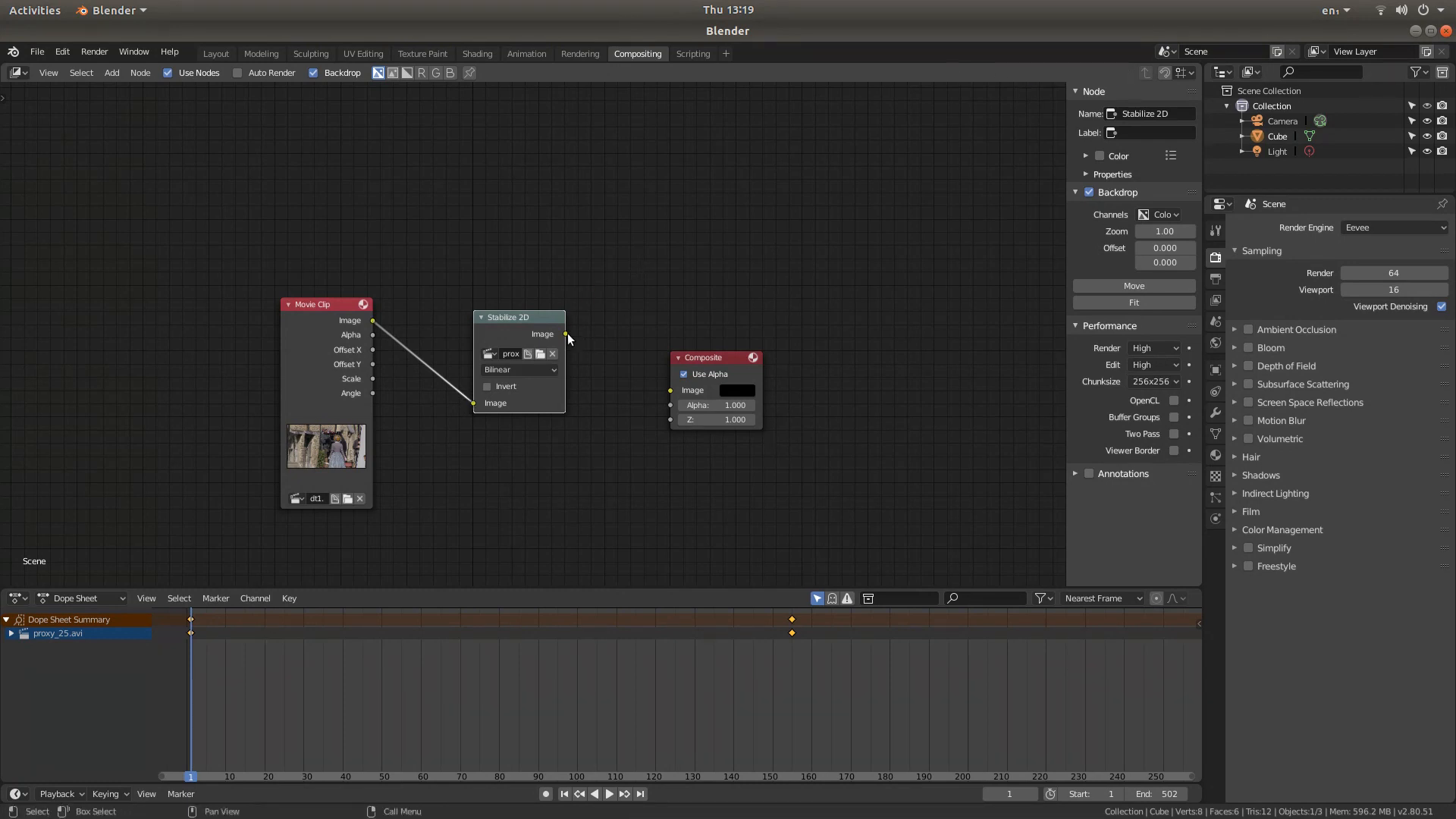
drag(566, 333, 715, 197)
- Add a Viewer output node below the Composite node and feed it the Stabilize 2D image
click(110, 74)
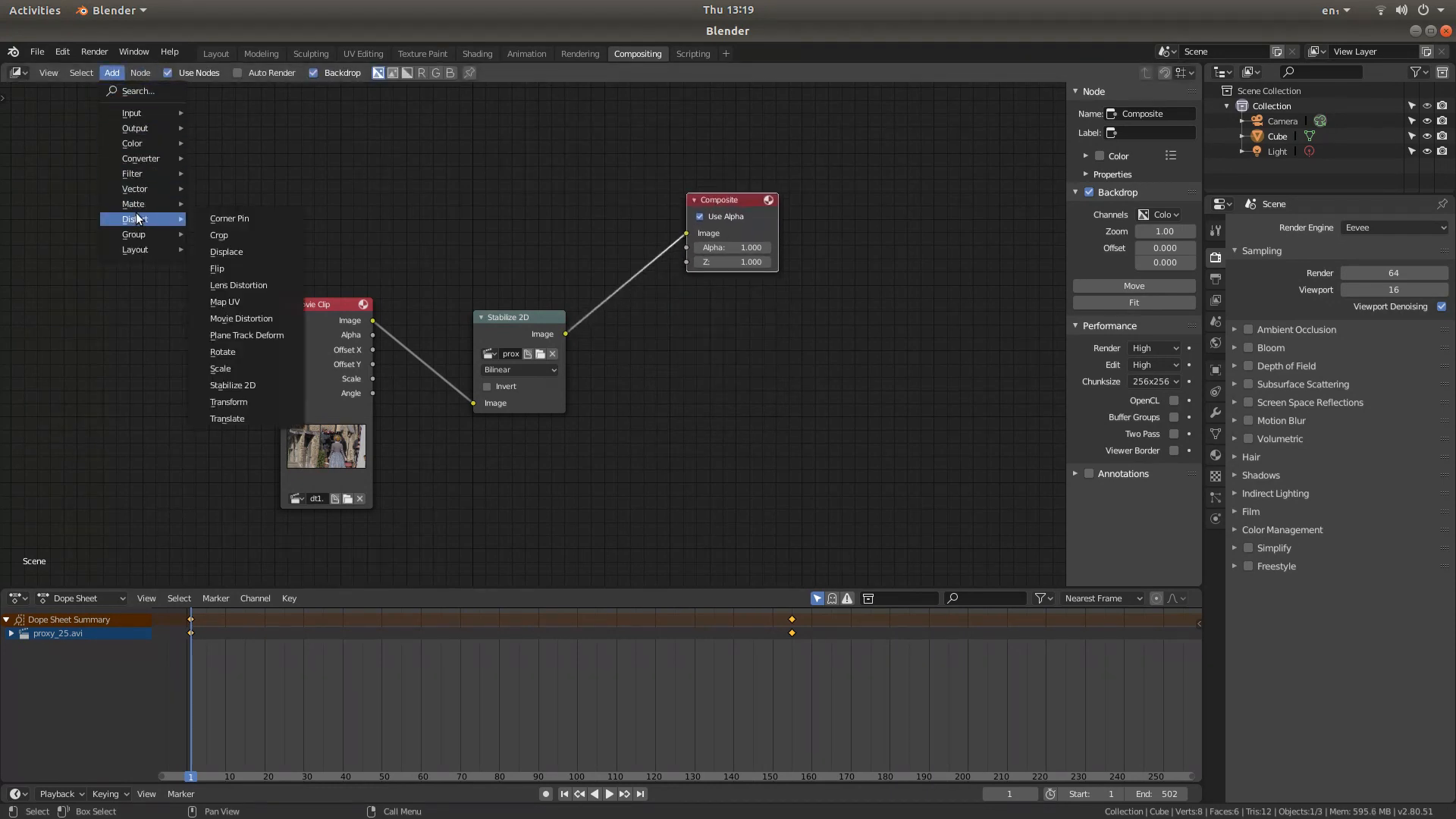
mouse_move(130, 130)
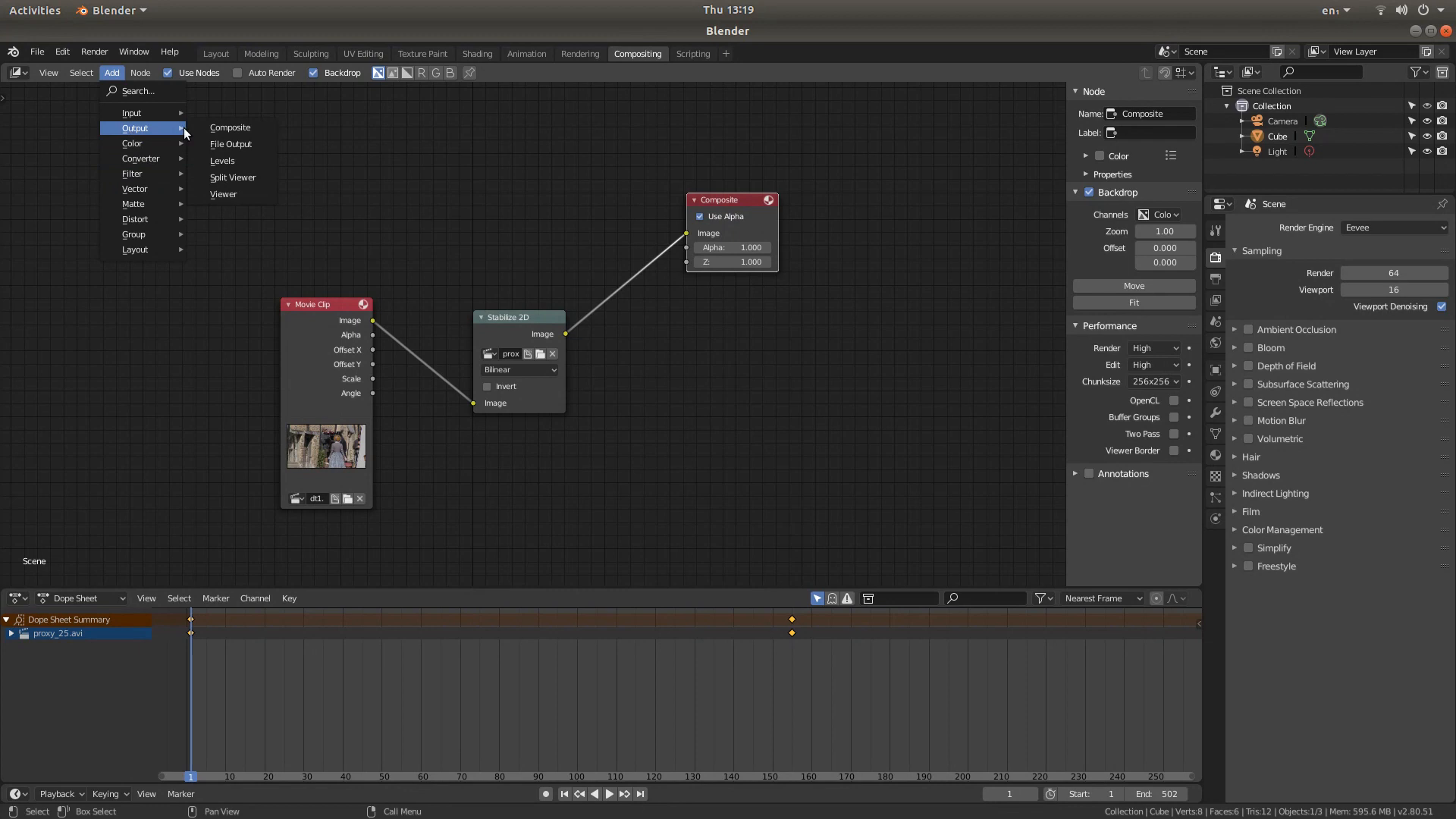
click(234, 198)
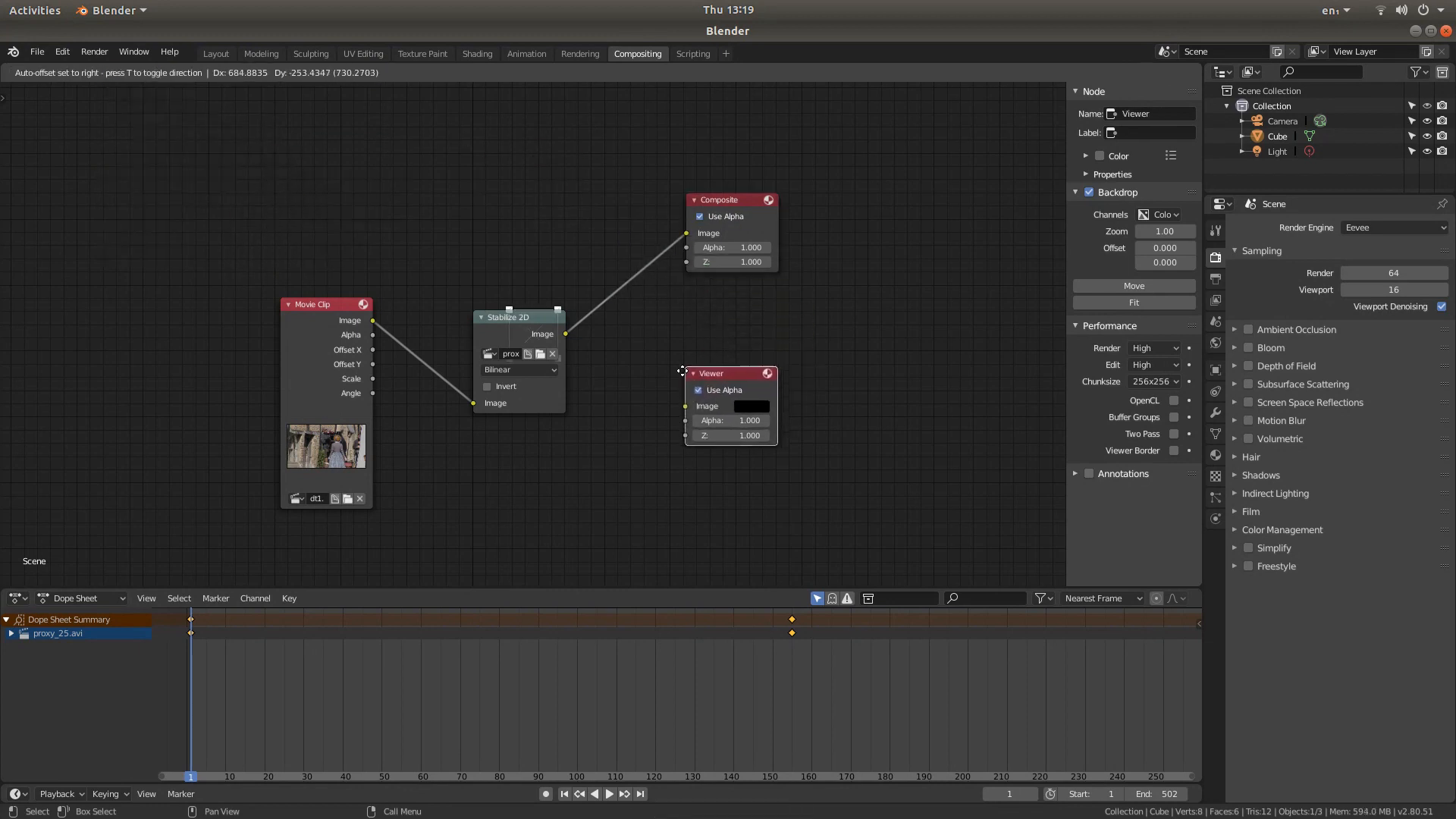
click(692, 374)
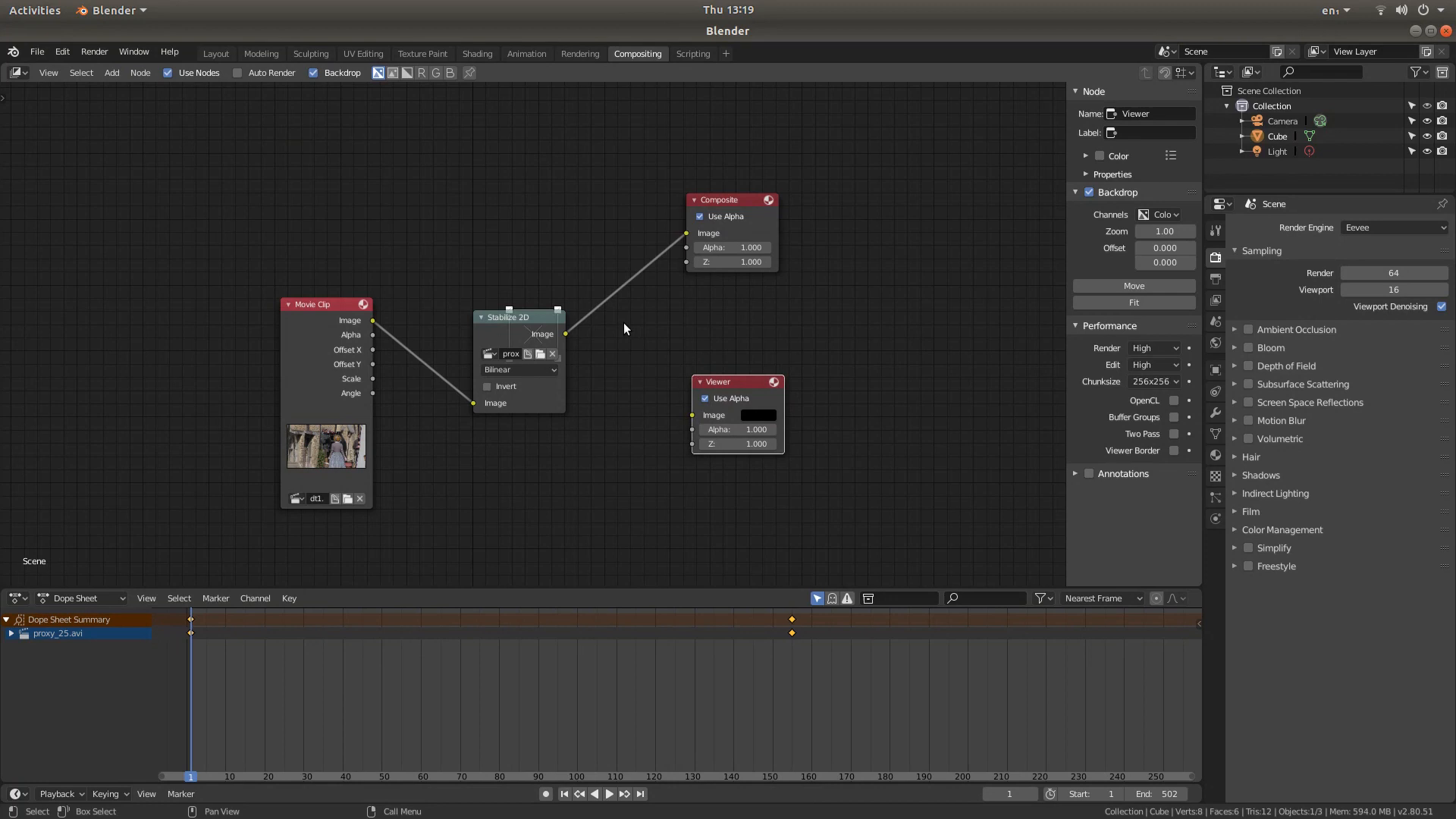
drag(566, 334, 684, 416)
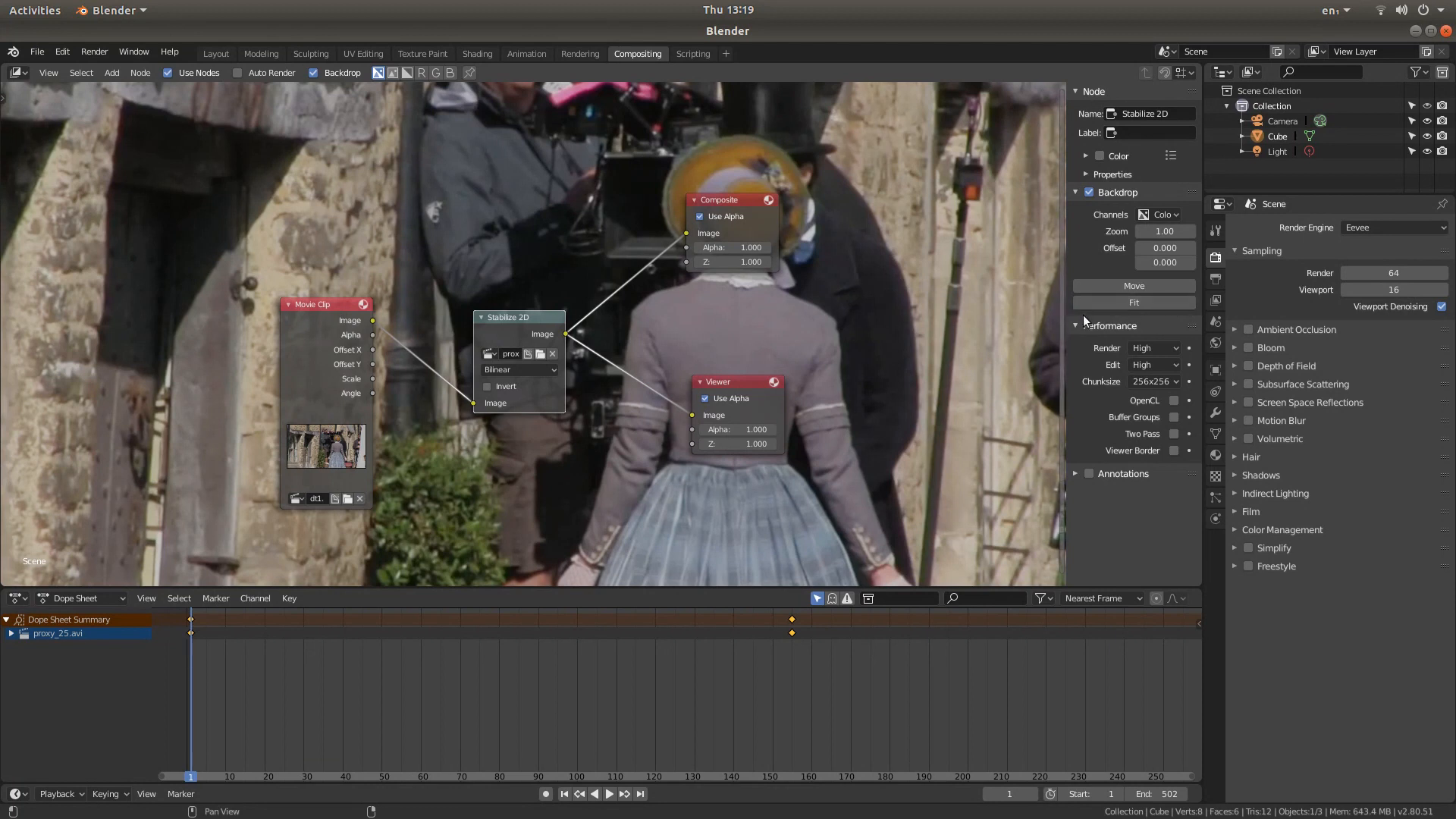
- Fit the backdrop to the node editor and advance frame by frame to frame 25 to check the stabilized image
click(1145, 303)
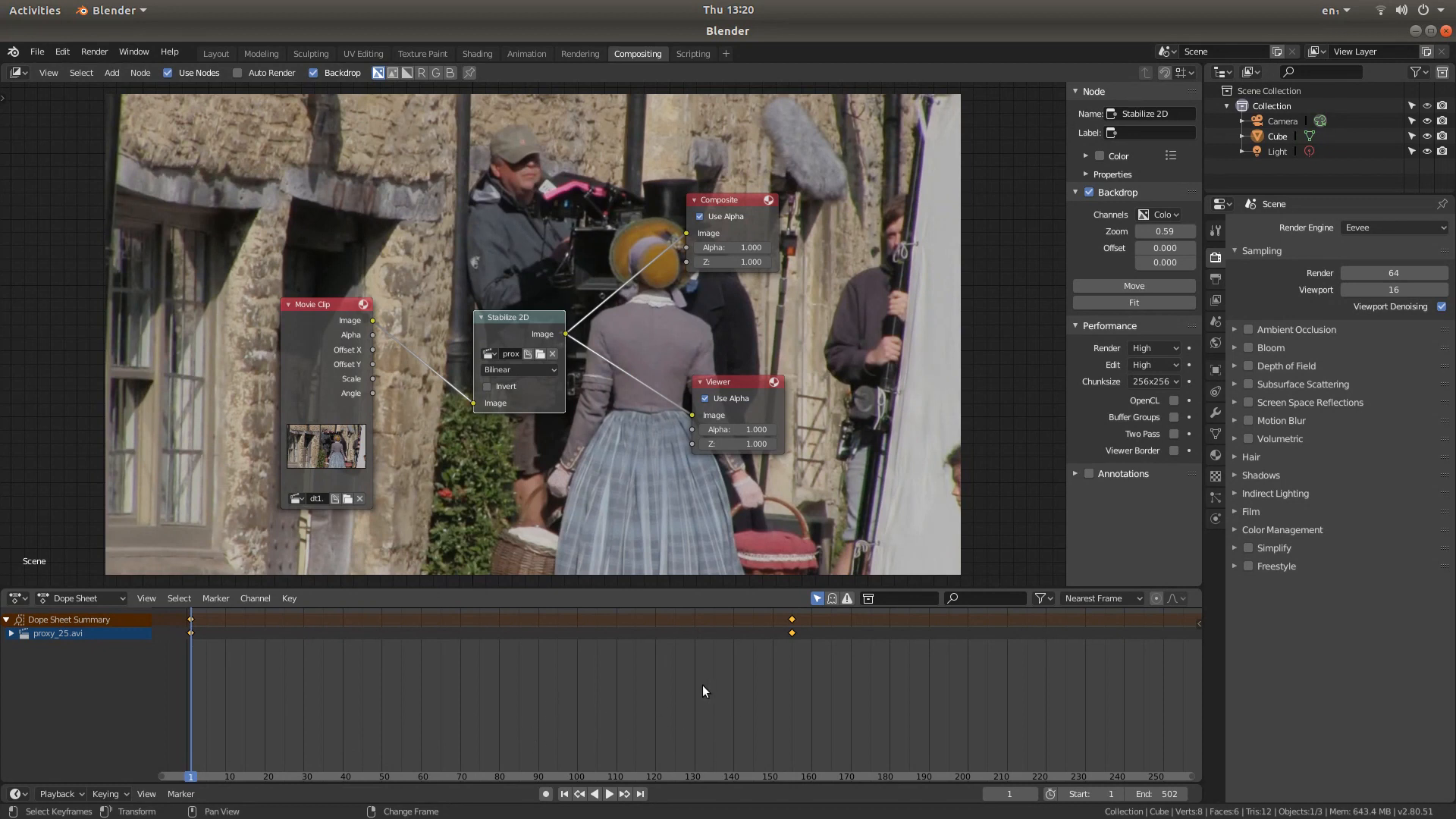
key(Right)
key(Right)
key(Right)
key(Right)
key(Right)
key(Right)
key(Right)
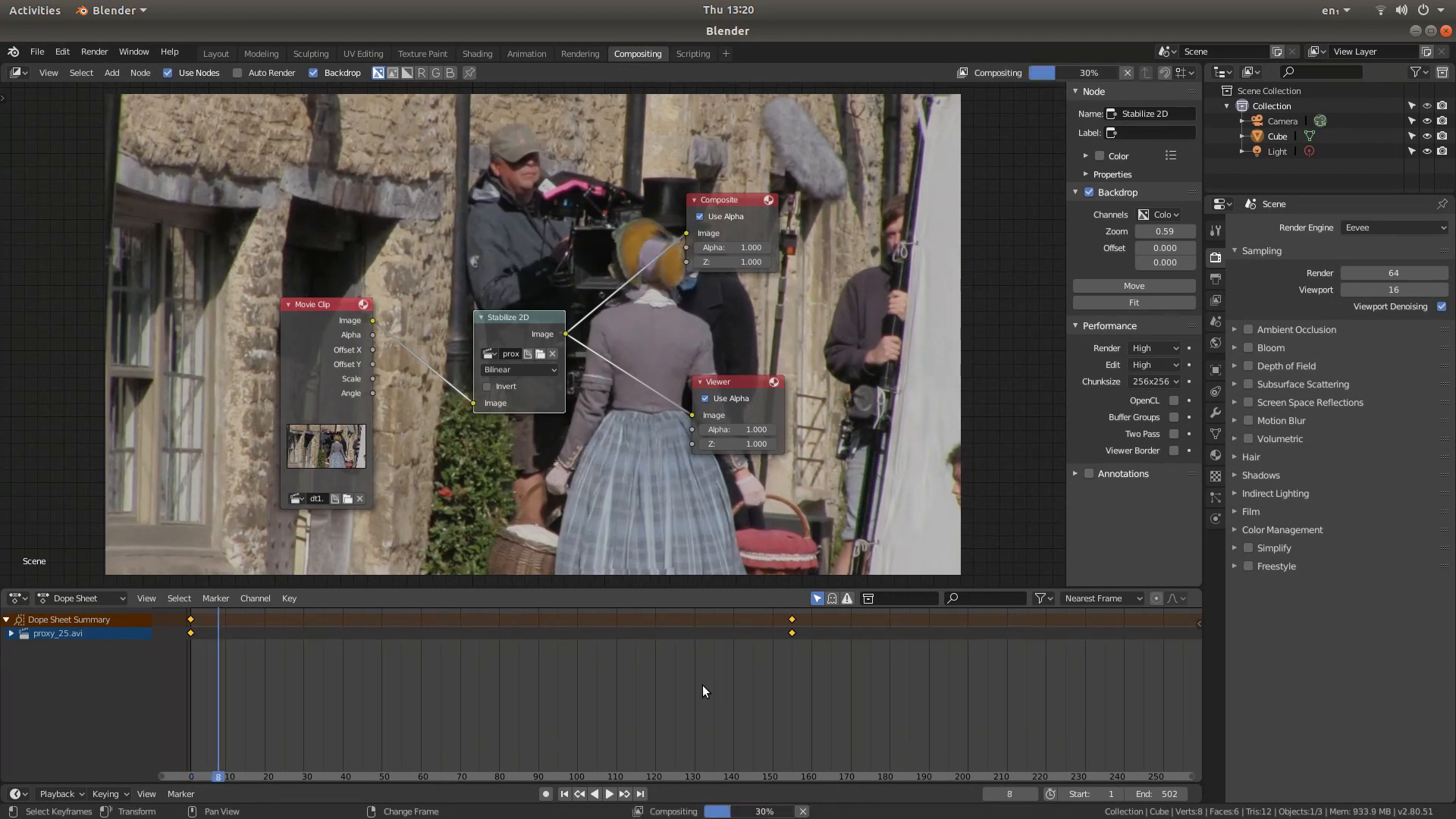
key(Right)
key(Right)
key(Right)
key(Right)
key(Right)
key(Right)
key(Right)
key(Right)
key(Right)
key(Right)
key(Right)
key(Right)
key(Right)
key(Right)
key(Right)
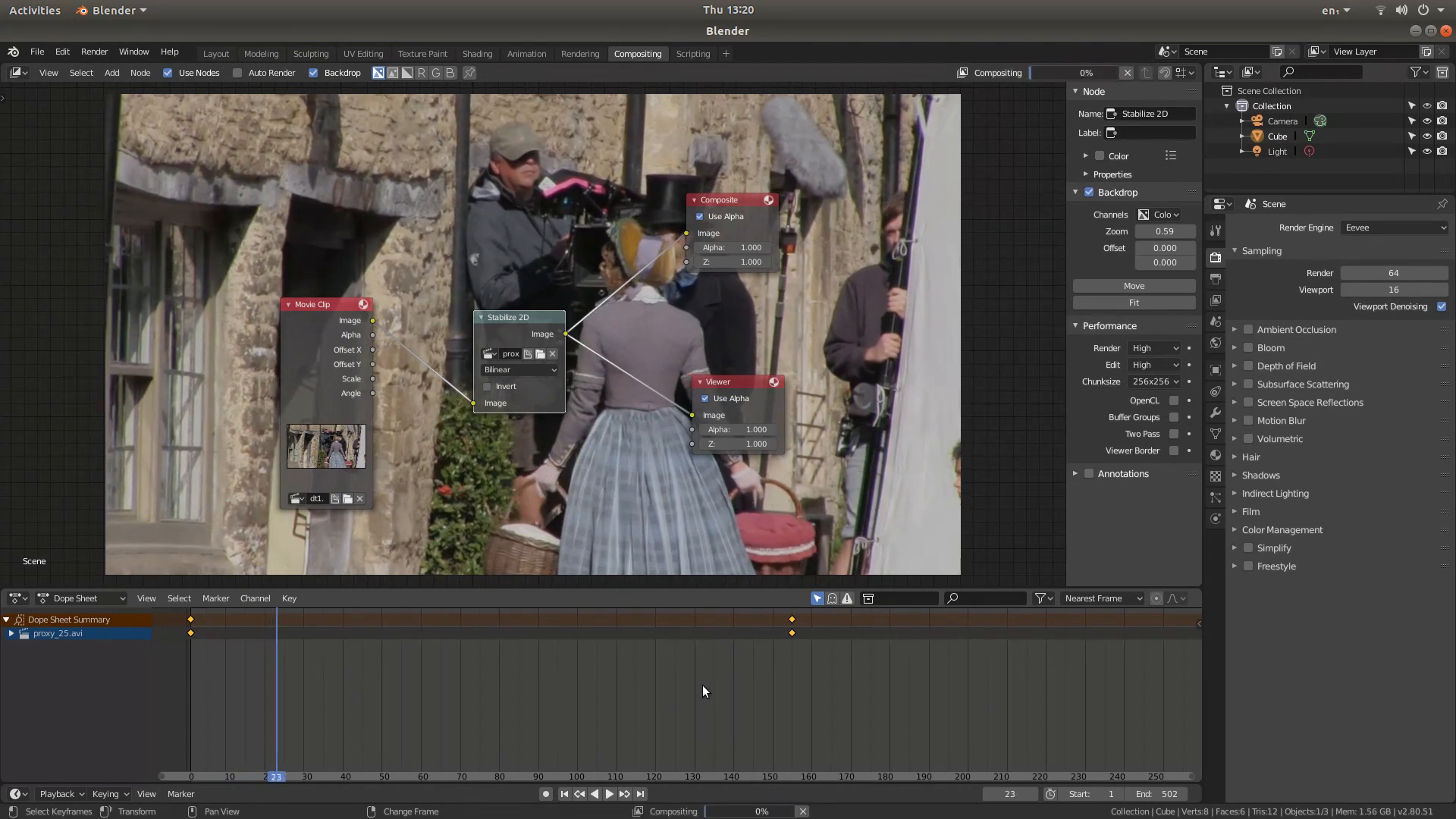
key(Right)
key(Right)
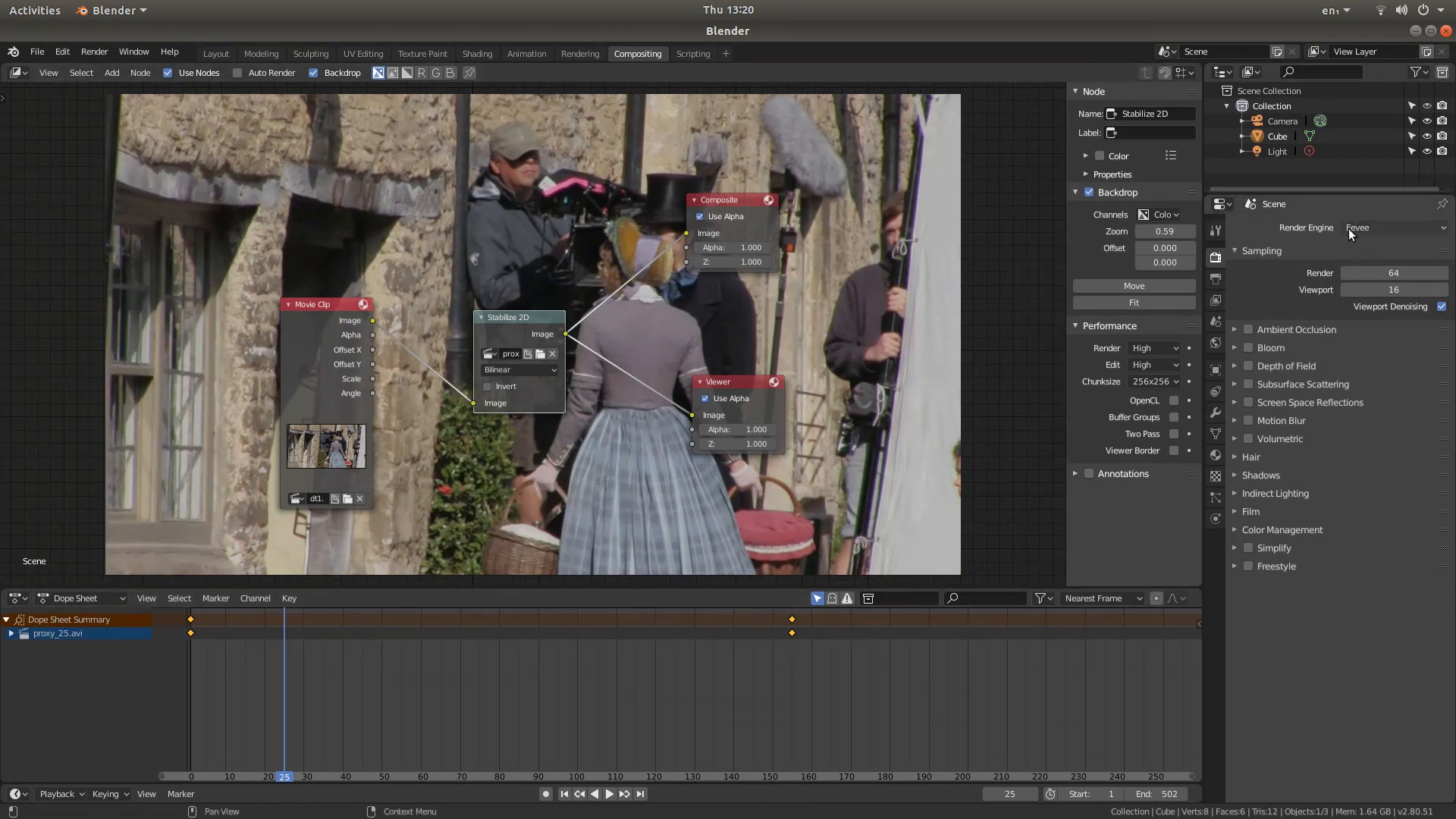
- Set the render output path to a file named DTS in the Desktop folder
click(1218, 278)
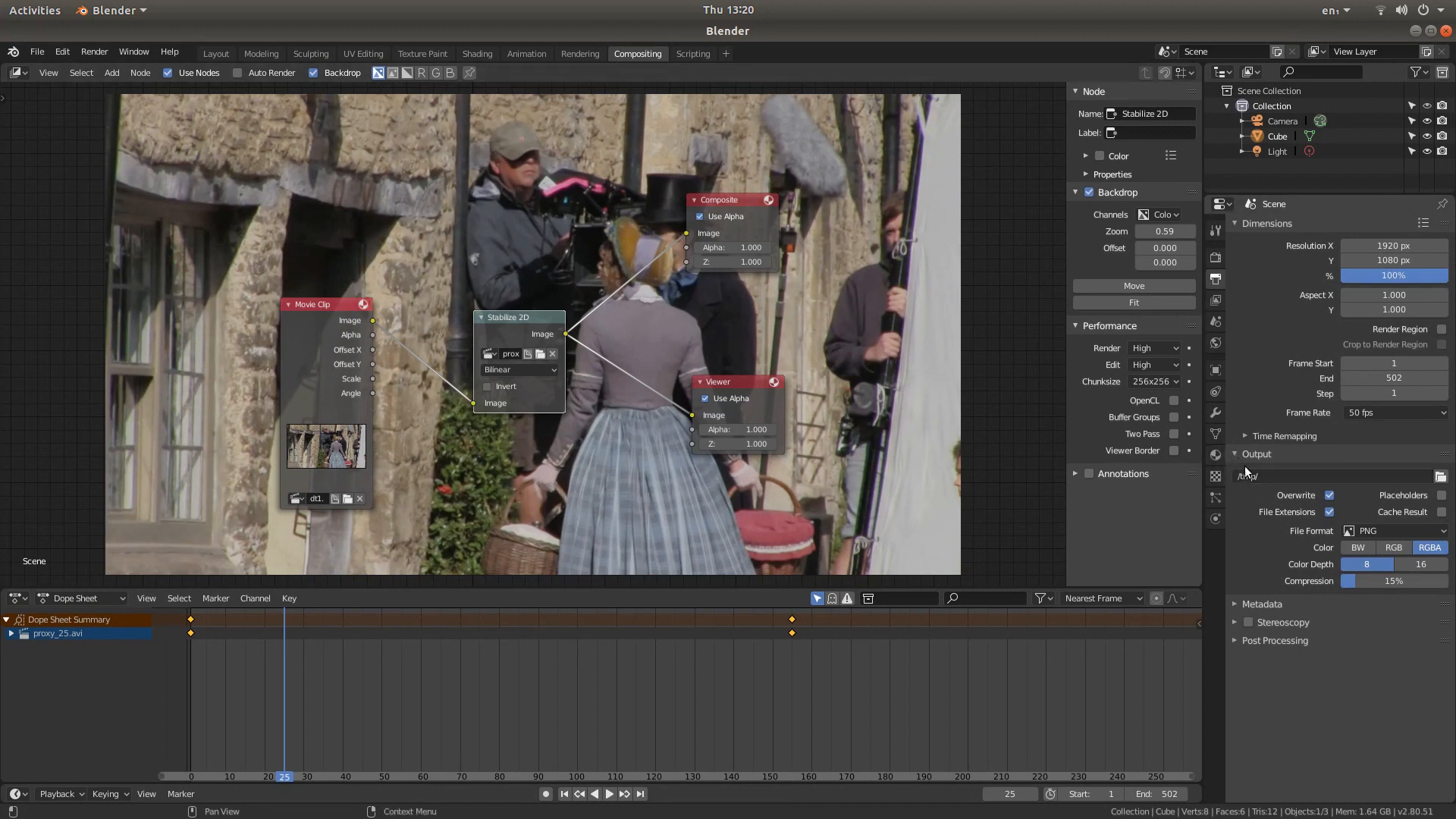
click(1440, 477)
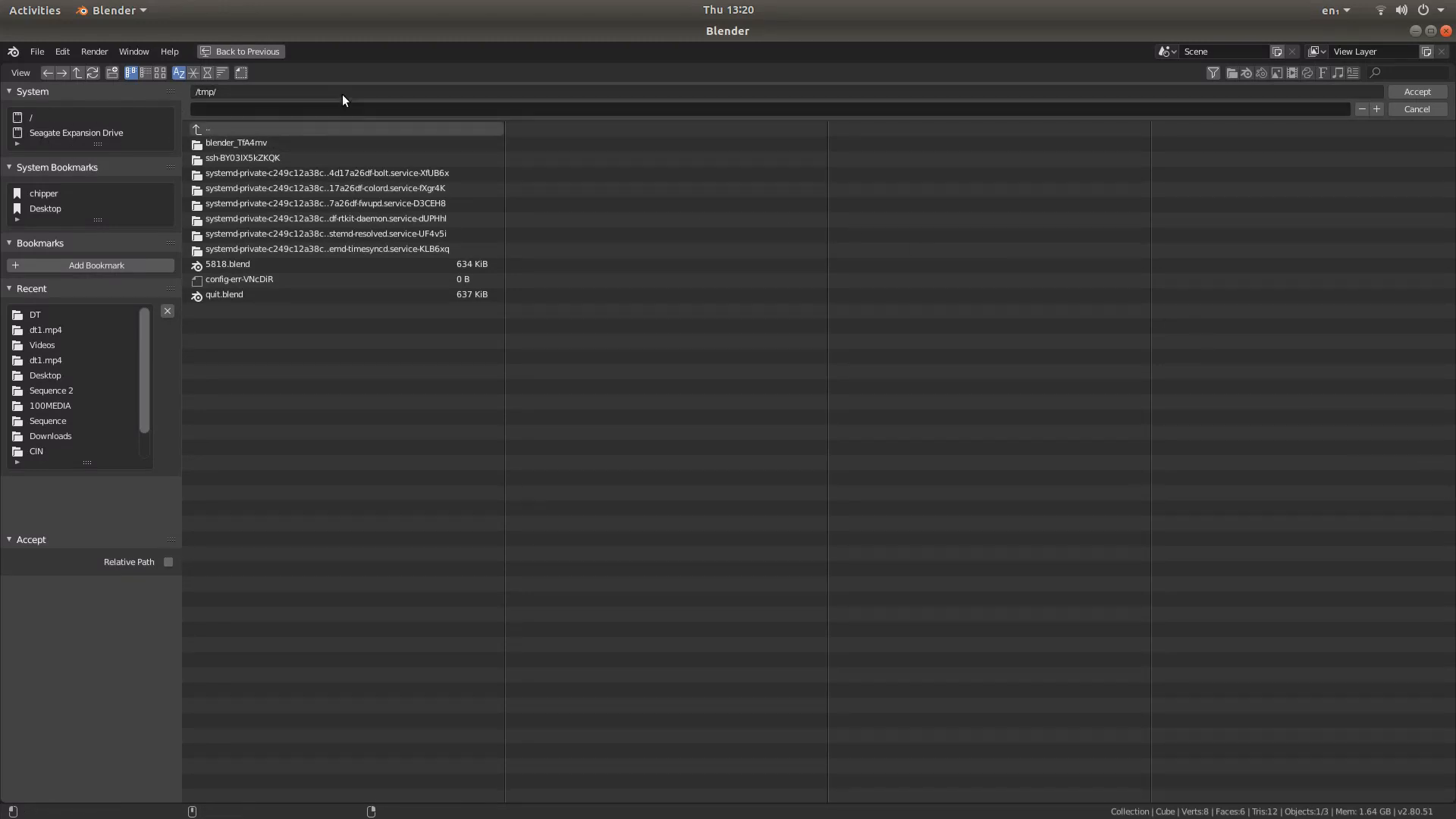
click(46, 209)
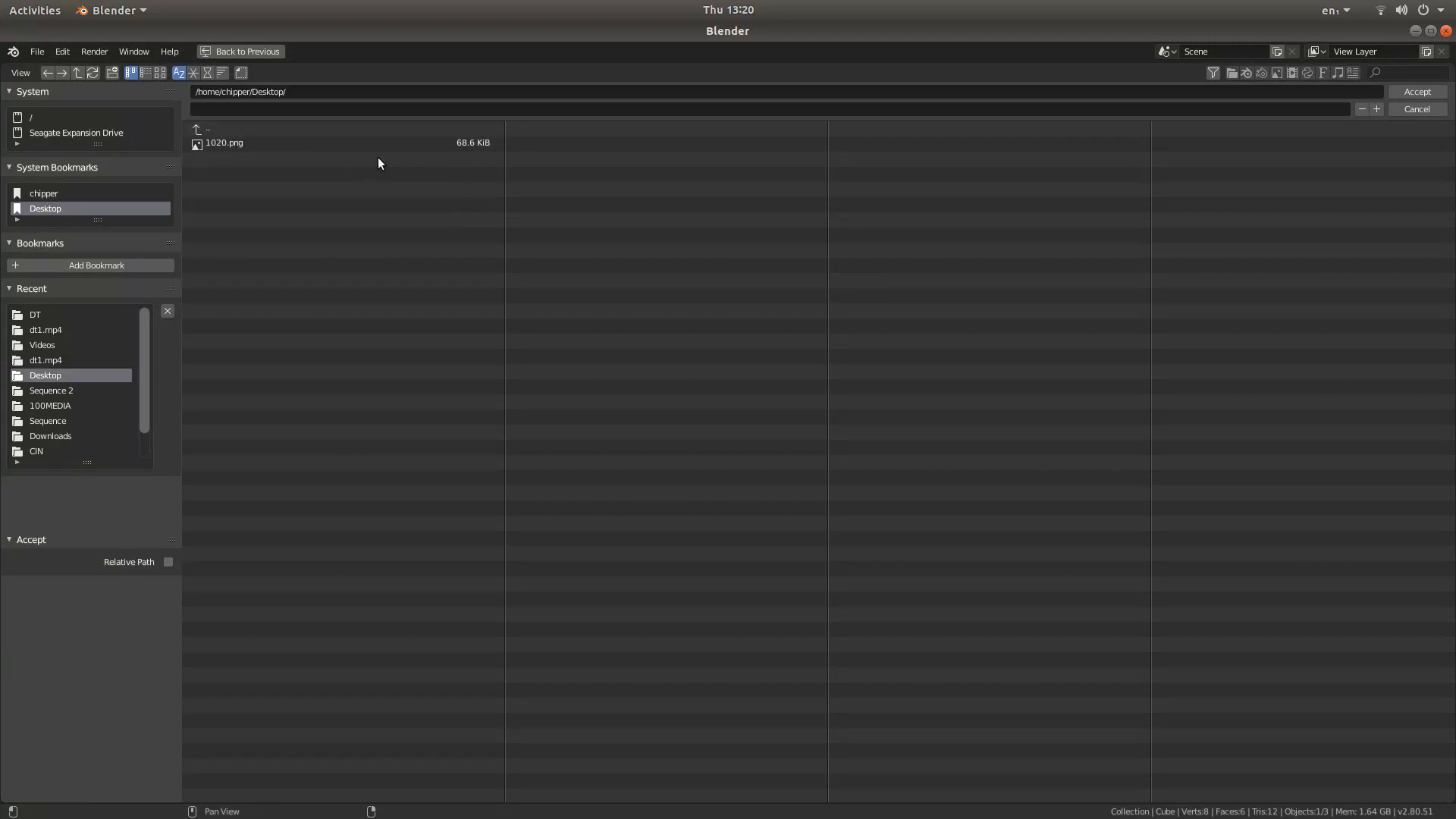
click(299, 110)
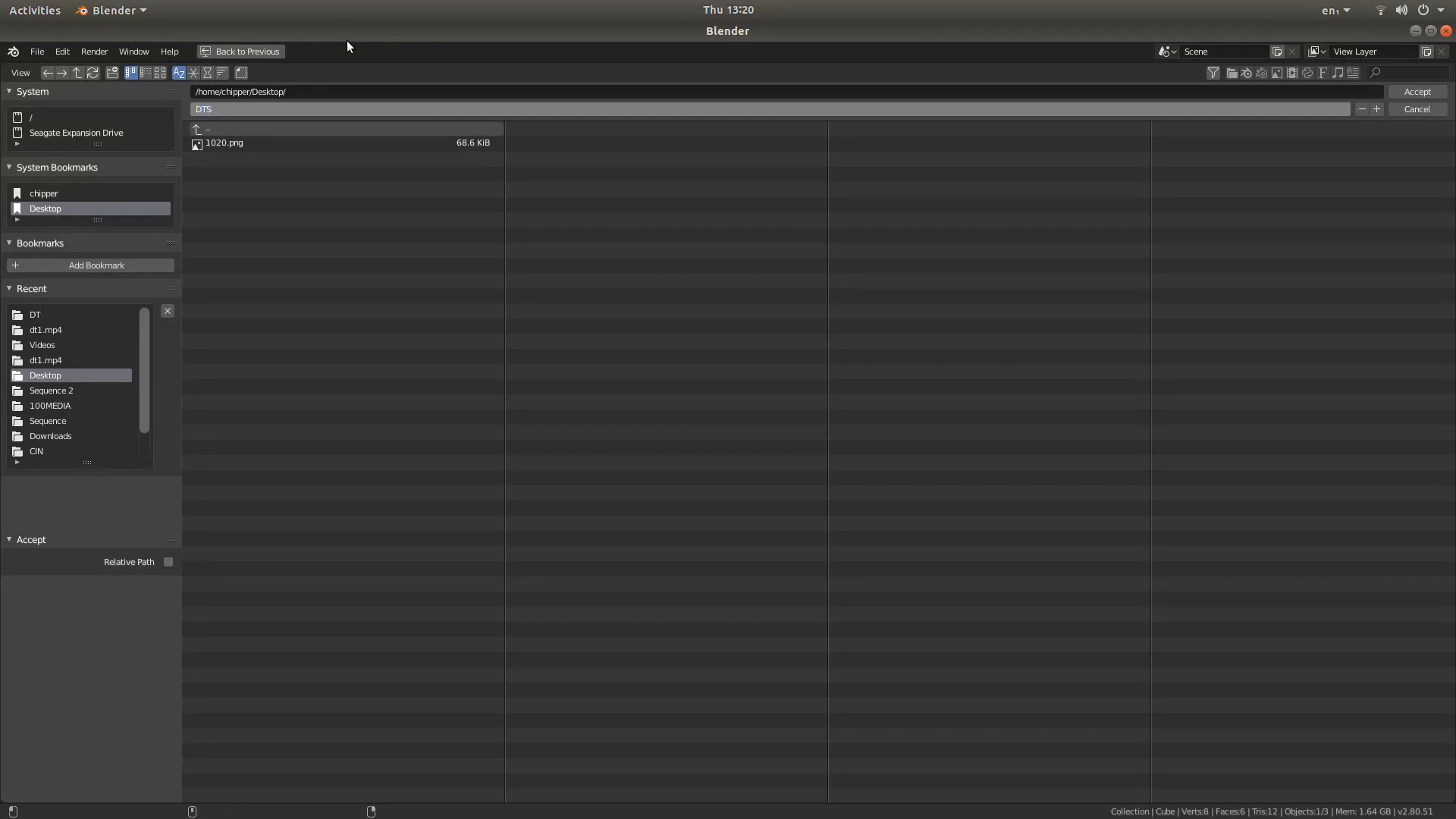
click(1409, 89)
click(1409, 89)
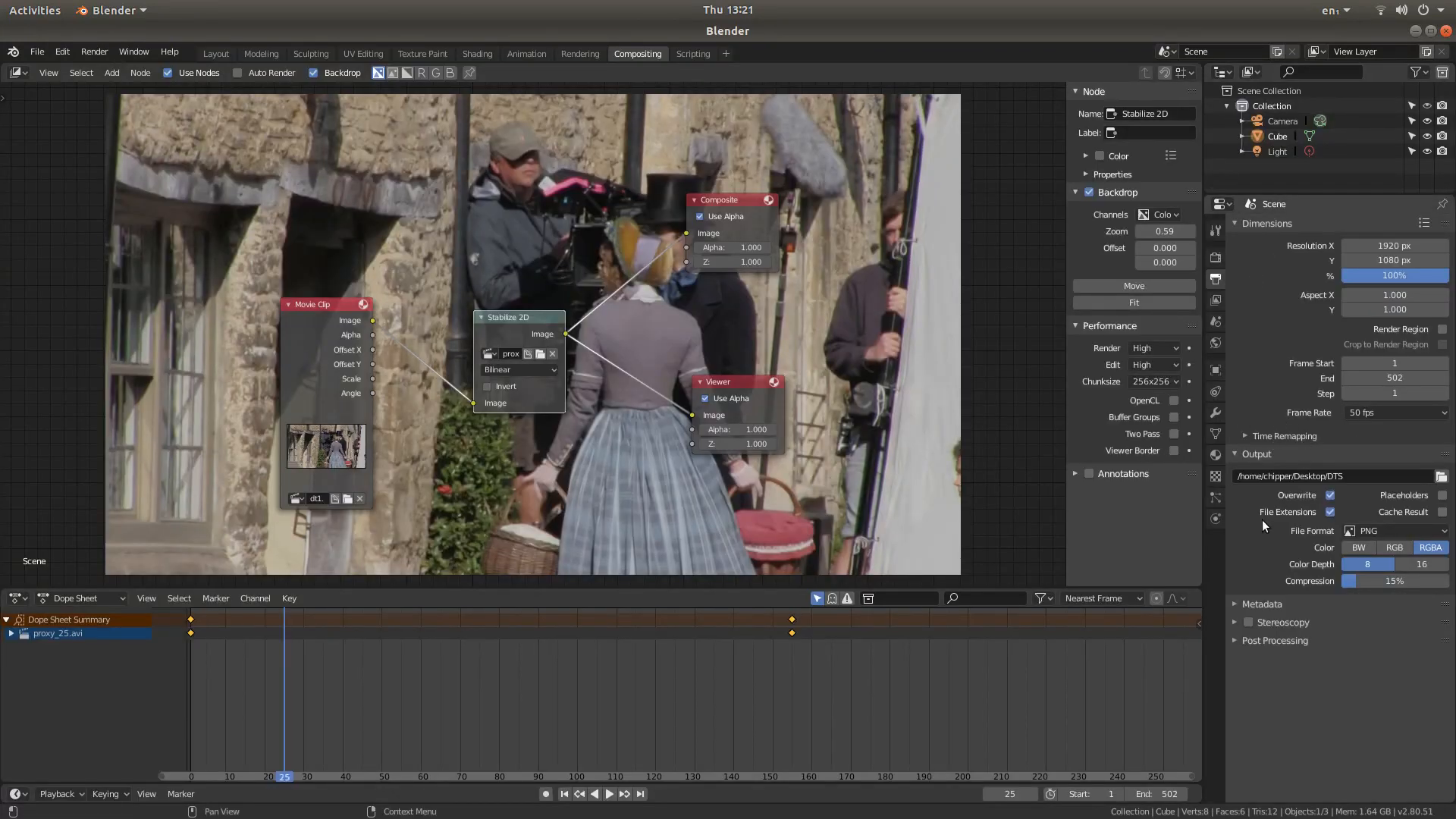
- Set the output file format to FFmpeg video and expand its encoding settings
click(1379, 529)
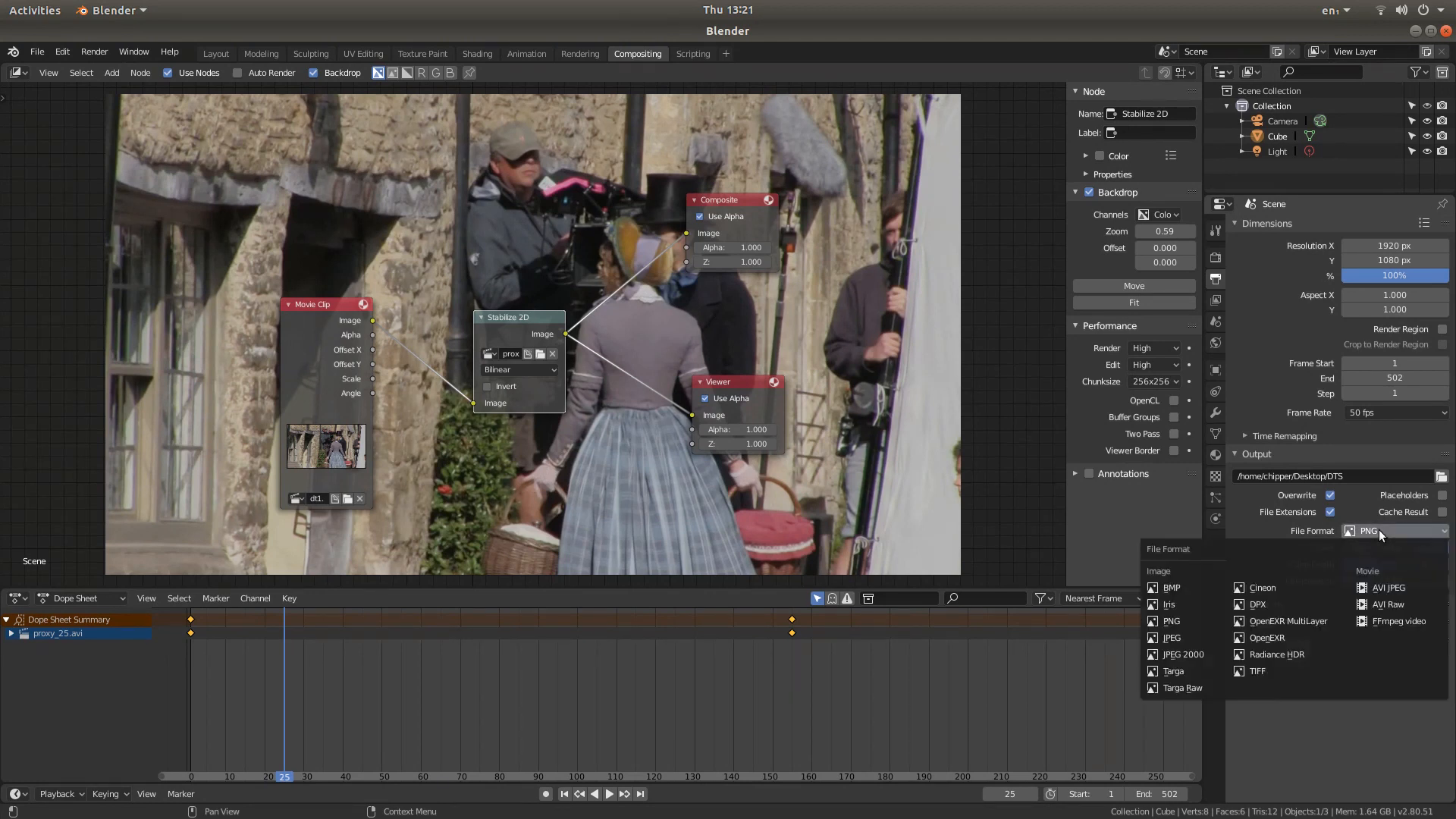
click(1394, 622)
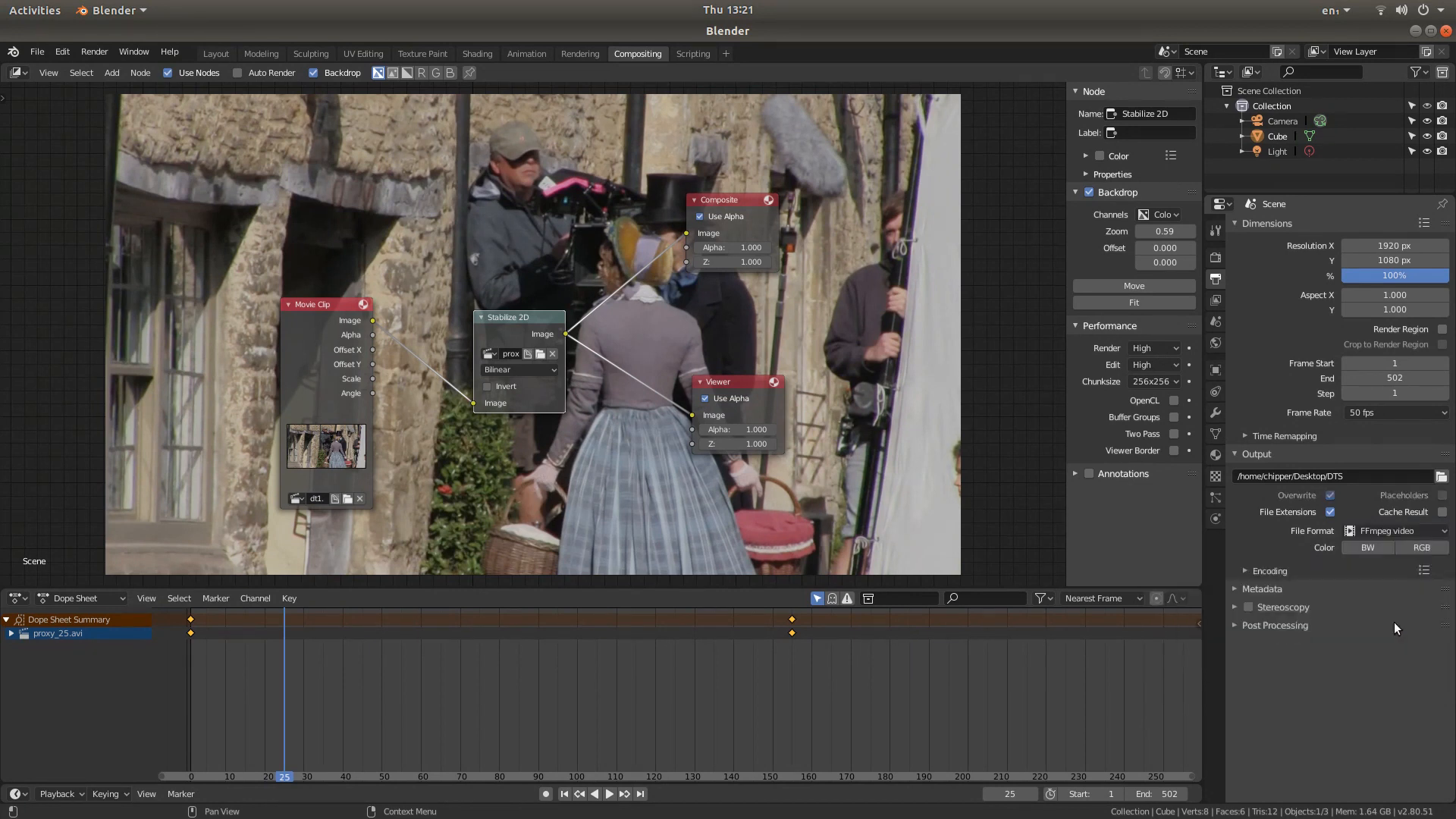
click(1244, 571)
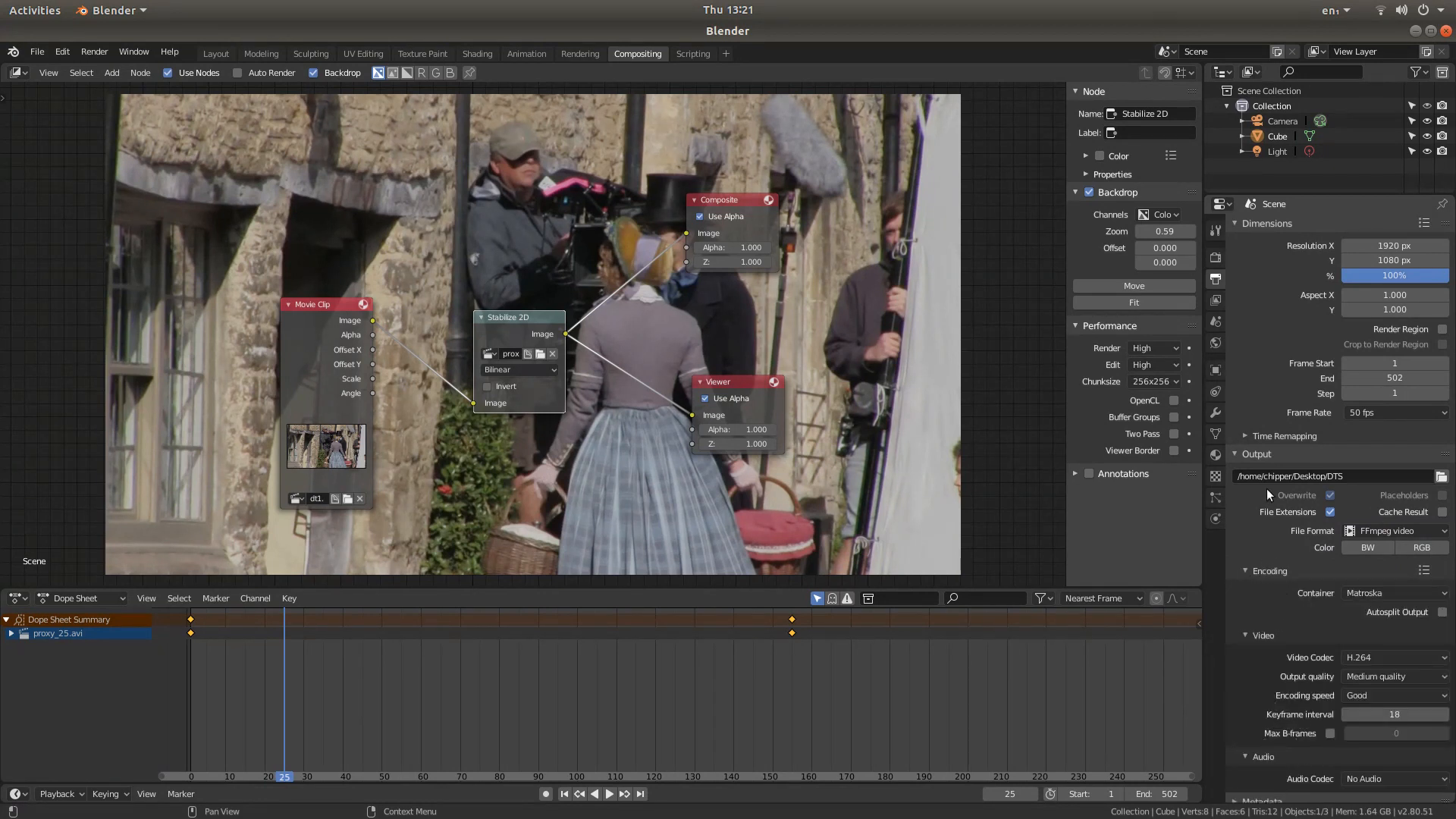
- Set the output quality of the H.264 video encoding to High quality
scroll(1266, 495, down, 2)
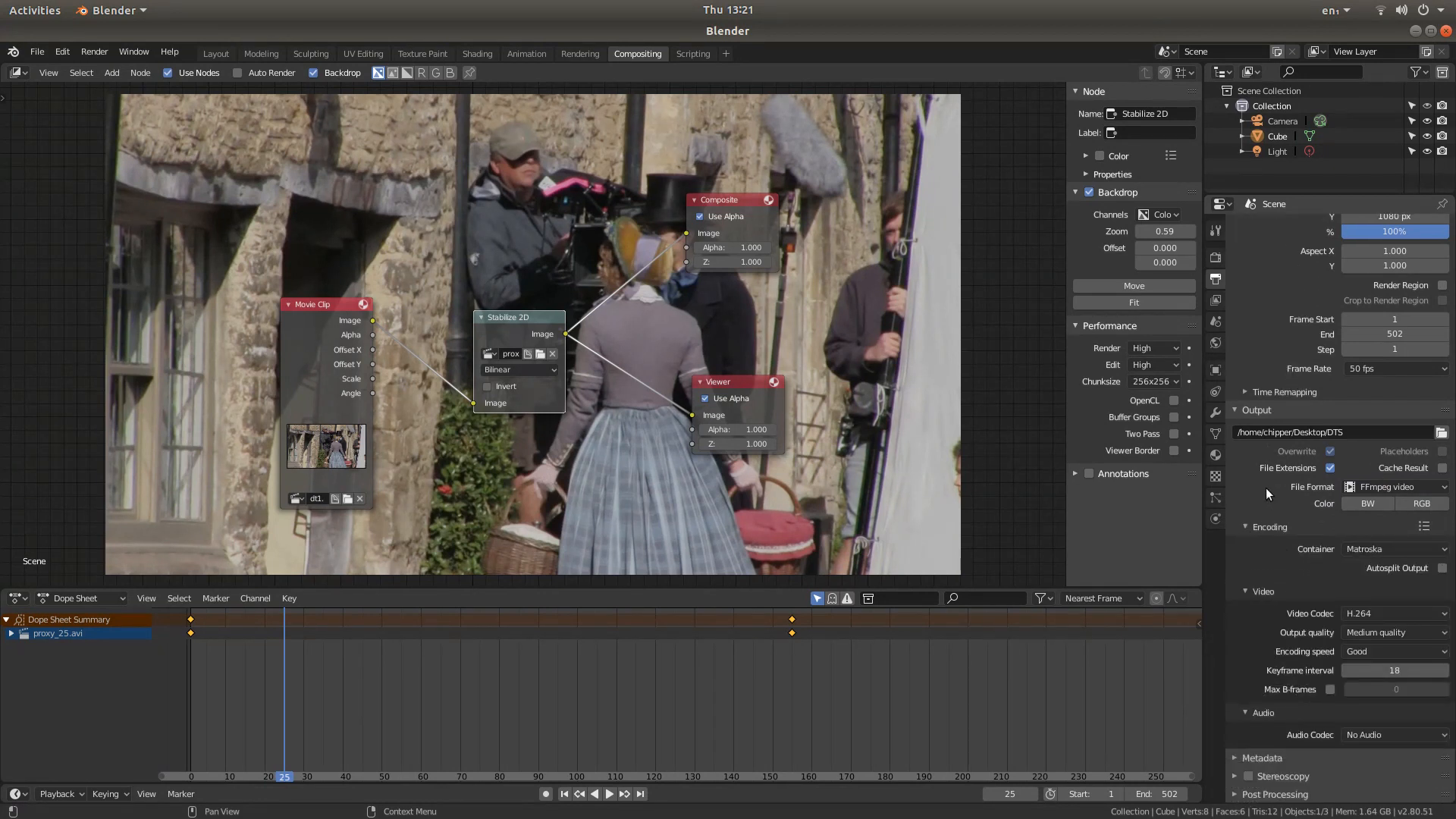
click(1389, 549)
click(1399, 634)
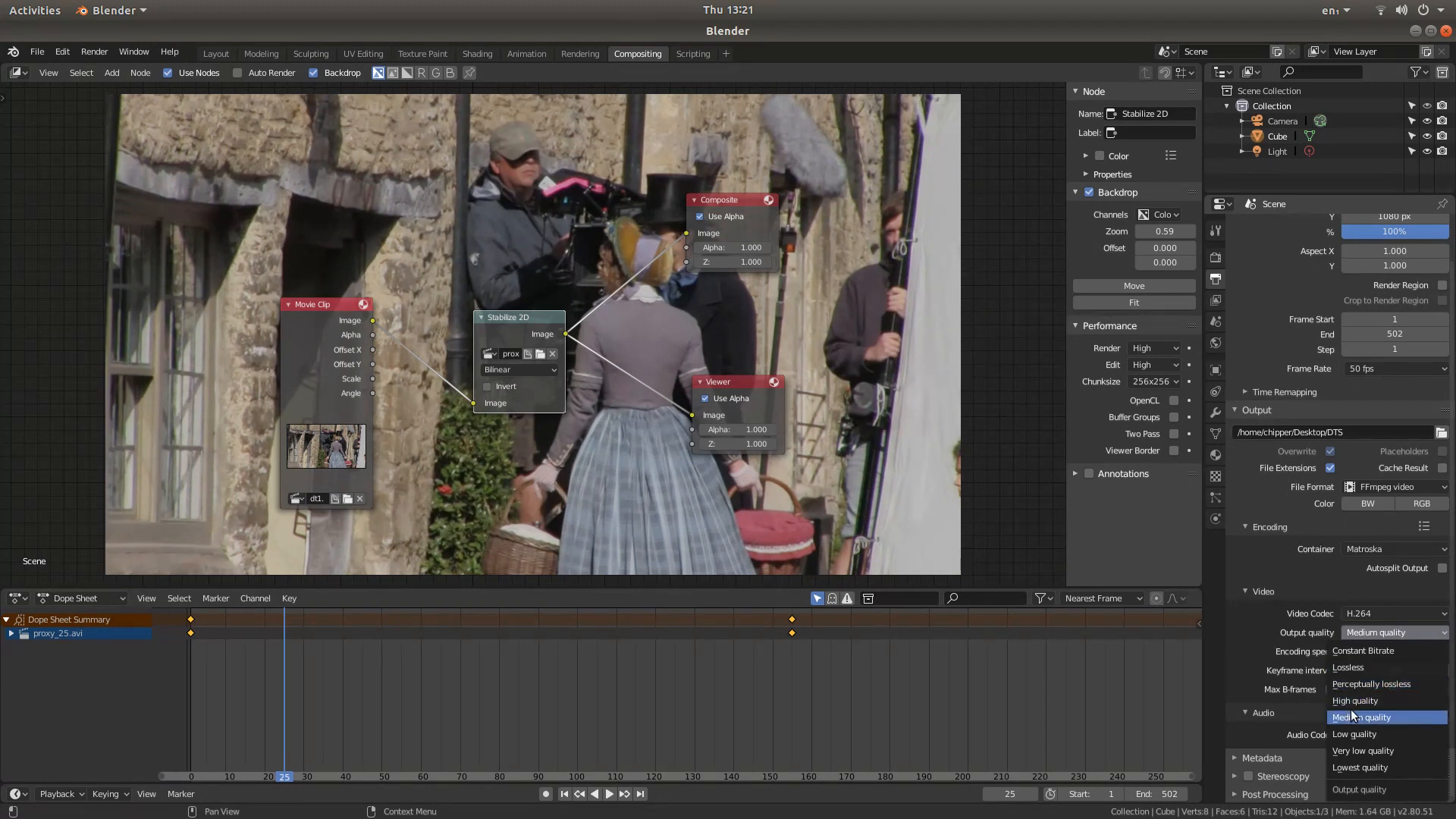
click(1376, 700)
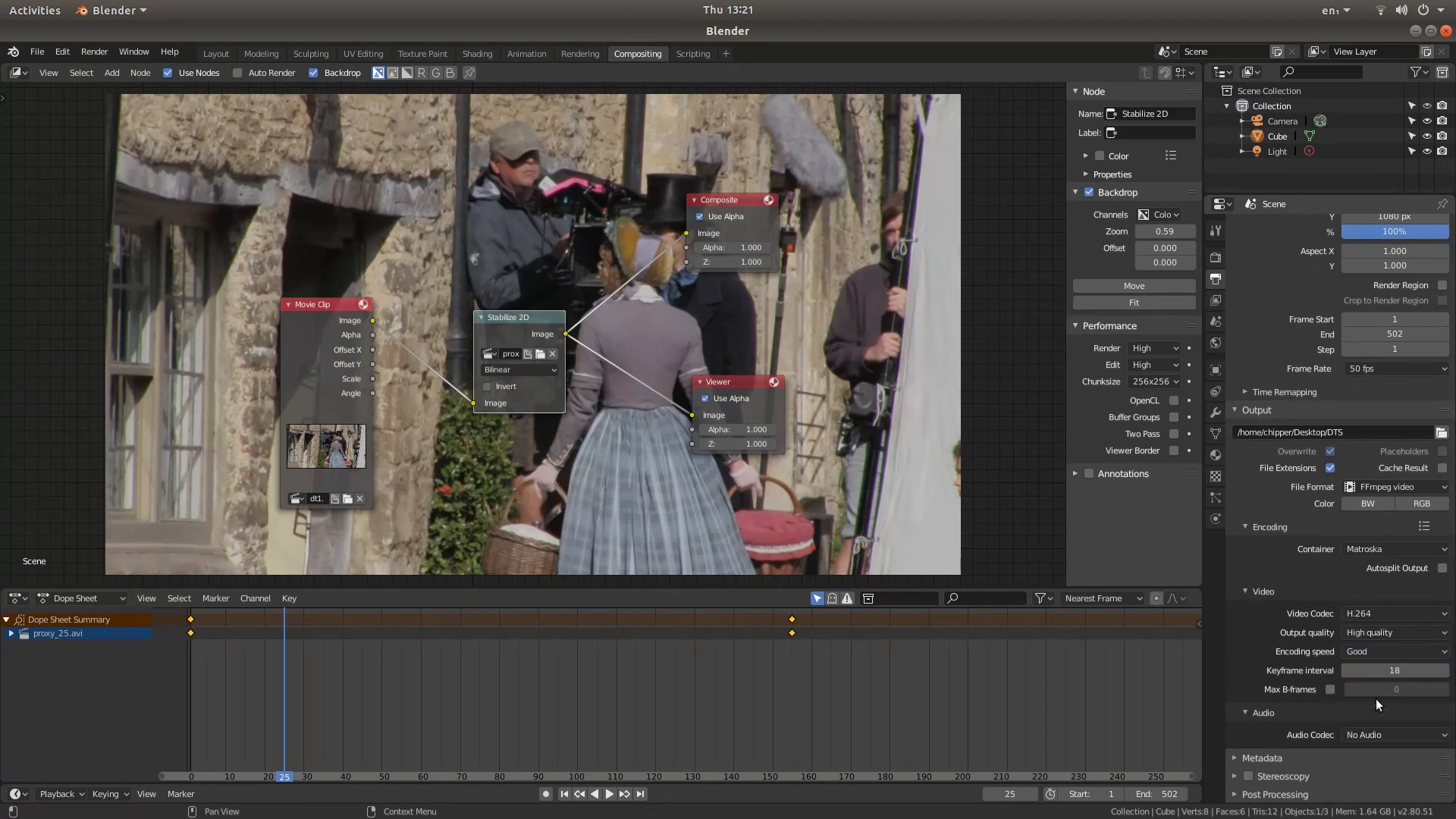
- Set the audio codec of the render output to AC3
click(1243, 713)
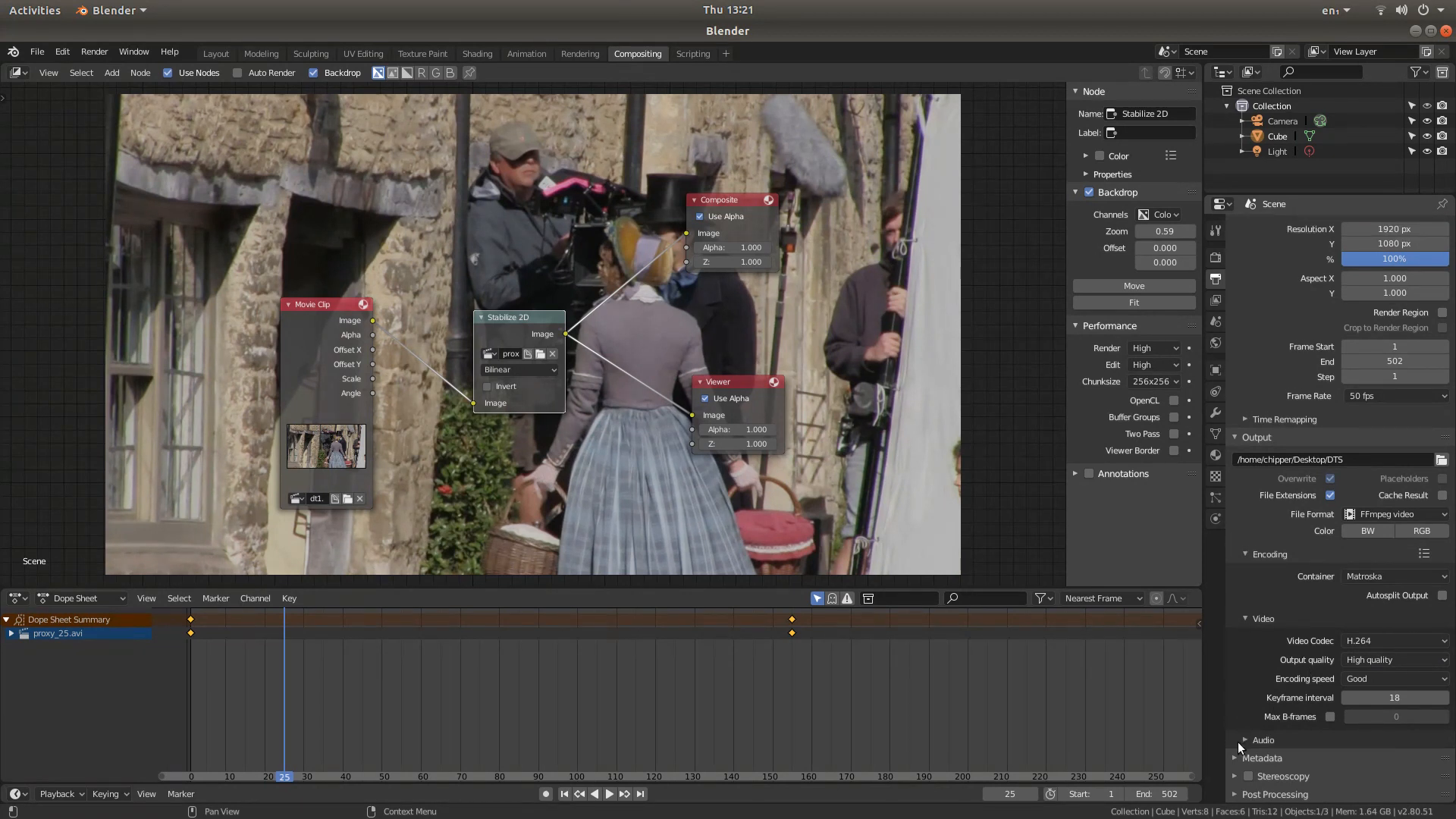
click(1243, 740)
scroll(1248, 690, down, 1)
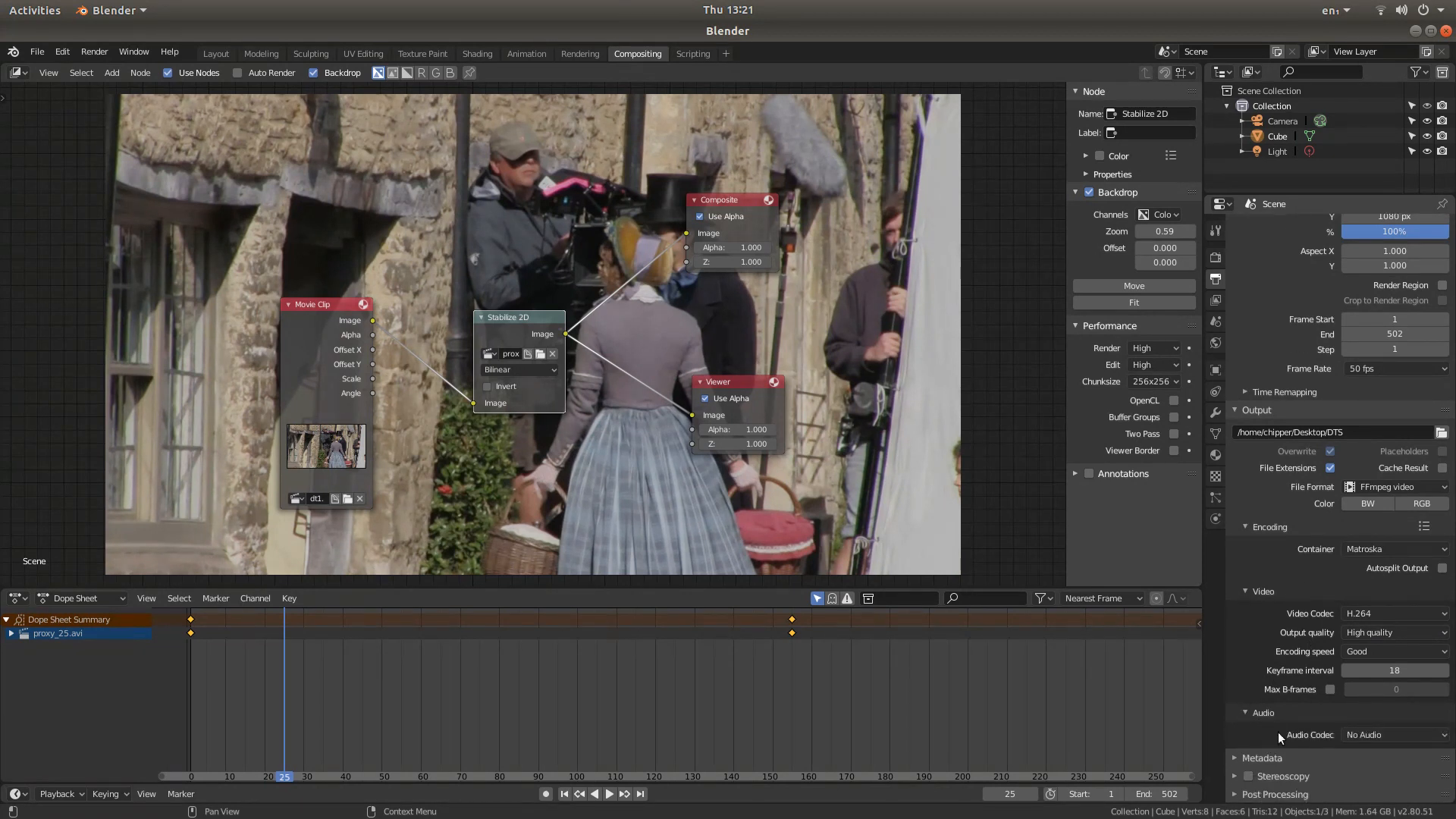
click(1377, 732)
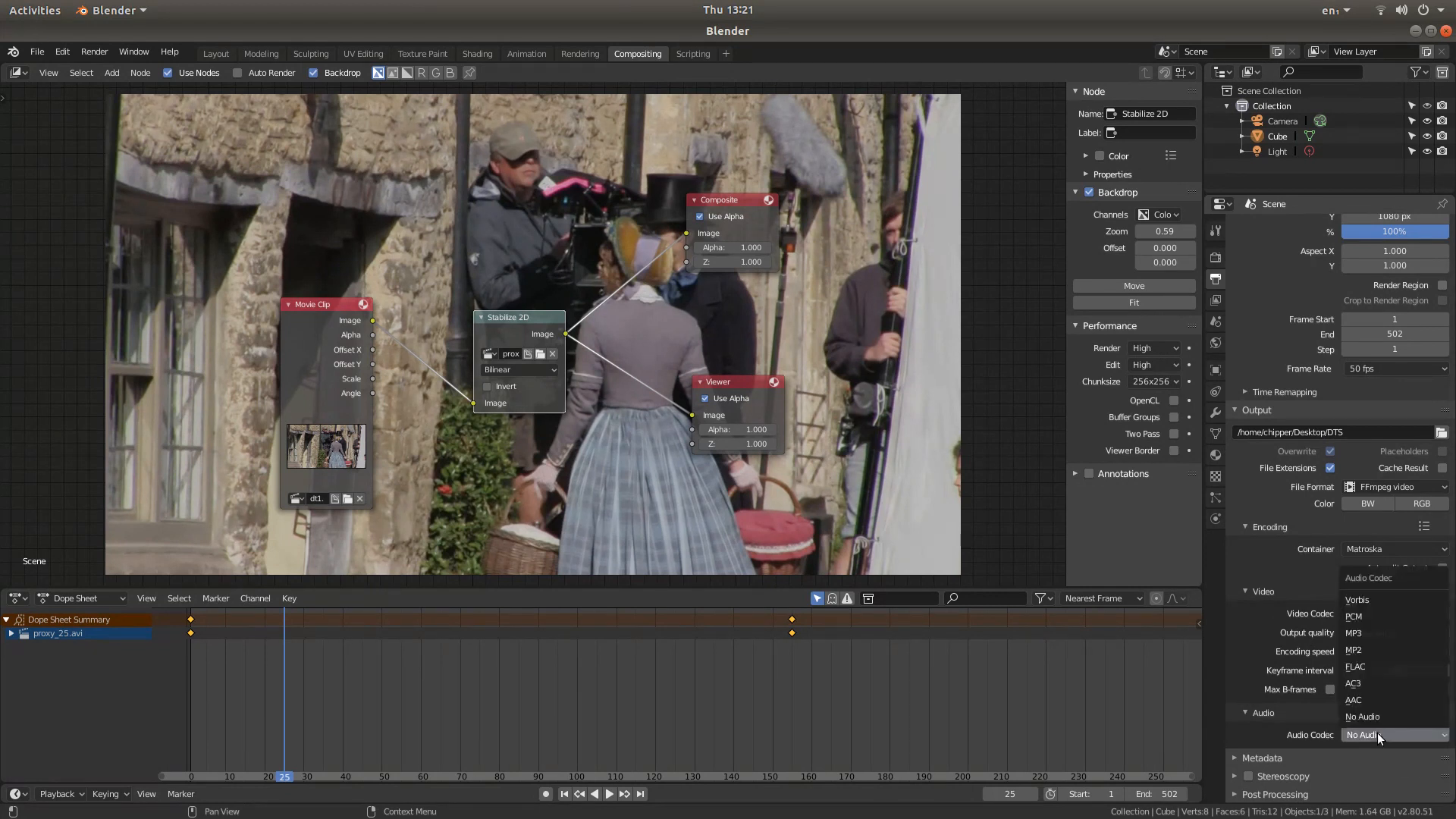
click(1353, 683)
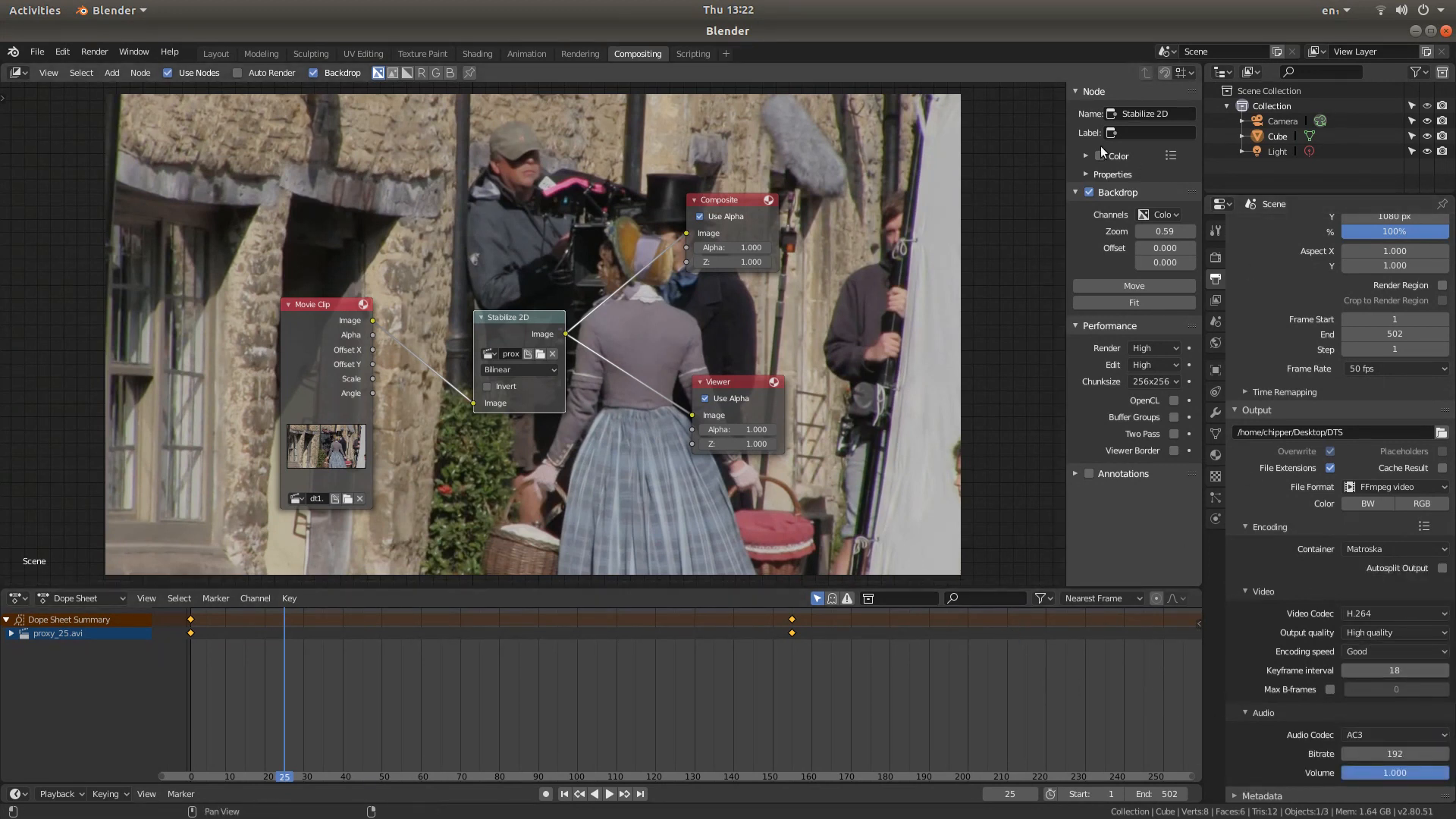
- Start rendering the stabilized footage as an animation
click(91, 52)
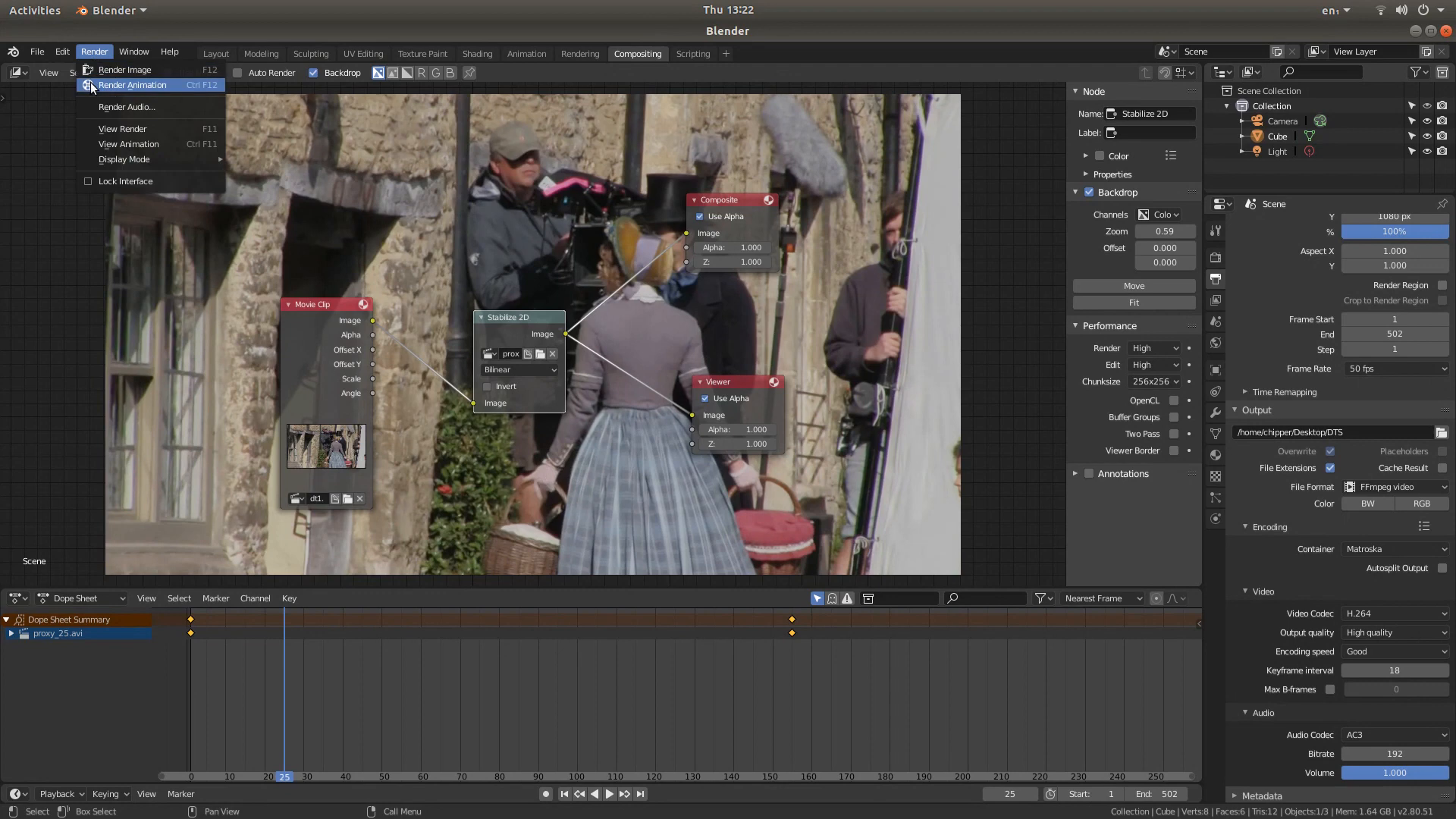
click(153, 84)
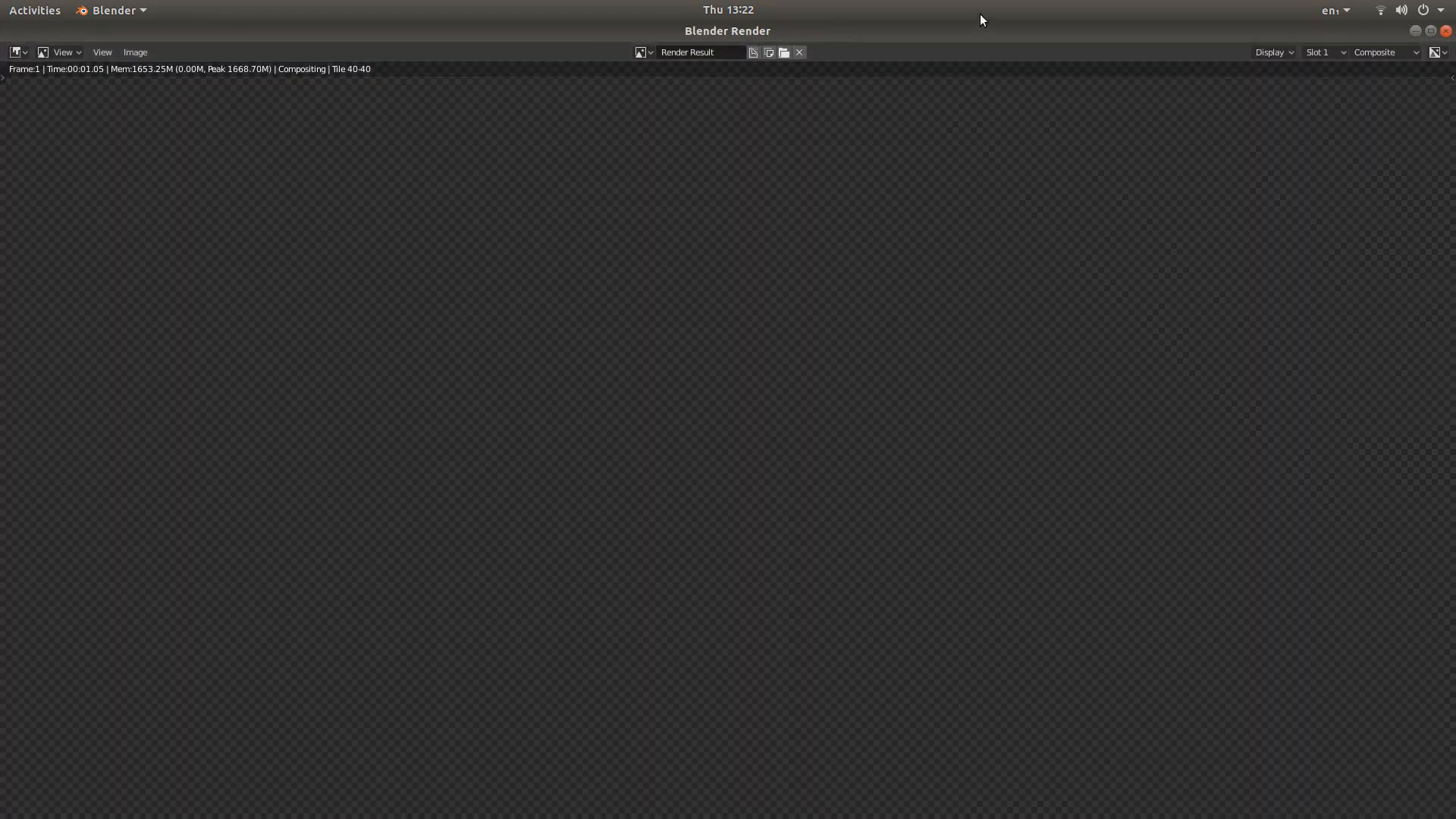